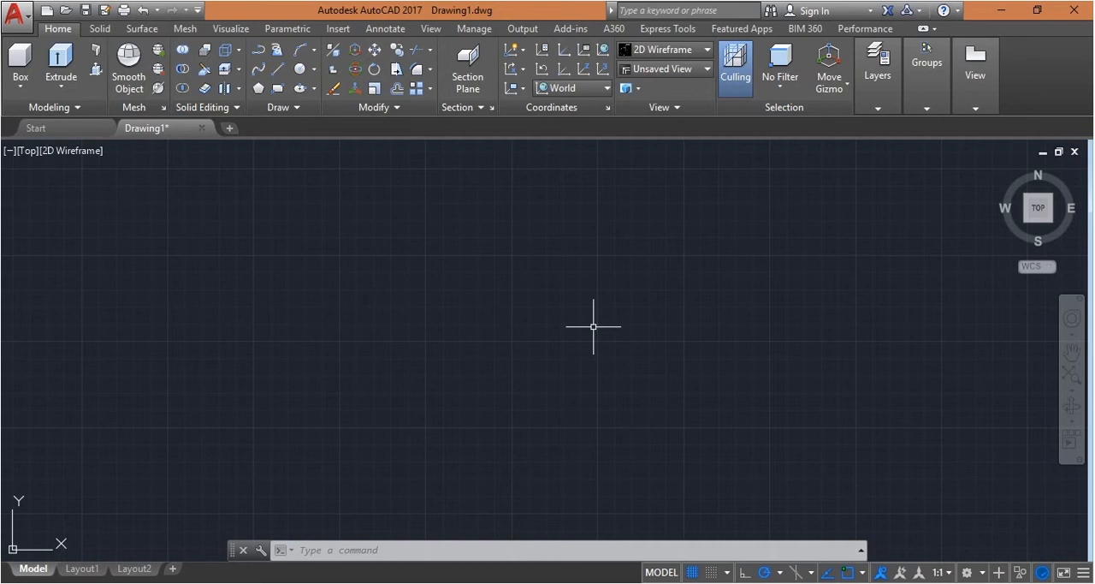
Draw a circle with a radius of 54 in the middle of the empty drawing area
{"action": "left_click", "coordinate": [466, 353]}
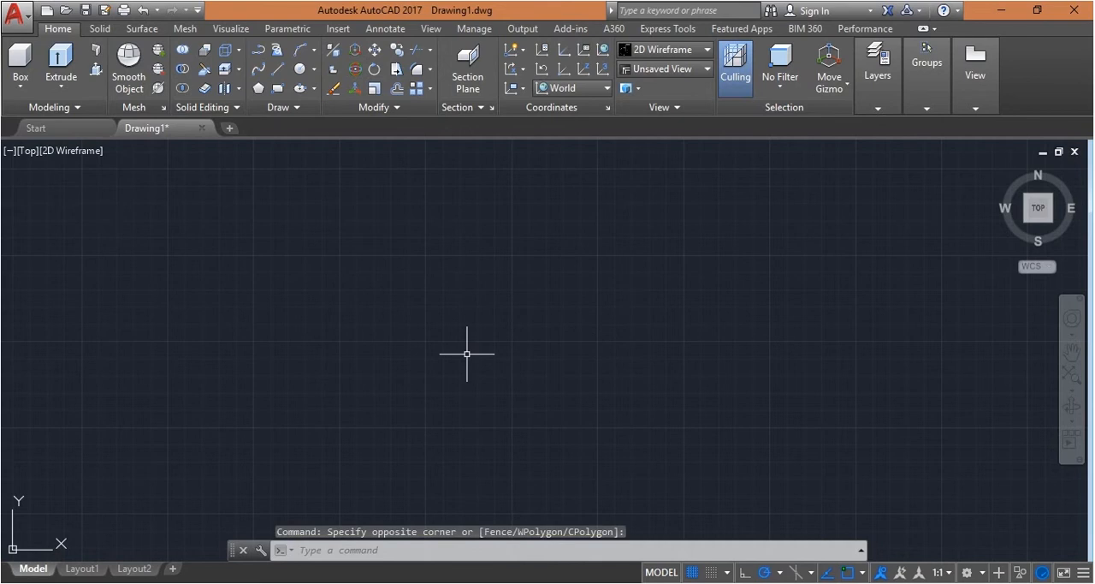
{"action": "left_click", "coordinate": [467, 354]}
{"action": "type", "text": "C"}
{"action": "key", "text": "Return"}
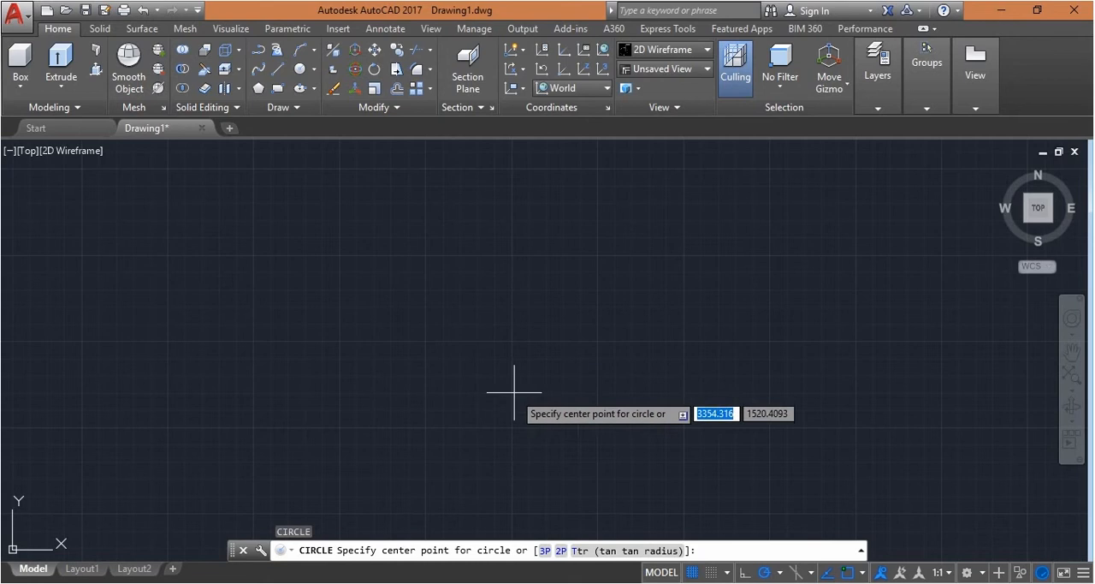
{"action": "left_click", "coordinate": [536, 329]}
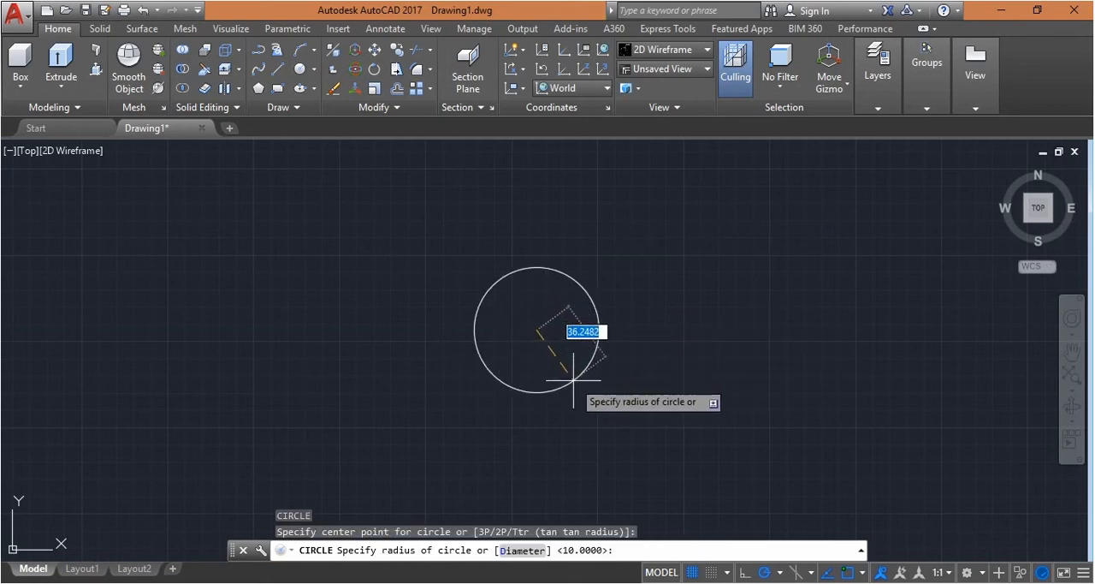
{"action": "type", "text": "54"}
{"action": "key", "text": "Return"}
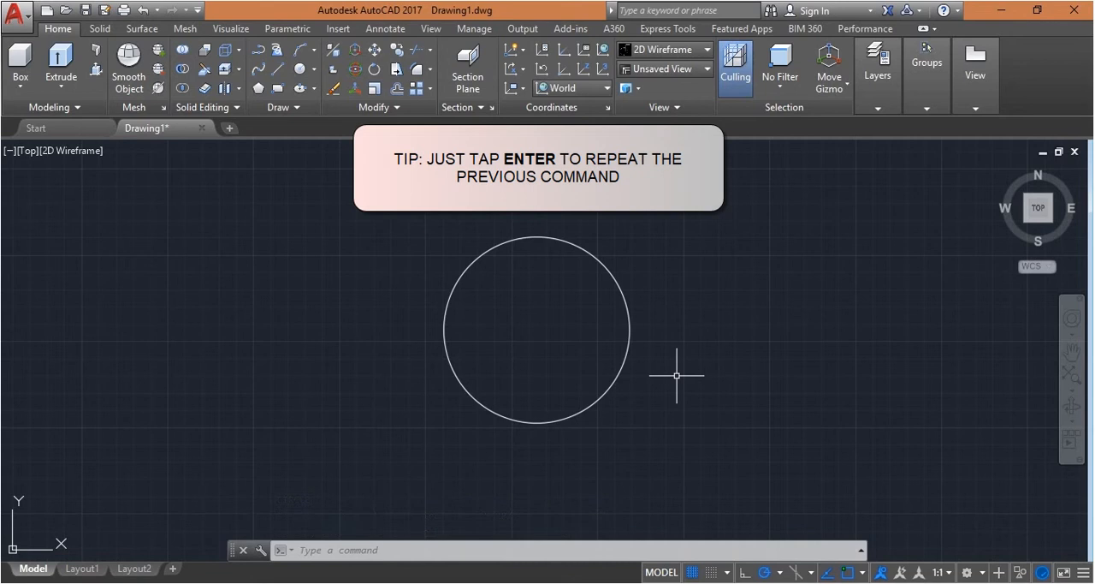
Draw a second circle with a radius of 45, concentric with the first one
{"action": "key", "text": "Return"}
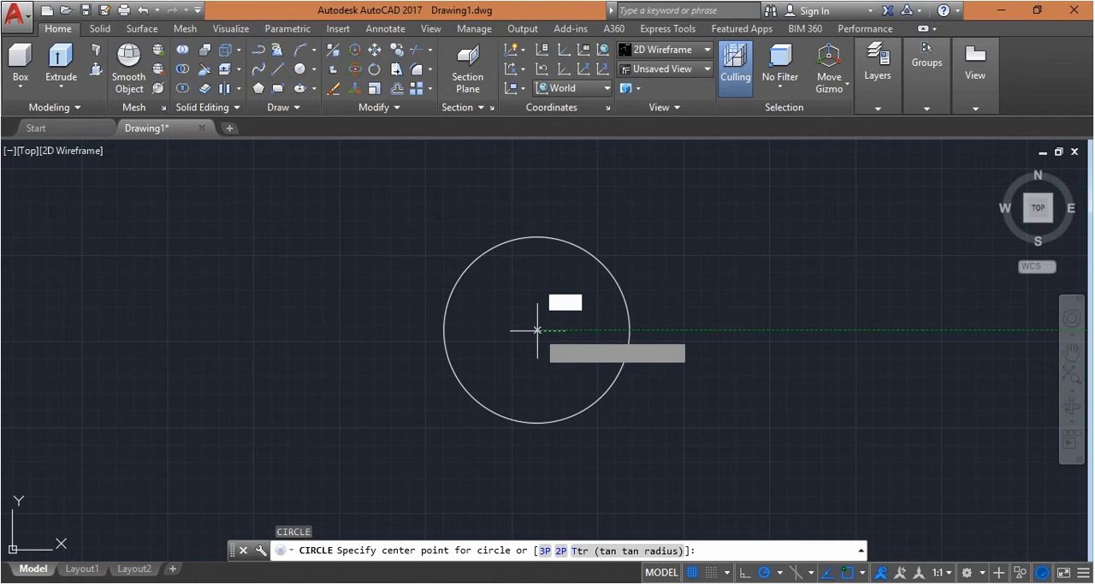
{"action": "left_click", "coordinate": [537, 329]}
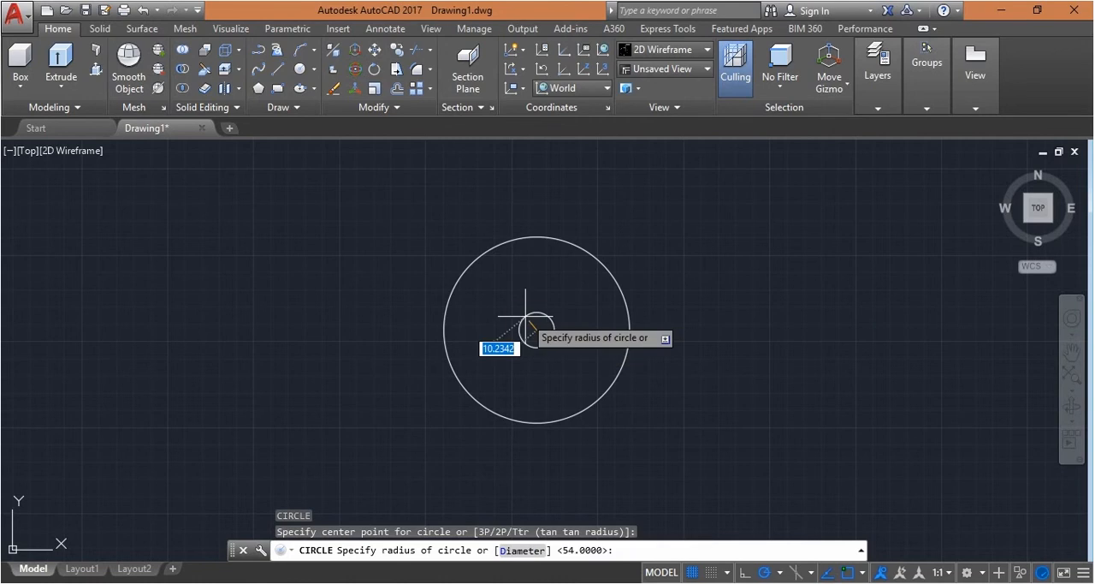
{"action": "type", "text": "45"}
{"action": "key", "text": "Return"}
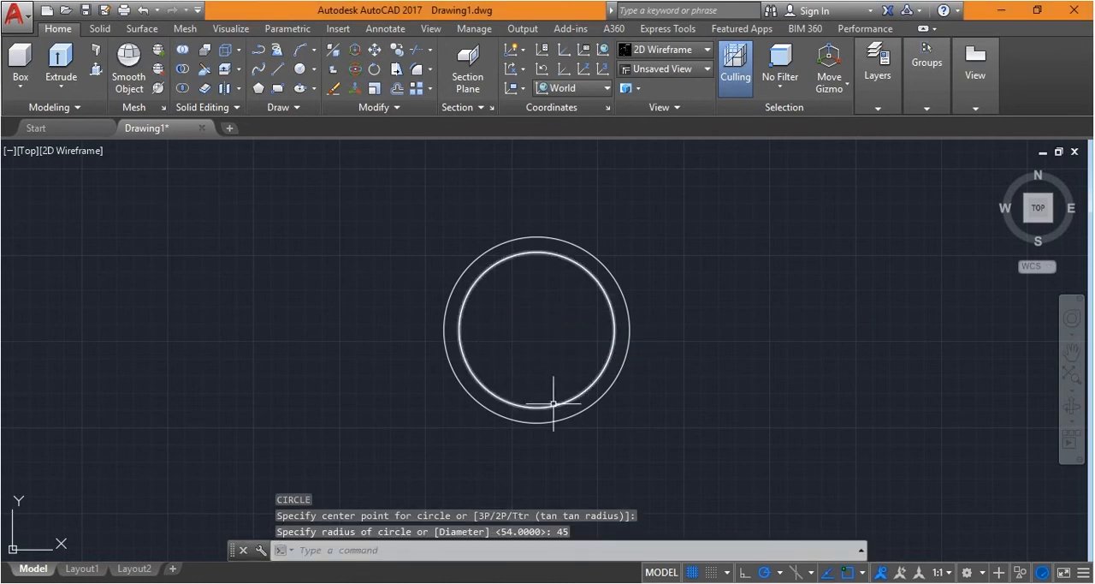
Draw a small circle with a radius of 10 at the common centre of the two circles
{"action": "key", "text": "Return"}
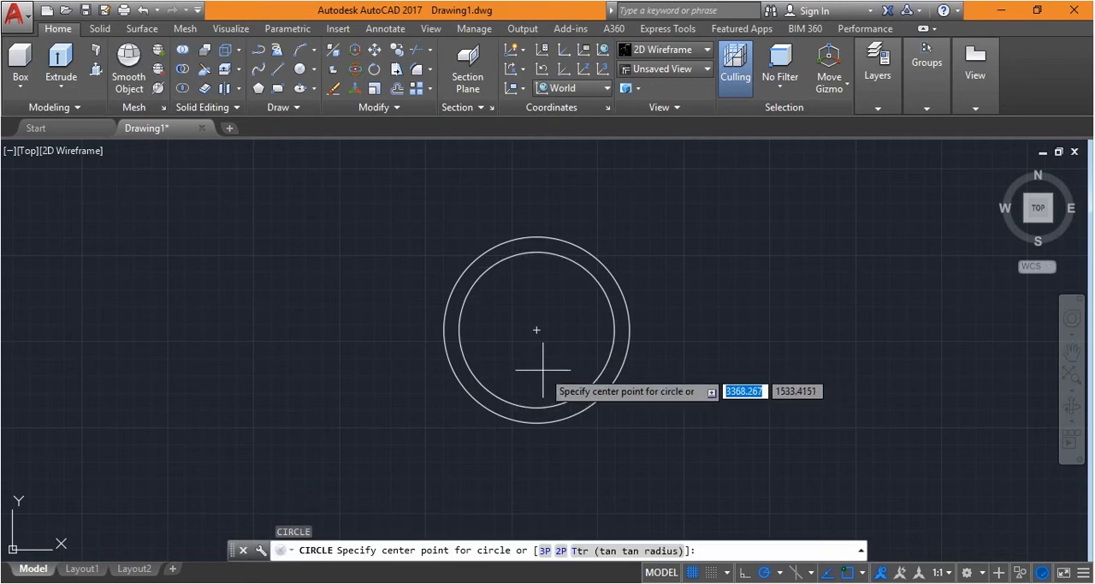
{"action": "left_click", "coordinate": [536, 328]}
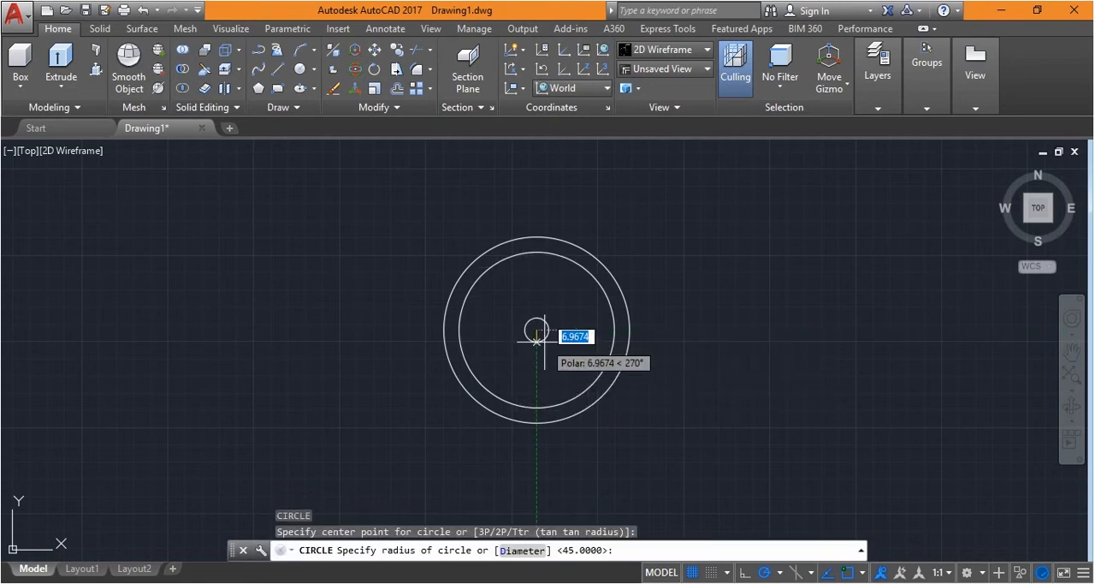
{"action": "type", "text": "10"}
{"action": "key", "text": "Return"}
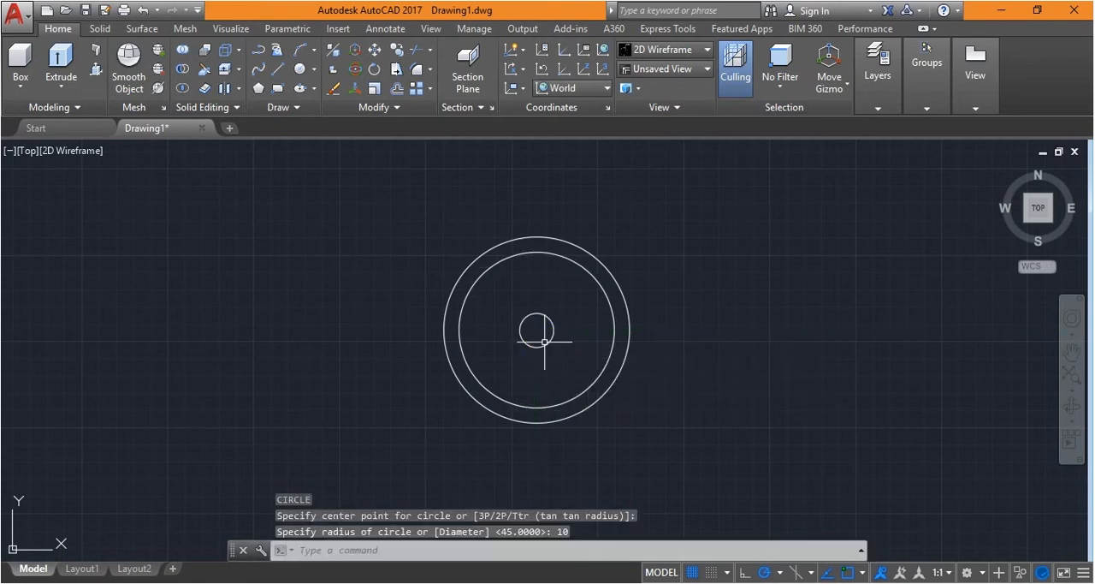
{"action": "key", "text": "Escape"}
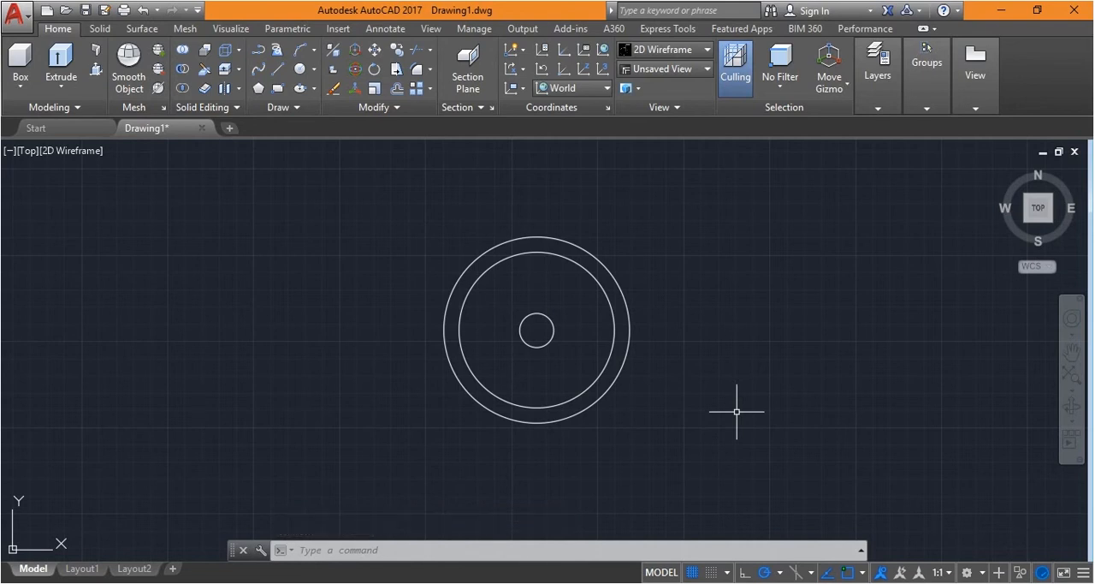
Draw a vertical line 61.5 long upward from the left quadrant of the outer circle
{"action": "type", "text": "l"}
{"action": "key", "text": "Return"}
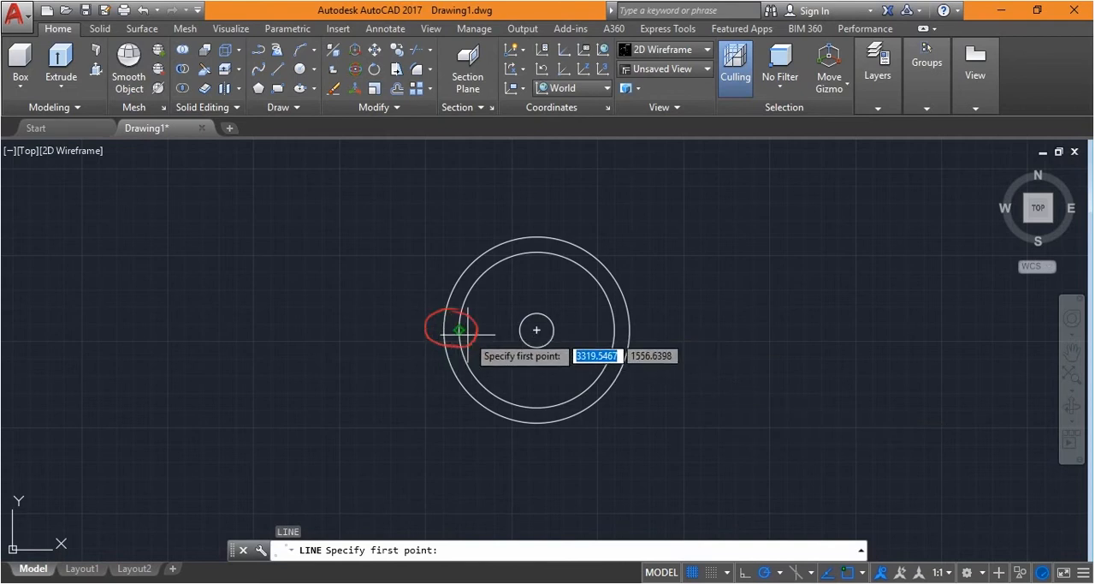
{"action": "left_click", "coordinate": [864, 572]}
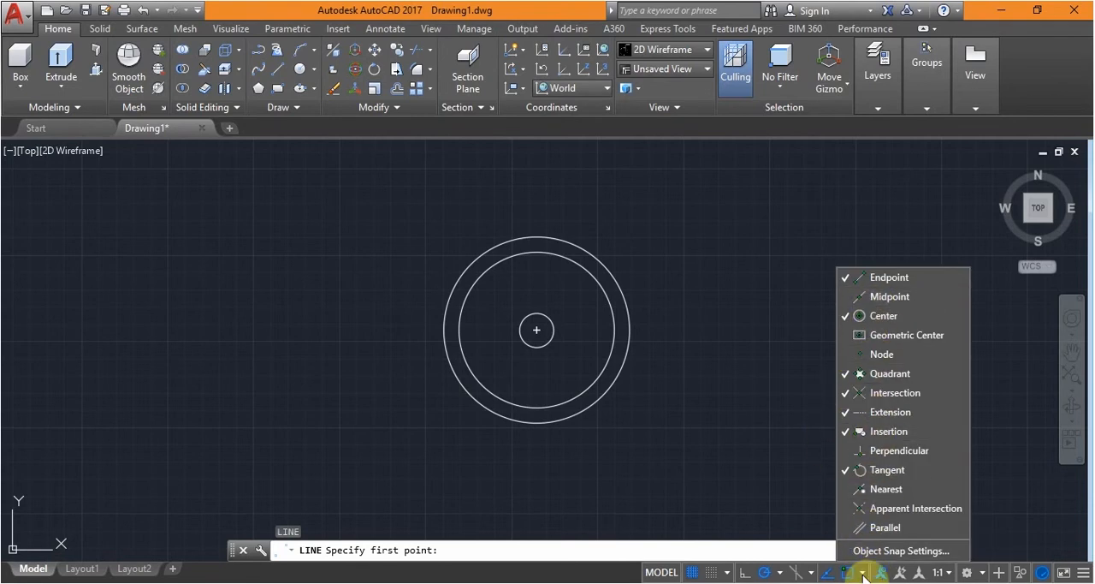
{"action": "left_click", "coordinate": [444, 329]}
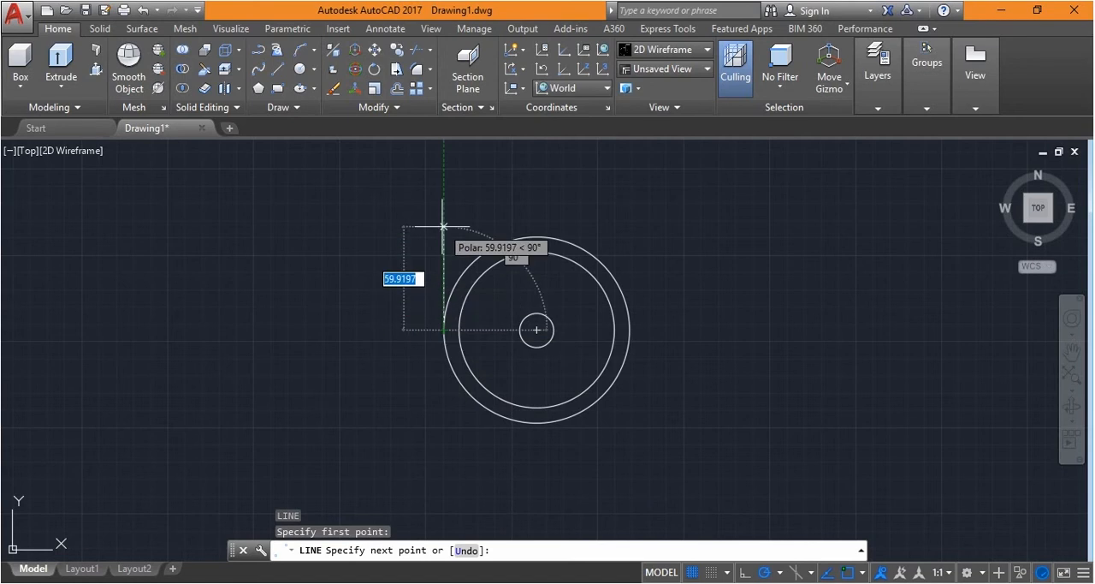
{"action": "type", "text": "61.5"}
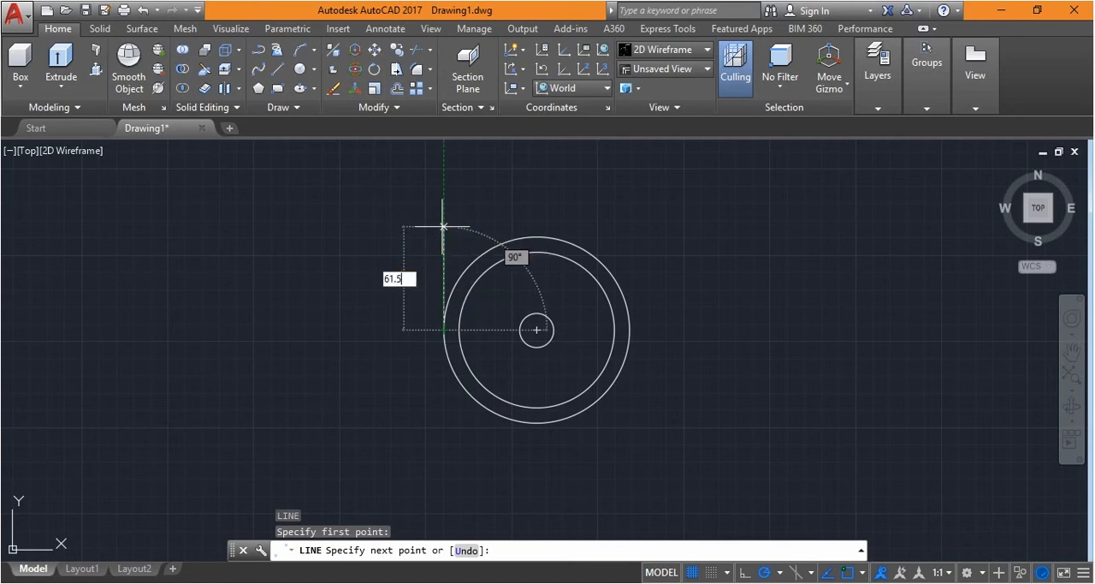
{"action": "key", "text": "Return"}
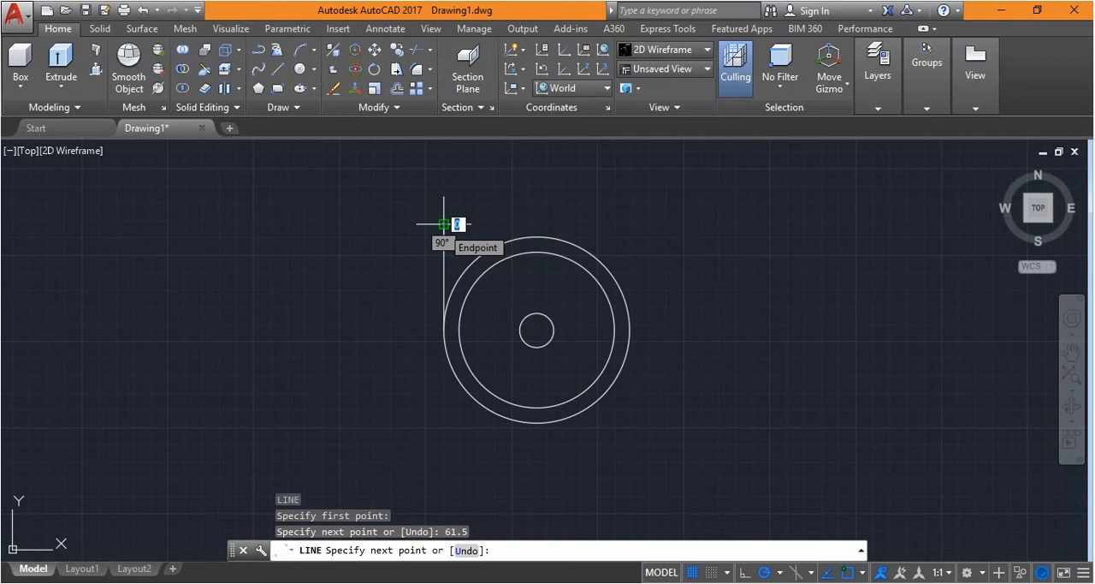
{"action": "key", "text": "Return"}
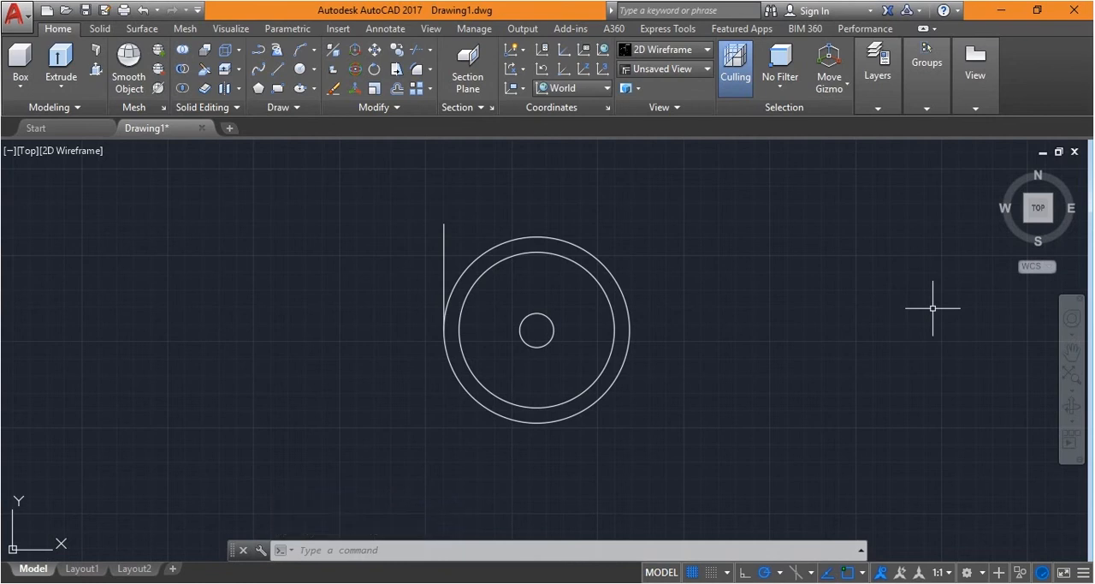
Draw a horizontal line 67 long to the left, starting about 100 units vertically above the circles' centre
{"action": "type", "text": "l"}
{"action": "key", "text": "Return"}
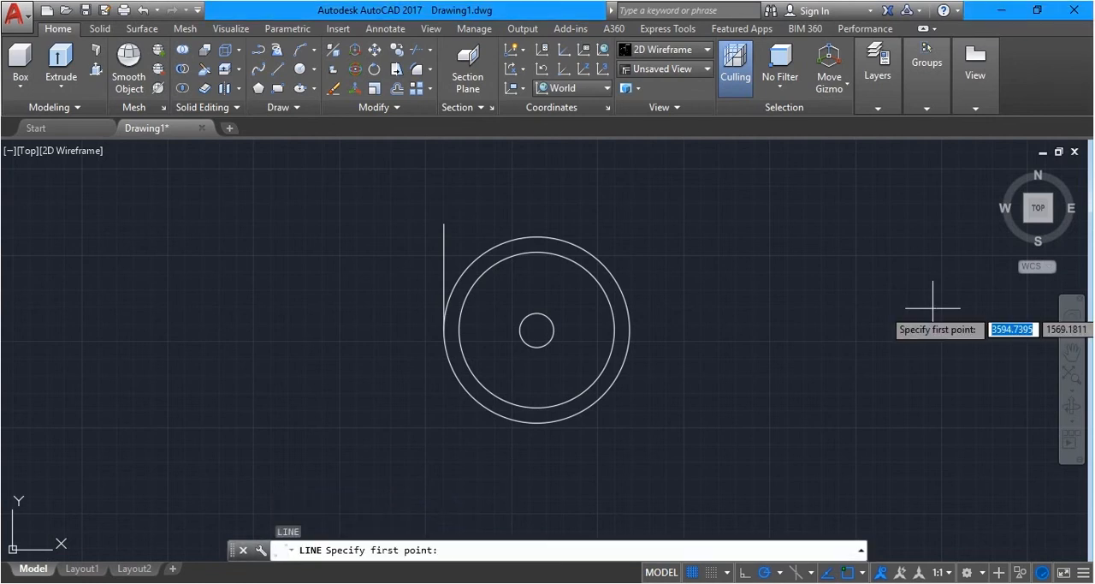
{"action": "scroll", "coordinate": [493, 243], "scroll_direction": "down", "scroll_amount": 2}
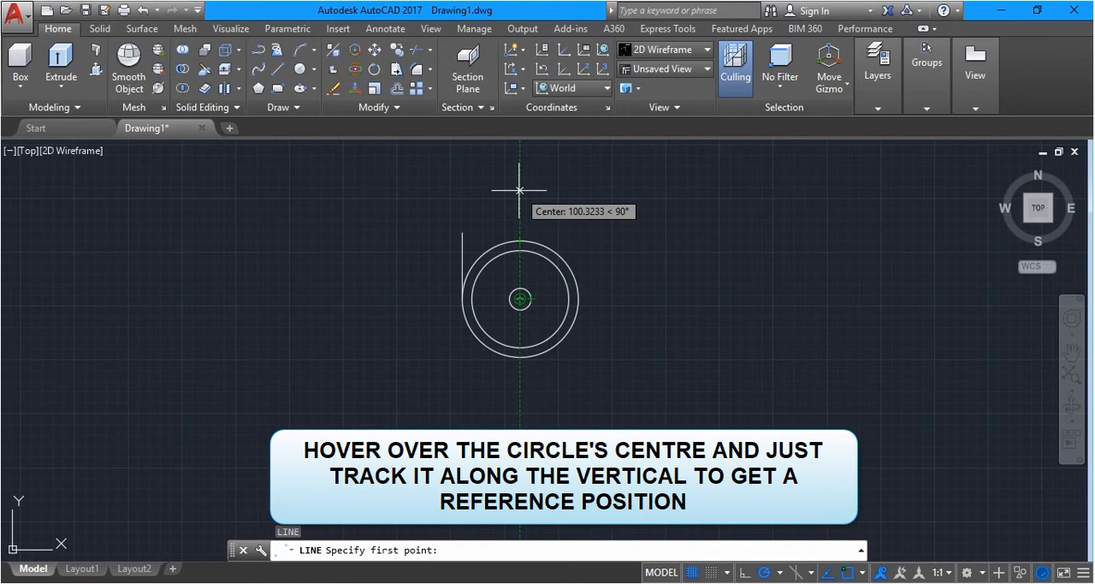
{"action": "left_click", "coordinate": [520, 189]}
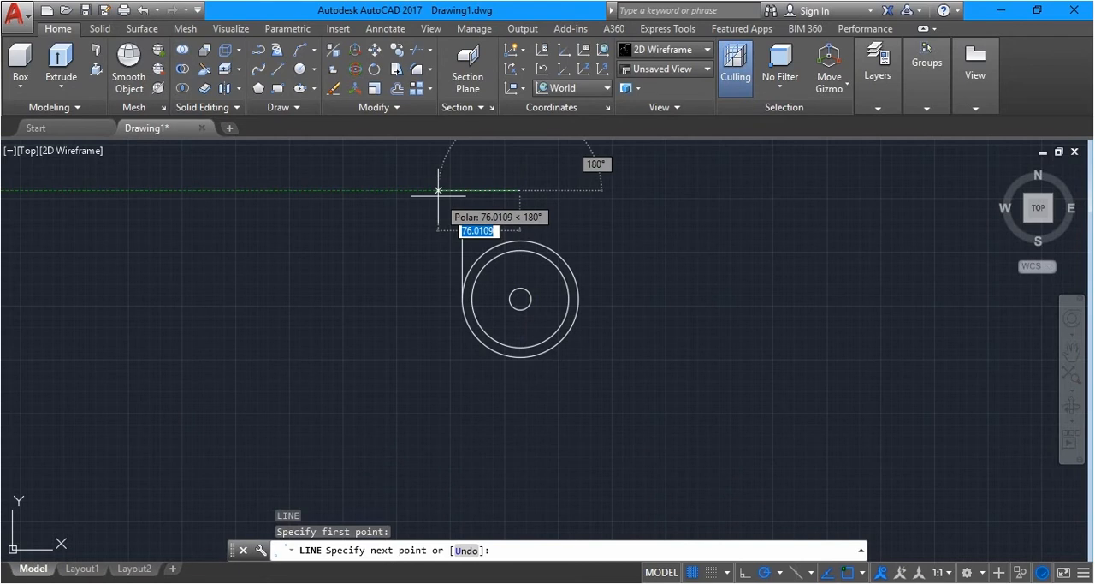
{"action": "type", "text": "67"}
{"action": "key", "text": "Return"}
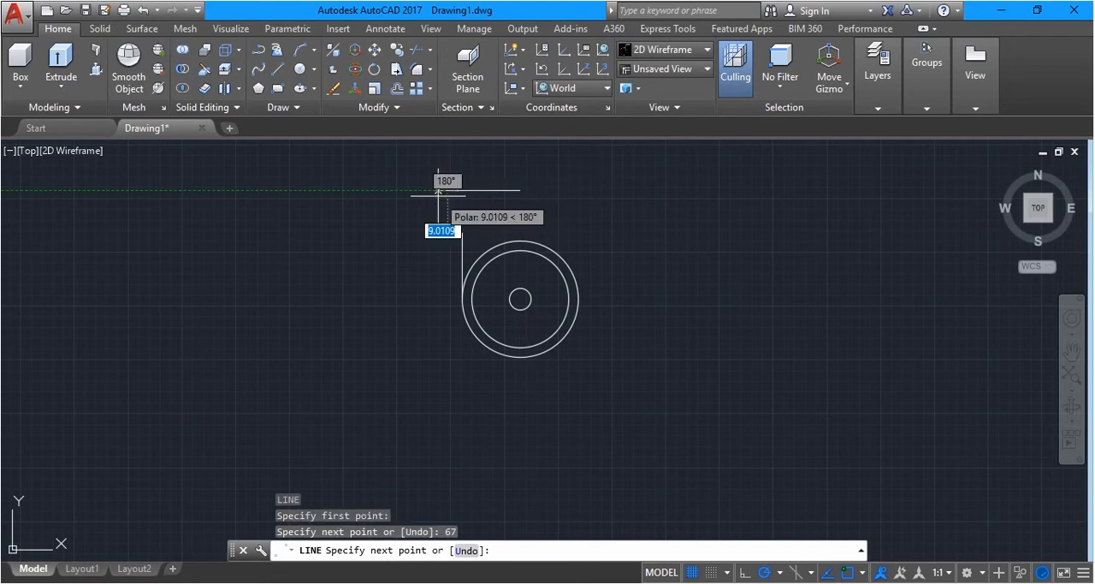
{"action": "key", "text": "Return"}
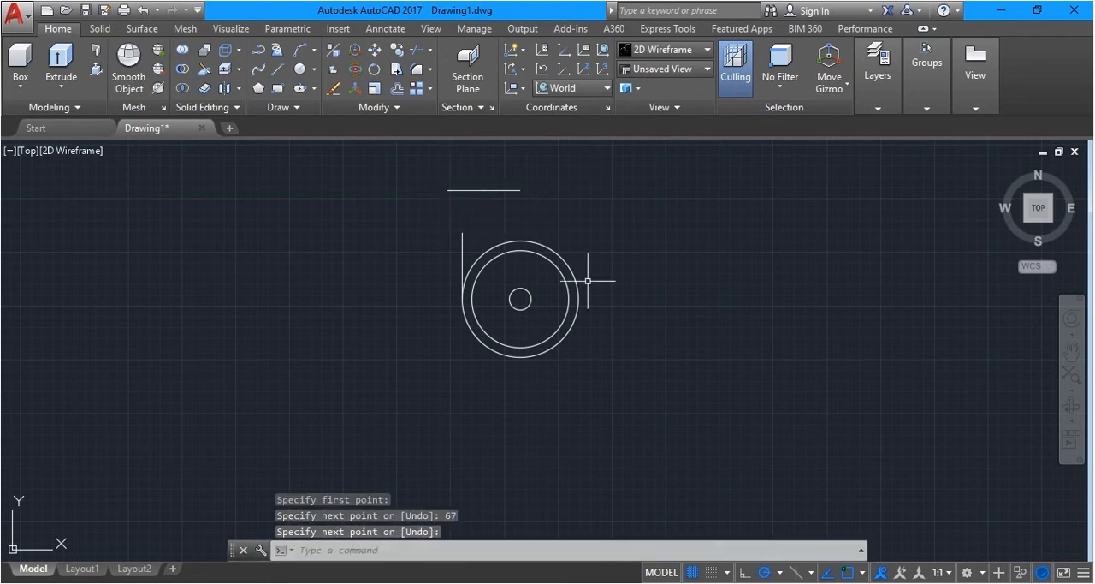
Draw a vertical line 10 long downward in the free space left of and below the horizontal line
{"action": "scroll", "coordinate": [501, 240], "scroll_direction": "up", "scroll_amount": 2}
{"action": "scroll", "coordinate": [503, 250], "scroll_direction": "down", "scroll_amount": 4}
{"action": "scroll", "coordinate": [479, 235], "scroll_direction": "up", "scroll_amount": 4}
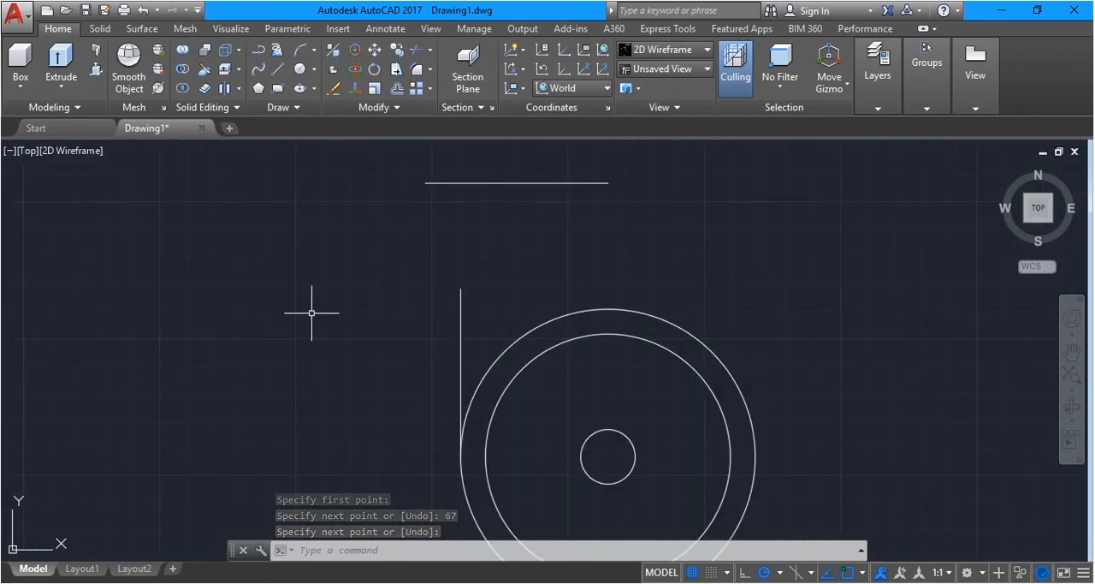
{"action": "key", "text": "Return"}
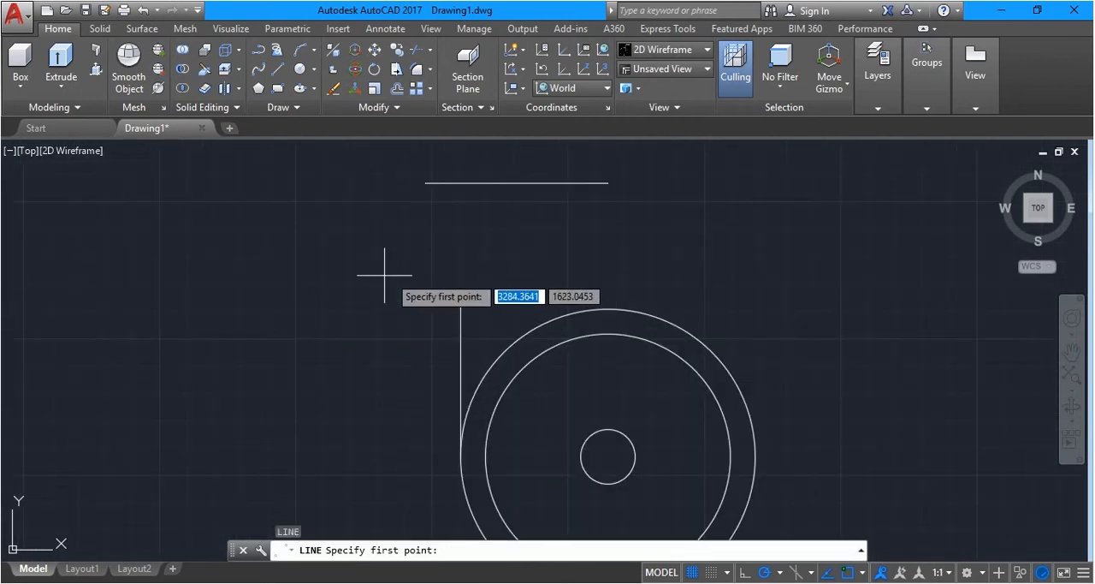
{"action": "left_click", "coordinate": [374, 223]}
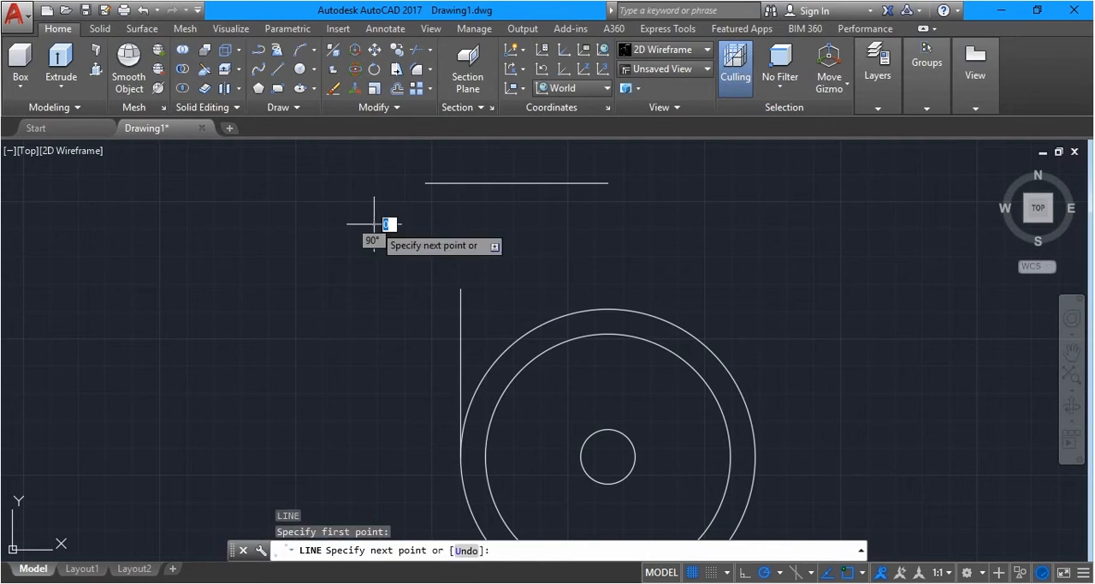
{"action": "type", "text": "10"}
{"action": "key", "text": "Return"}
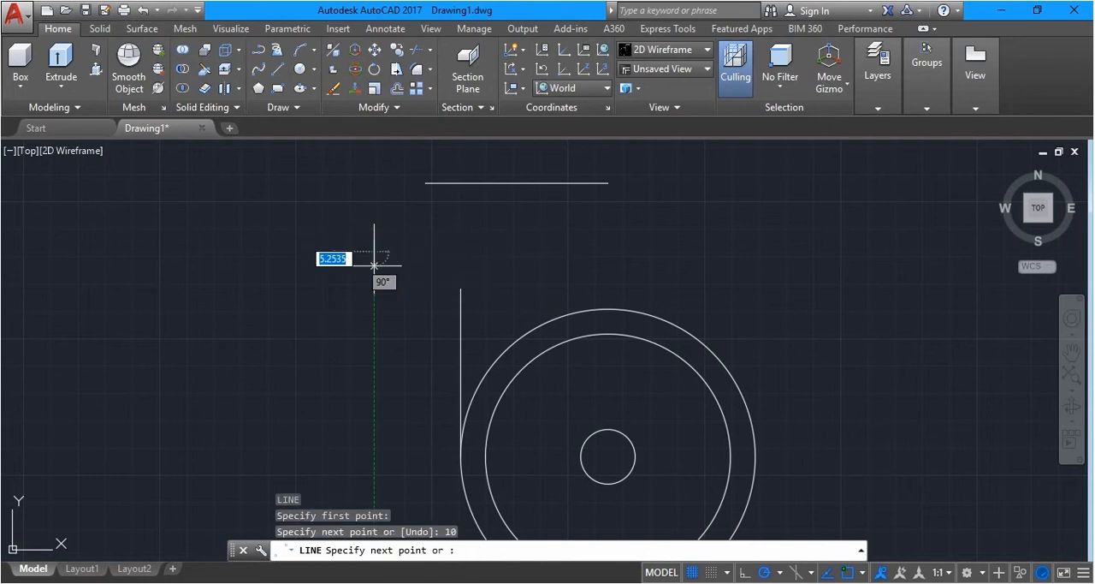
{"action": "key", "text": "Return"}
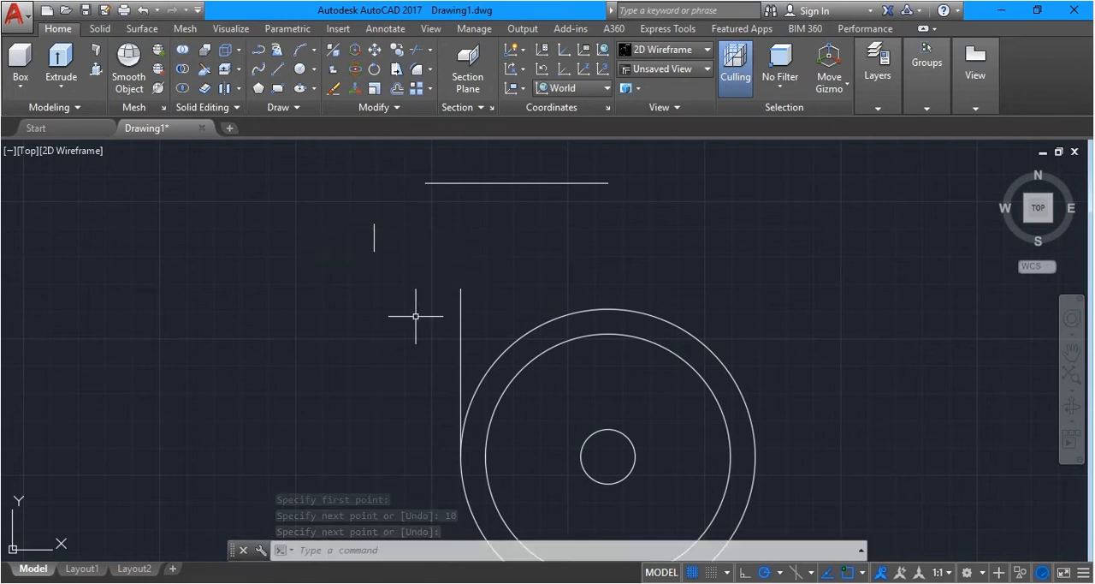
Move the short vertical line by its upper endpoint onto the left endpoint of the horizontal line
{"action": "type", "text": "m"}
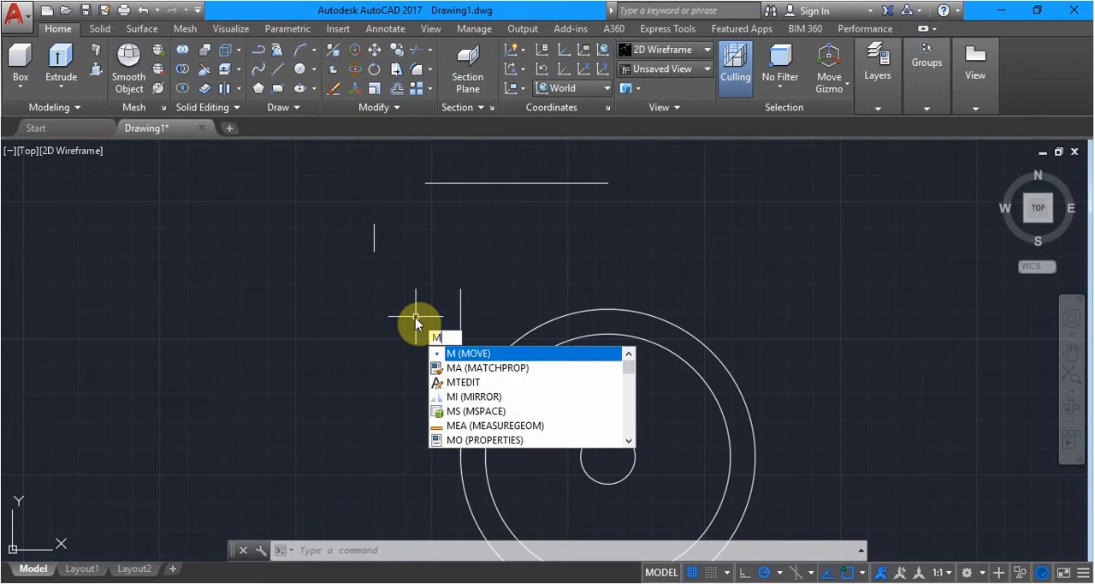
{"action": "key", "text": "Return"}
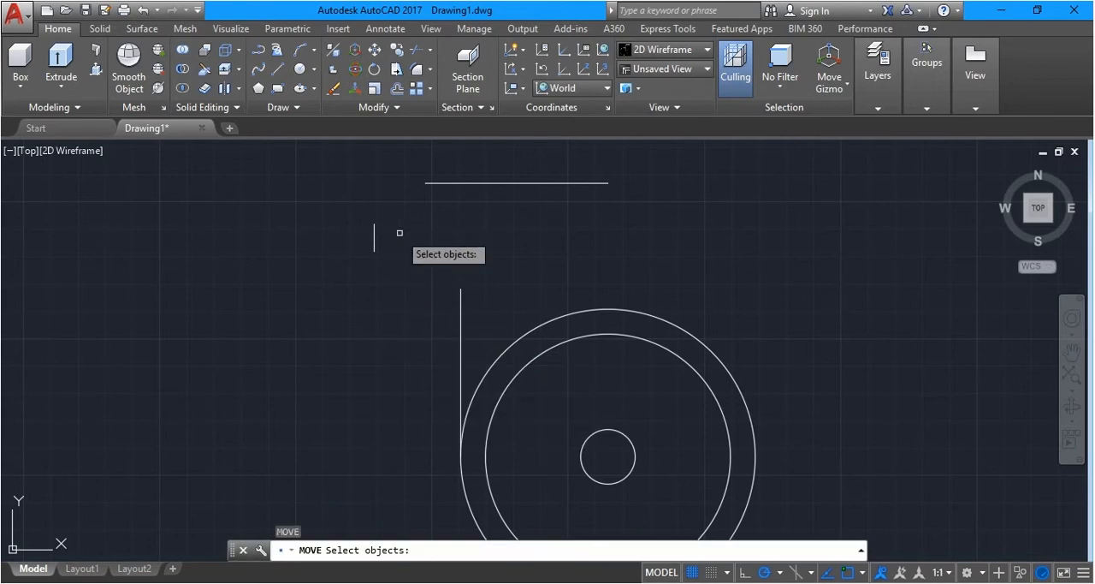
{"action": "left_click", "coordinate": [374, 244]}
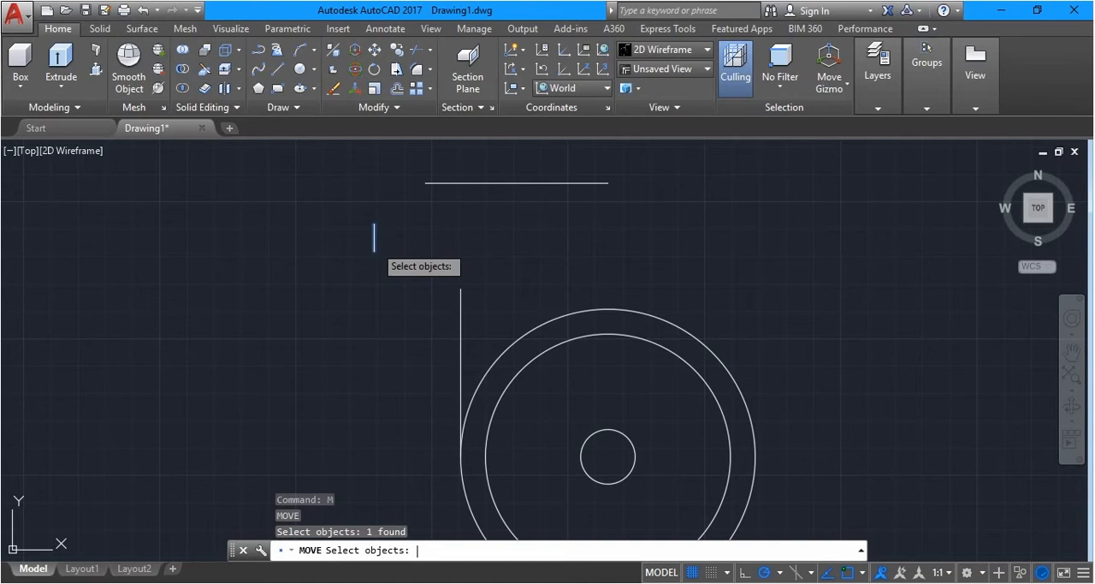
{"action": "key", "text": "Return"}
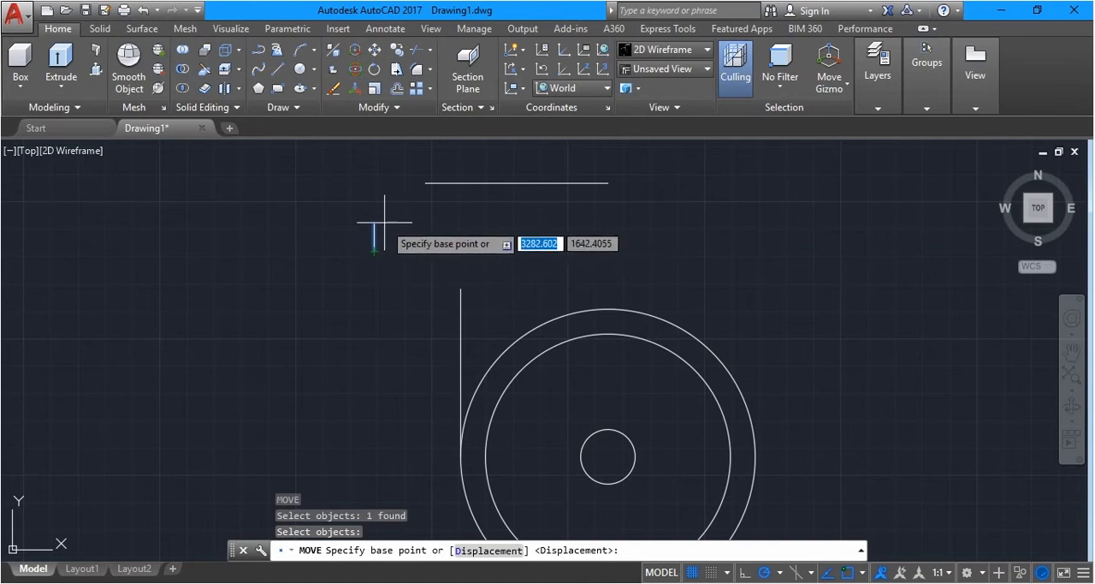
{"action": "left_click", "coordinate": [374, 224]}
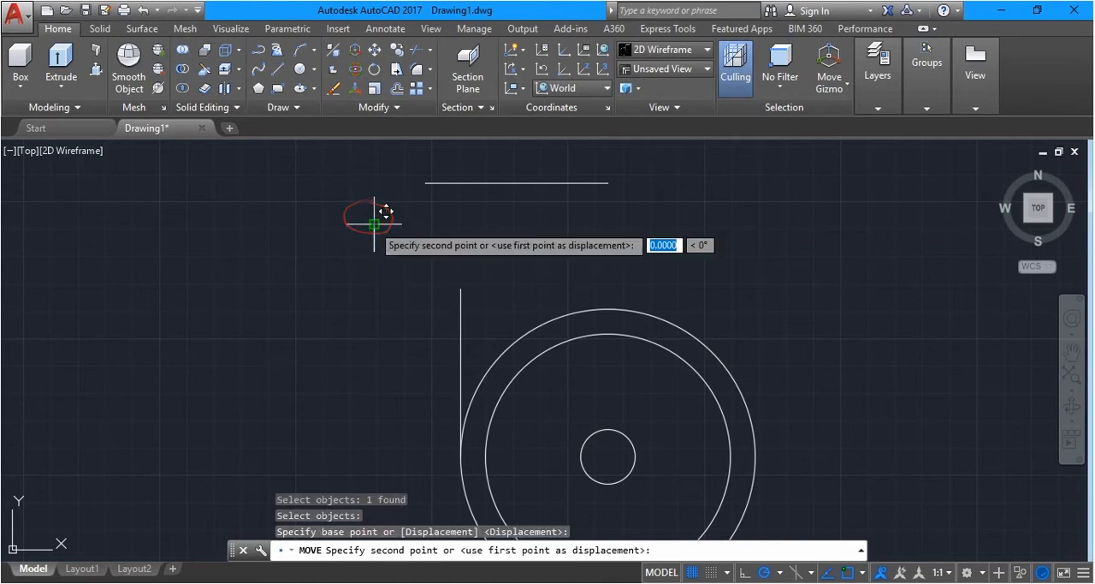
{"action": "left_click", "coordinate": [426, 182]}
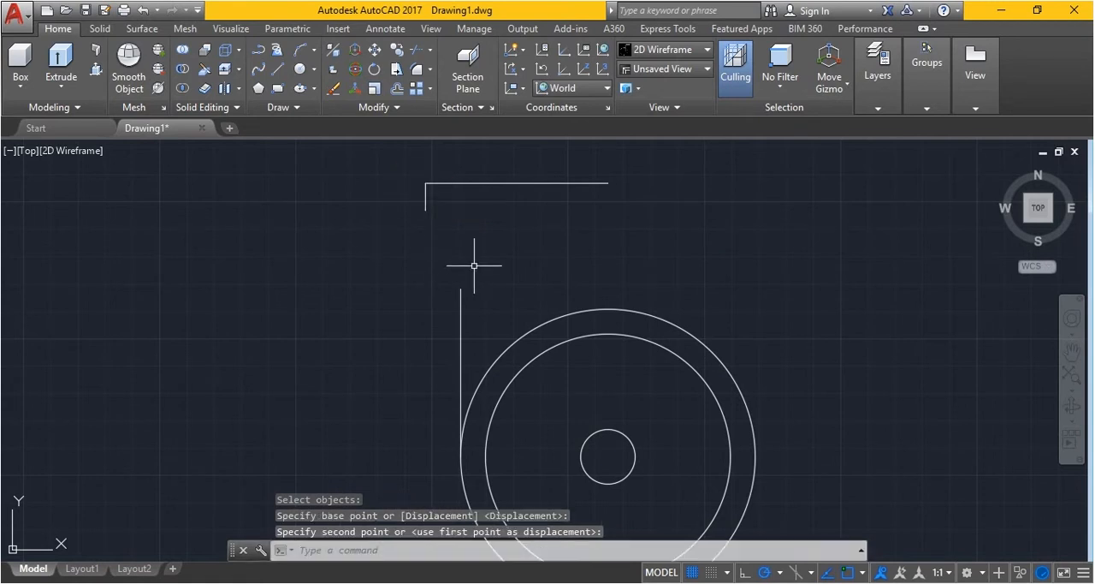
{"action": "key", "text": "space"}
{"action": "key", "text": "Escape"}
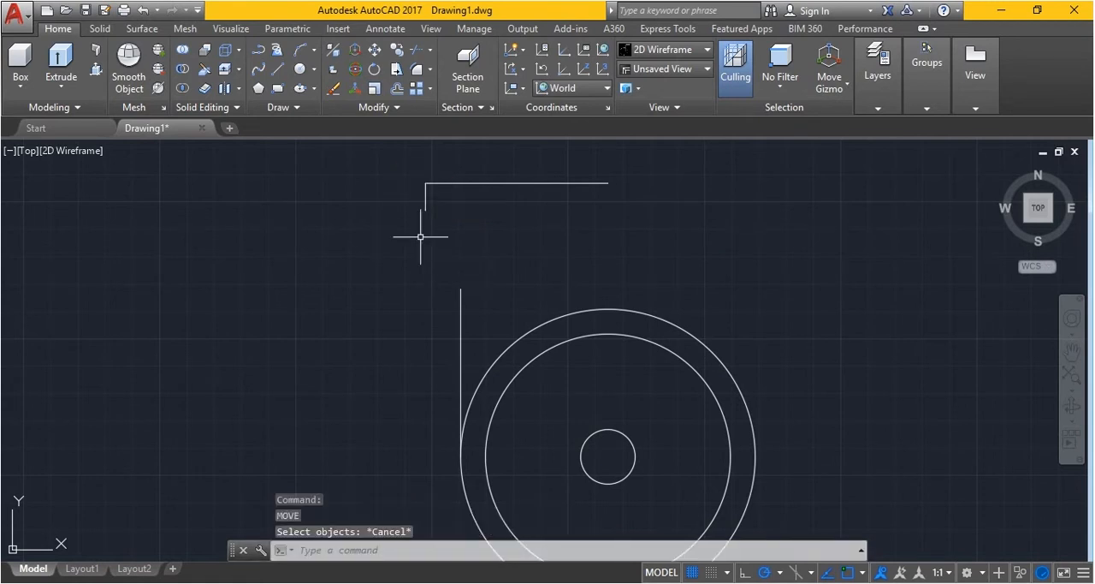
Join the short vertical line and the 67-long horizontal line into one polyline
{"action": "type", "text": "j"}
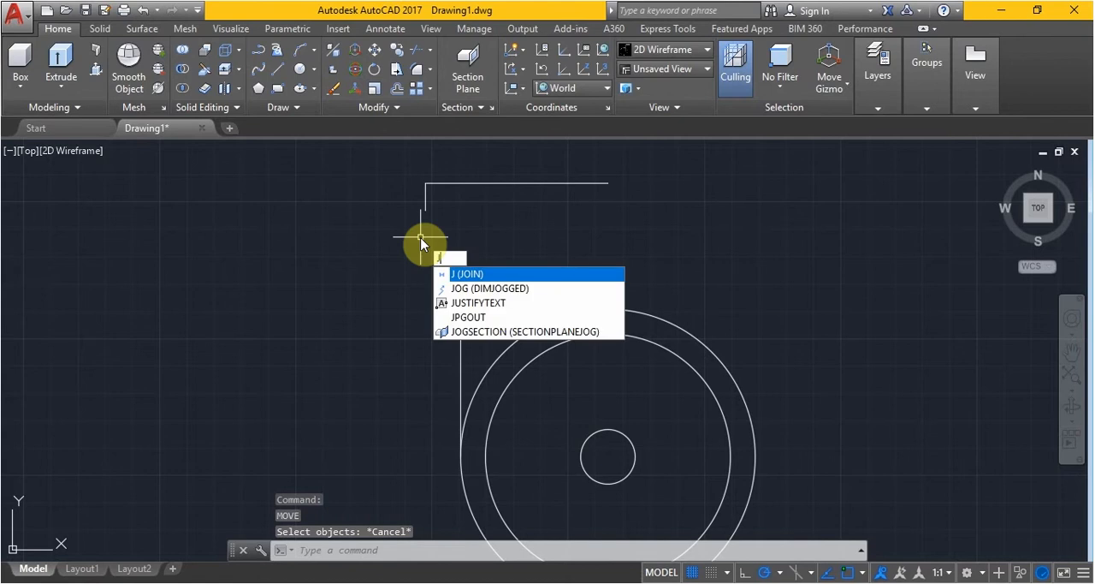
{"action": "key", "text": "Return"}
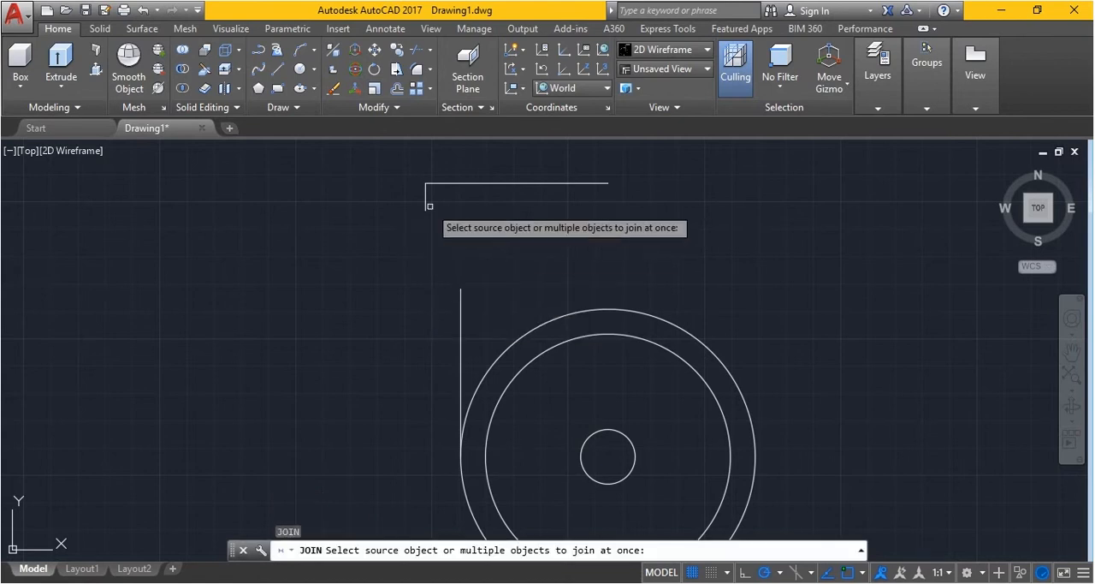
{"action": "left_click", "coordinate": [425, 198]}
{"action": "left_click", "coordinate": [461, 183]}
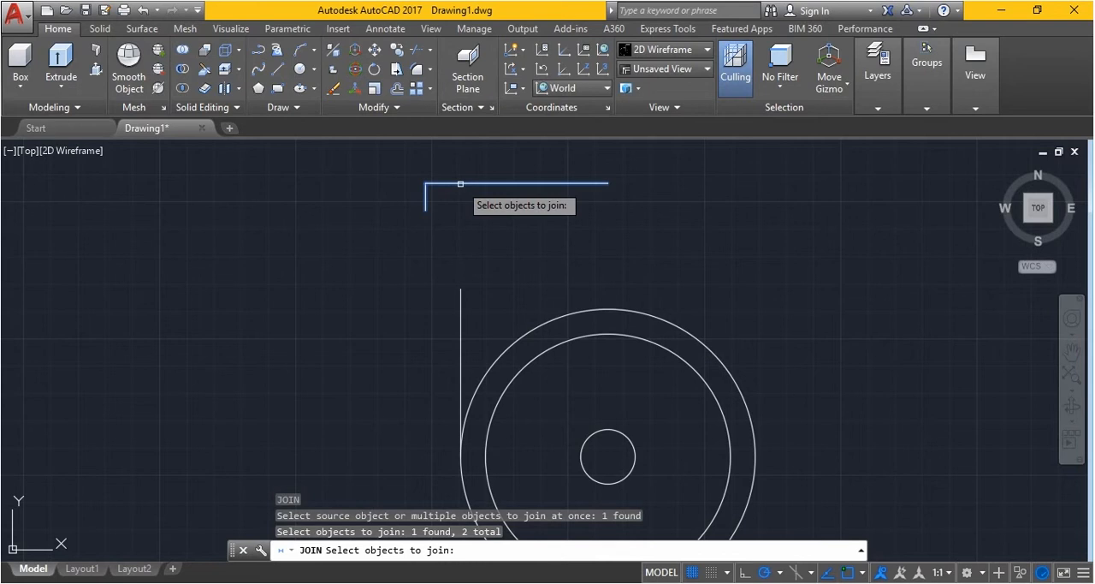
{"action": "key", "text": "Return"}
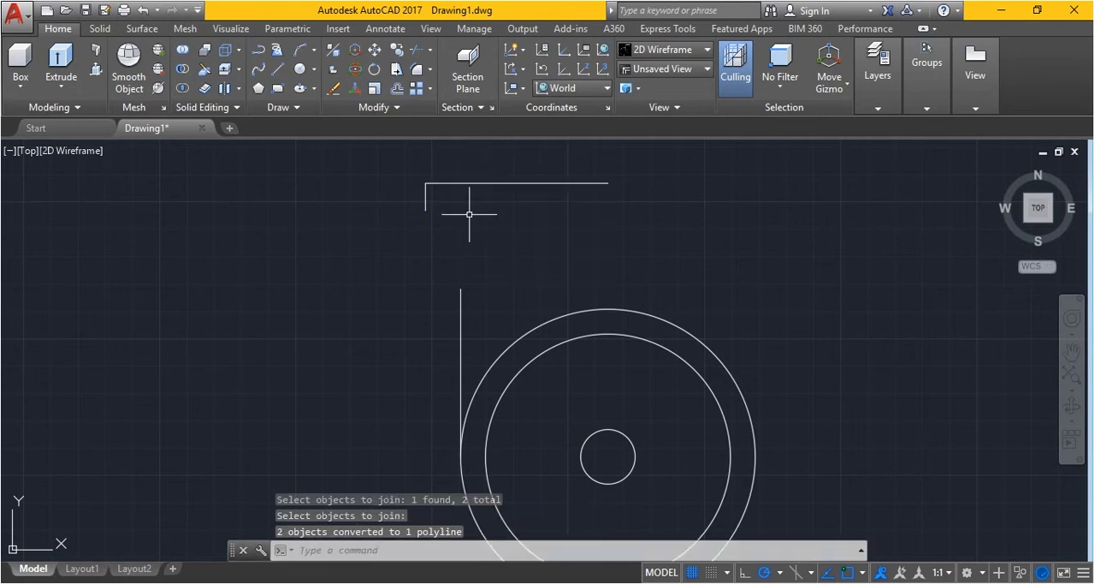
Move the joined polyline straight down by its lower endpoint until that endpoint is level with the long vertical line's upper endpoint
{"action": "type", "text": "m"}
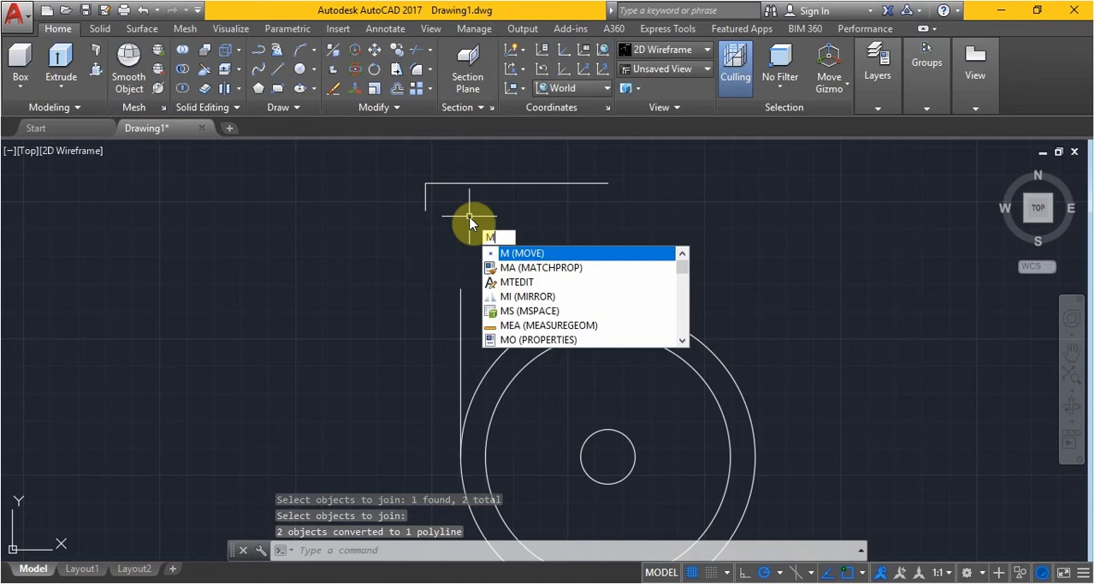
{"action": "key", "text": "Return"}
{"action": "left_click", "coordinate": [425, 199]}
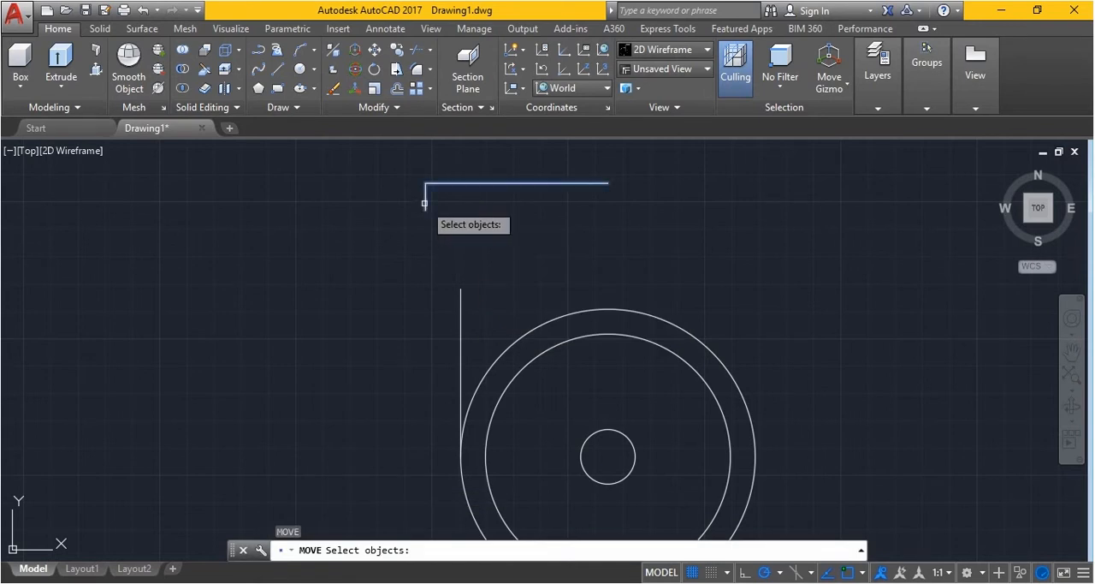
{"action": "key", "text": "Return"}
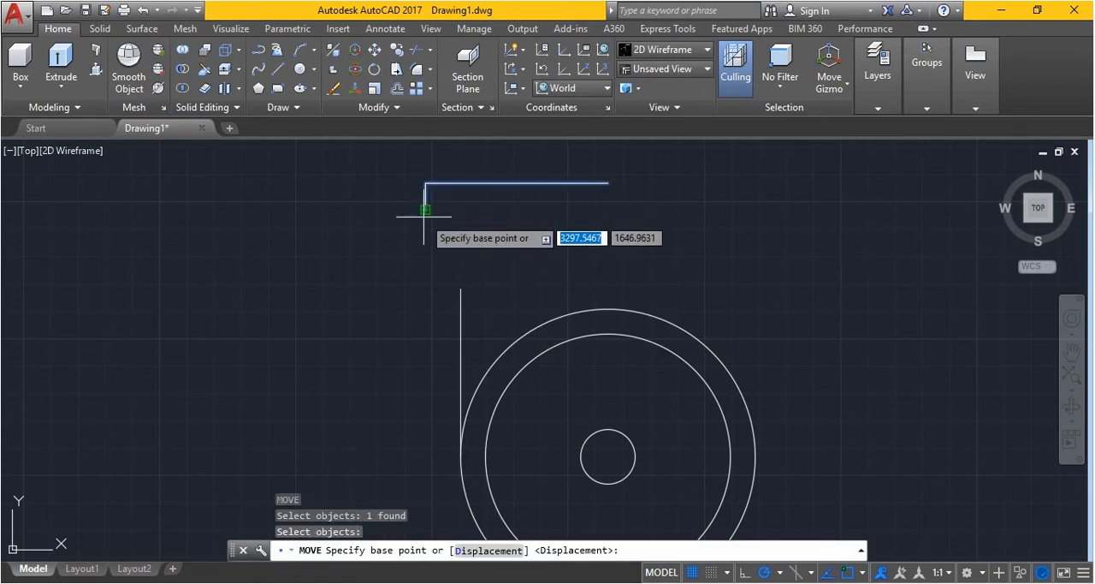
{"action": "left_click", "coordinate": [426, 195]}
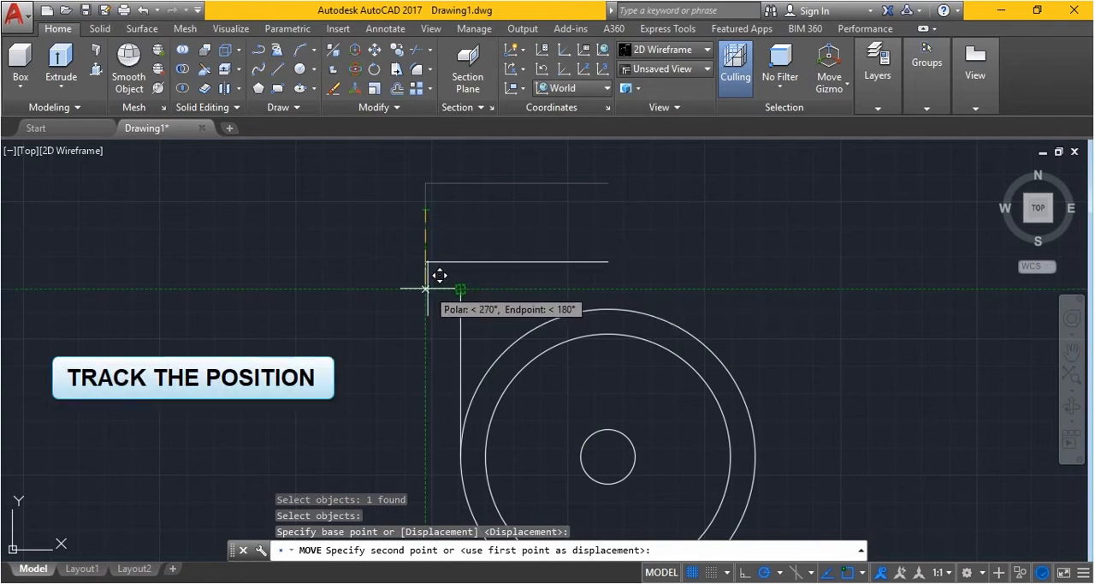
{"action": "left_click", "coordinate": [427, 286]}
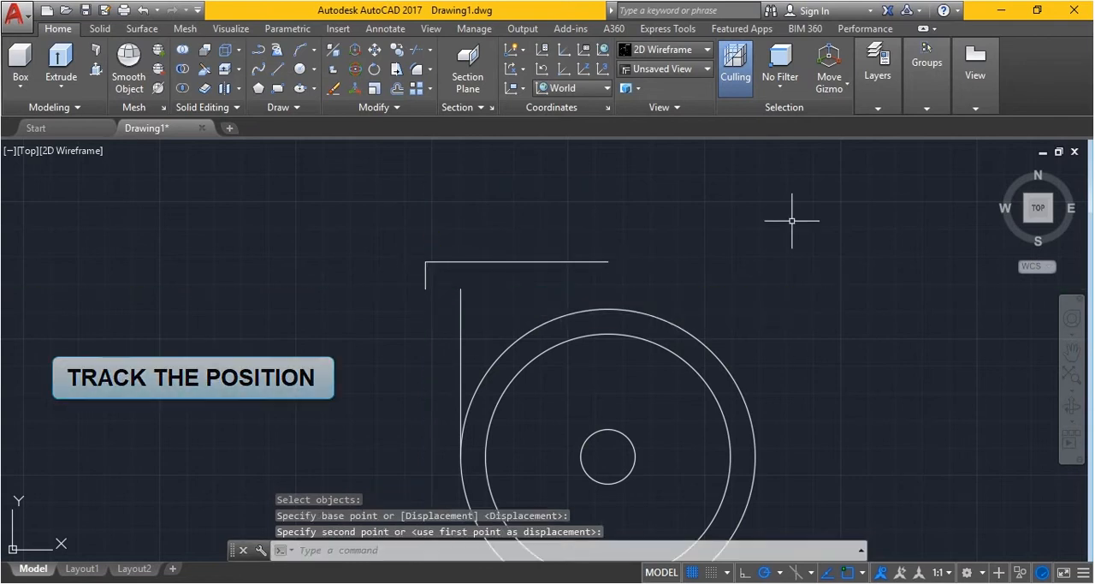
Draw a horizontal line from the long vertical line's upper endpoint to the lower endpoint of the polyline's short vertical segment
{"action": "left_click", "coordinate": [277, 68]}
{"action": "left_click", "coordinate": [460, 289]}
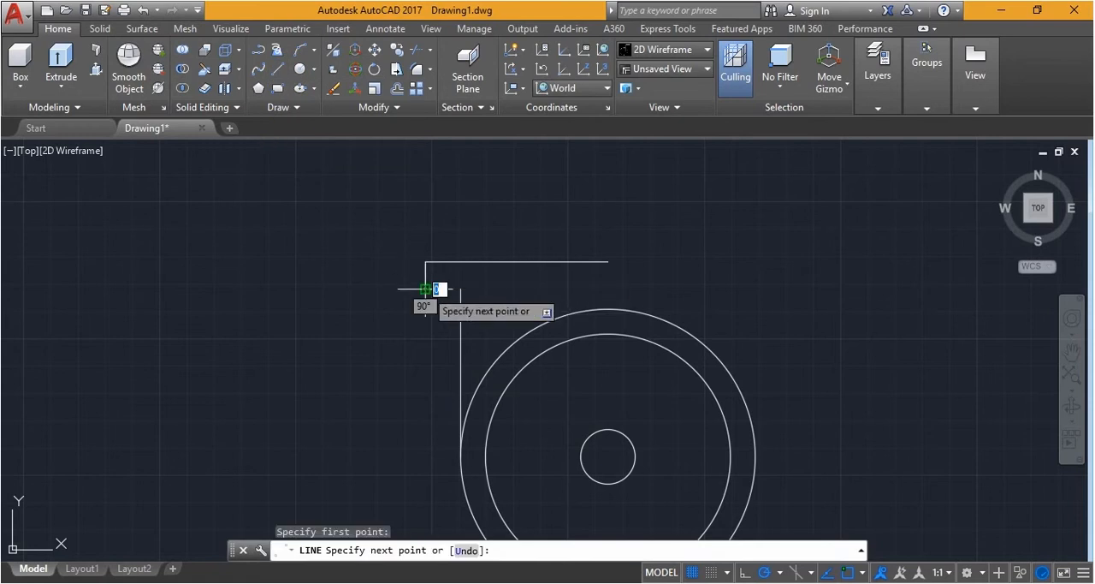
{"action": "key", "text": "Escape"}
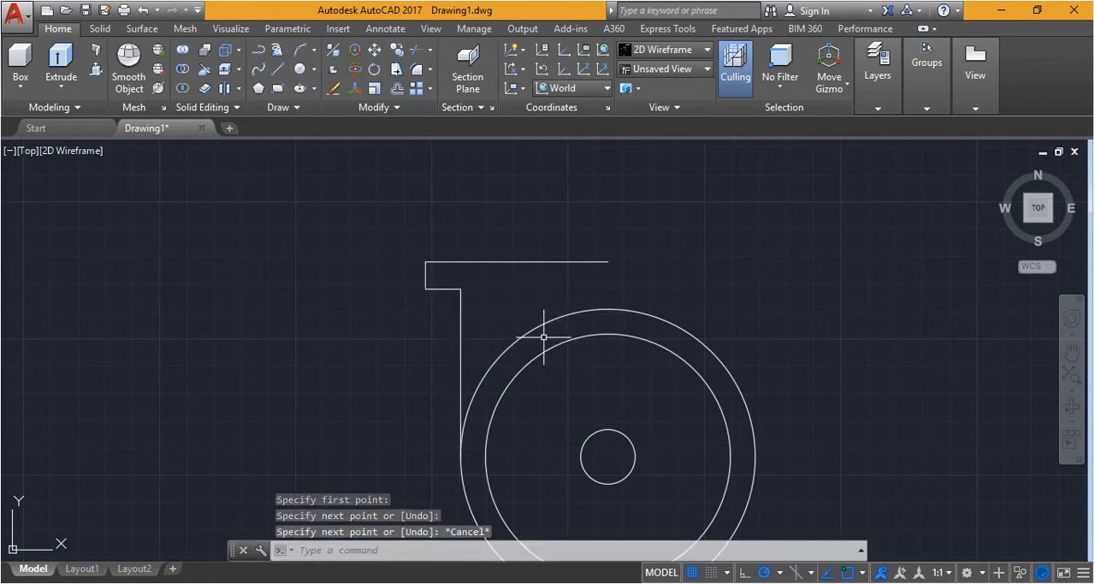
Fillet the corner between the long vertical line and the short horizontal line with a radius of 7.5
{"action": "key", "text": "ctrl+z"}
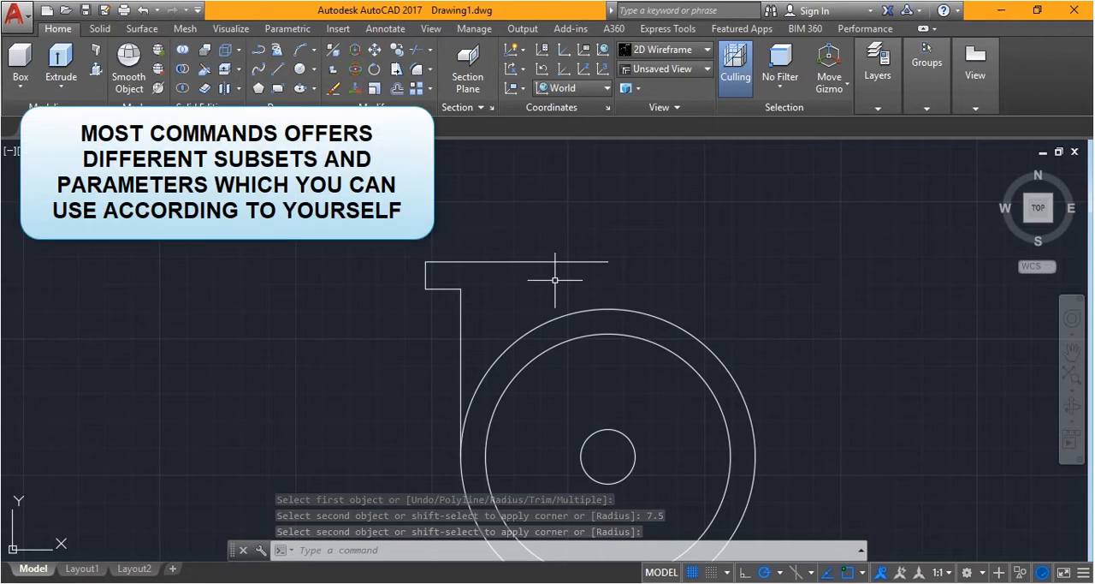
{"action": "type", "text": "f"}
{"action": "key", "text": "Return"}
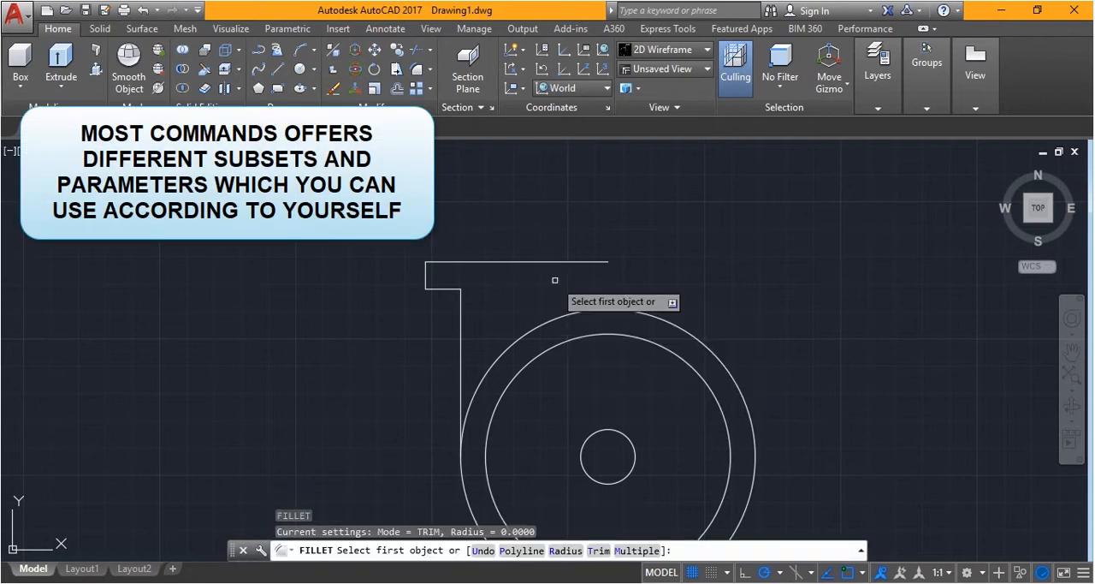
{"action": "left_click", "coordinate": [462, 322]}
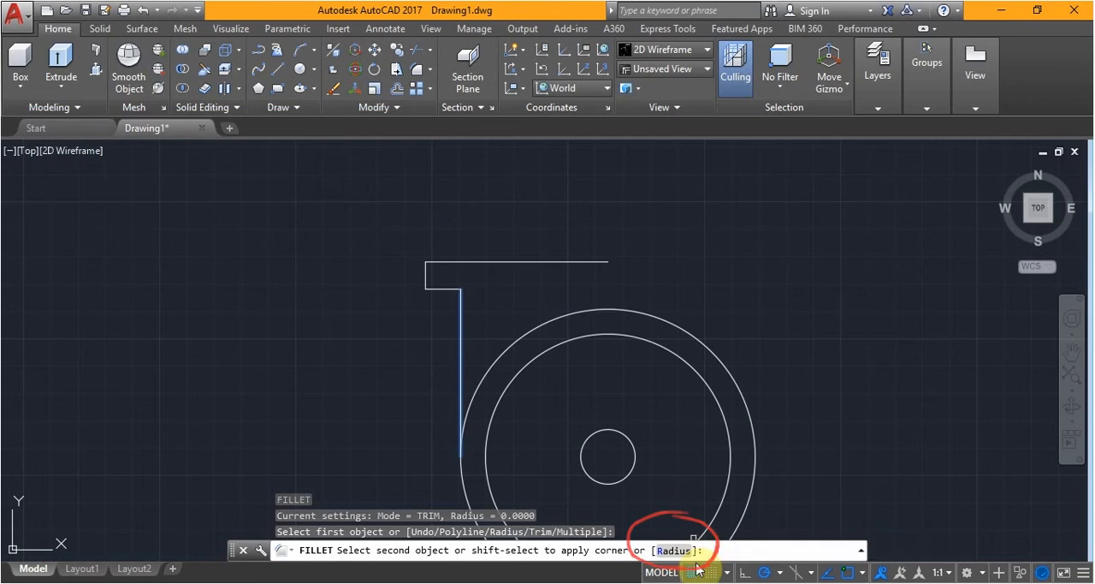
{"action": "left_click", "coordinate": [672, 549]}
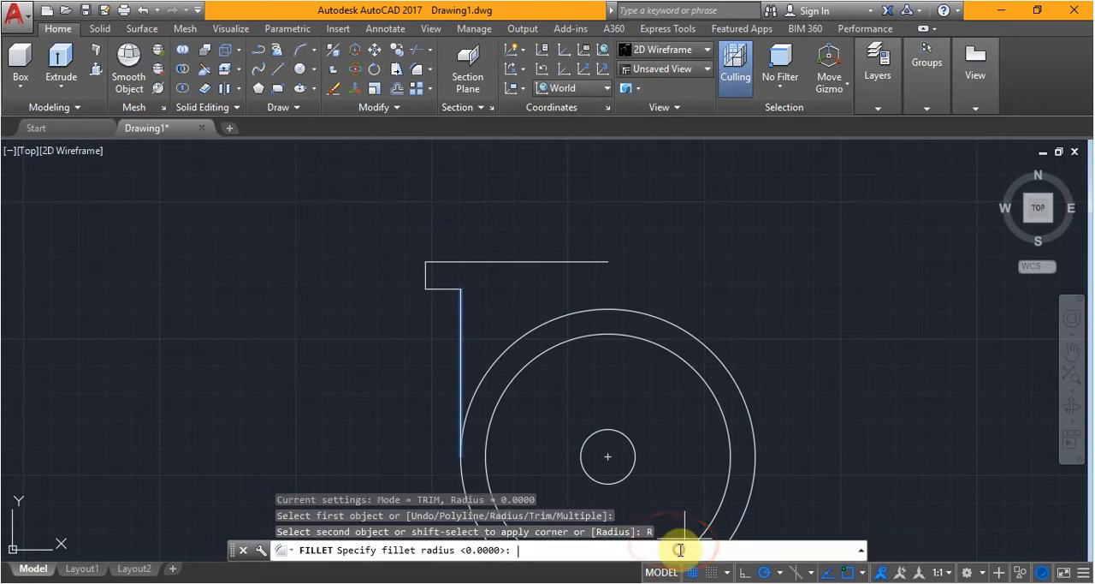
{"action": "type", "text": "7.5"}
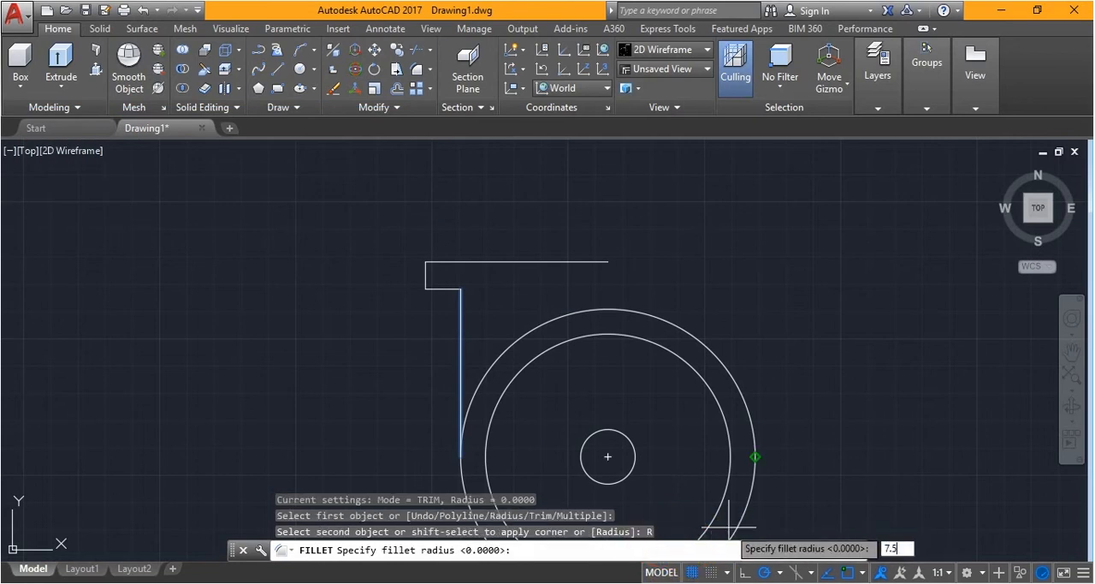
{"action": "key", "text": "Return"}
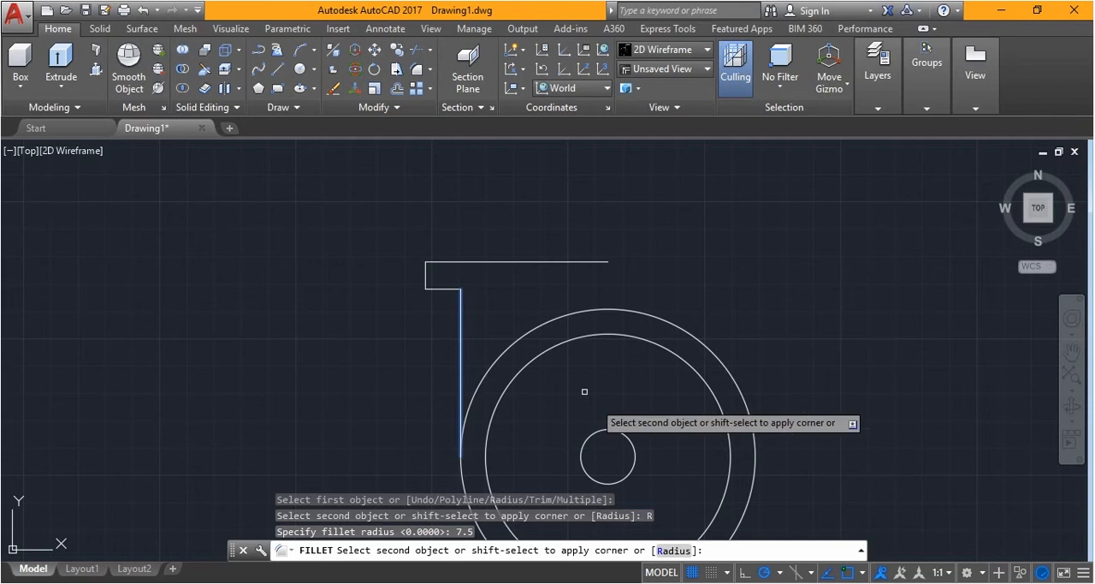
{"action": "left_click", "coordinate": [439, 288]}
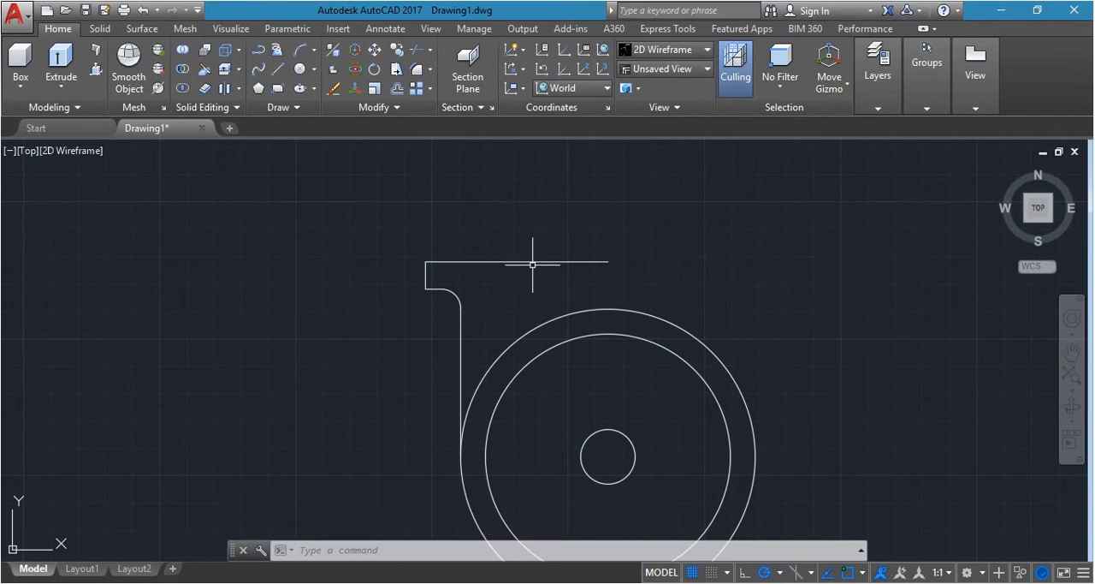
Offset the joined L-shaped polyline by 10 to its inner side, below the upper horizontal segment
{"action": "type", "text": "o"}
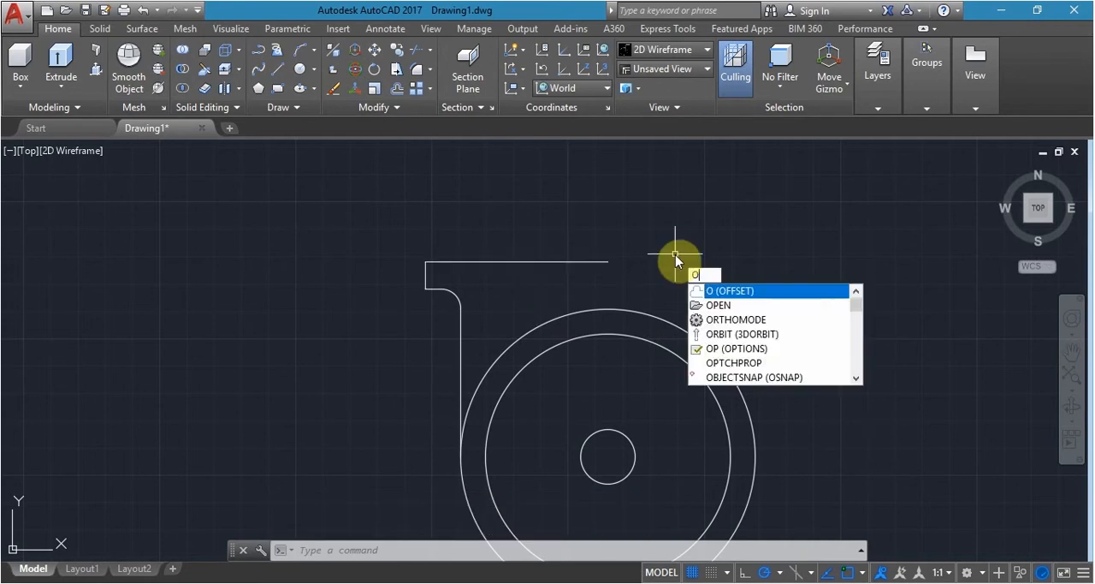
{"action": "key", "text": "Return"}
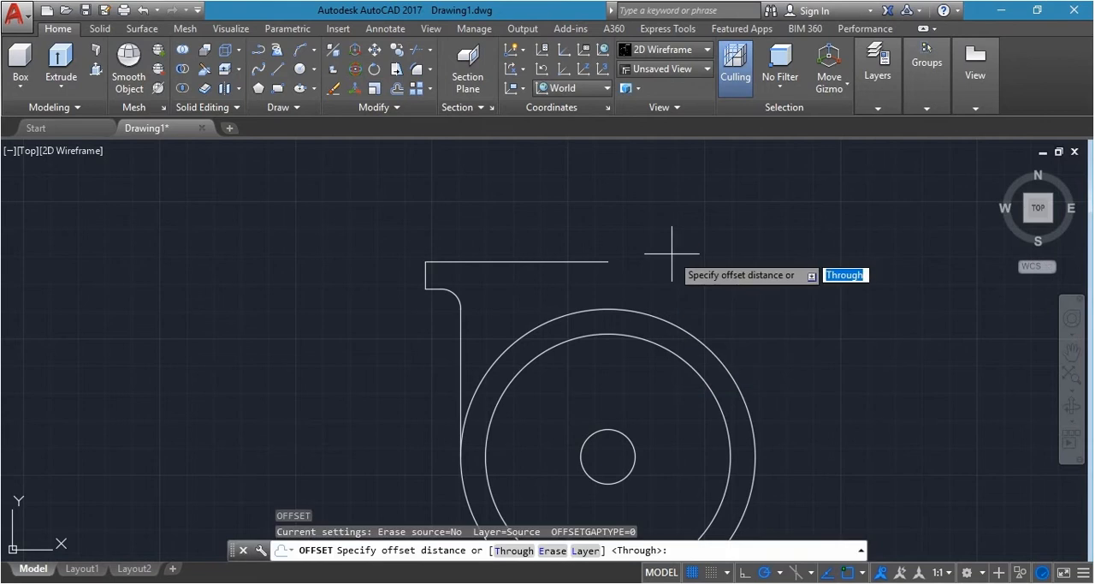
{"action": "type", "text": "10"}
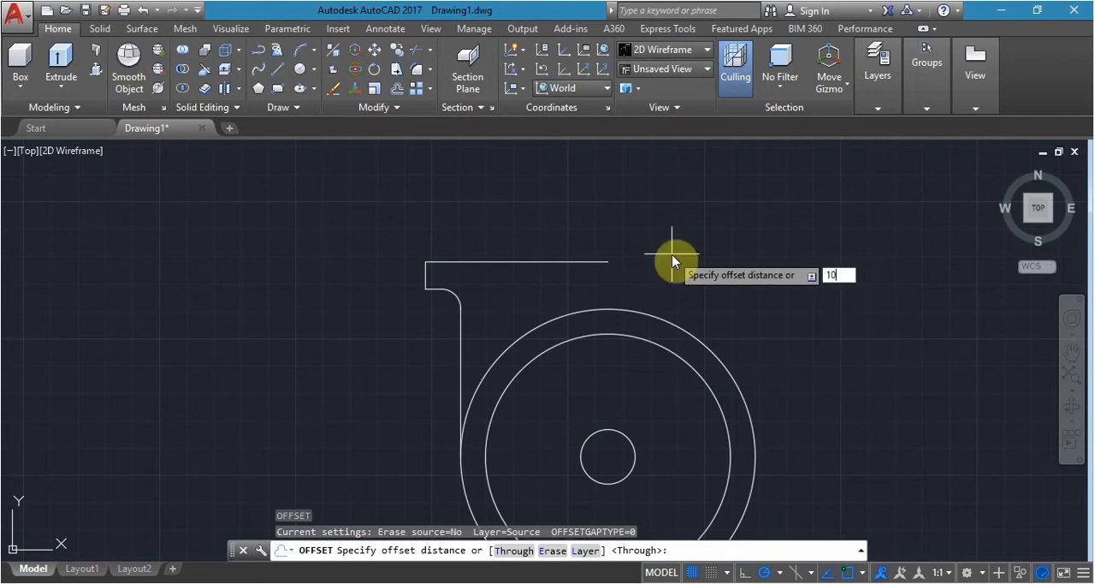
{"action": "key", "text": "Return"}
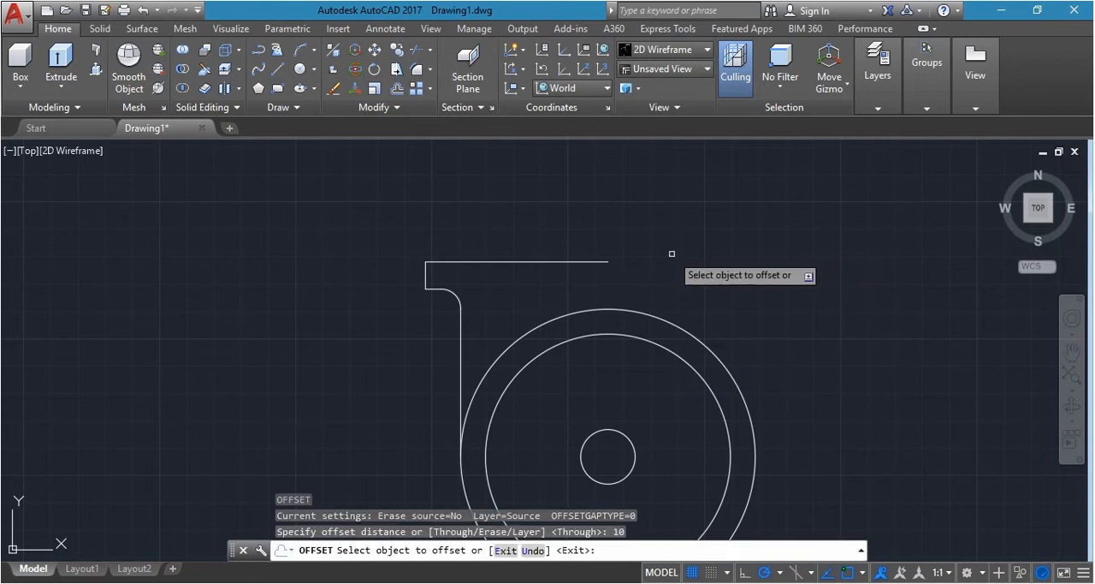
{"action": "left_click", "coordinate": [562, 263]}
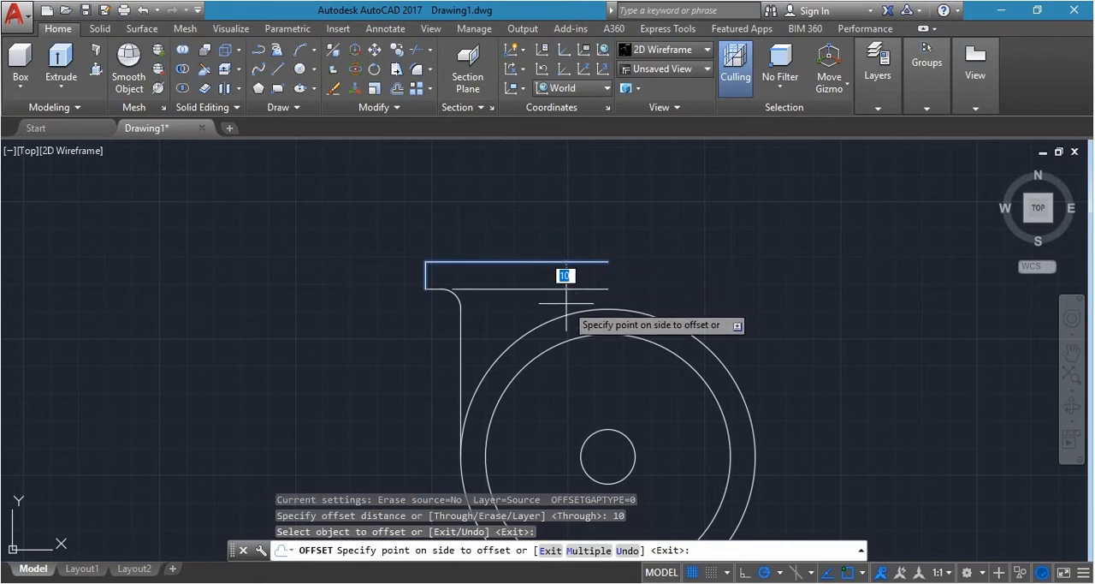
{"action": "left_click", "coordinate": [565, 303]}
{"action": "key", "text": "Return"}
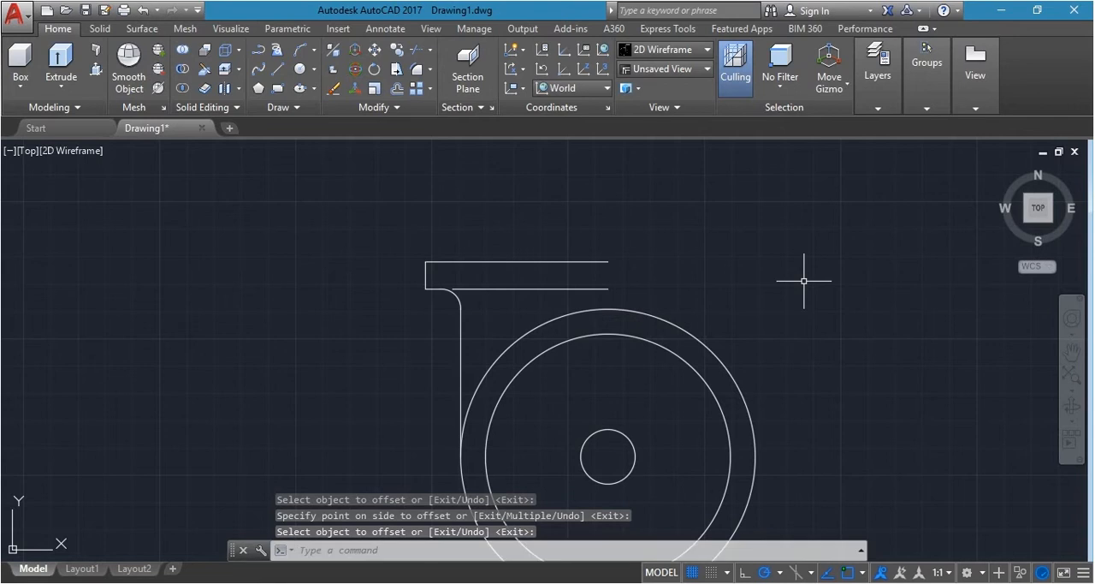
Extend the offset horizontal line to the fillet arc, using the arc as the boundary edge
{"action": "scroll", "coordinate": [467, 291], "scroll_direction": "up", "scroll_amount": 10}
{"action": "scroll", "coordinate": [466, 280], "scroll_direction": "down", "scroll_amount": 10}
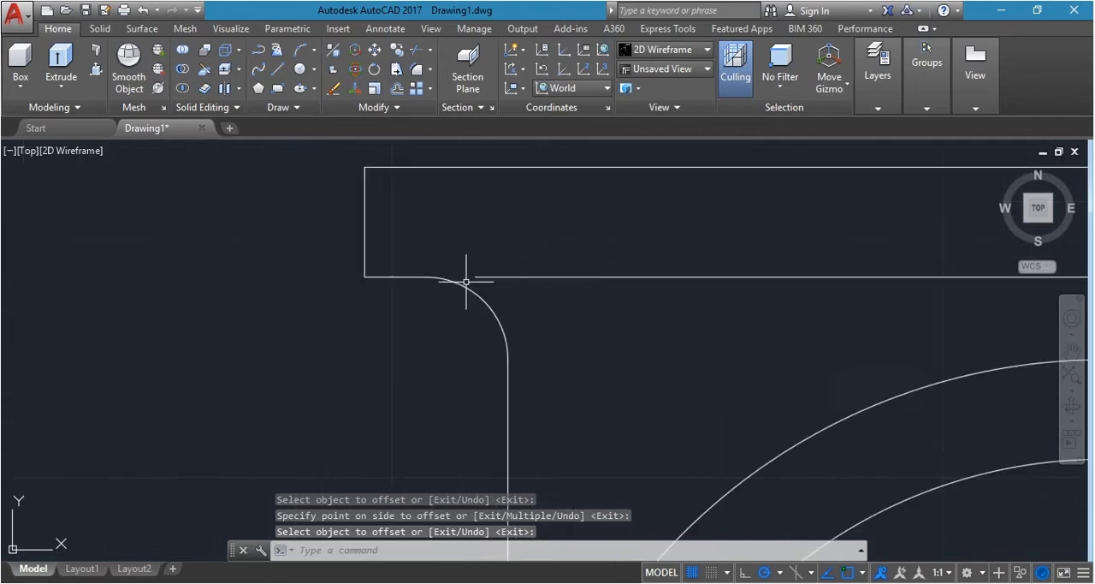
{"action": "scroll", "coordinate": [513, 302], "scroll_direction": "up", "scroll_amount": 2}
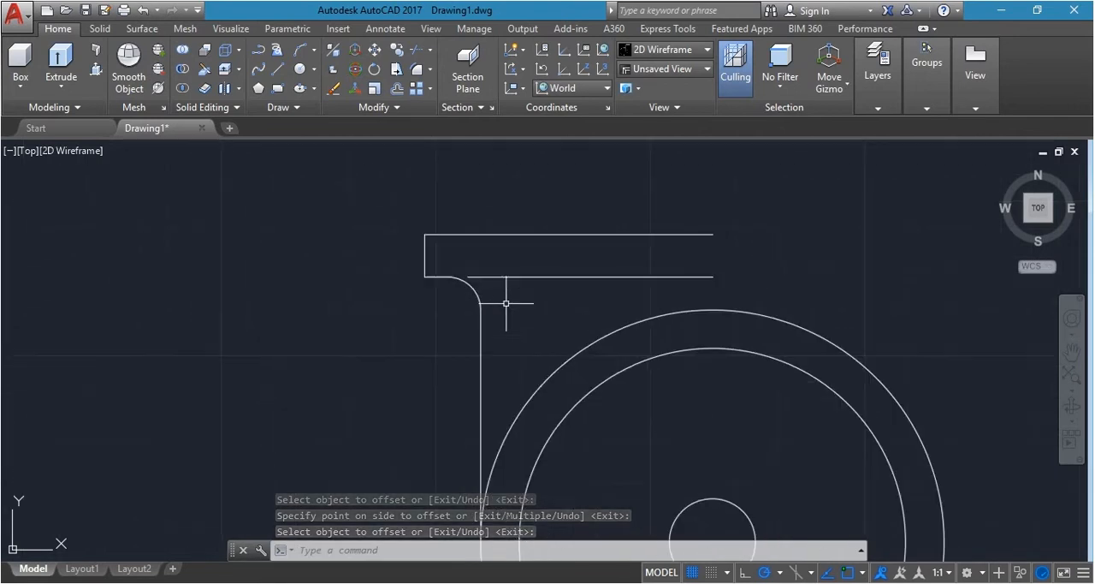
{"action": "type", "text": "e"}
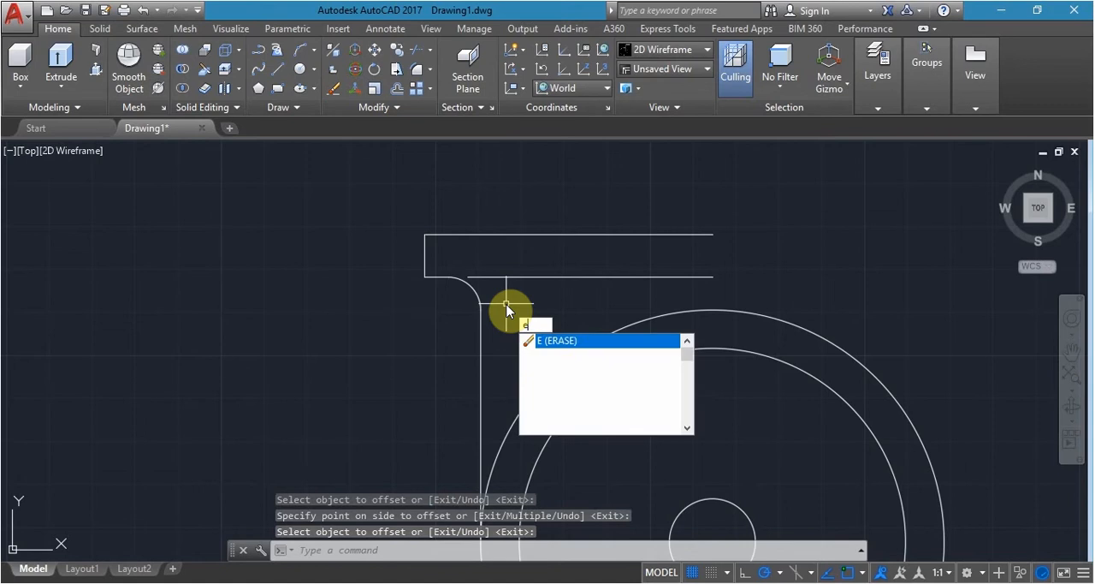
{"action": "type", "text": "x"}
{"action": "key", "text": "Return"}
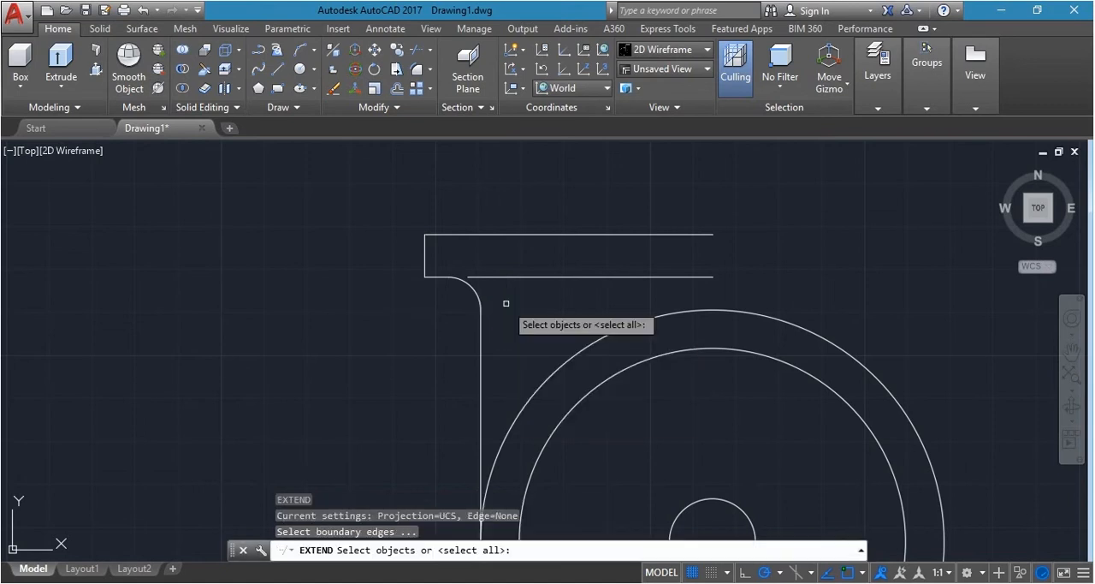
{"action": "scroll", "coordinate": [505, 303], "scroll_direction": "up", "scroll_amount": 4}
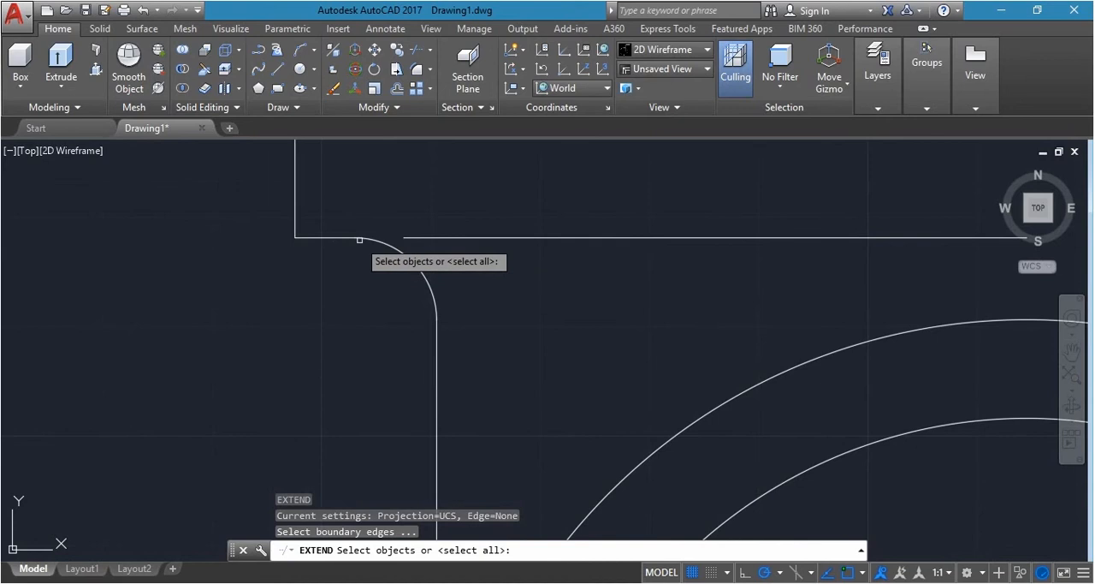
{"action": "left_click", "coordinate": [408, 254]}
{"action": "key", "text": "Return"}
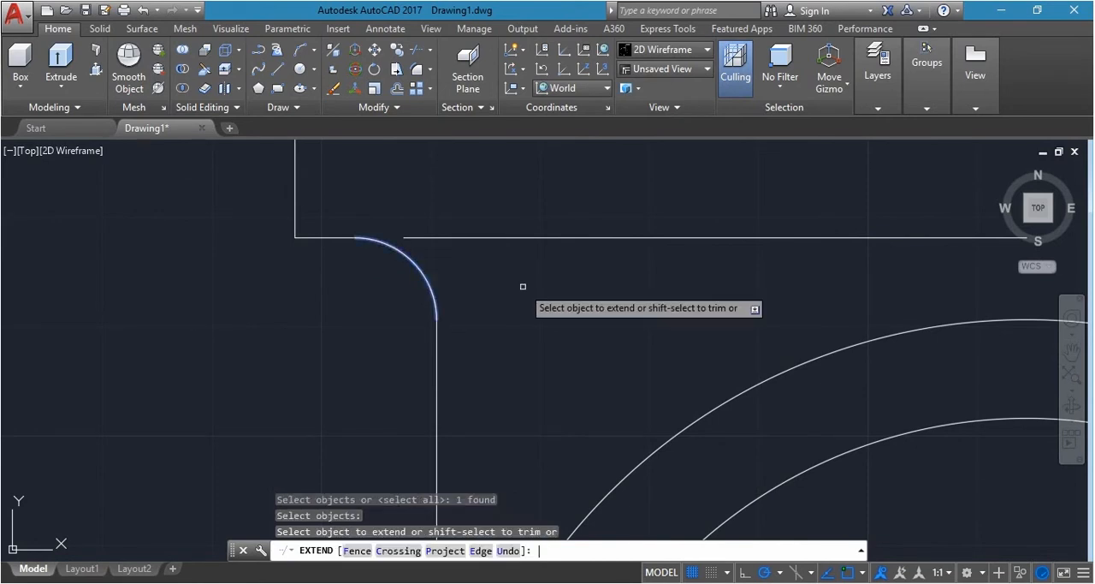
{"action": "left_click", "coordinate": [467, 235]}
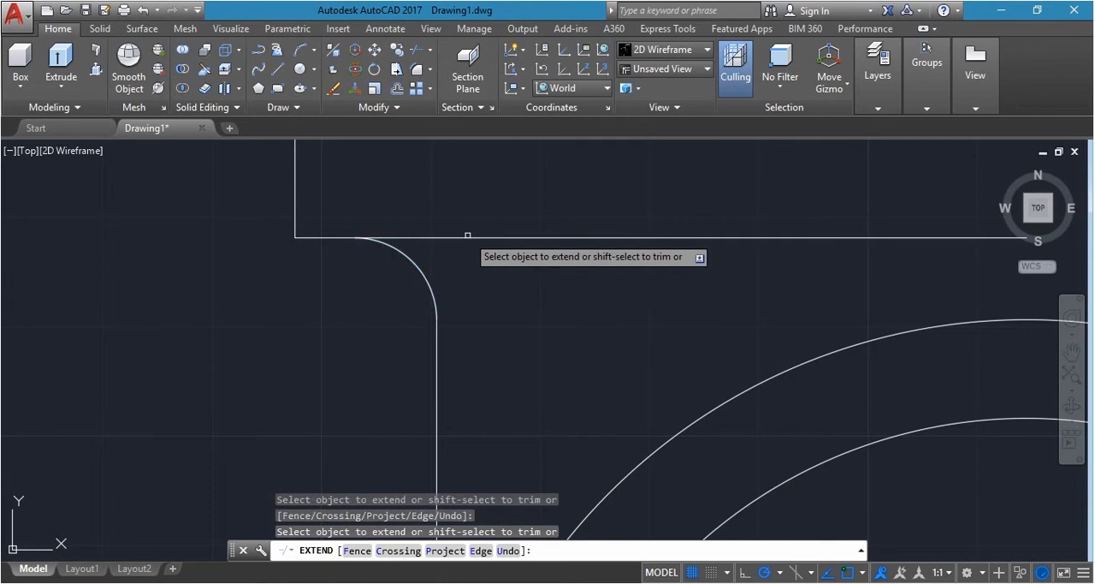
{"action": "scroll", "coordinate": [477, 276], "scroll_direction": "down", "scroll_amount": 4}
{"action": "scroll", "coordinate": [662, 253], "scroll_direction": "down", "scroll_amount": 2}
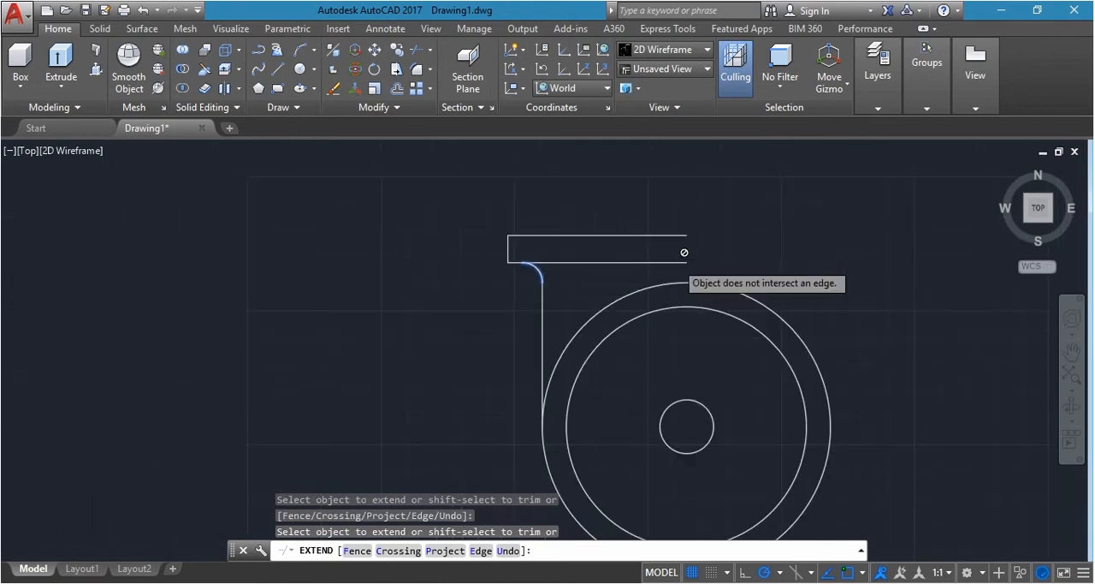
{"action": "key", "text": "Escape"}
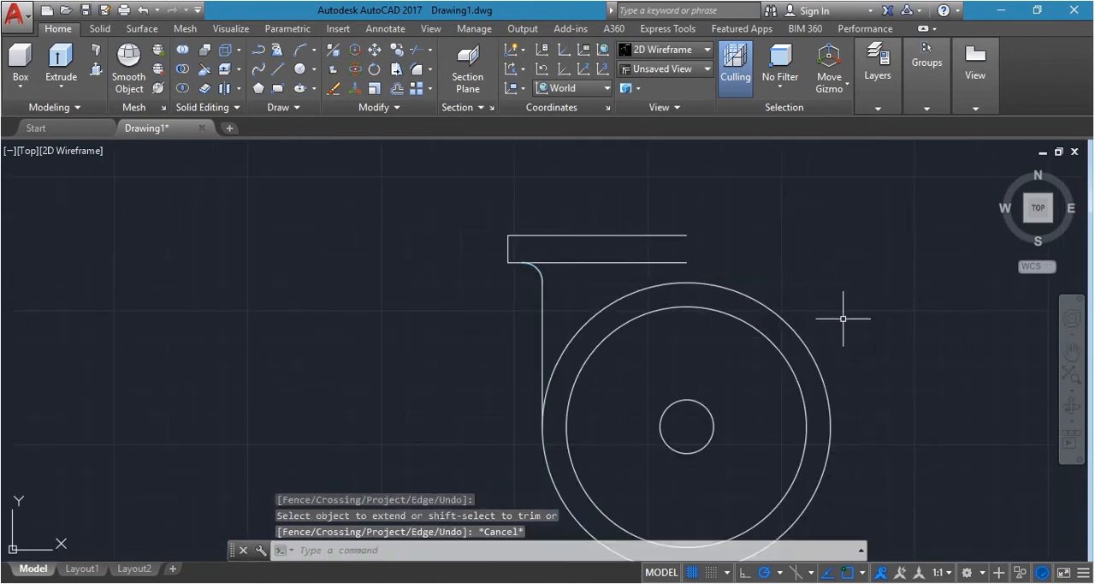
Draw a horizontal line 76 long to the left from a point about 73 directly below the circles' centre
{"action": "scroll", "coordinate": [37, 385], "scroll_direction": "down", "scroll_amount": 2}
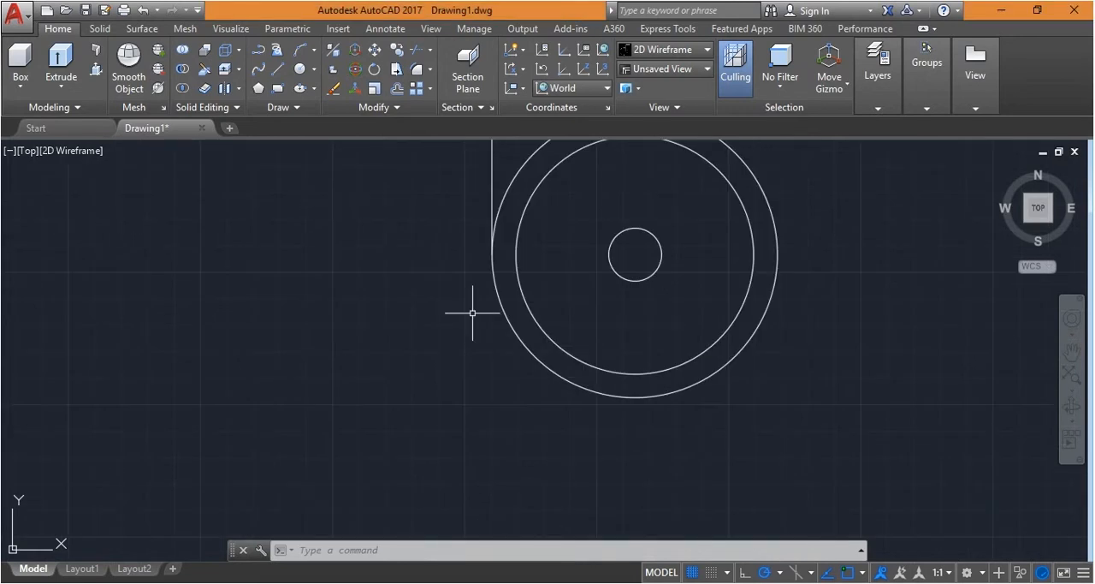
{"action": "key", "text": "Return"}
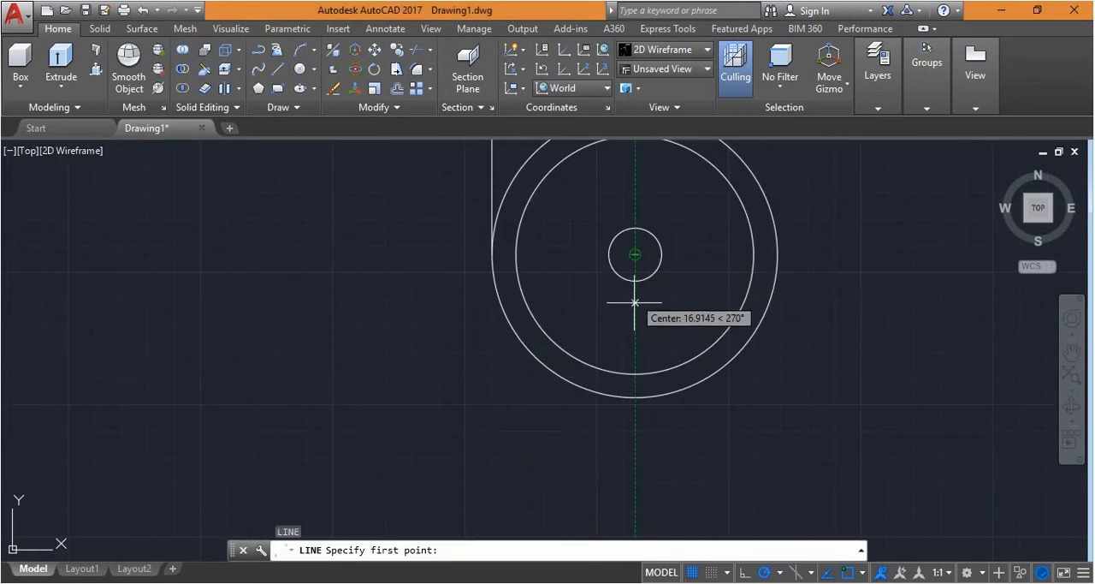
{"action": "left_click", "coordinate": [635, 448]}
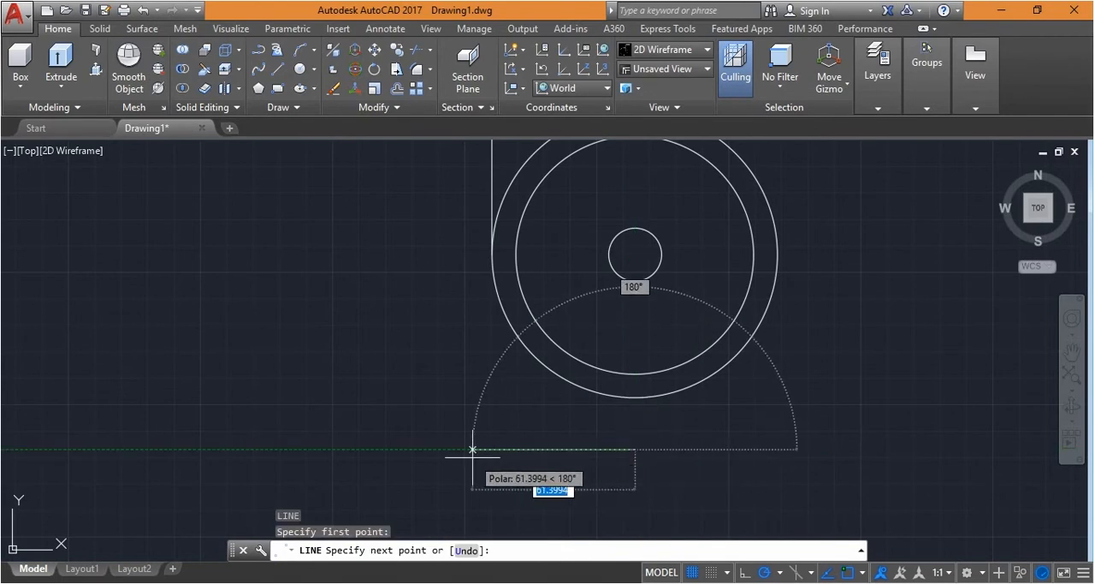
{"action": "type", "text": "76"}
{"action": "key", "text": "Return"}
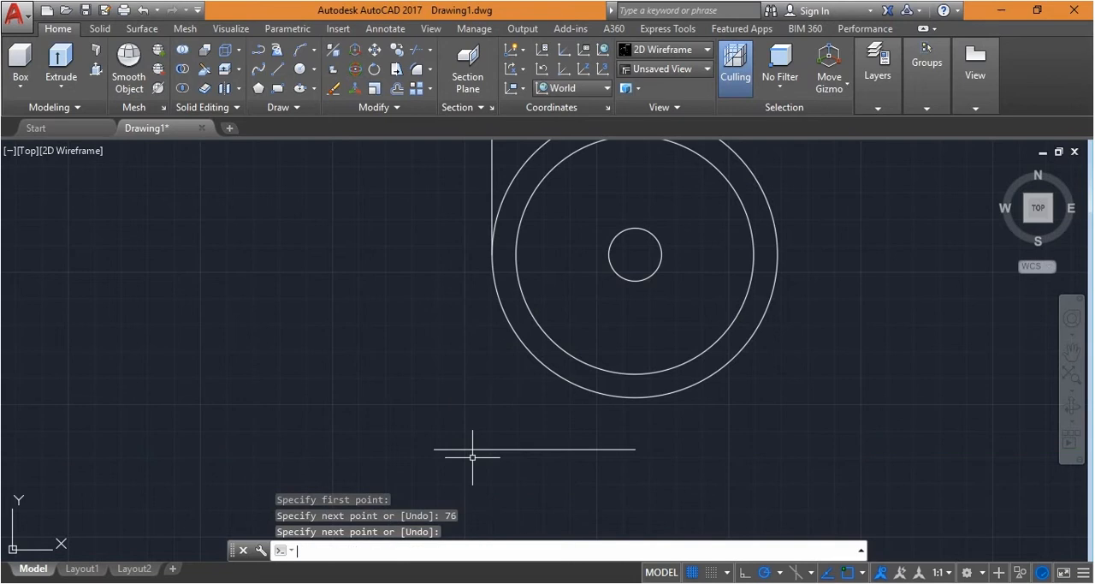
{"action": "key", "text": "Return"}
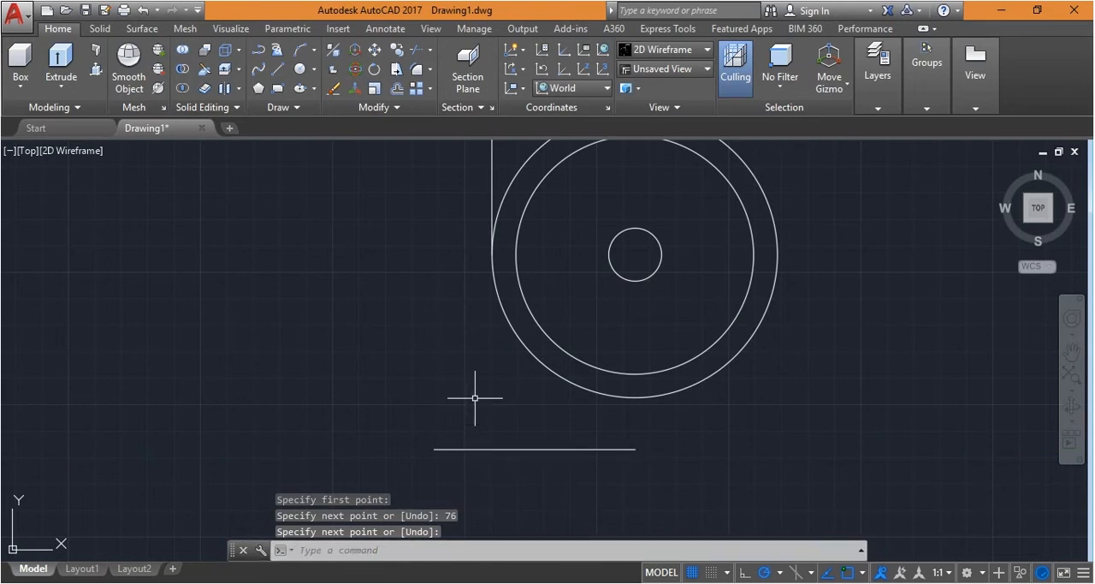
Offset the 76-long horizontal line upward by 16
{"action": "type", "text": "o"}
{"action": "key", "text": "Return"}
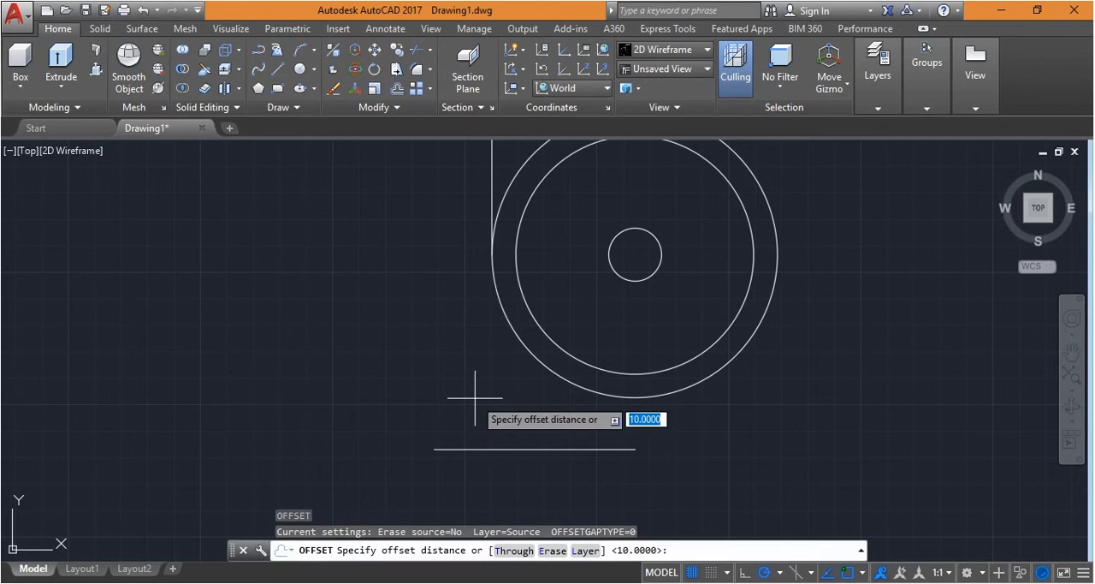
{"action": "type", "text": "16"}
{"action": "key", "text": "Return"}
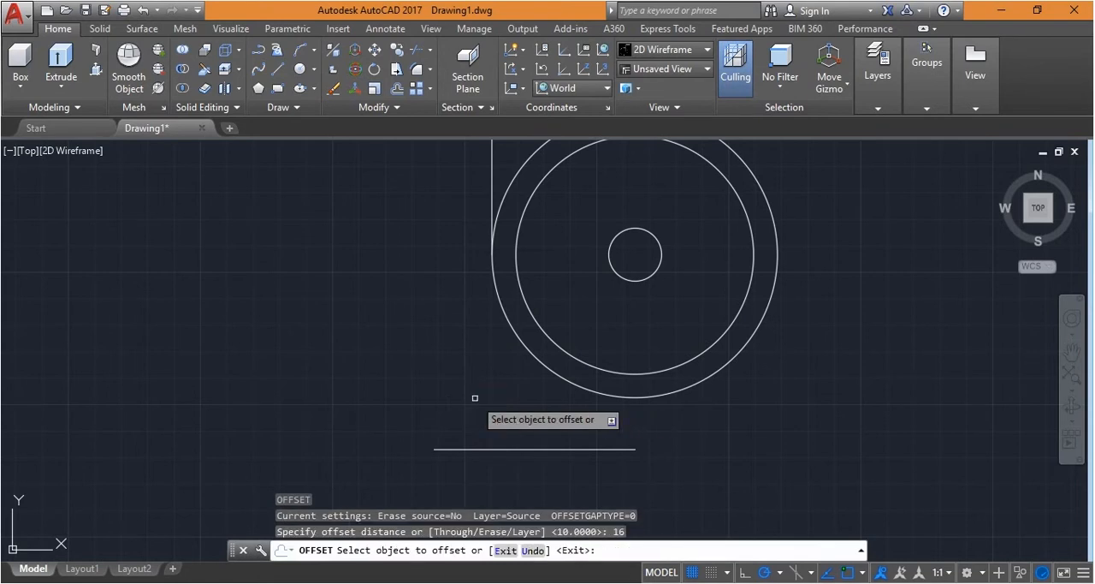
{"action": "left_click", "coordinate": [500, 446]}
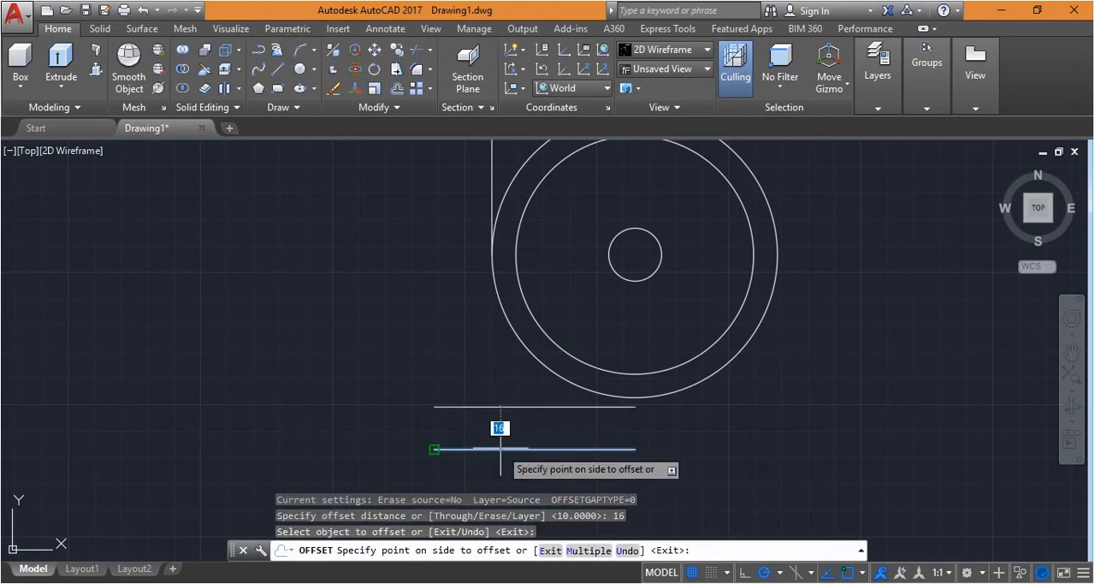
{"action": "left_click", "coordinate": [500, 447]}
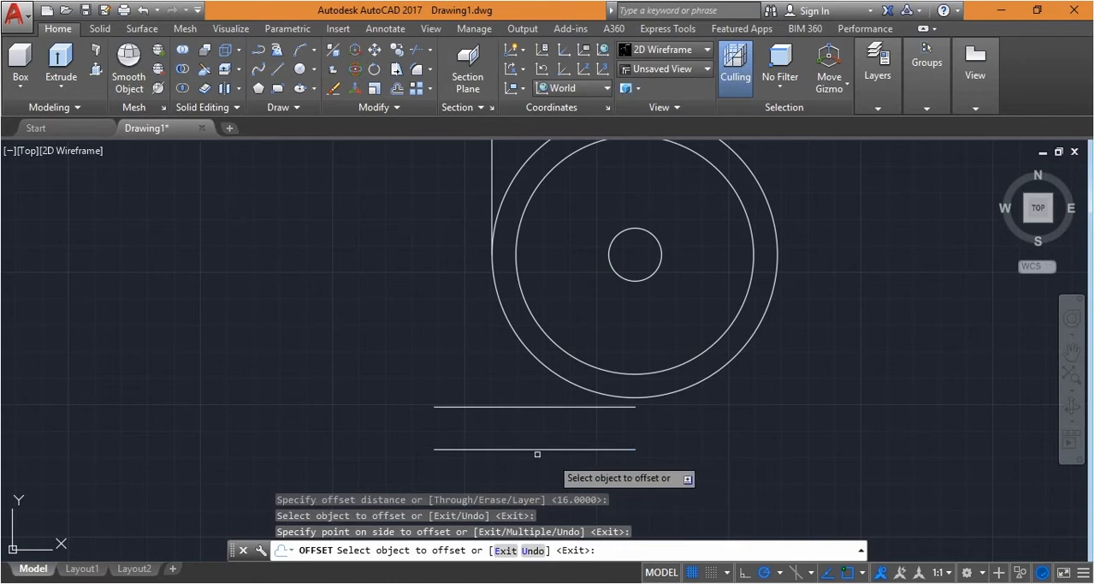
{"action": "key", "text": "Return"}
Draw a vertical line about 40 long upward from the lower horizontal line's right endpoint into the circles
{"action": "type", "text": "l"}
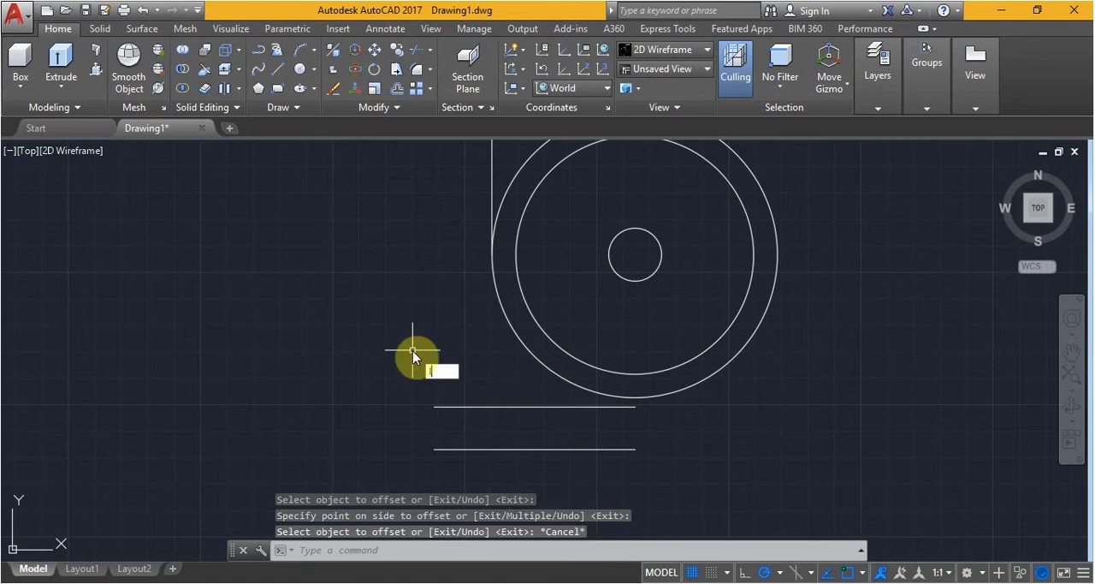
{"action": "key", "text": "Return"}
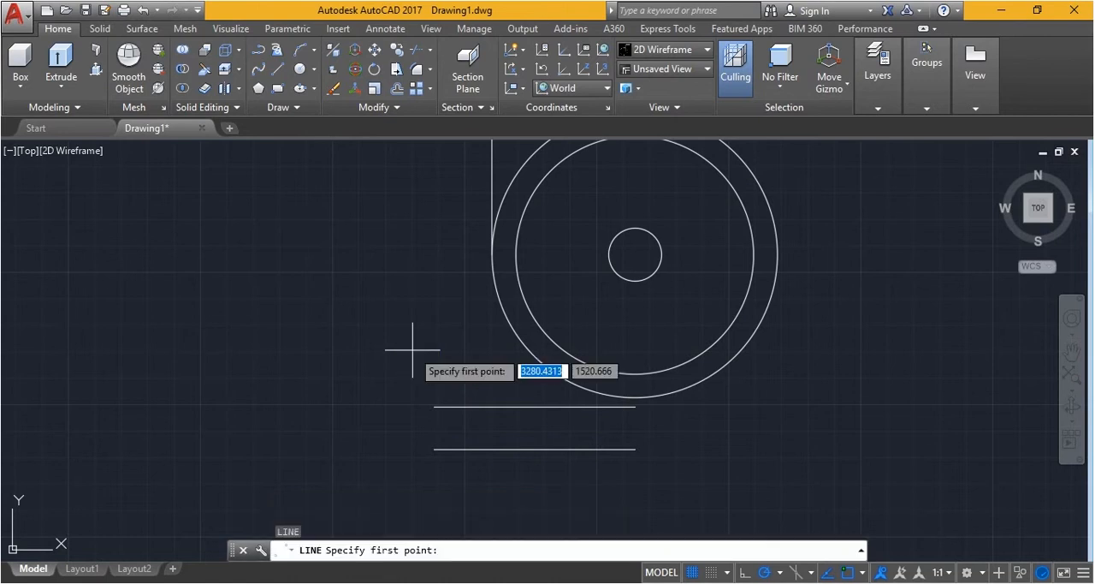
{"action": "left_click", "coordinate": [635, 448]}
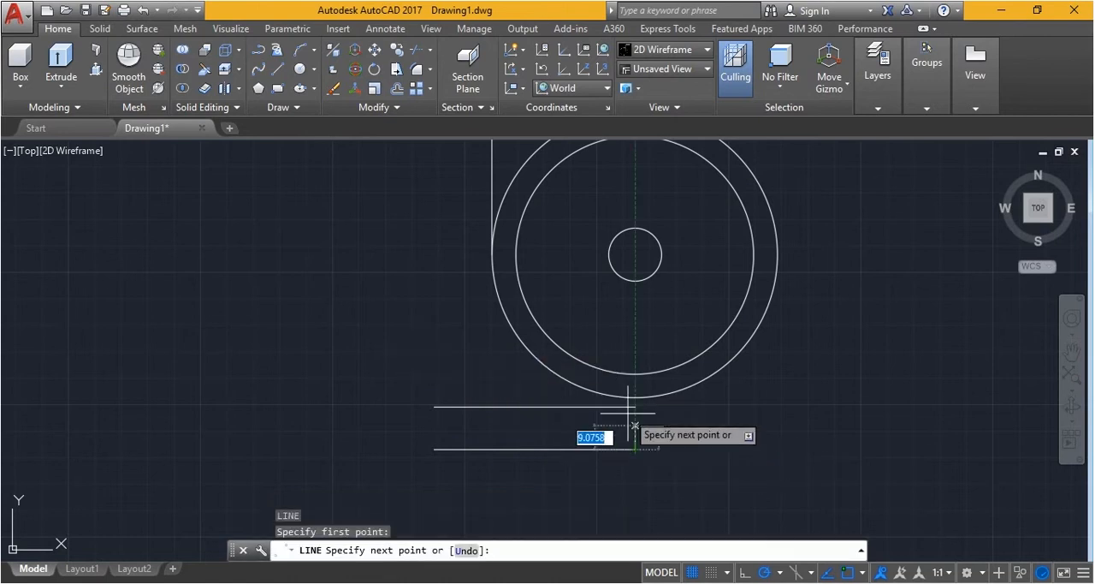
{"action": "left_click", "coordinate": [635, 344]}
{"action": "key", "text": "Escape"}
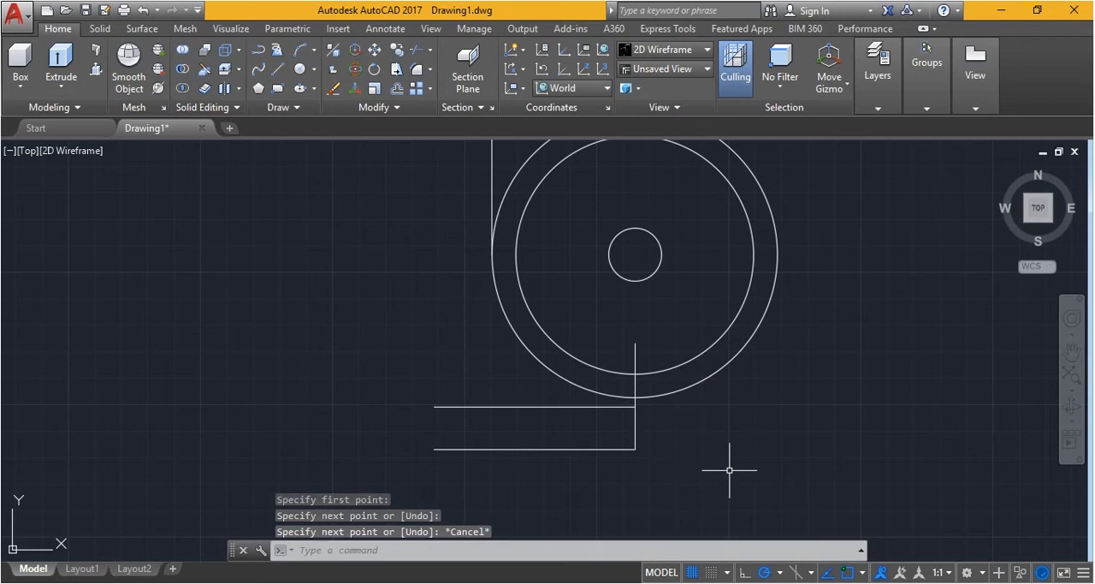
Offset the vertical line below the circles by 20 to its left side
{"action": "type", "text": "of"}
{"action": "key", "text": "Return"}
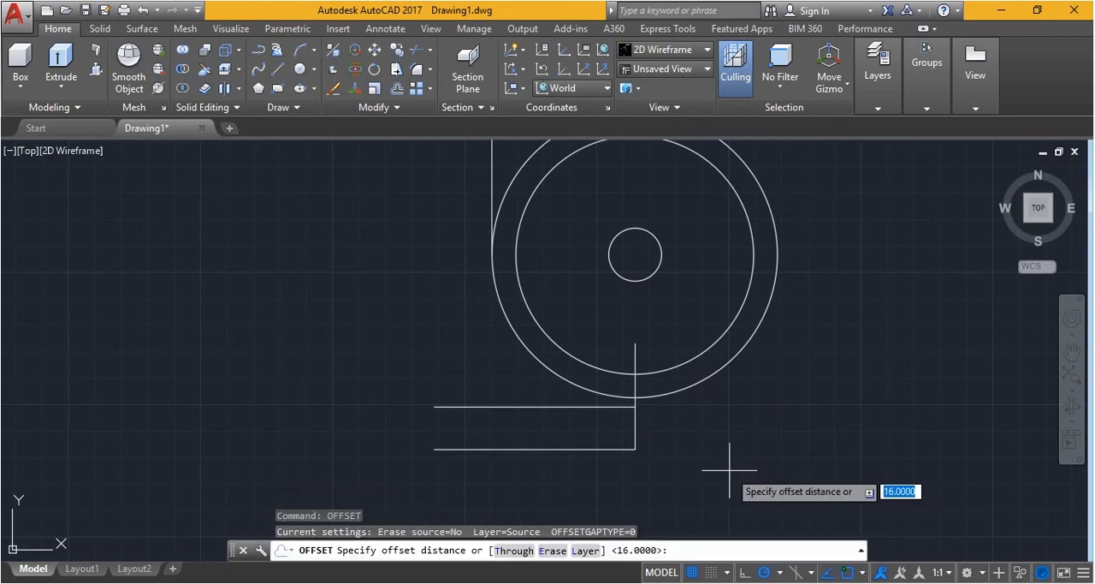
{"action": "type", "text": "20"}
{"action": "key", "text": "Return"}
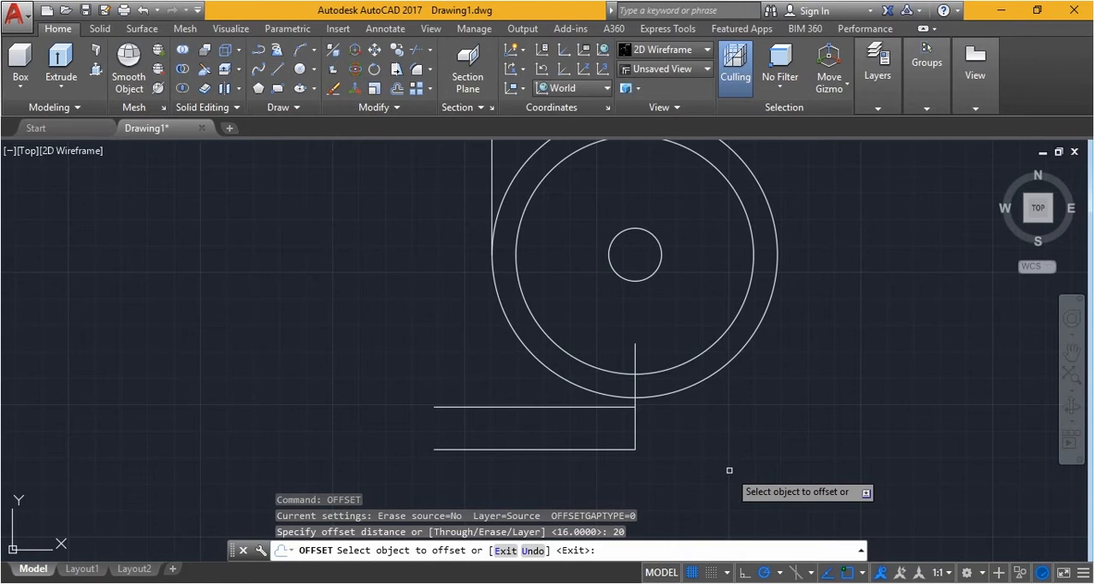
{"action": "left_click", "coordinate": [635, 412]}
{"action": "left_click", "coordinate": [565, 433]}
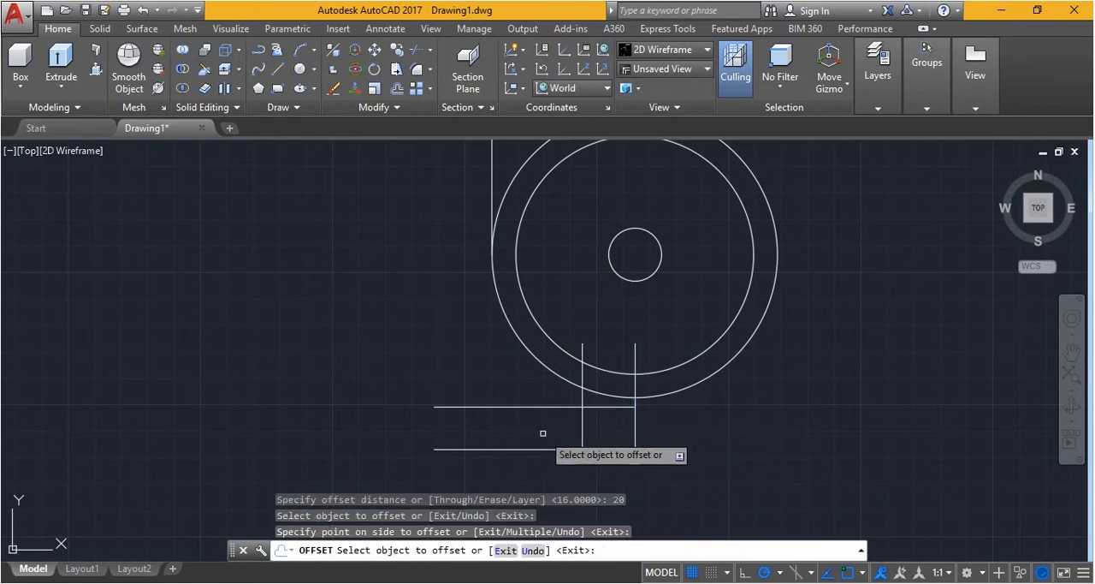
{"action": "key", "text": "Escape"}
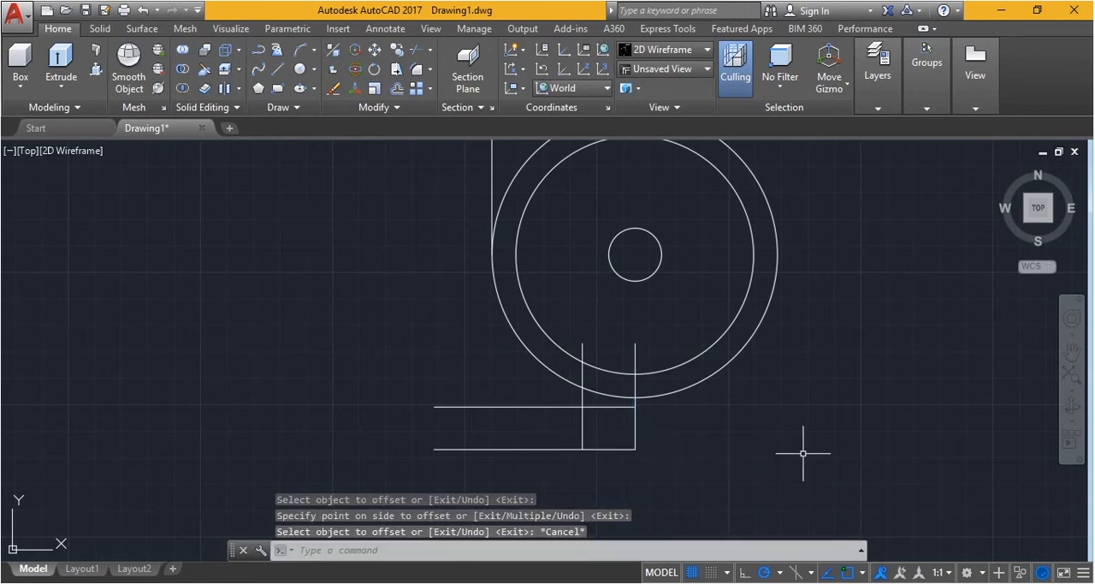
Fillet the offset vertical line with the ring's inner circle and with the upper horizontal line, using a radius of 7.5
{"action": "left_click", "coordinate": [416, 75]}
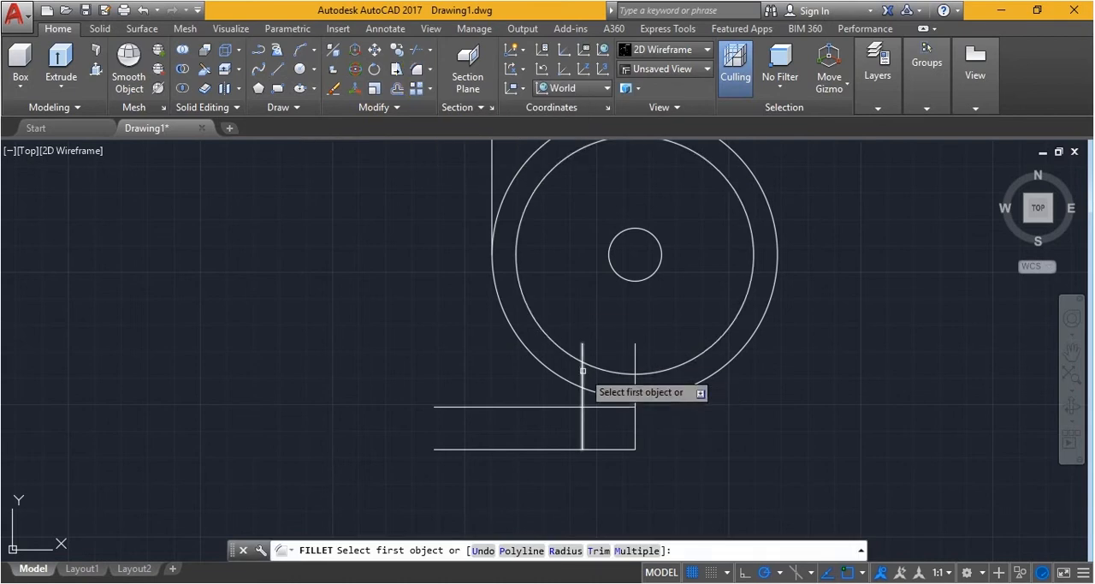
{"action": "left_click", "coordinate": [583, 370]}
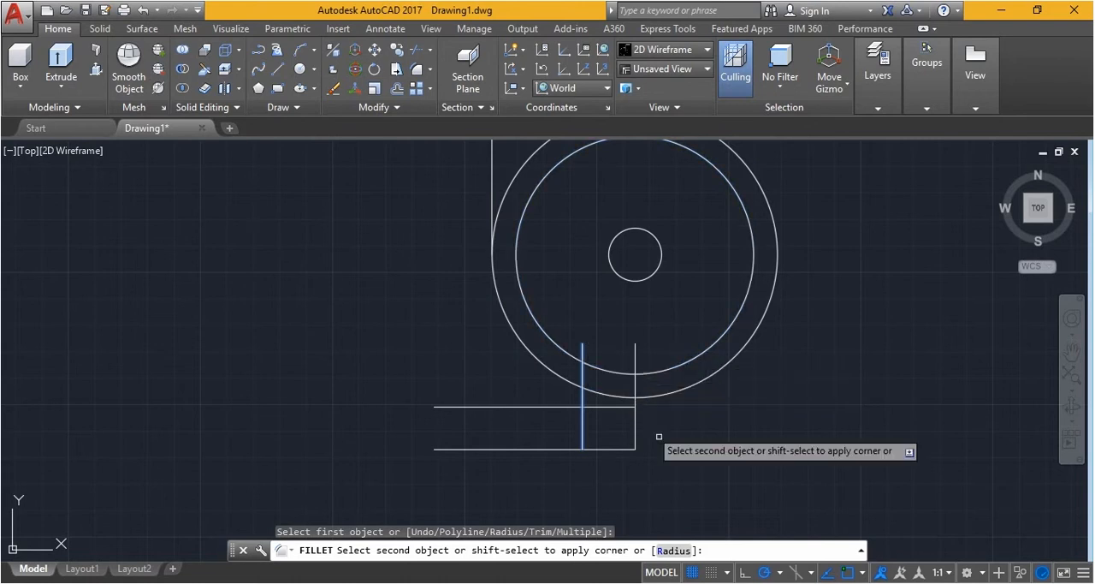
{"action": "left_click", "coordinate": [669, 549]}
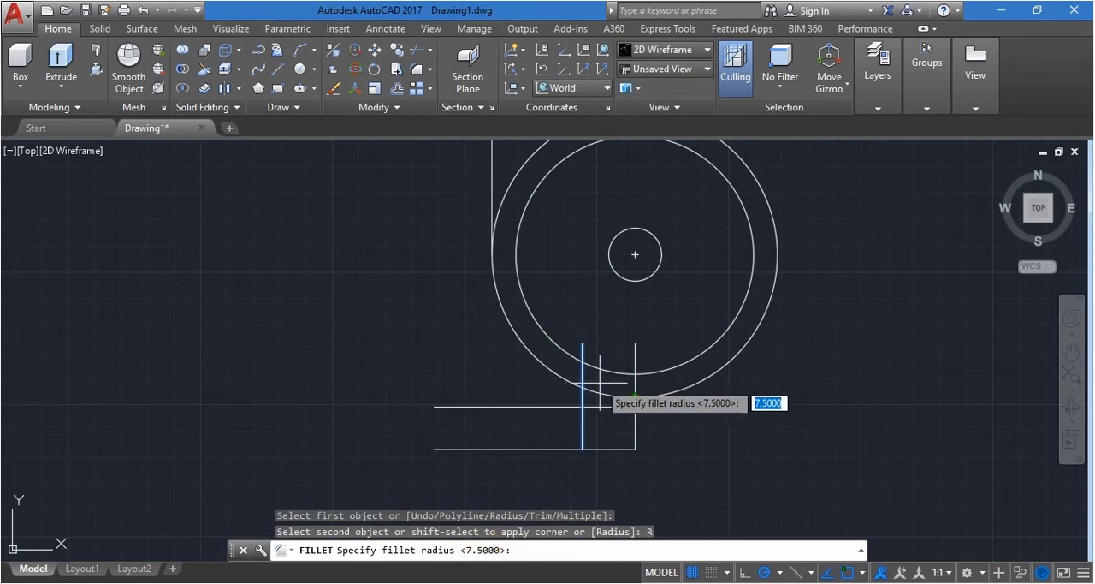
{"action": "key", "text": "Return"}
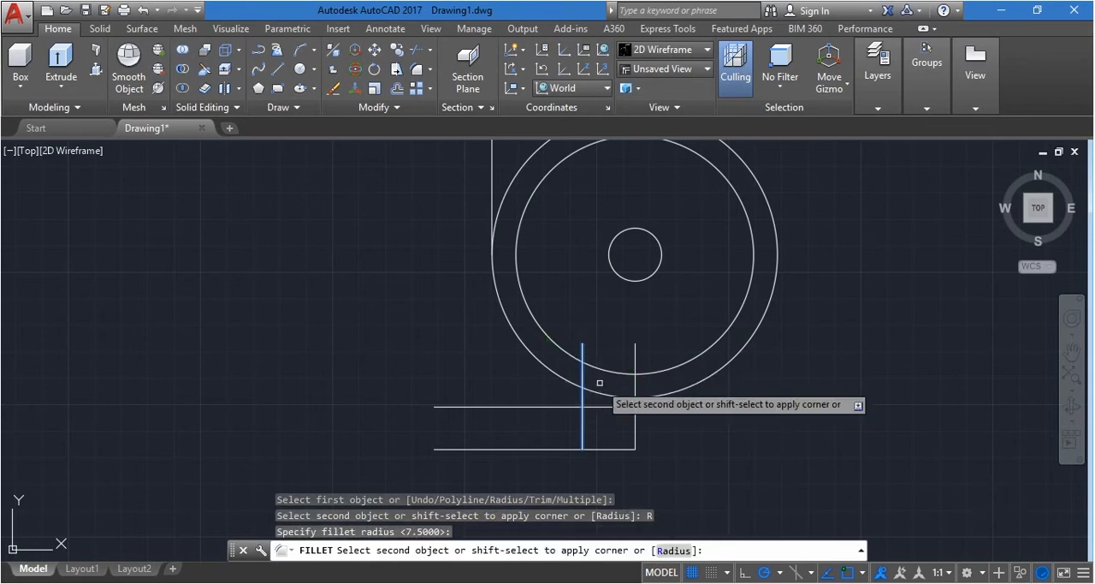
{"action": "left_click", "coordinate": [570, 354]}
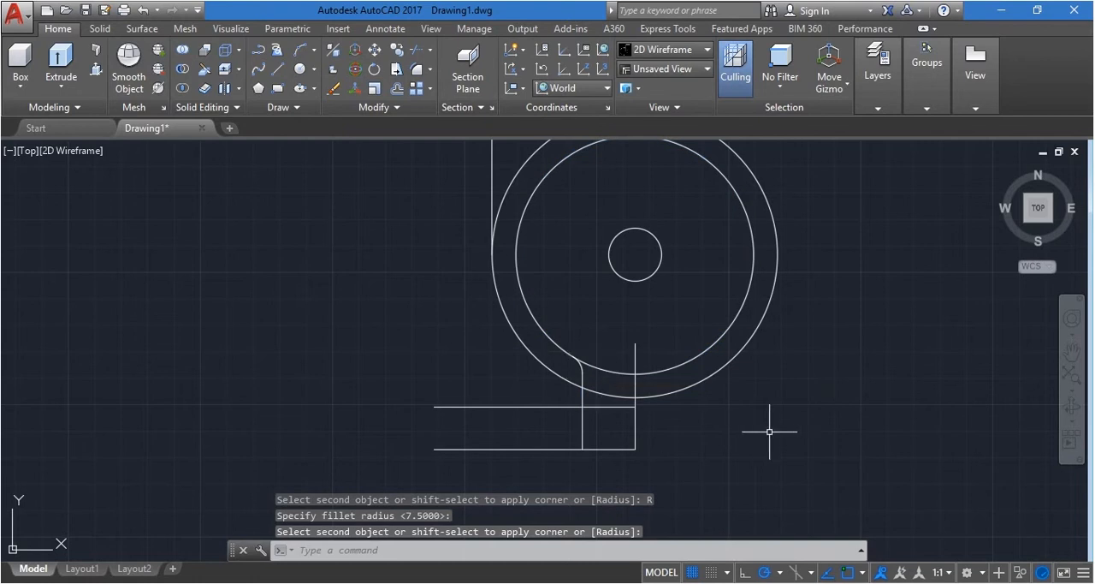
{"action": "key", "text": "Return"}
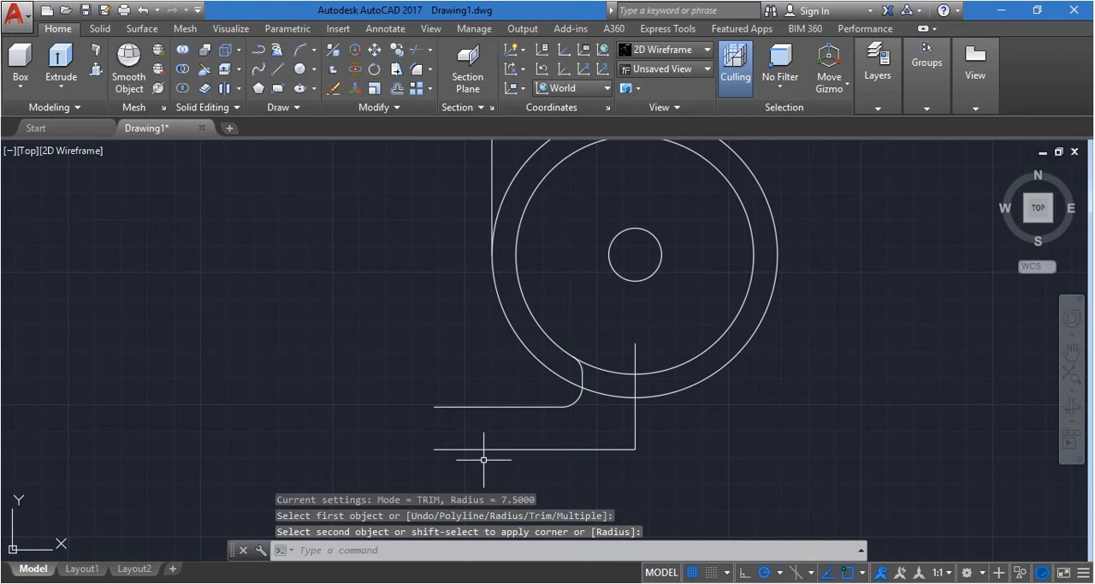
{"action": "key", "text": "Escape"}
Close the base's left end with a vertical line between the left endpoints of the two horizontal lines
{"action": "type", "text": "l"}
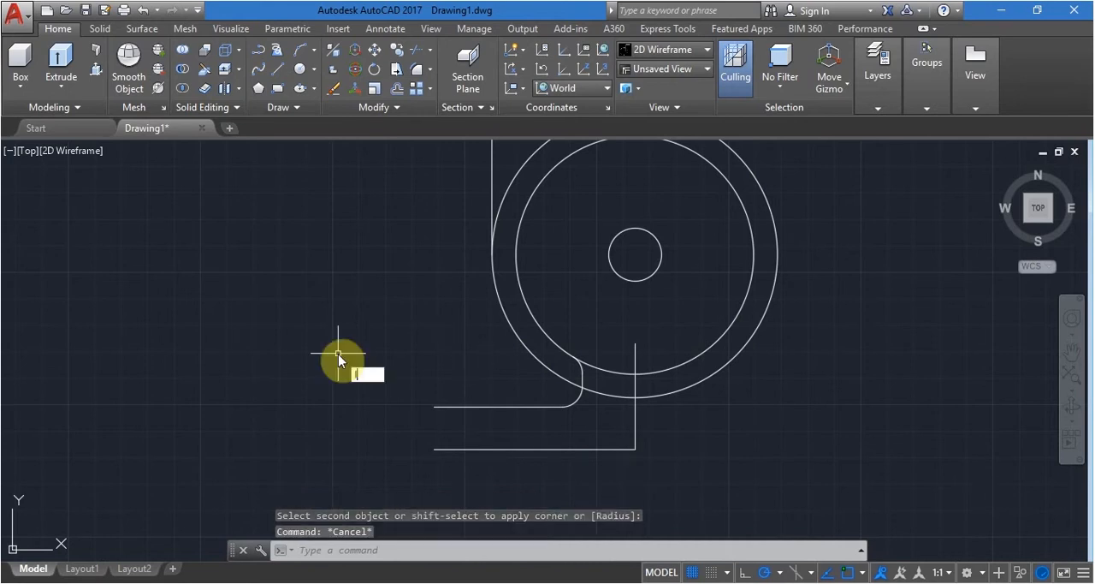
{"action": "key", "text": "Return"}
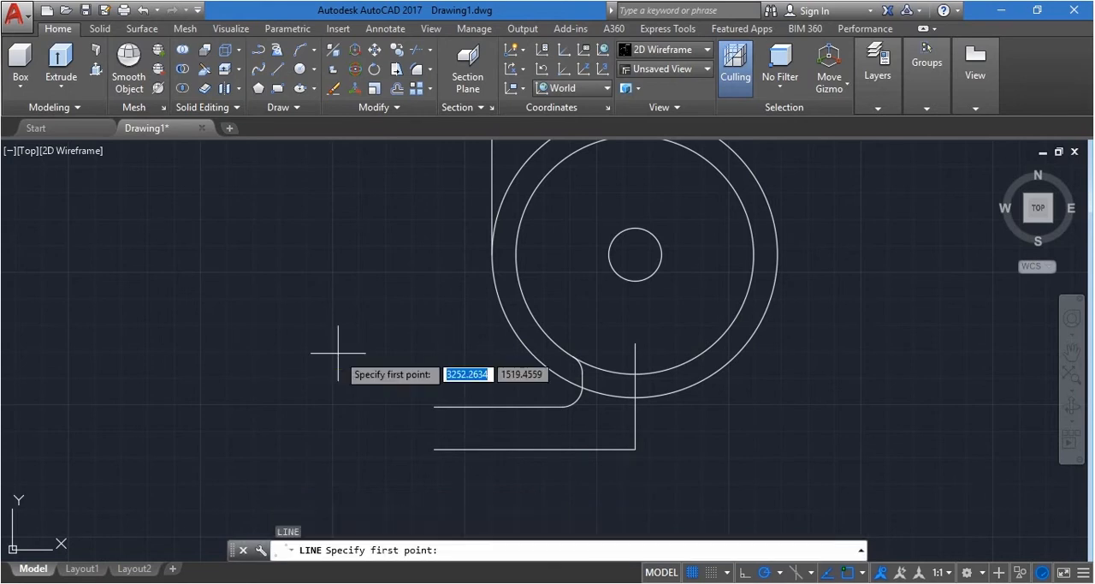
{"action": "left_click", "coordinate": [434, 406]}
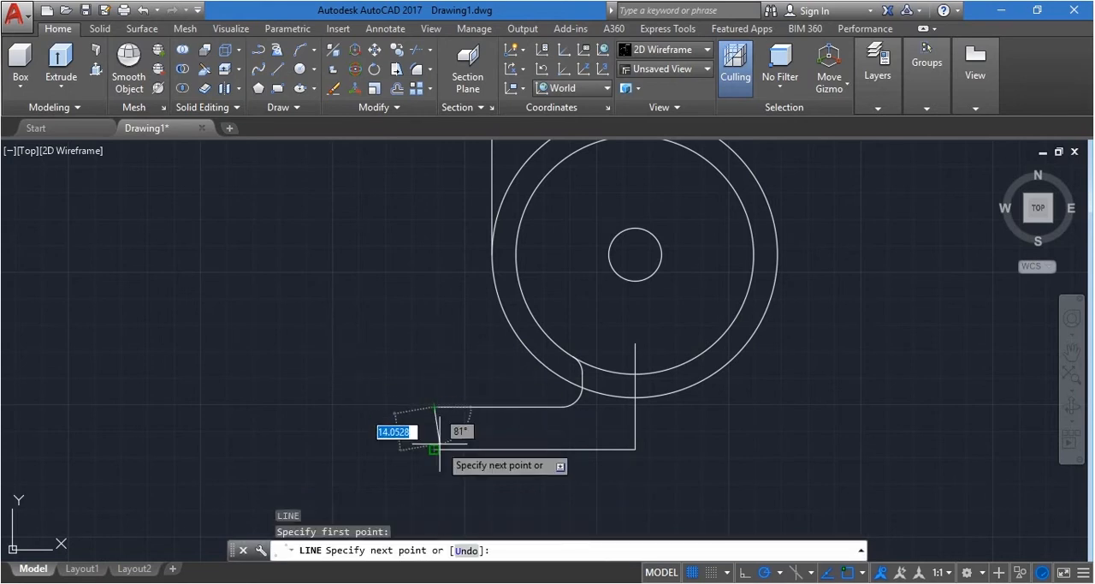
{"action": "left_click", "coordinate": [434, 449]}
{"action": "key", "text": "Escape"}
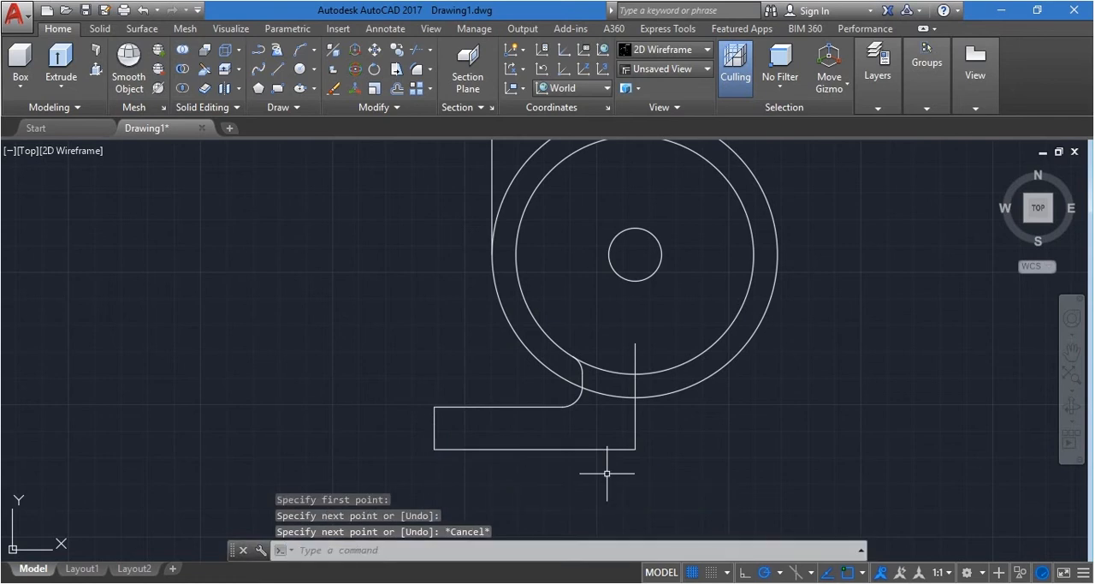
Draw a horizontal line 102 long to the right from the lower endpoint of the vertical centre line
{"action": "right_click", "coordinate": [607, 472]}
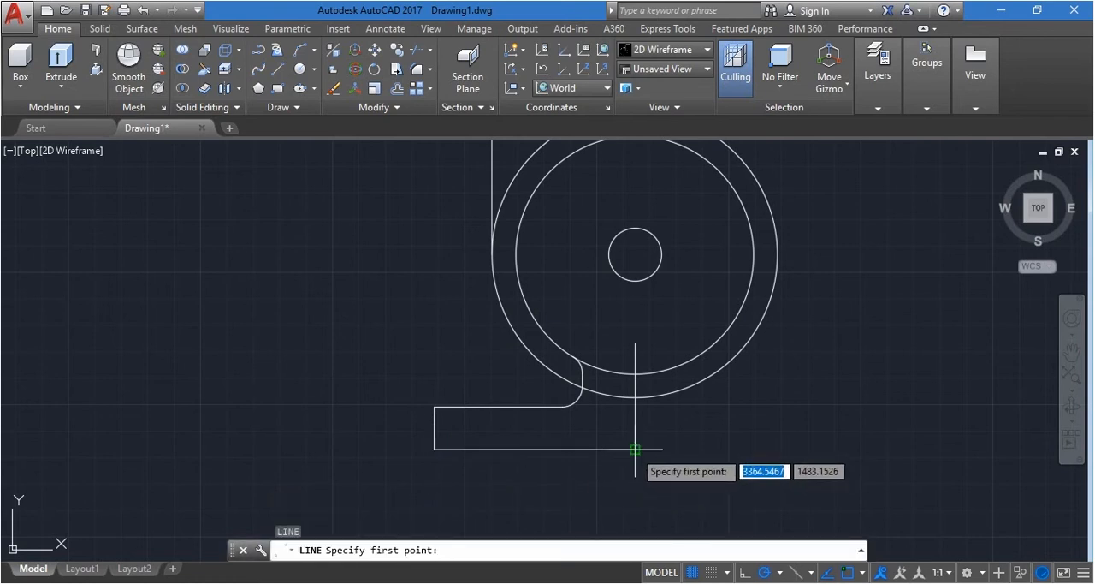
{"action": "left_click", "coordinate": [634, 448]}
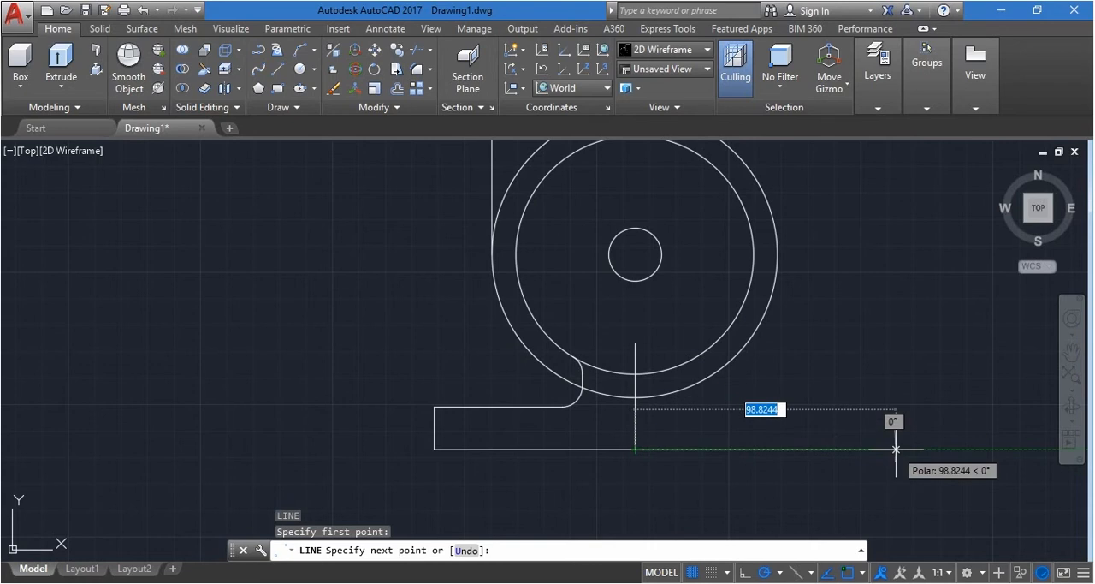
{"action": "type", "text": "102"}
{"action": "key", "text": "Return"}
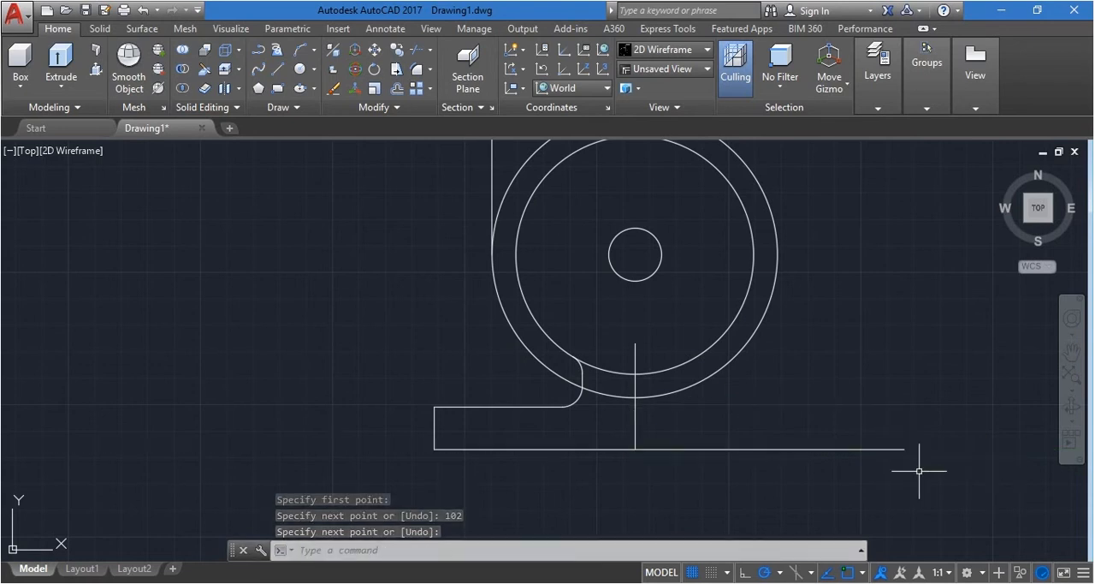
{"action": "key", "text": "Return"}
Offset the 102-long horizontal line upward by 16
{"action": "type", "text": "o"}
{"action": "key", "text": "Return"}
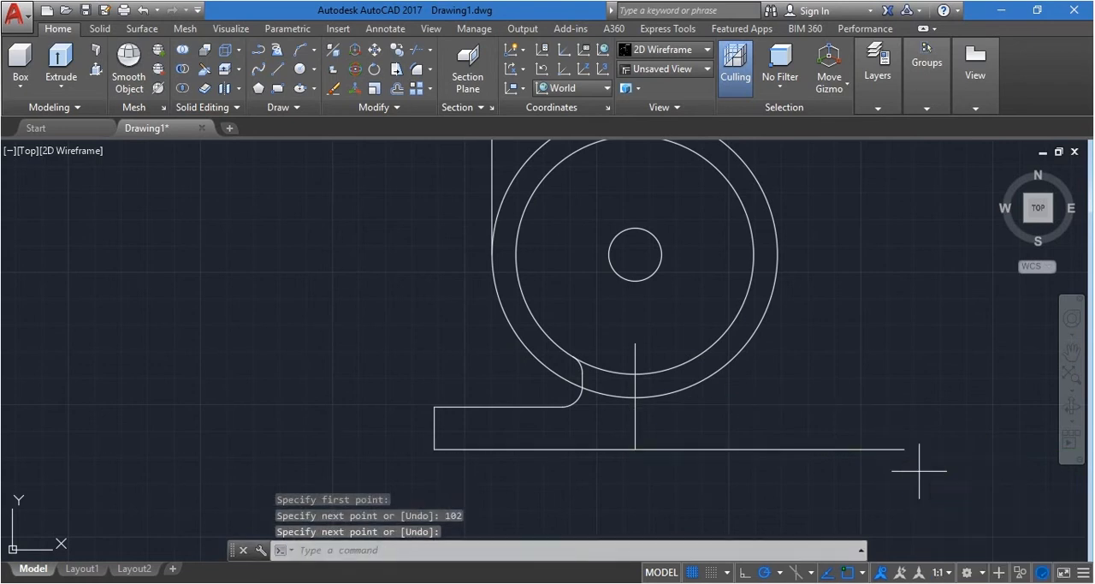
{"action": "type", "text": "16"}
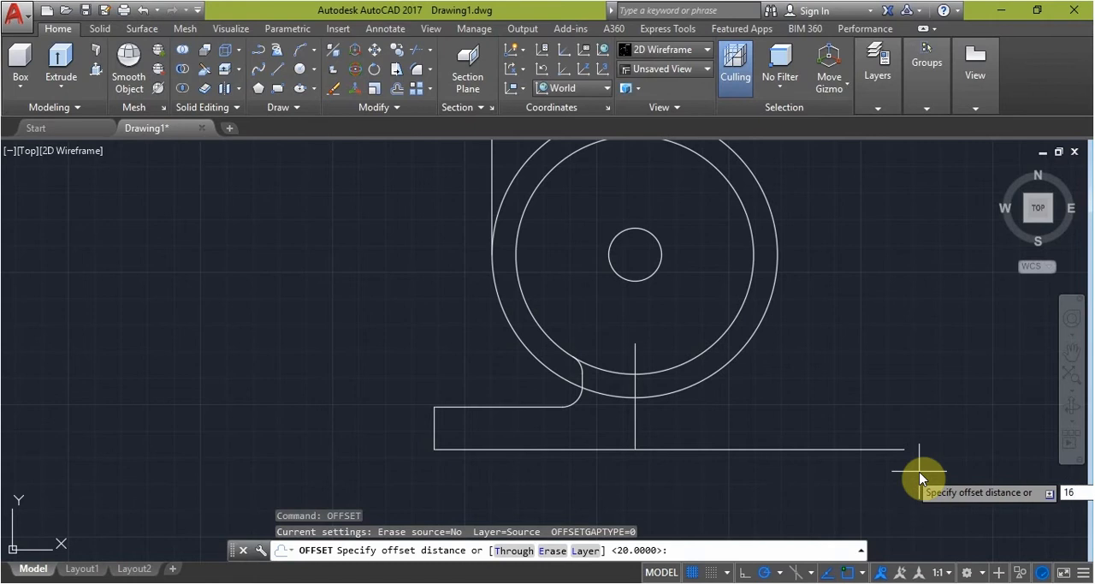
{"action": "key", "text": "Return"}
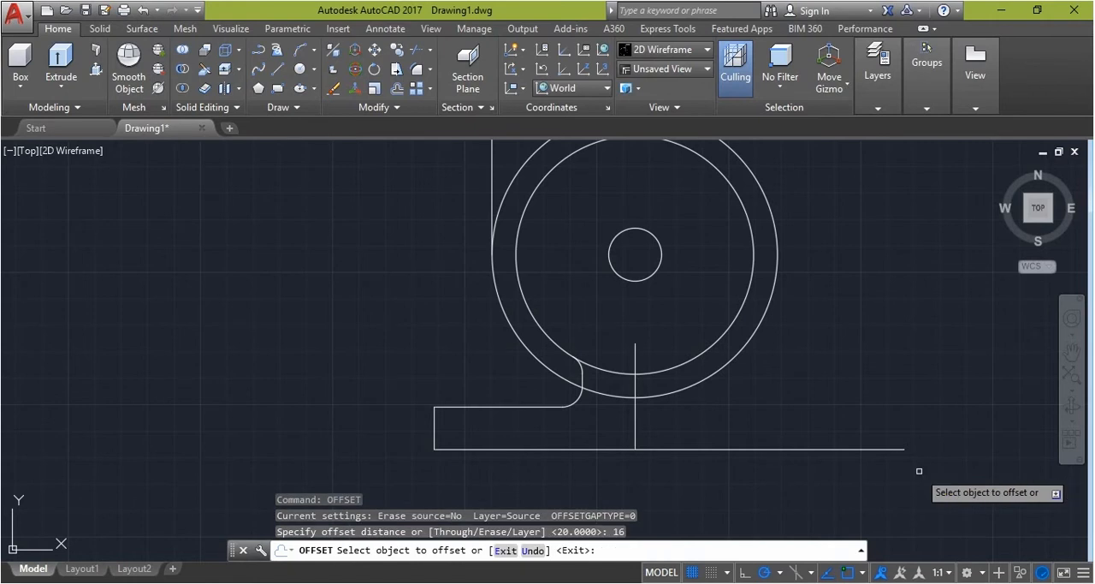
{"action": "left_click", "coordinate": [830, 447]}
{"action": "left_click", "coordinate": [813, 382]}
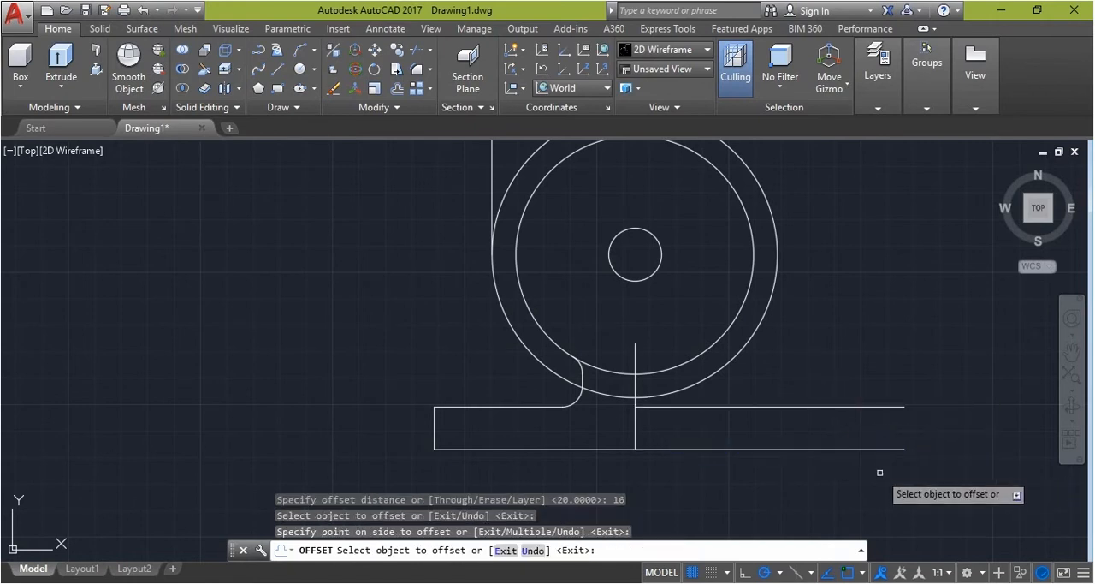
{"action": "left_click", "coordinate": [756, 408]}
{"action": "key", "text": "Escape"}
Offset the vertical centre line to the right by 20
{"action": "type", "text": "off"}
{"action": "key", "text": "Return"}
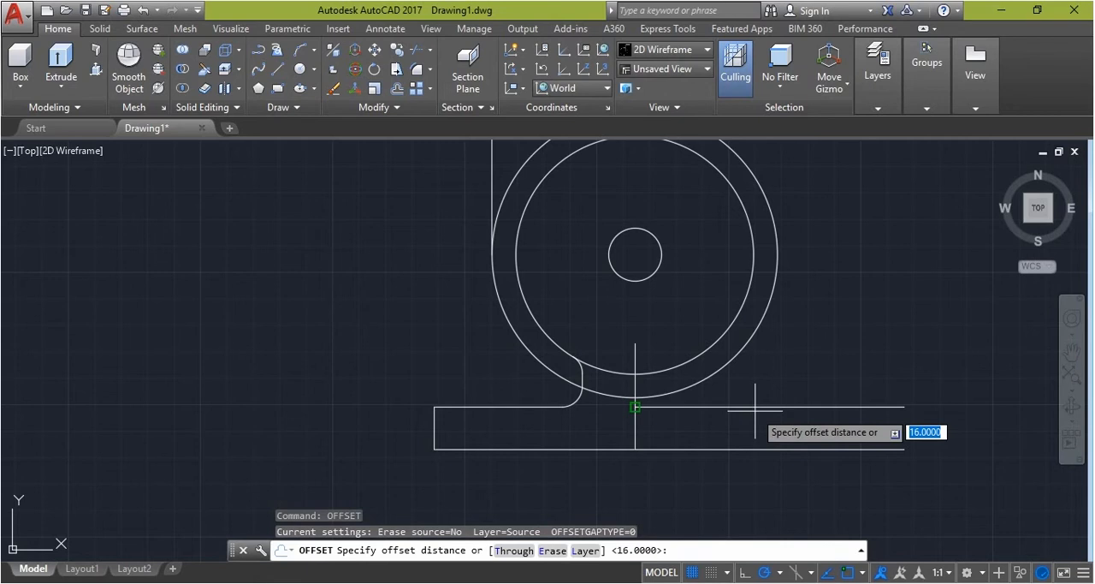
{"action": "type", "text": "1"}
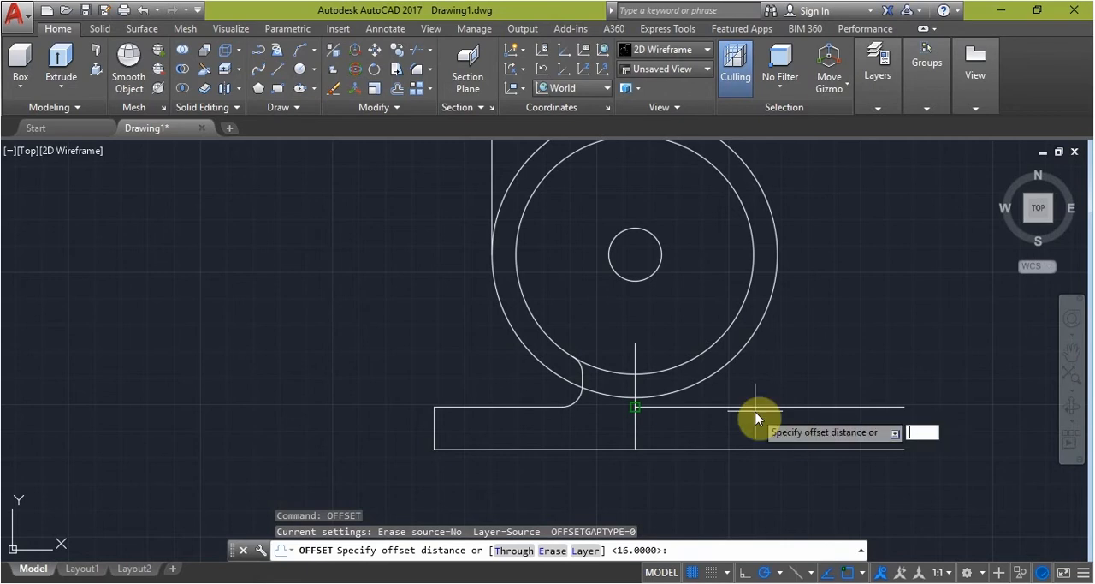
{"action": "type", "text": "20"}
{"action": "key", "text": "Return"}
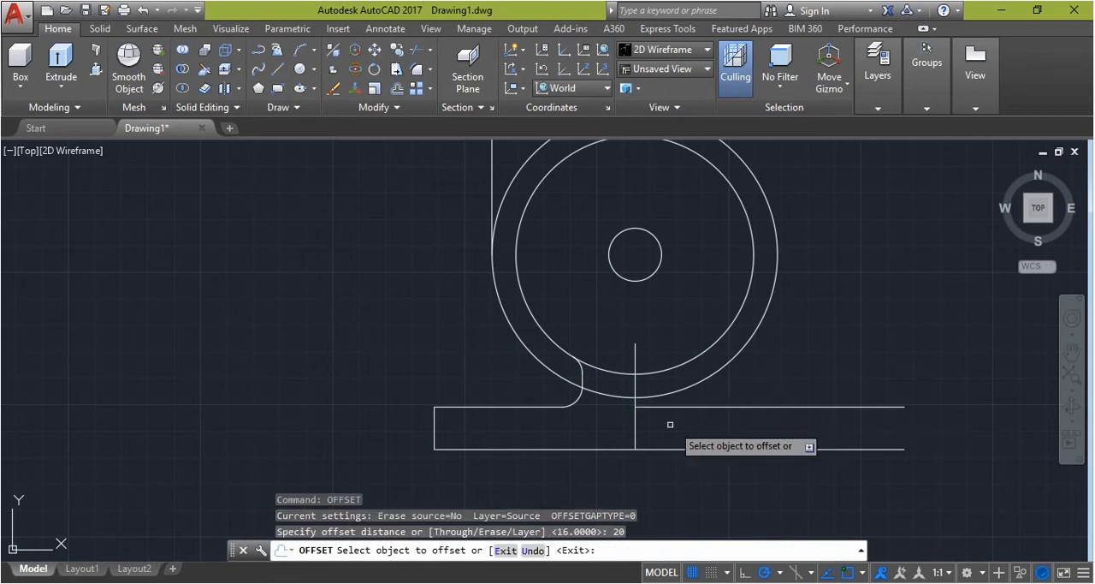
{"action": "left_click", "coordinate": [634, 424]}
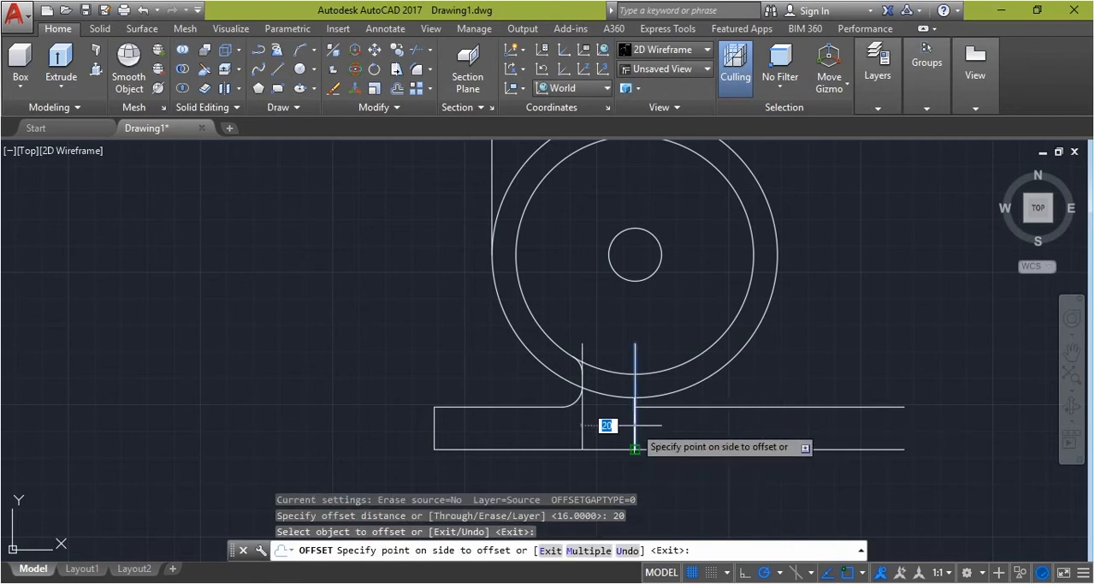
{"action": "left_click", "coordinate": [707, 431]}
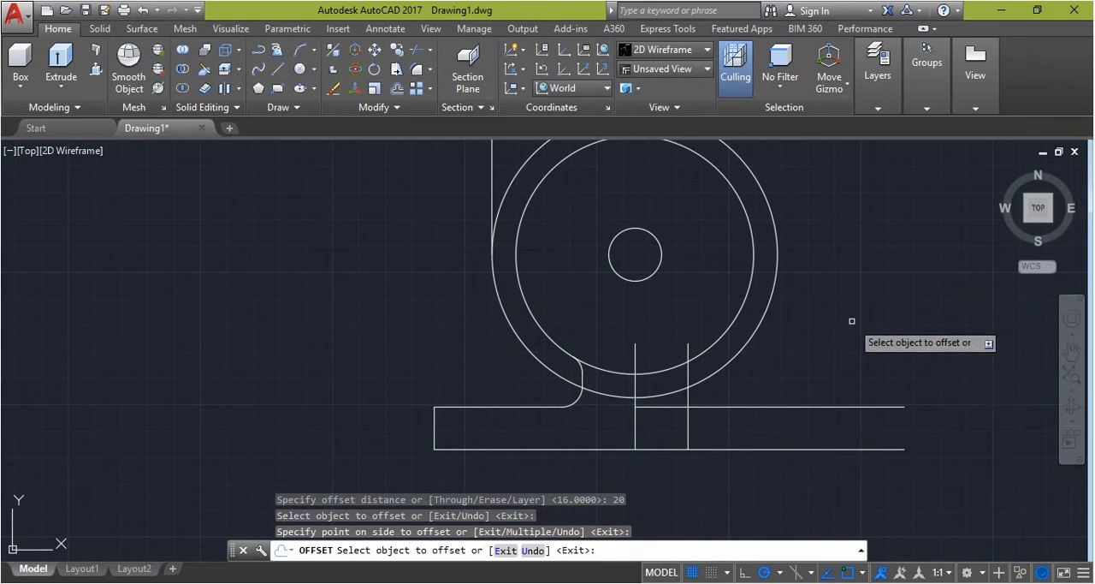
{"action": "key", "text": "Escape"}
Fillet the base's upper right horizontal line with the new offset vertical line, using the 7.5 radius
{"action": "type", "text": "F"}
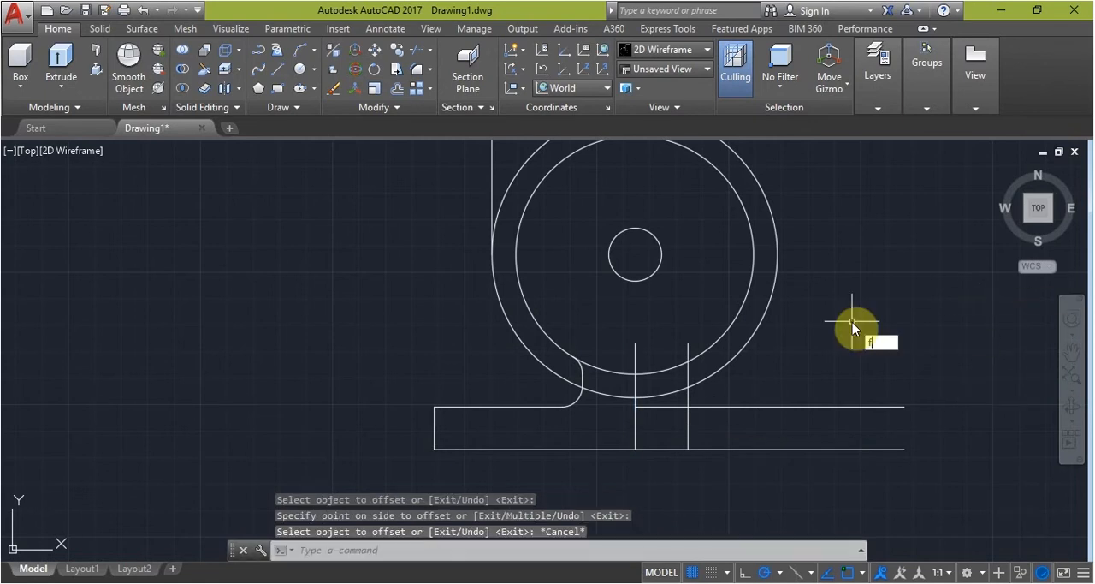
{"action": "key", "text": "Return"}
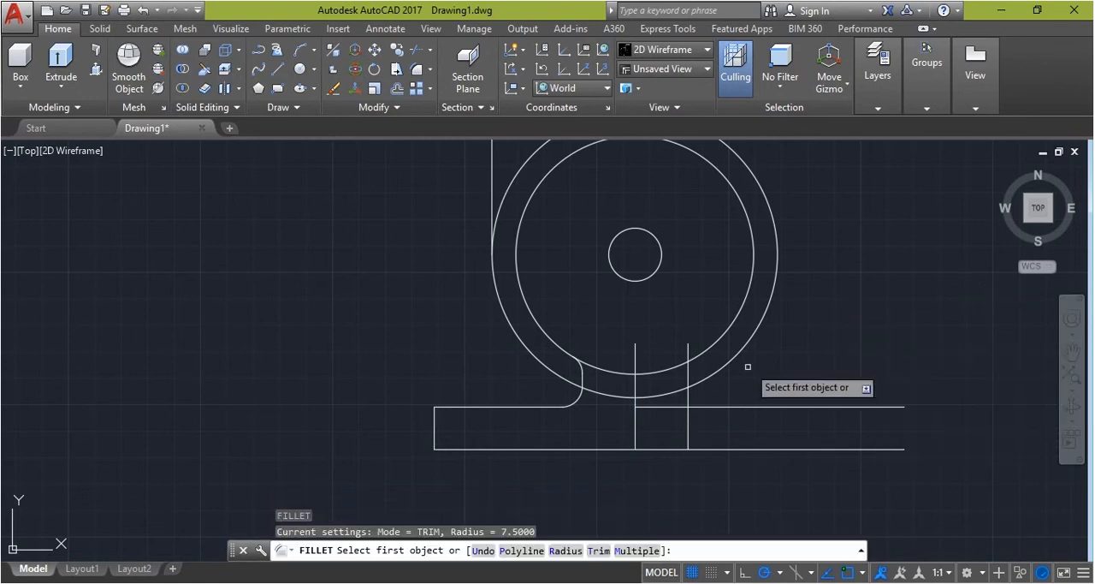
{"action": "left_click", "coordinate": [707, 406]}
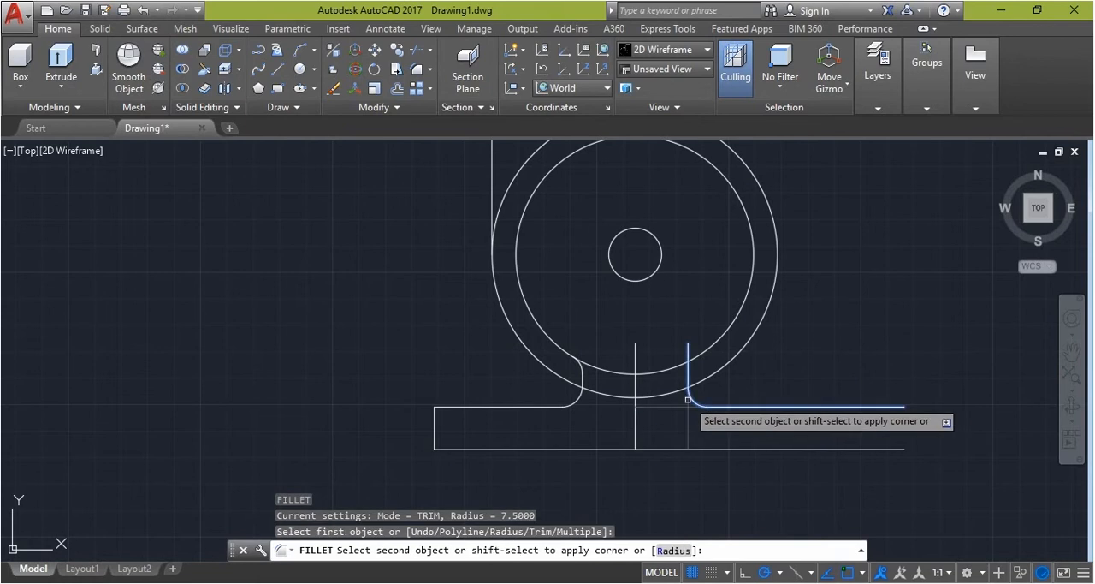
{"action": "left_click", "coordinate": [688, 399]}
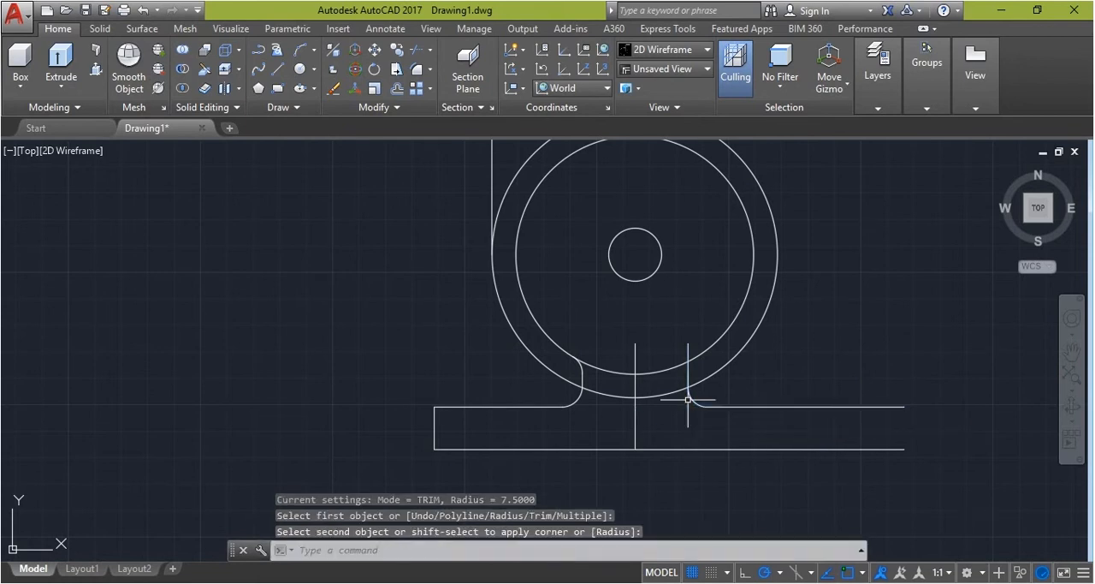
{"action": "key", "text": "Return"}
{"action": "key", "text": "Escape"}
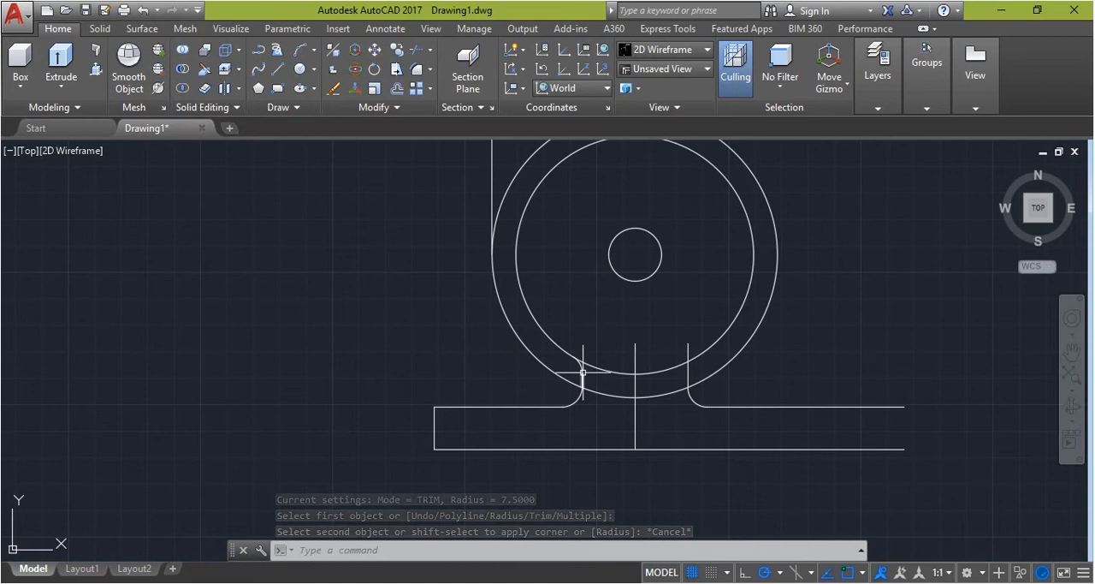
Delete the short vertical line above the left base fillet and the small arc inside the ring
{"action": "left_click", "coordinate": [582, 376]}
{"action": "key", "text": "Delete"}
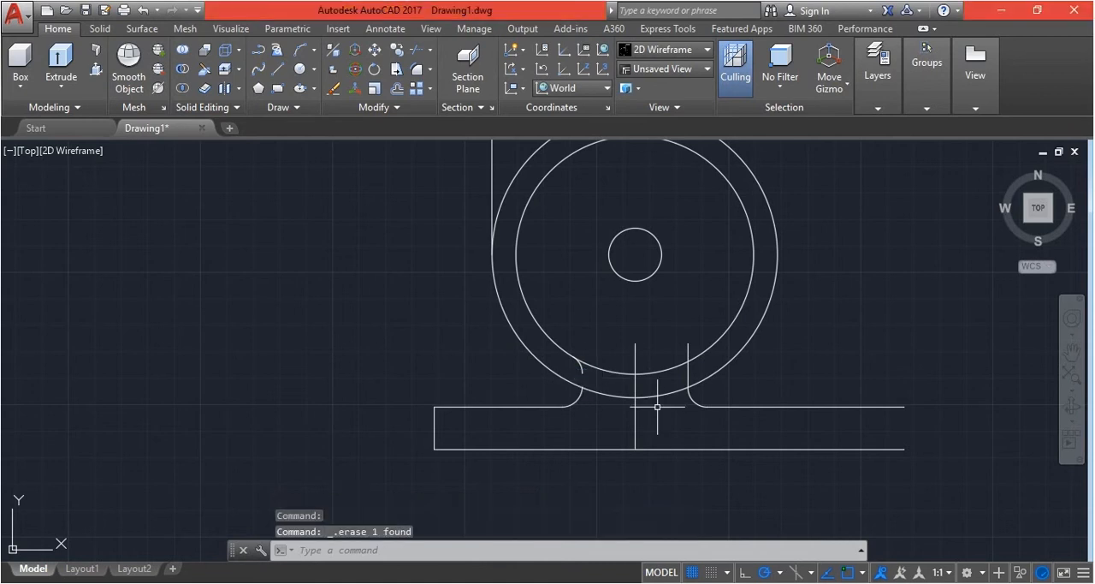
{"action": "scroll", "coordinate": [587, 379], "scroll_direction": "up", "scroll_amount": 4}
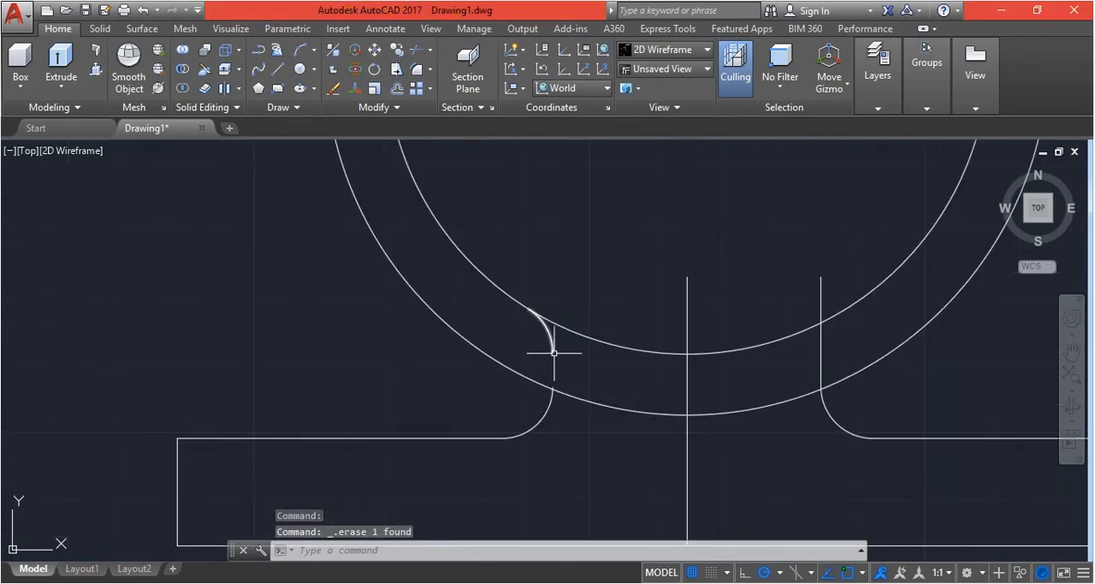
{"action": "left_click", "coordinate": [550, 342]}
{"action": "mouse_move", "coordinate": [553, 352]}
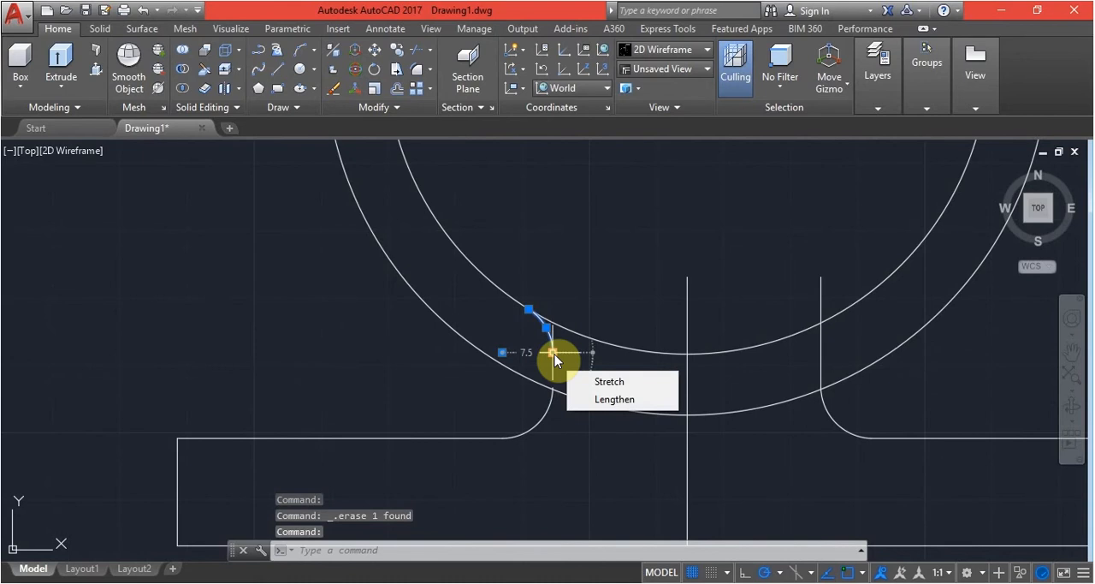
{"action": "key", "text": "Delete"}
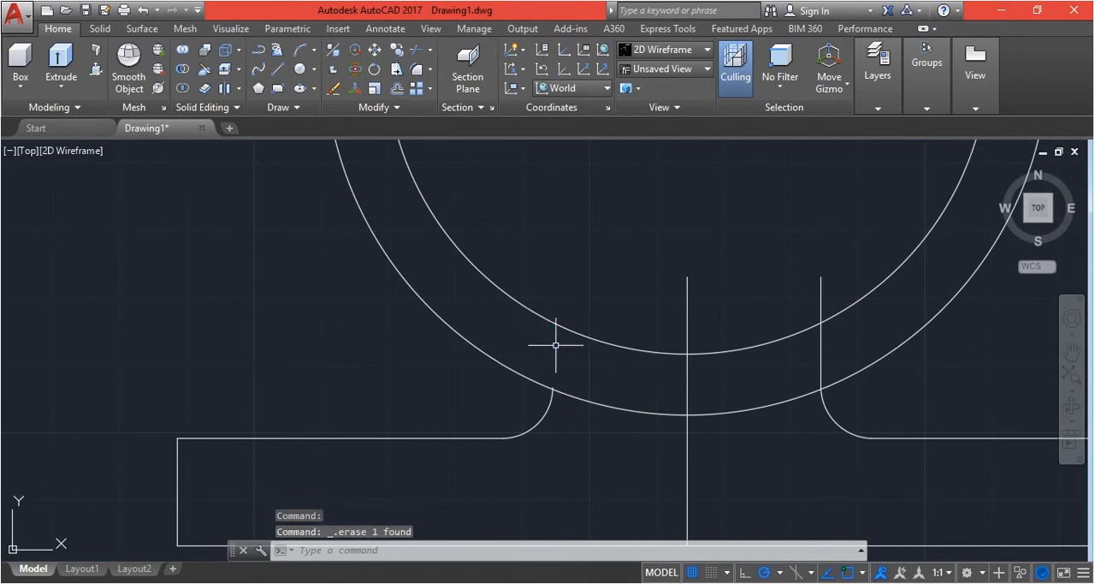
Delete the vertical line that runs up into the ring from the right base fillet
{"action": "scroll", "coordinate": [555, 345], "scroll_direction": "down", "scroll_amount": 2}
{"action": "mouse_move", "coordinate": [698, 283]}
{"action": "left_mouse_down"}
{"action": "mouse_move", "coordinate": [751, 344]}
{"action": "mouse_move", "coordinate": [693, 300]}
{"action": "left_mouse_up"}
{"action": "left_click", "coordinate": [689, 288]}
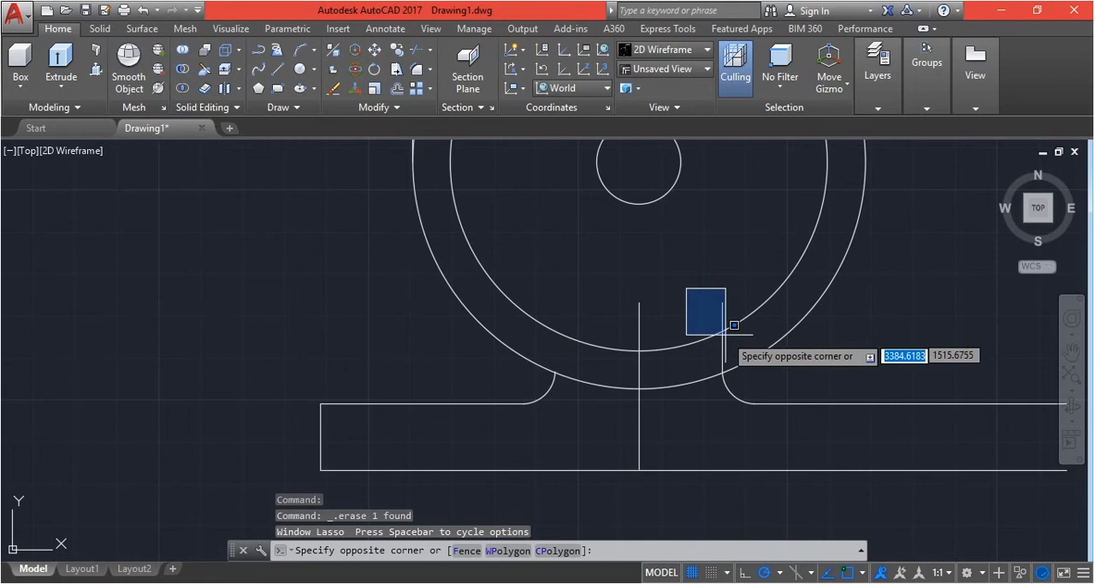
{"action": "left_click", "coordinate": [759, 403]}
{"action": "key", "text": "Delete"}
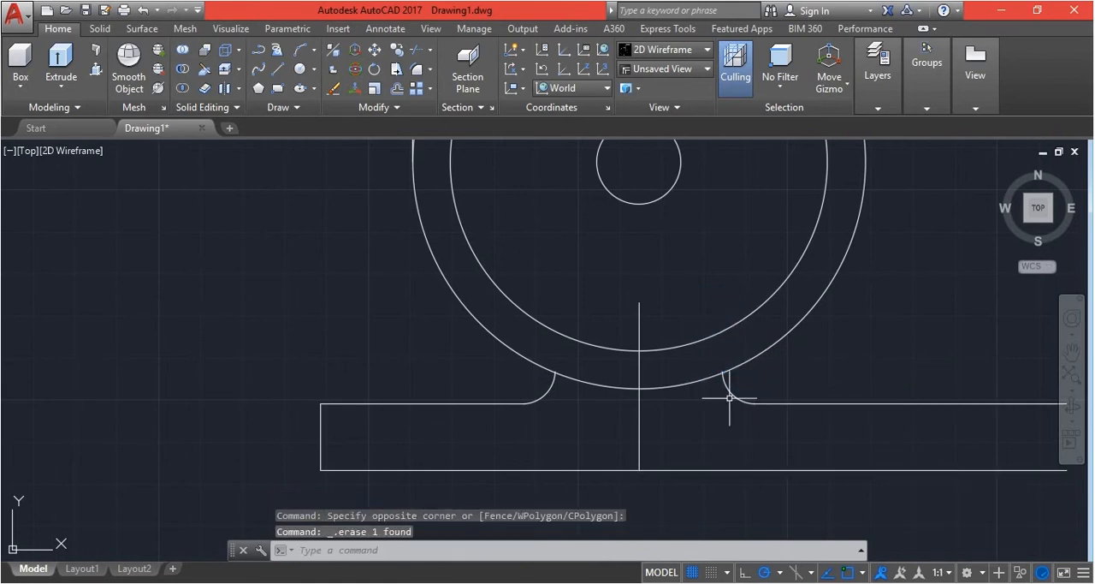
Close the base's right end with a vertical line between the right endpoints of the two horizontal lines
{"action": "scroll", "coordinate": [684, 315], "scroll_direction": "down", "scroll_amount": 2}
{"action": "scroll", "coordinate": [830, 367], "scroll_direction": "up", "scroll_amount": 1}
{"action": "type", "text": "l"}
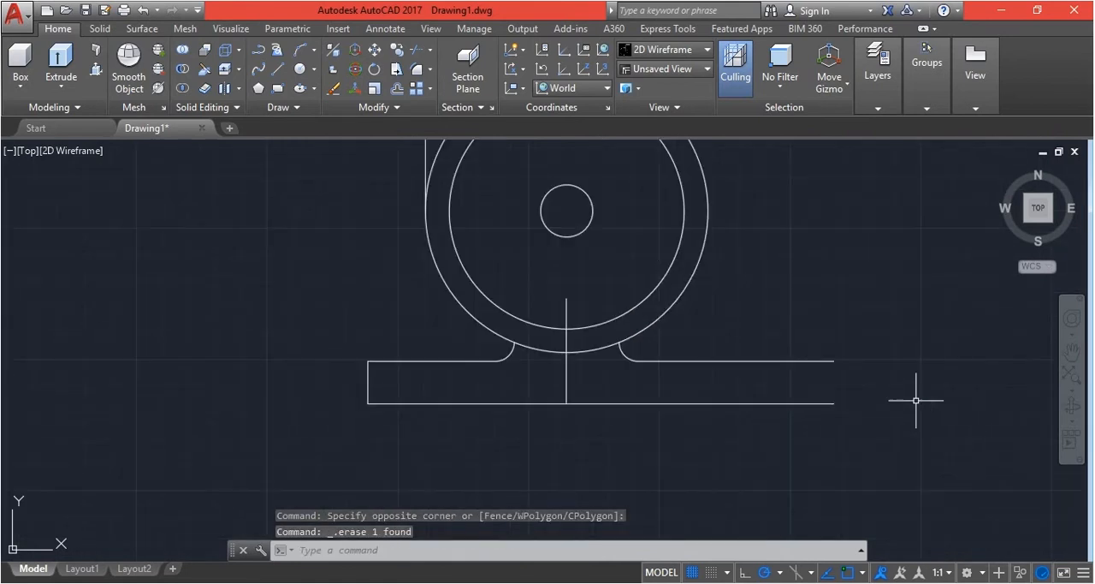
{"action": "key", "text": "Return"}
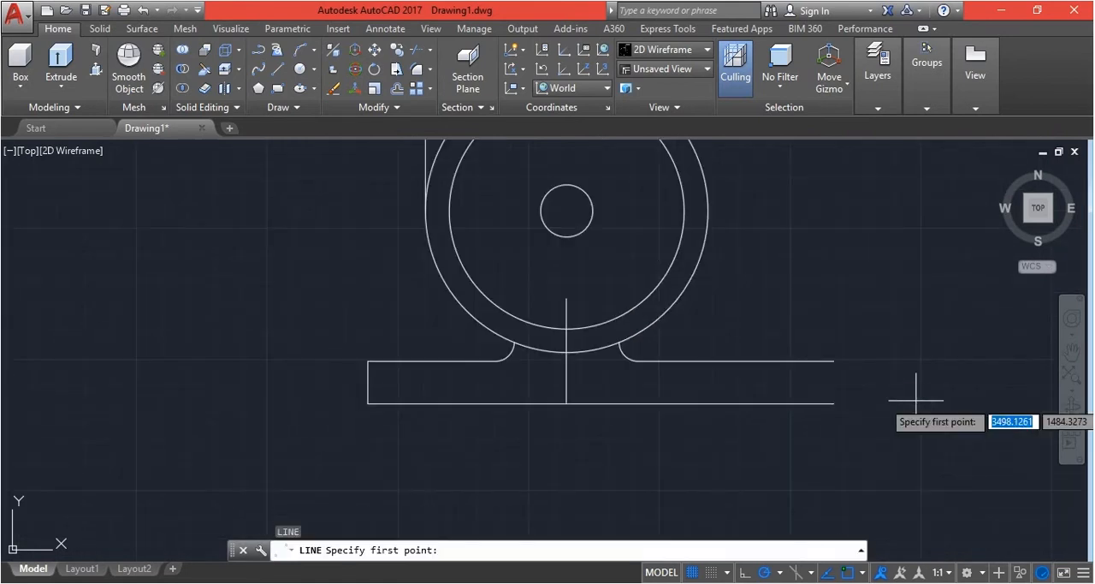
{"action": "left_click", "coordinate": [832, 361]}
{"action": "left_click", "coordinate": [834, 403]}
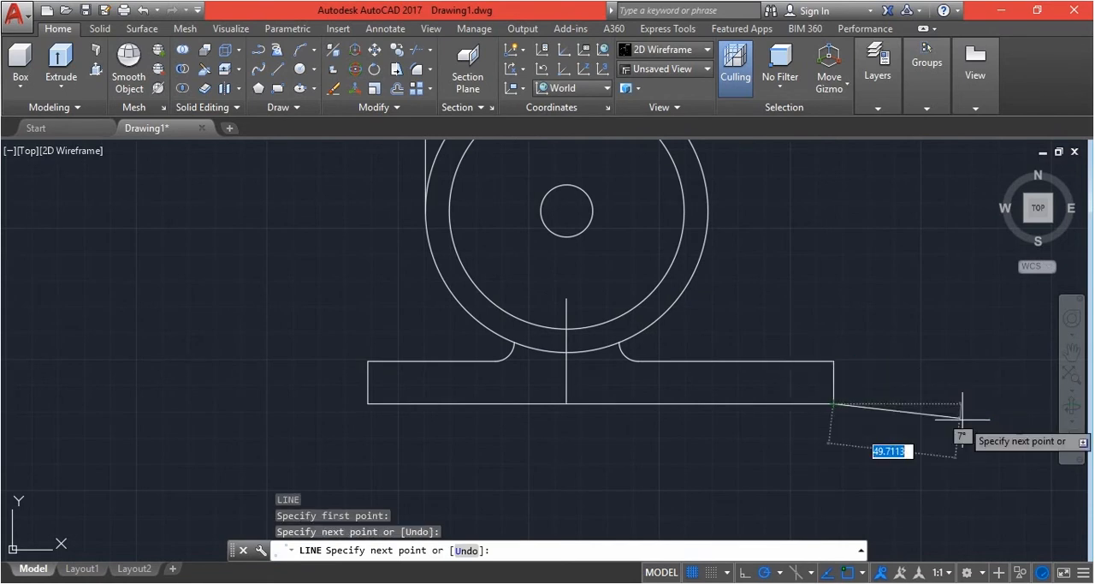
{"action": "key", "text": "Escape"}
{"action": "key", "text": "Escape"}
Draw a vertical line 50.7 long upward, starting about 17 to the right of the base's upper right corner
{"action": "type", "text": "l"}
{"action": "key", "text": "Return"}
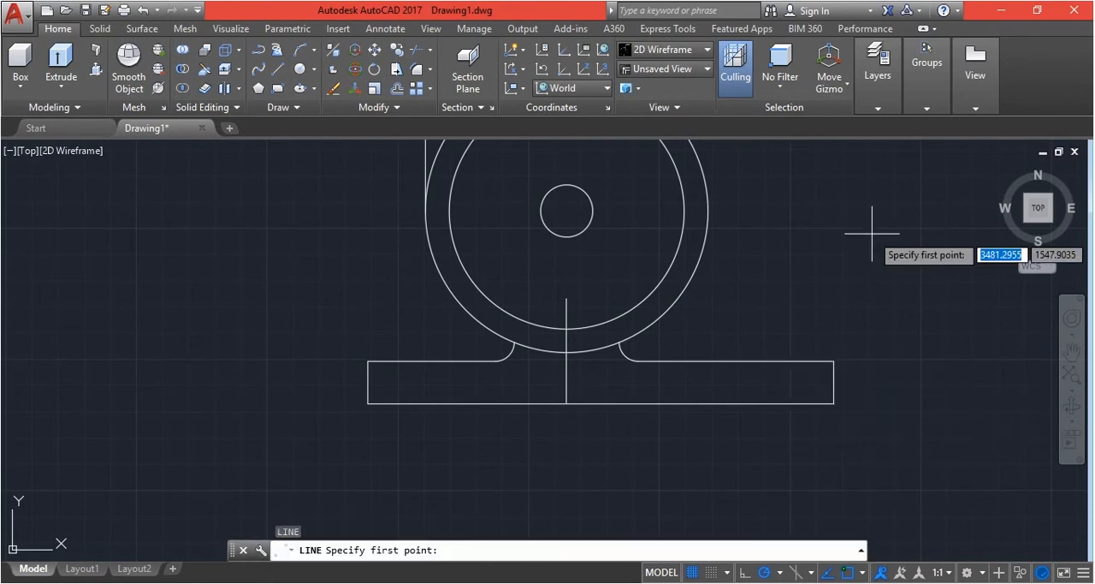
{"action": "left_click", "coordinate": [876, 361]}
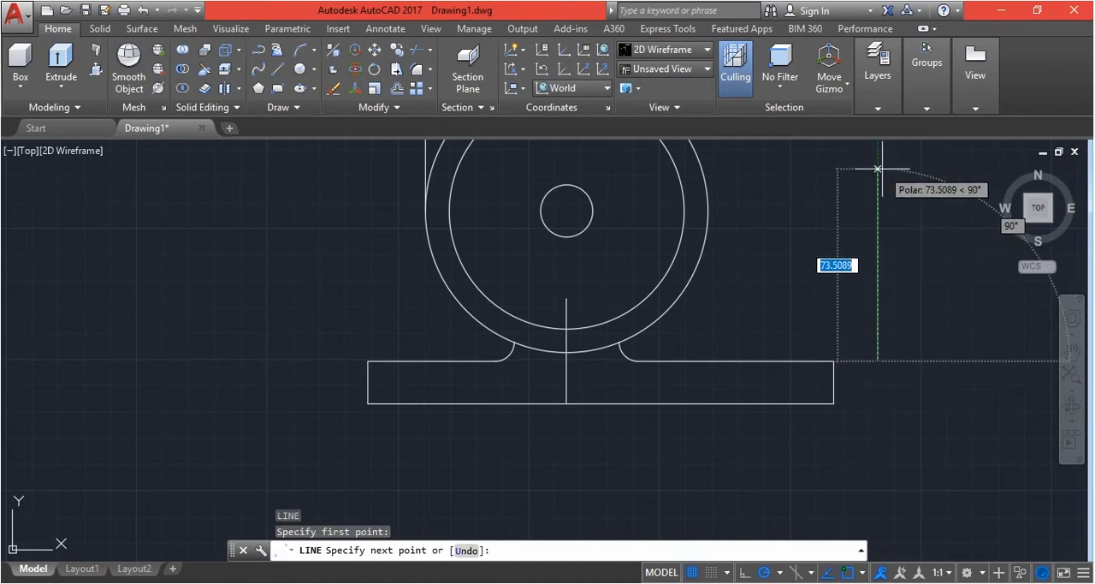
{"action": "type", "text": "5"}
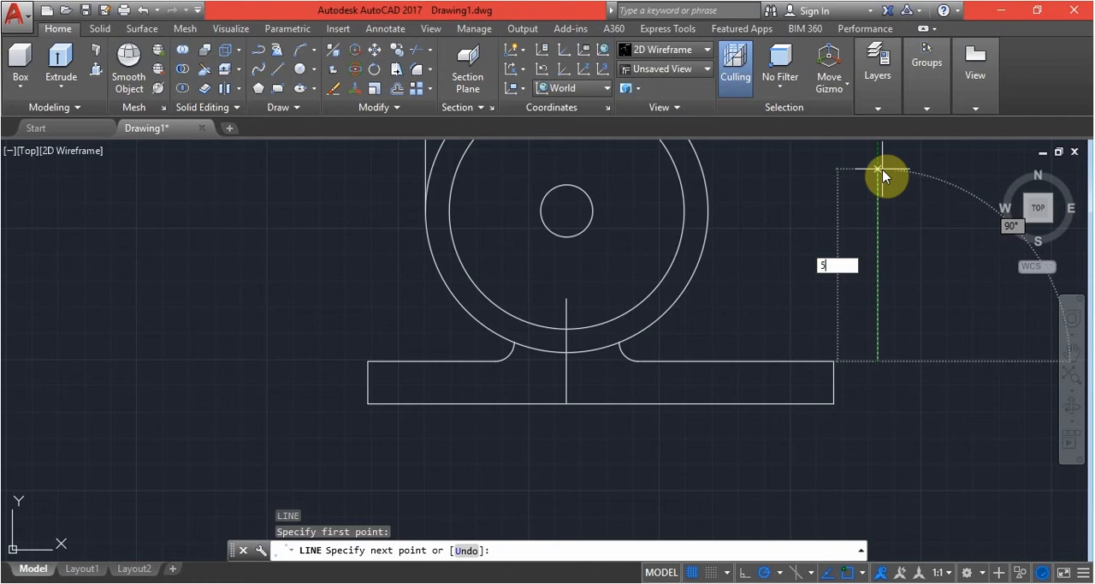
{"action": "type", "text": "0.7"}
{"action": "key", "text": "Return"}
{"action": "key", "text": "Return"}
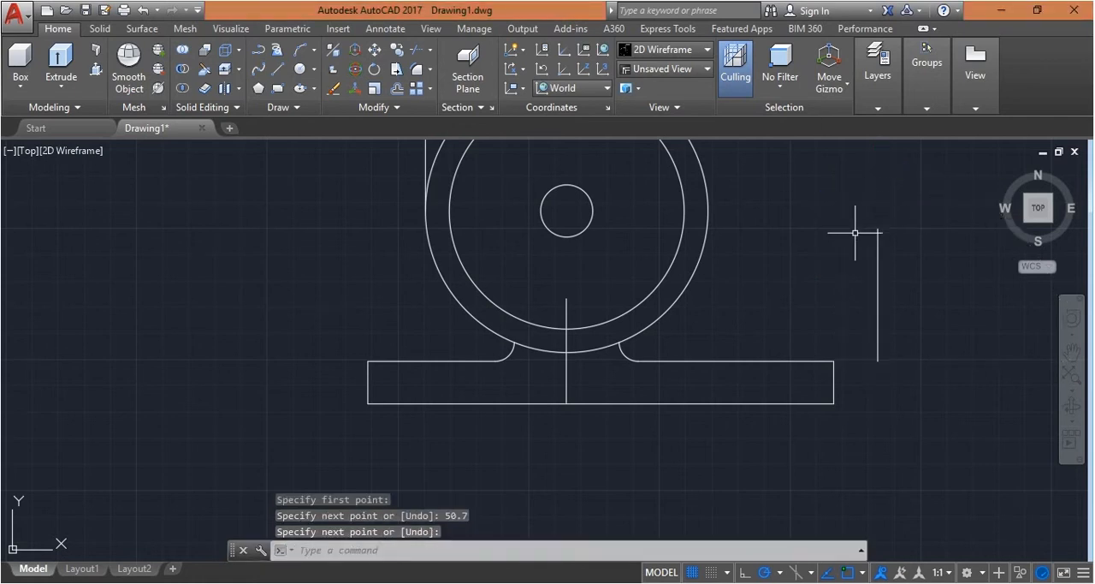
Draw a horizontal line from the top of the 50.7-long vertical line leftward to a point inside the ring's inner circle
{"action": "key", "text": "Return"}
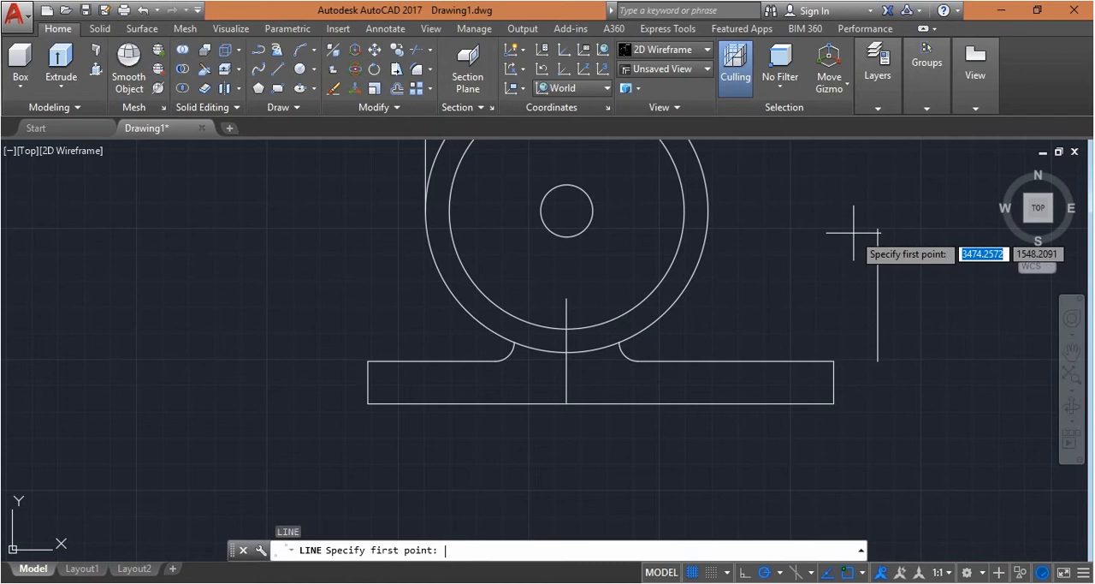
{"action": "left_click", "coordinate": [877, 229]}
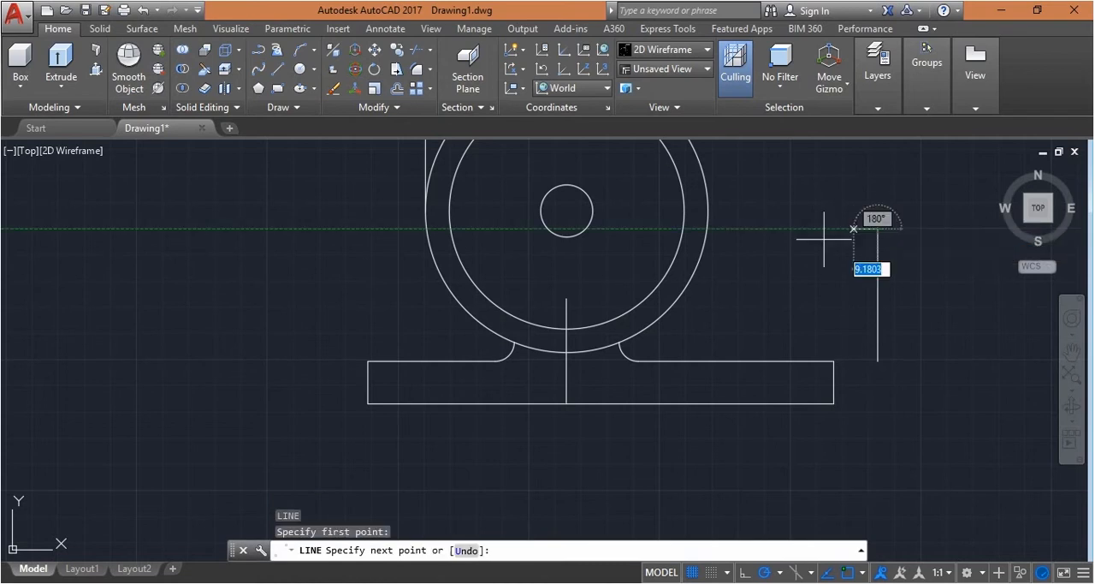
{"action": "left_click", "coordinate": [653, 230]}
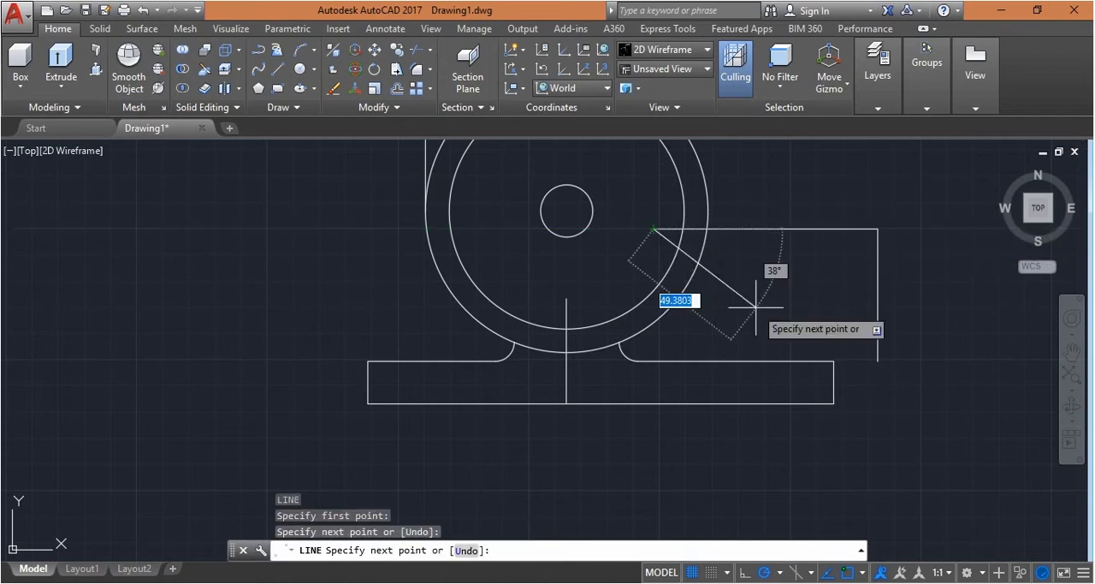
{"action": "key", "text": "Escape"}
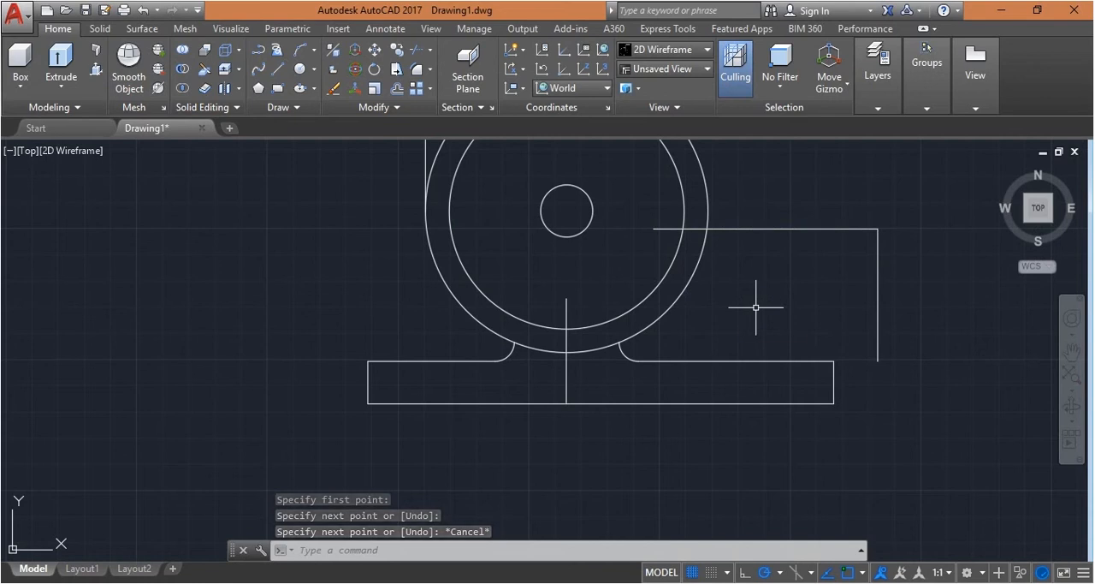
Fillet the horizontal line with the ring's outer circle on its right side, using a radius of 4
{"action": "type", "text": "f"}
{"action": "key", "text": "Return"}
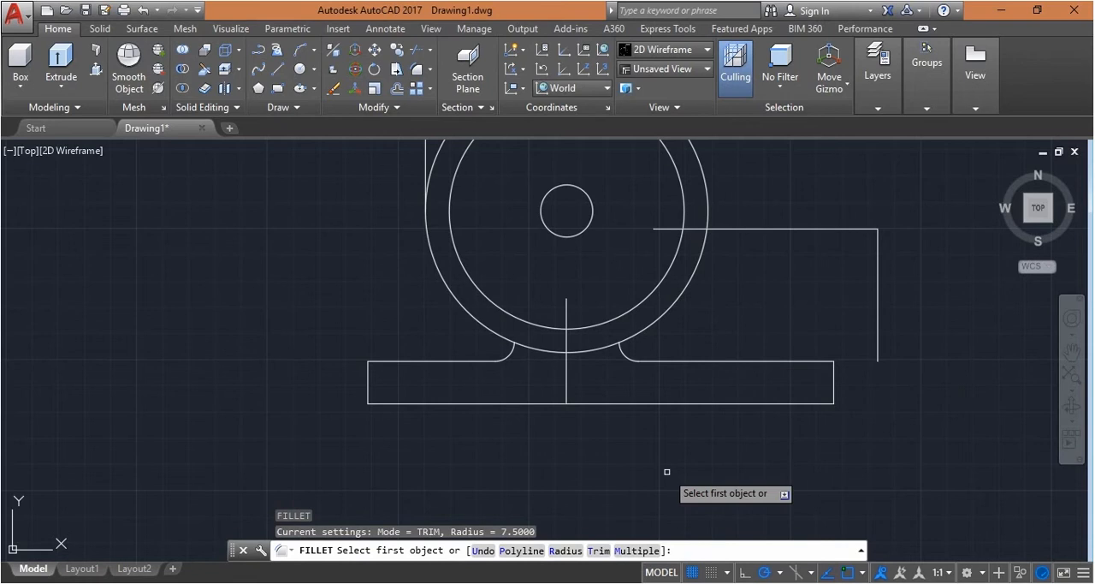
{"action": "left_click", "coordinate": [565, 550]}
{"action": "type", "text": "4"}
{"action": "key", "text": "Return"}
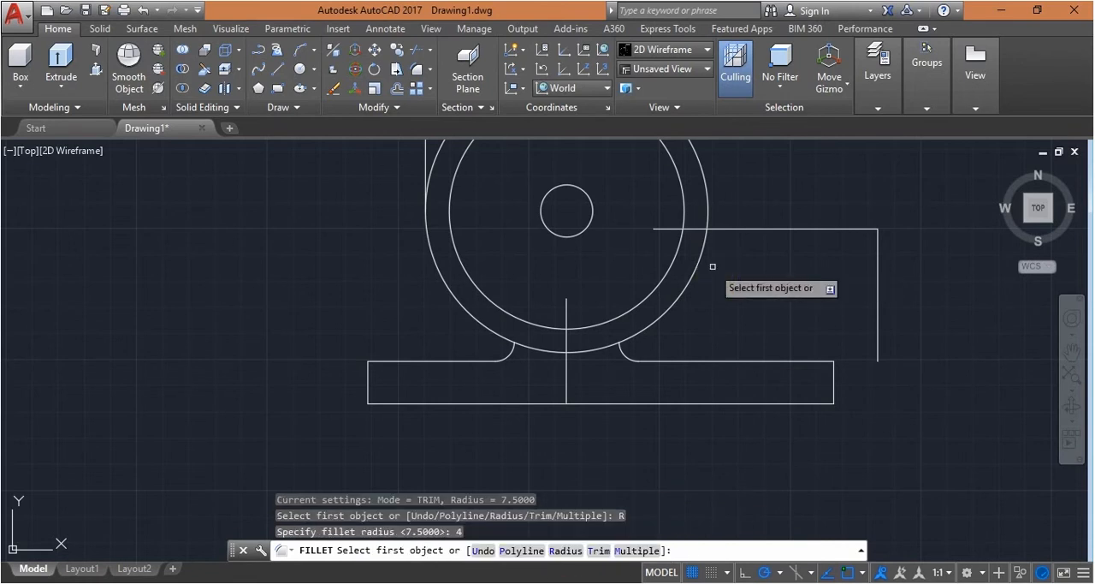
{"action": "left_click", "coordinate": [729, 227]}
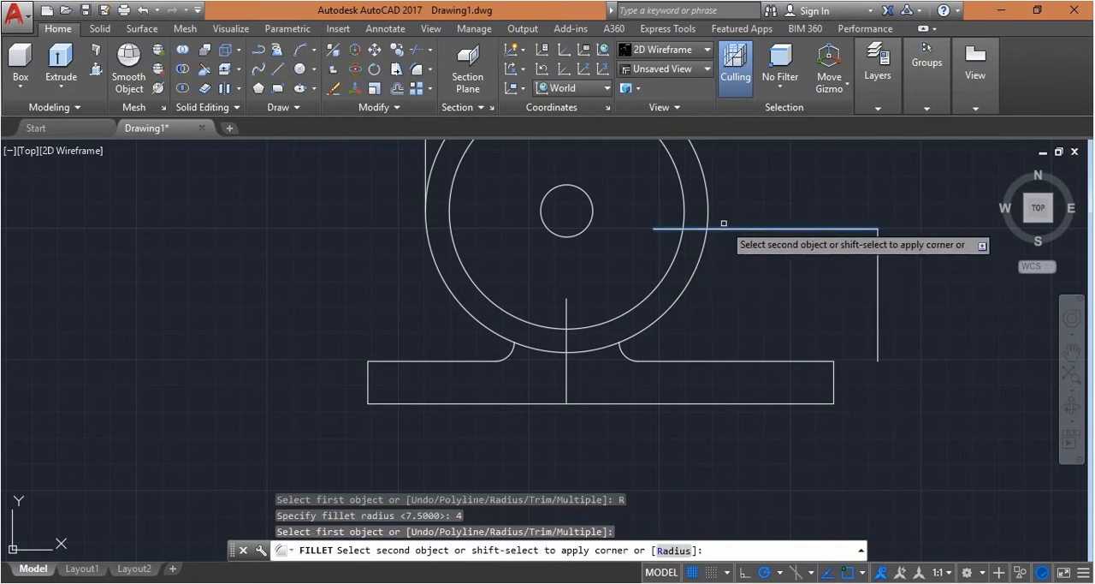
{"action": "left_click", "coordinate": [705, 214]}
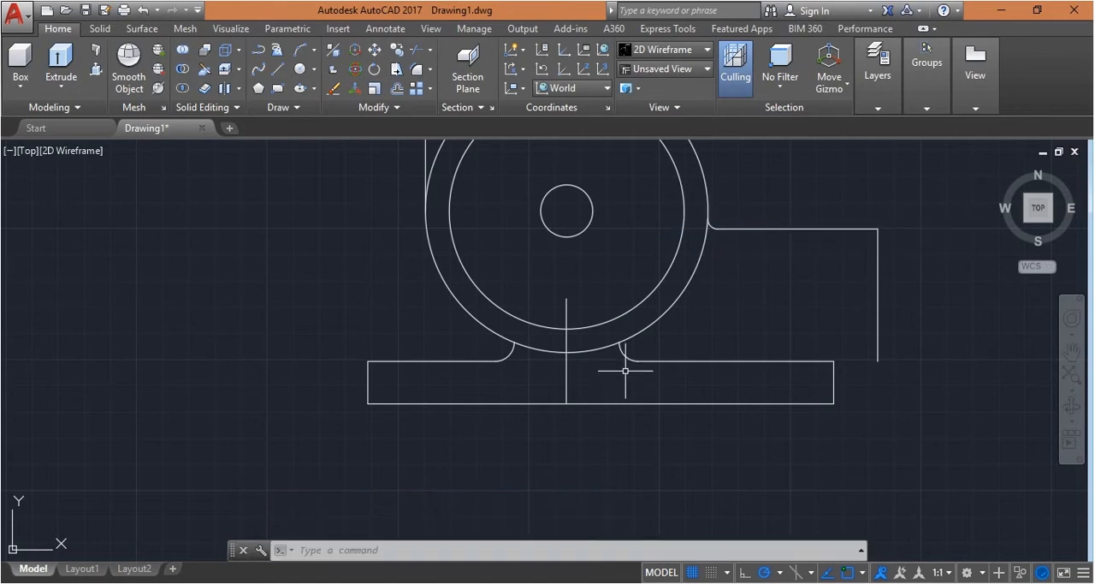
Draw a horizontal line 62 long to the right inside the base, starting directly below the right fillet's upper endpoint
{"action": "type", "text": "l"}
{"action": "key", "text": "Return"}
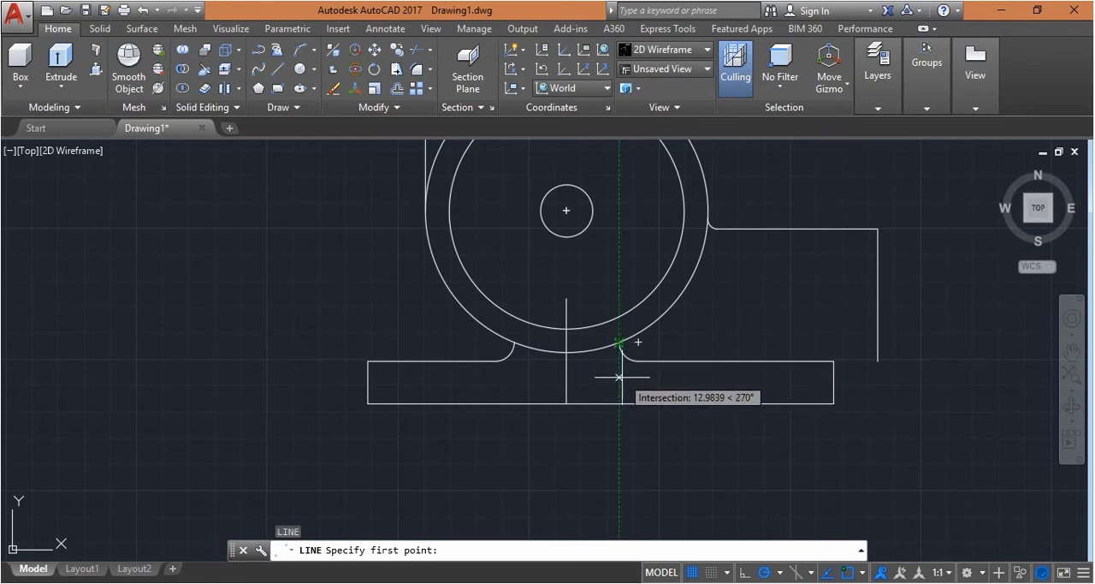
{"action": "left_click", "coordinate": [619, 379]}
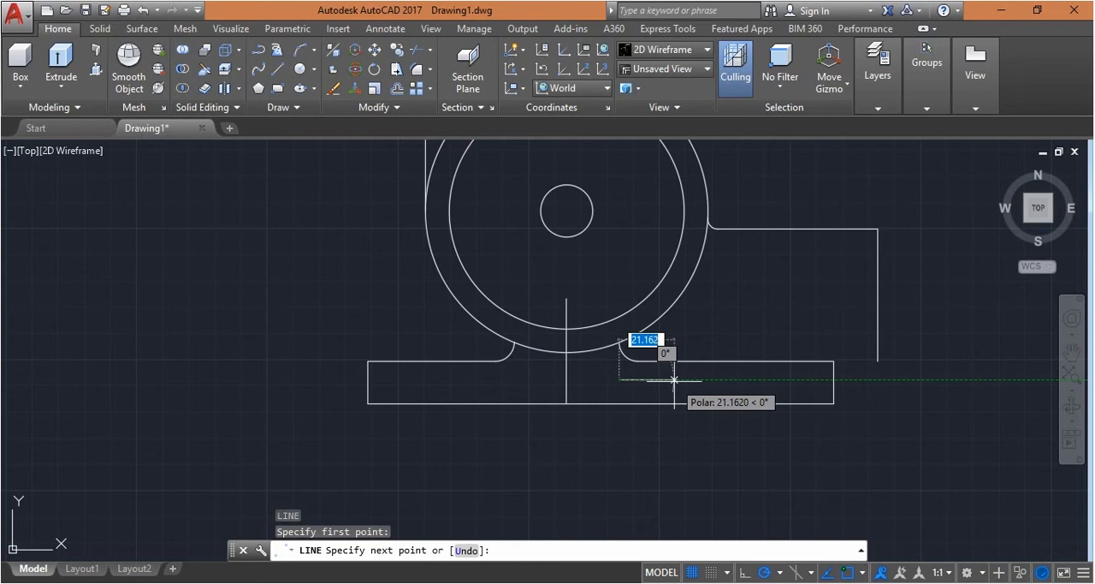
{"action": "type", "text": "62"}
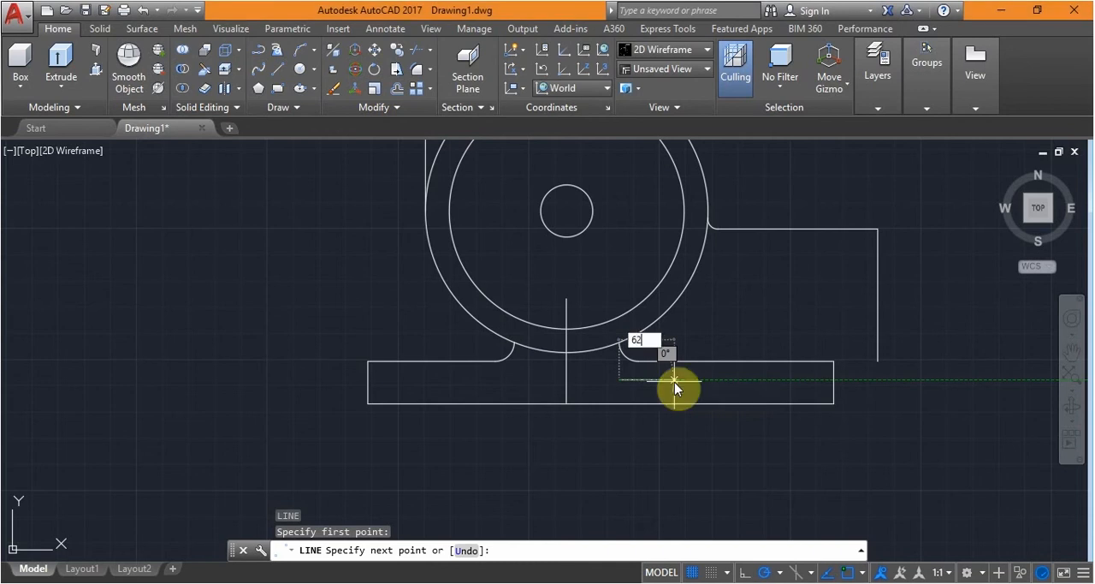
{"action": "key", "text": "Return"}
Draw a horizontal line 25.5 long to the right below the base, starting directly below the 62-long line's left end
{"action": "key", "text": "Return"}
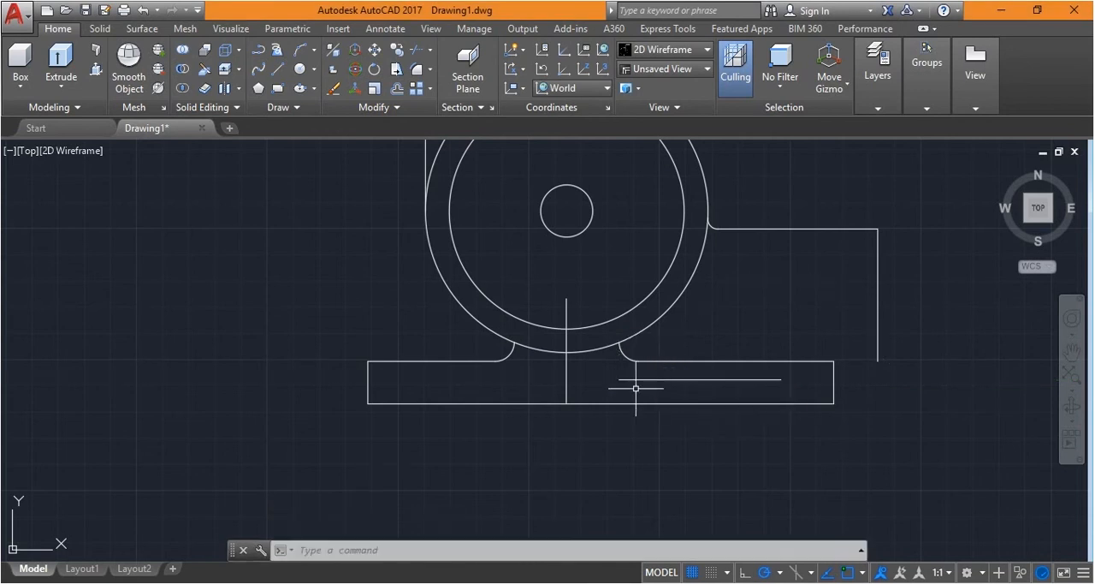
{"action": "type", "text": "l"}
{"action": "key", "text": "Return"}
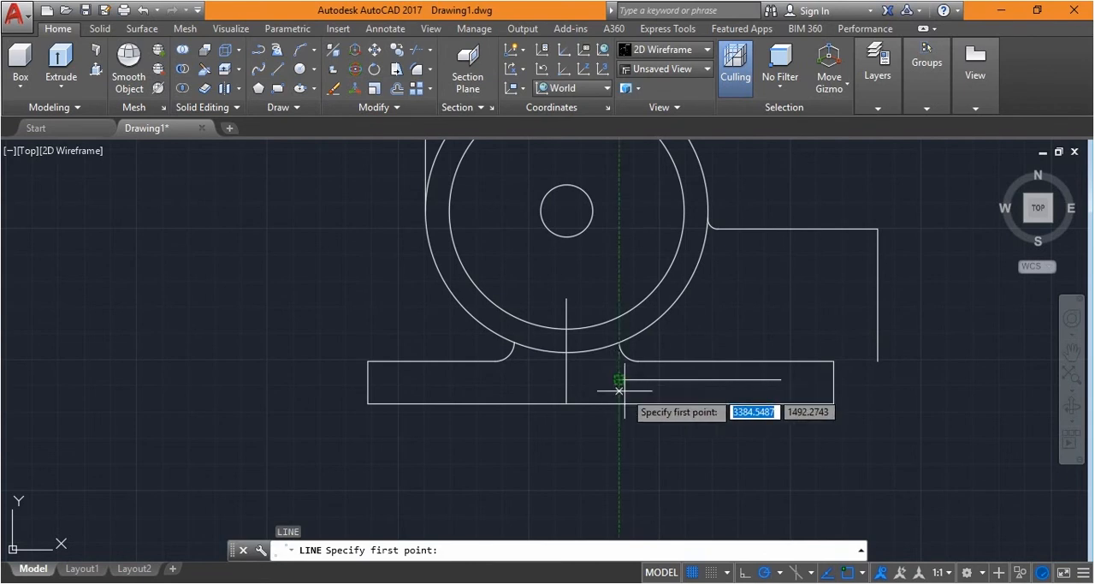
{"action": "left_click", "coordinate": [619, 439]}
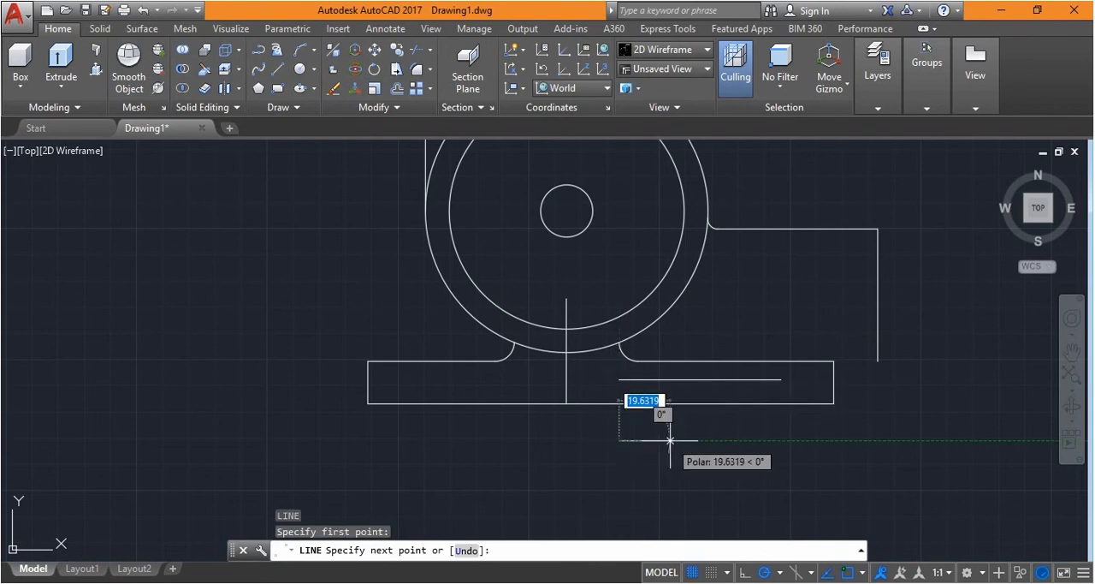
{"action": "type", "text": "25.5"}
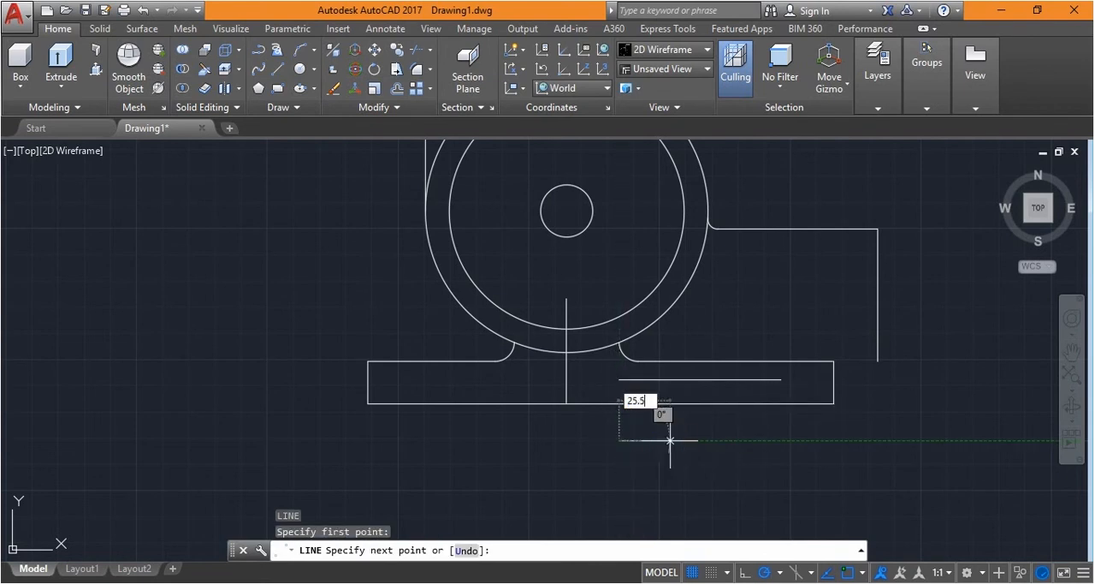
{"action": "key", "text": "Return"}
{"action": "key", "text": "Return"}
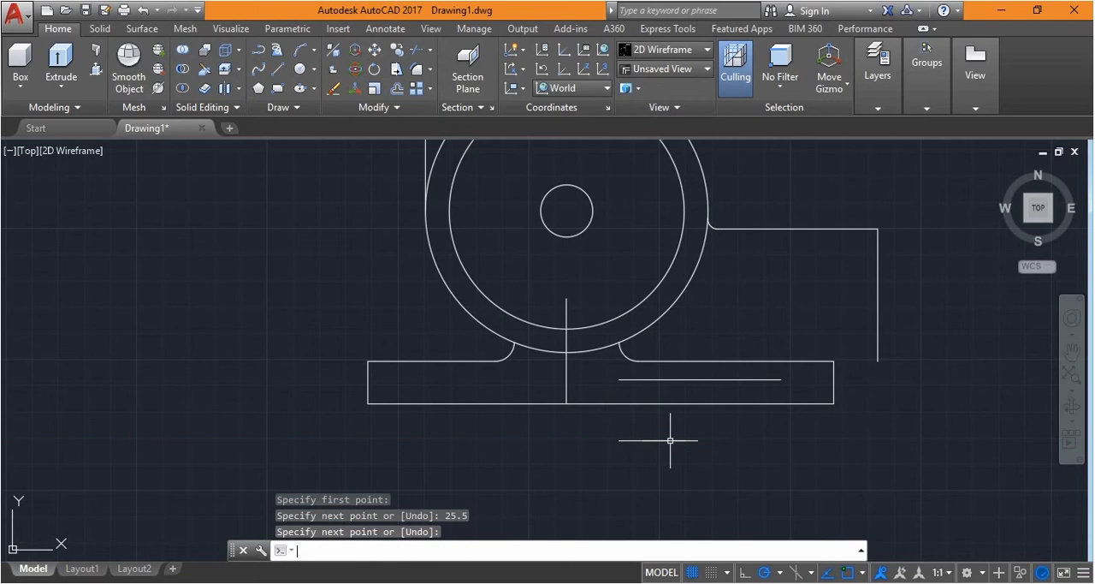
Draw an inclined line about 42 long at 78° from the base's upper edge, starting directly above the 25.5-long line's right end
{"action": "right_click", "coordinate": [764, 474]}
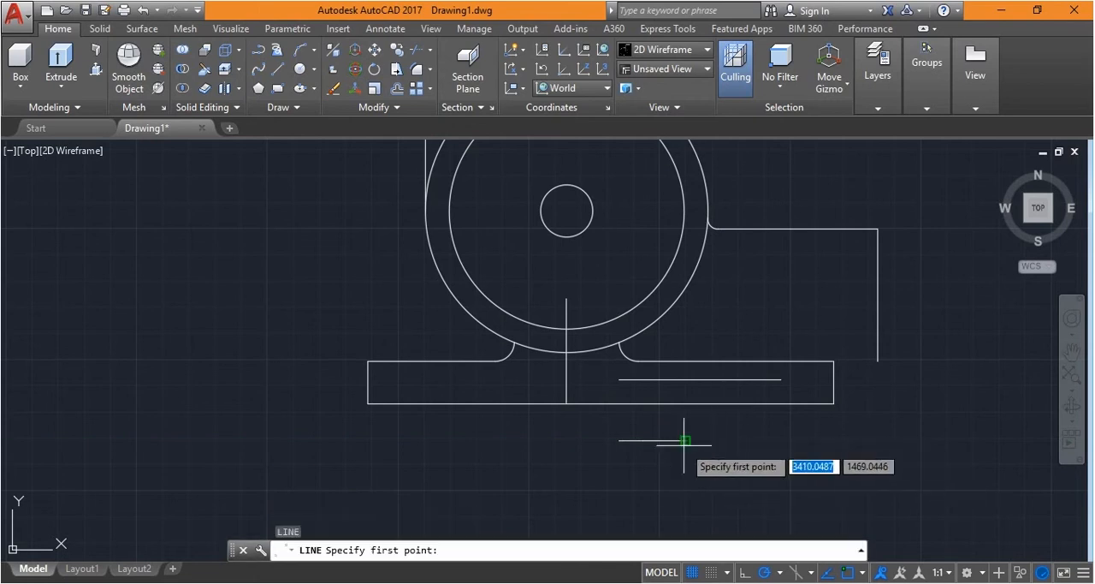
{"action": "left_click", "coordinate": [686, 361]}
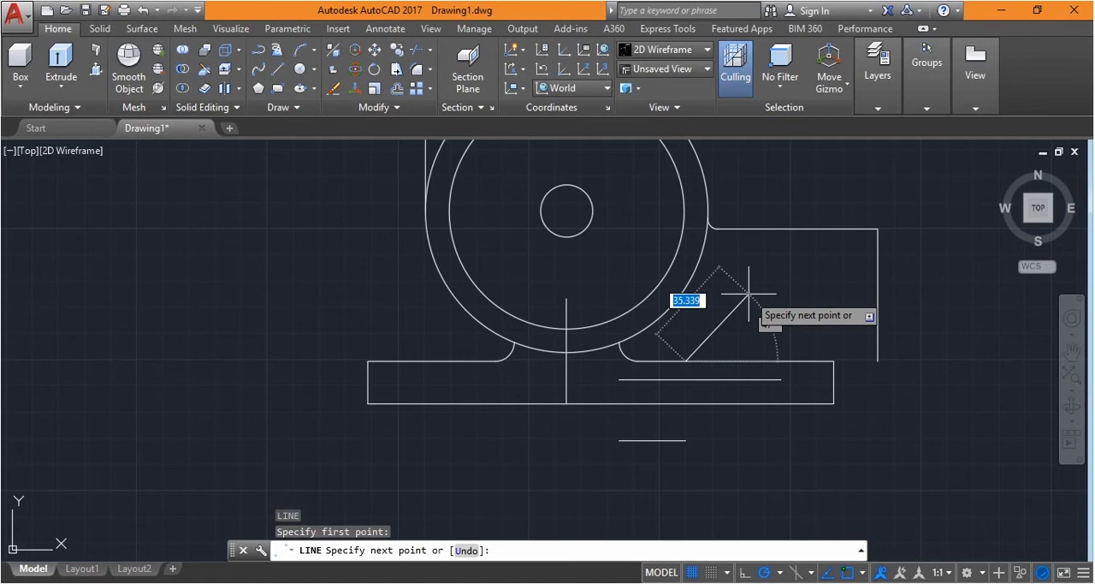
{"action": "type", "text": "<"}
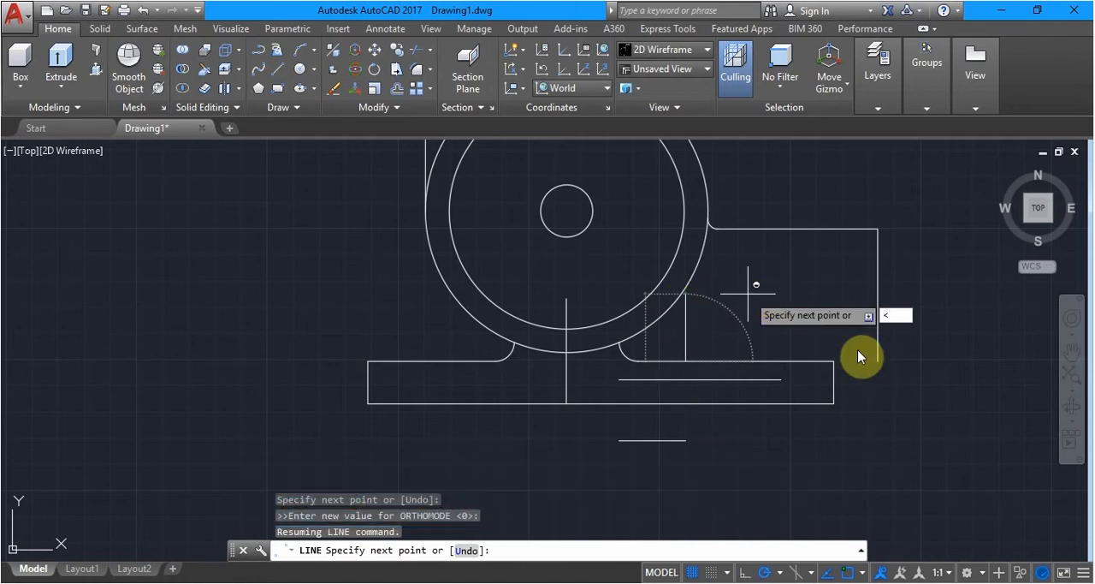
{"action": "type", "text": "78"}
{"action": "key", "text": "Return"}
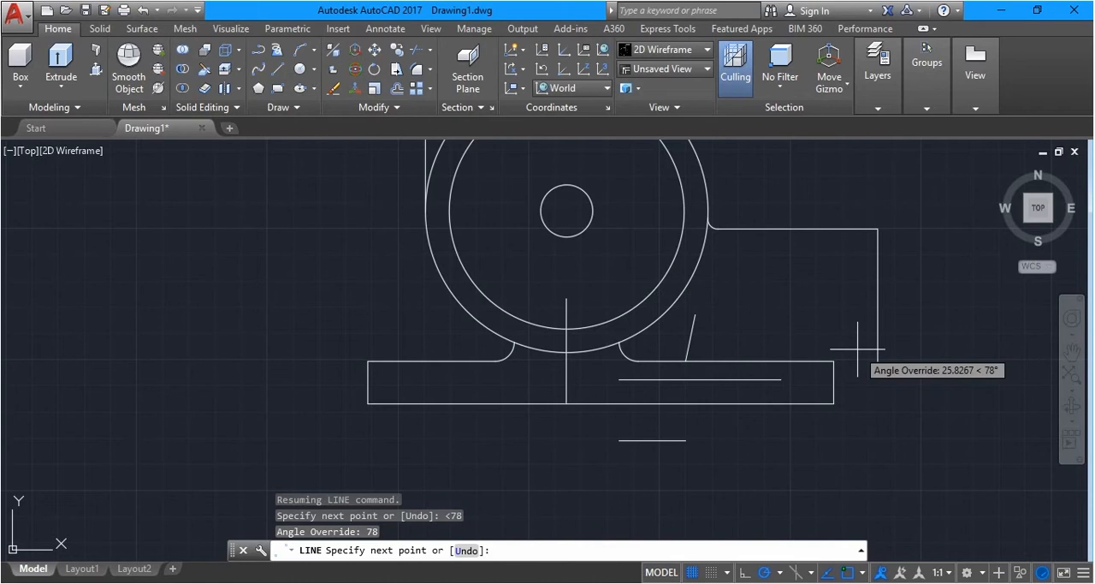
{"action": "left_click", "coordinate": [823, 277]}
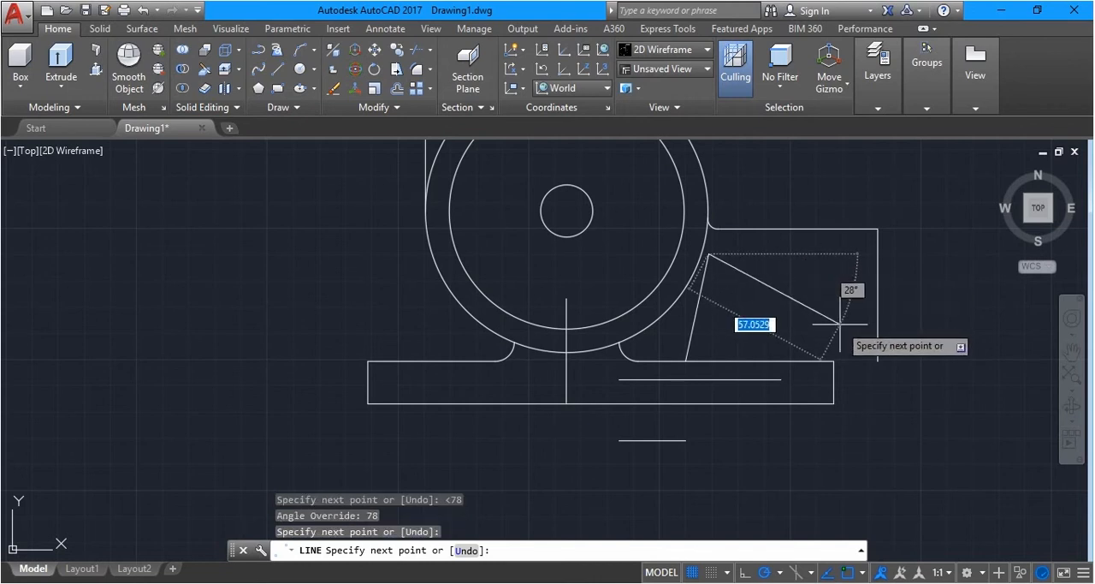
{"action": "key", "text": "Escape"}
{"action": "key", "text": "Escape"}
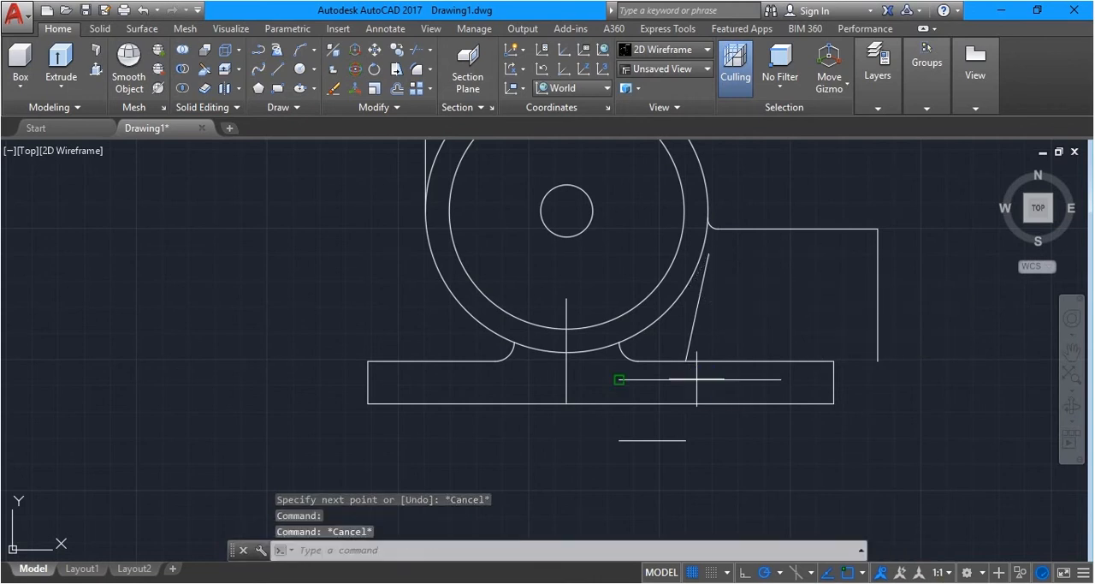
Draw a horizontal line from the 25.5-long line's right end to the point directly below the 62-long line's right end
{"action": "key", "text": "space"}
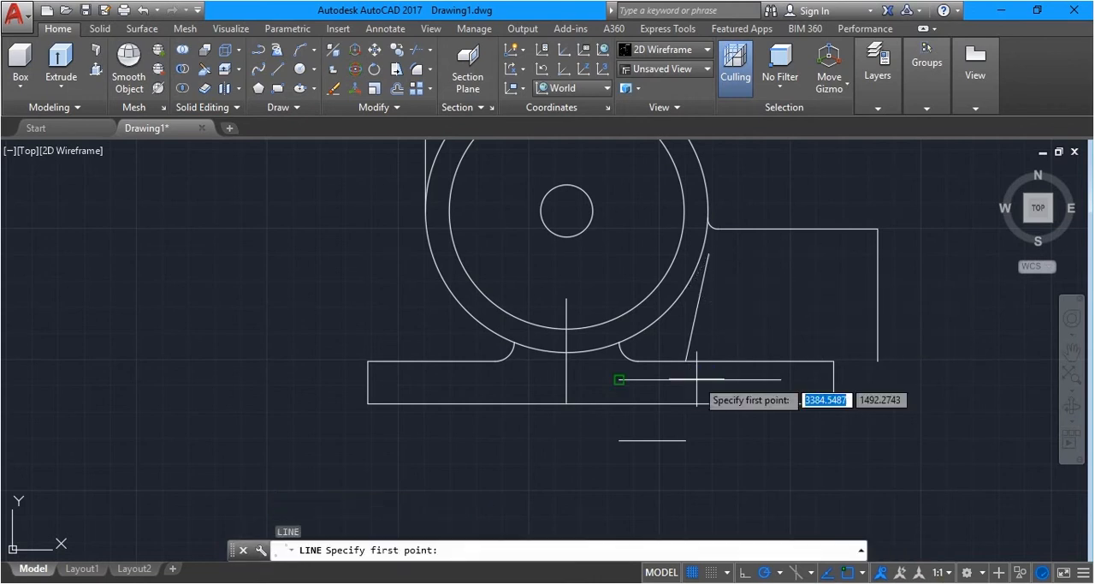
{"action": "left_click", "coordinate": [684, 440]}
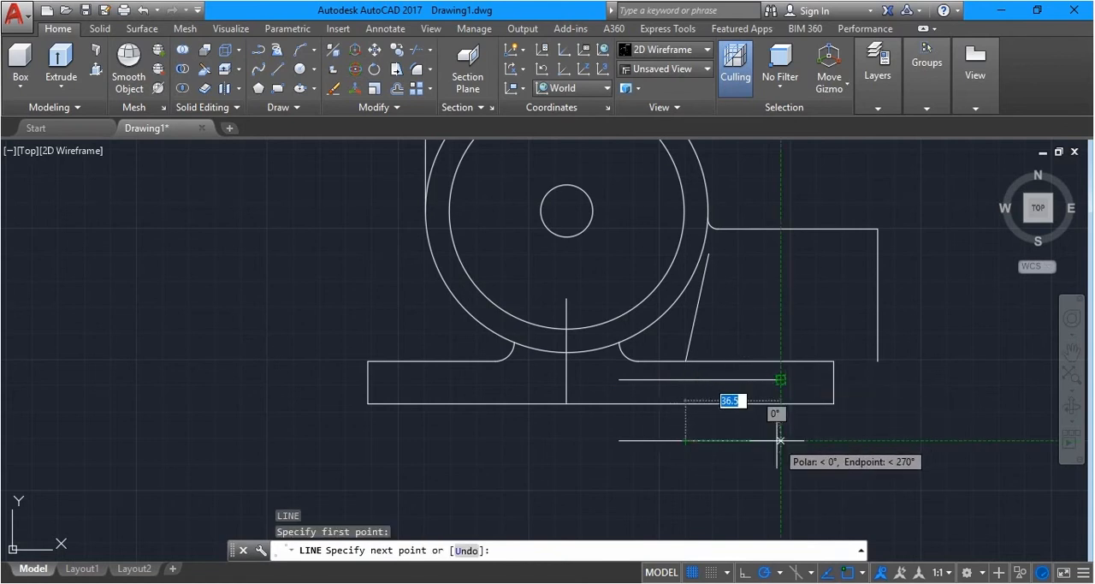
{"action": "key", "text": "Escape"}
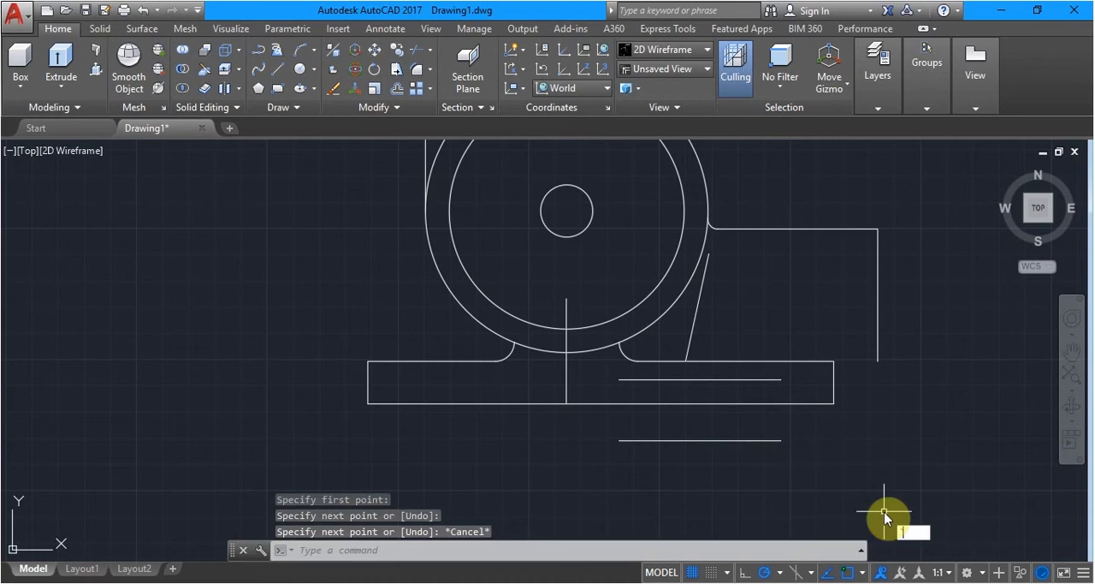
Delete the 25.5-long line below the base and the 62-long line inside the base
{"action": "left_click", "coordinate": [642, 440]}
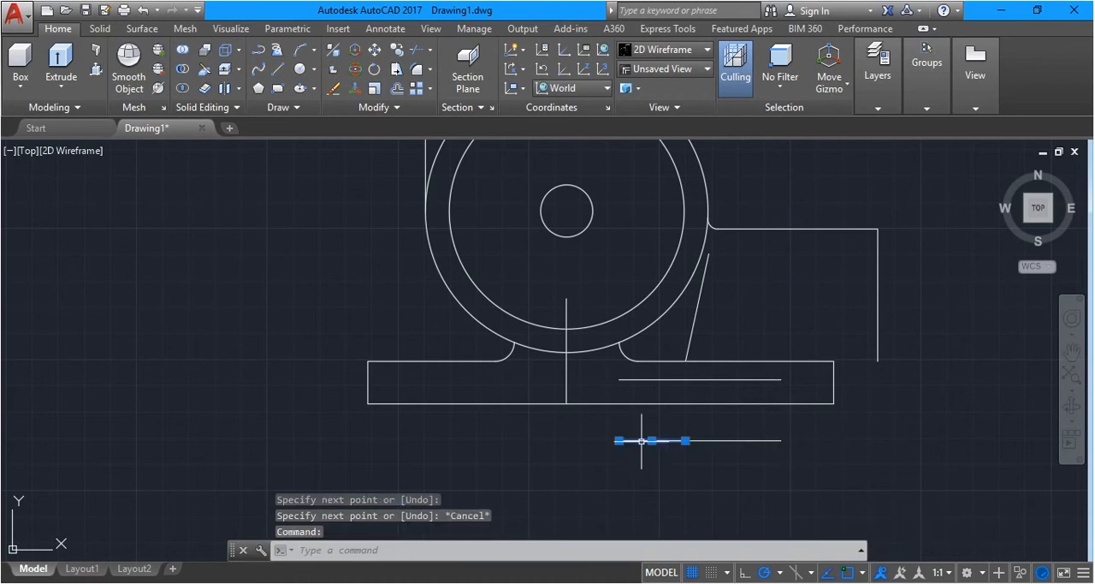
{"action": "left_click", "coordinate": [659, 379]}
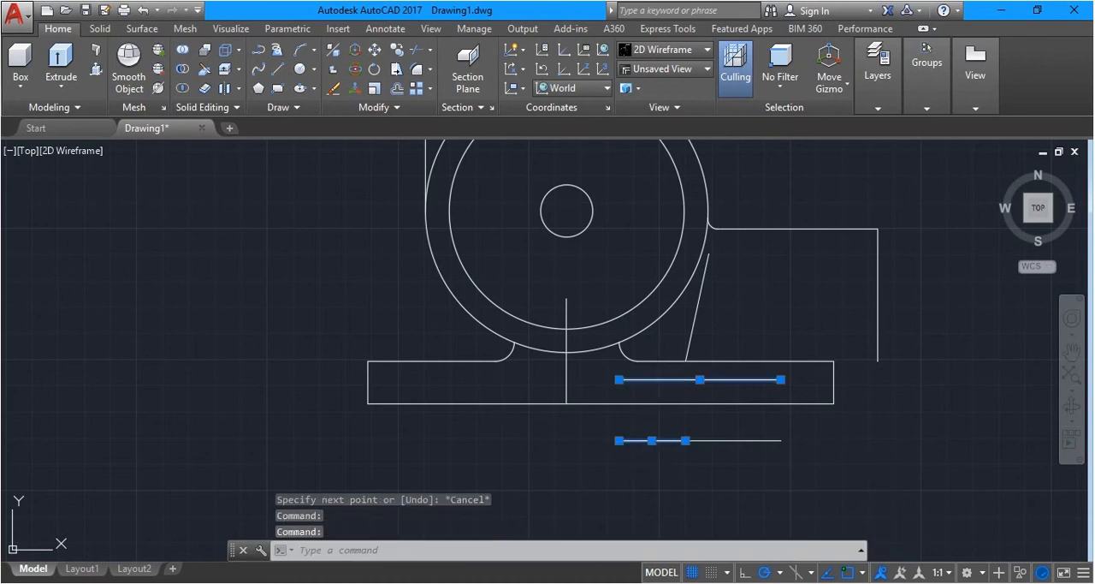
{"action": "key", "text": "Delete"}
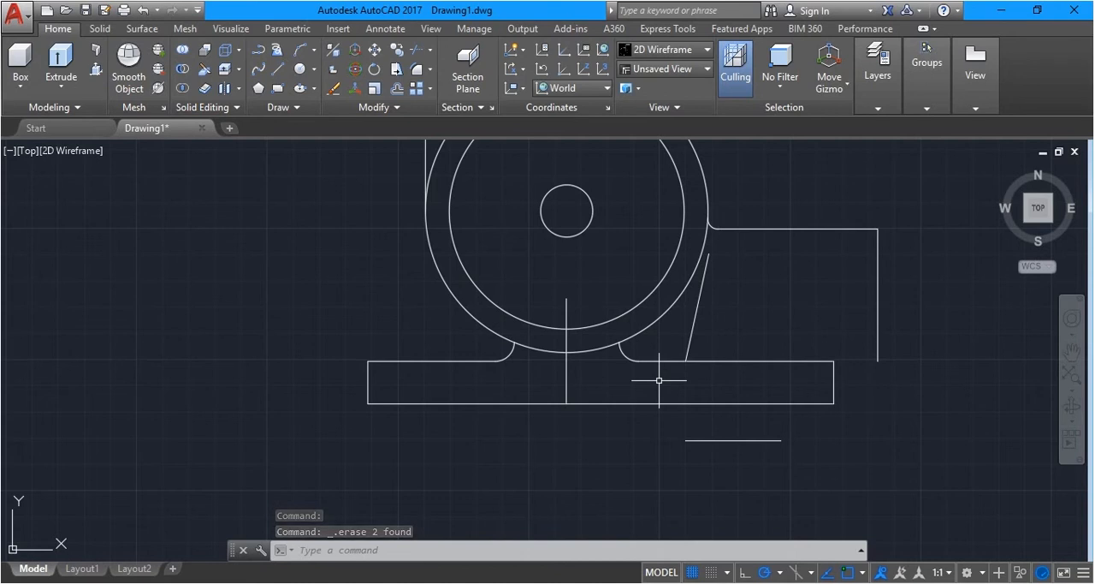
Enable midpoint snapping and mirror the inclined line about a vertical axis through the midpoint of the line below the base, keeping the source
{"action": "type", "text": "mi"}
{"action": "key", "text": "Return"}
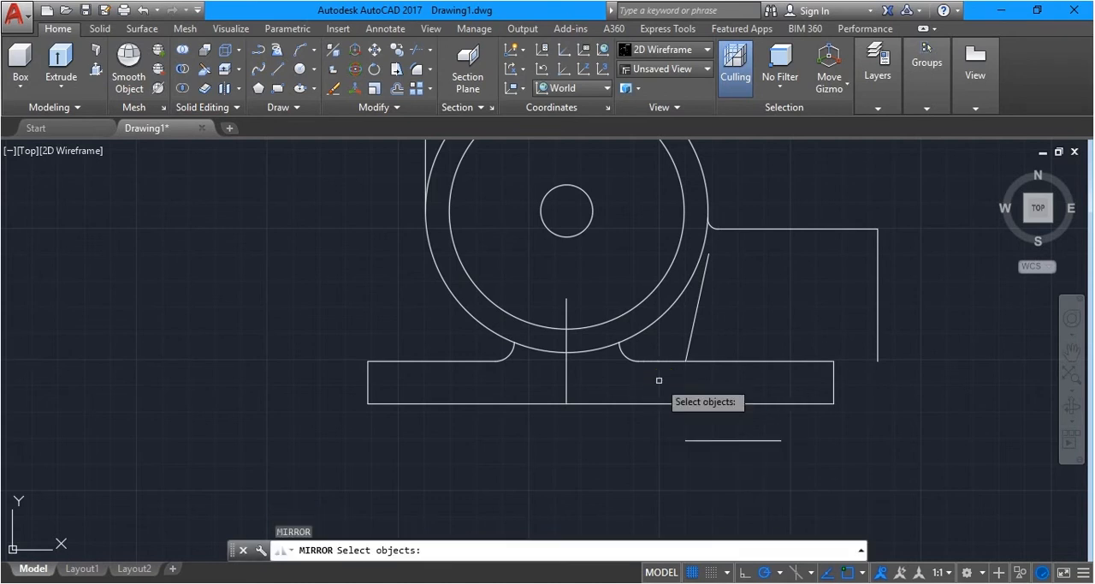
{"action": "left_click", "coordinate": [693, 322]}
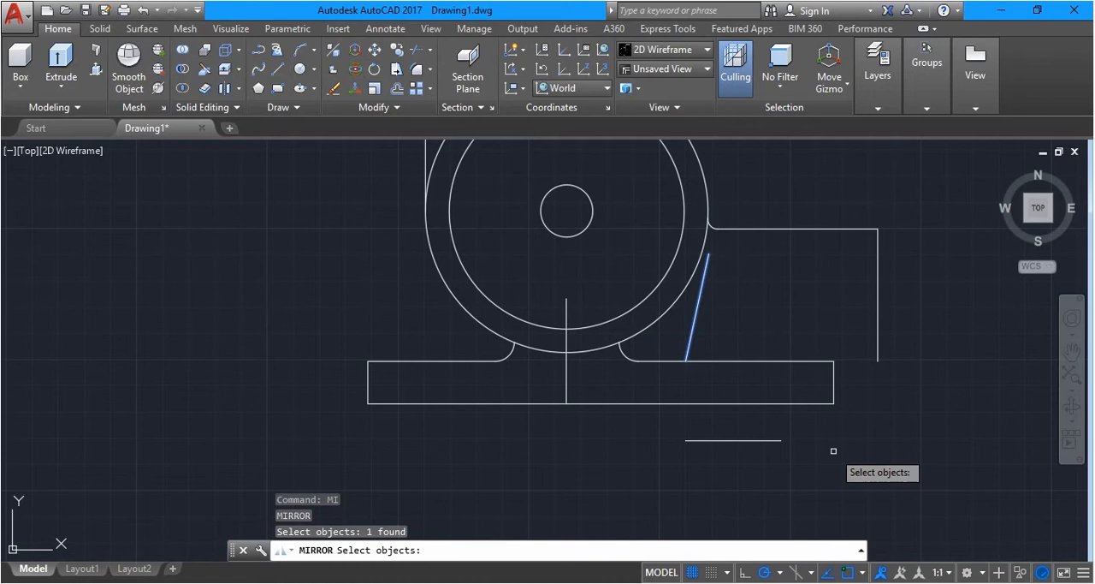
{"action": "key", "text": "Return"}
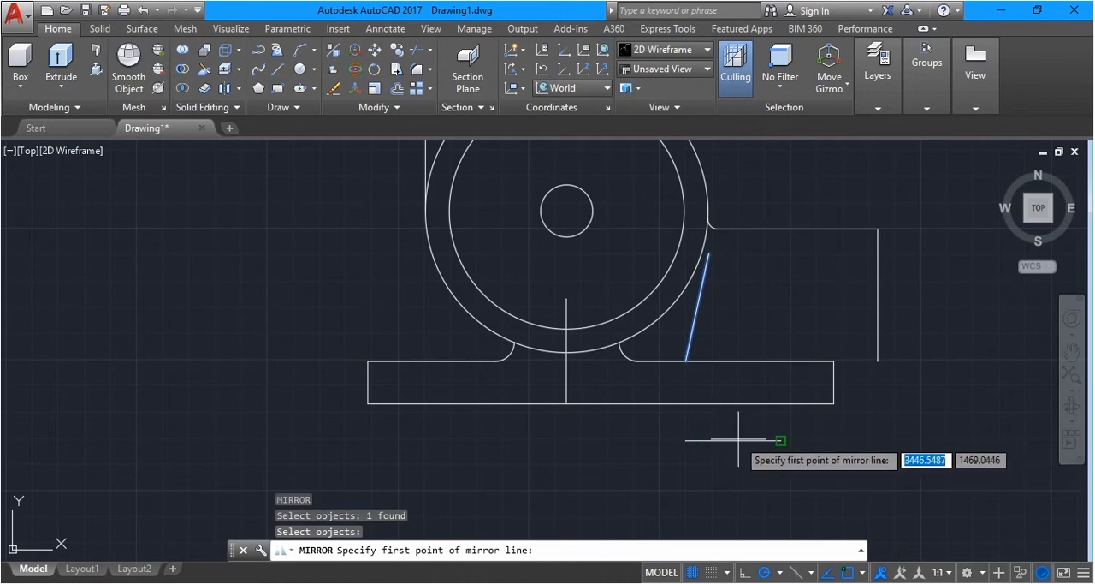
{"action": "left_click", "coordinate": [862, 573]}
{"action": "left_click", "coordinate": [888, 300]}
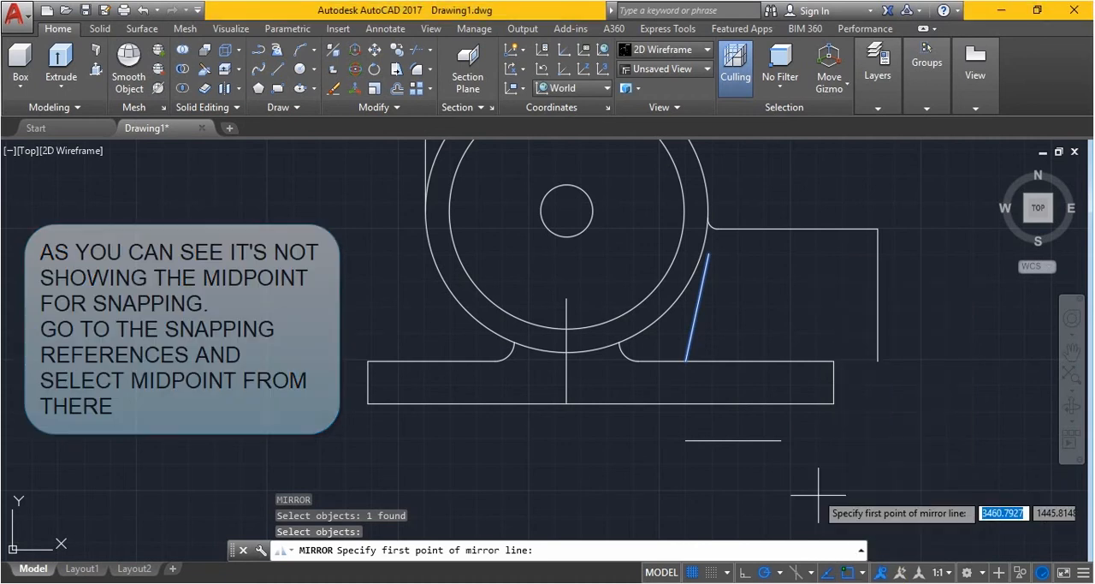
{"action": "left_click", "coordinate": [734, 440]}
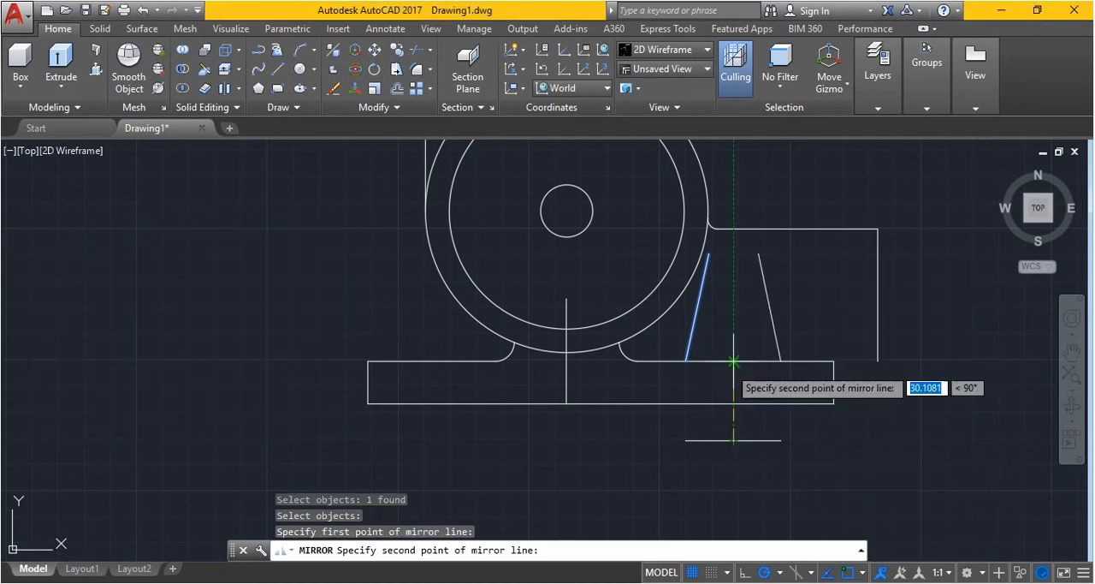
{"action": "left_click", "coordinate": [734, 342]}
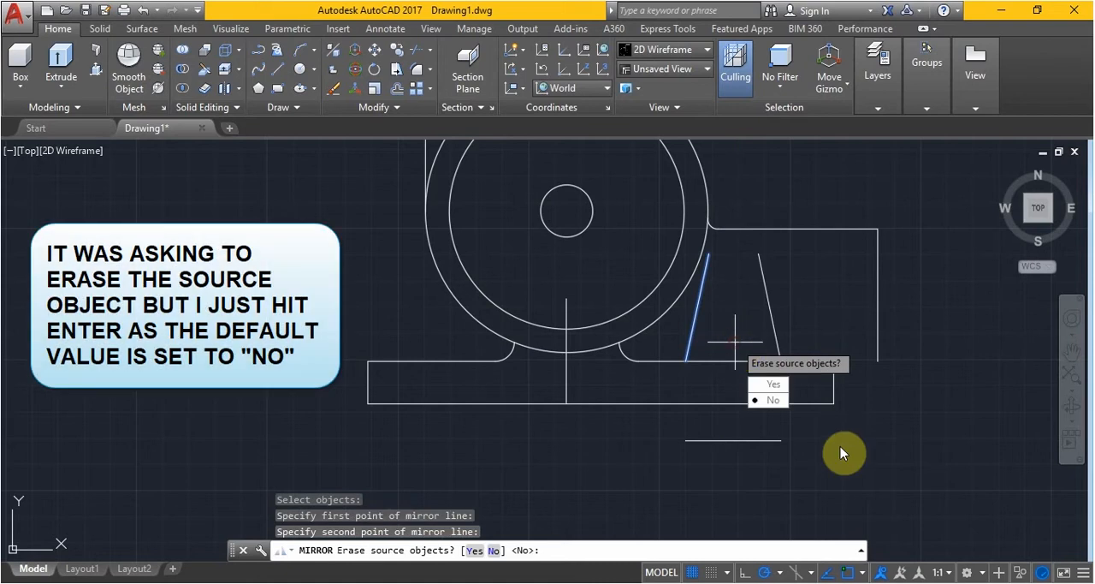
{"action": "key", "text": "Return"}
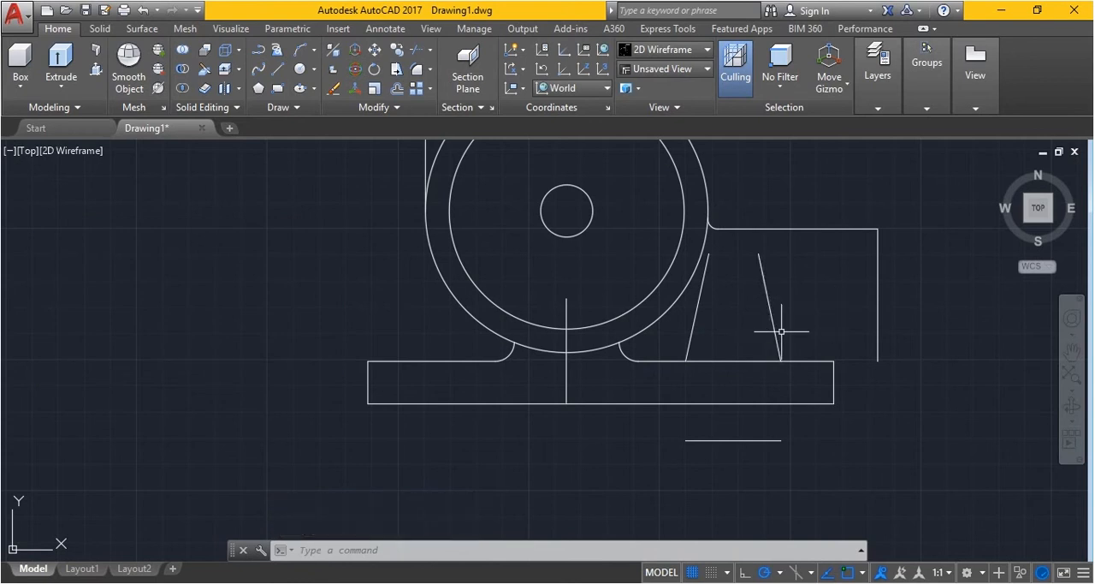
Offset the mirrored inclined line 12.5 to the right
{"action": "type", "text": "off"}
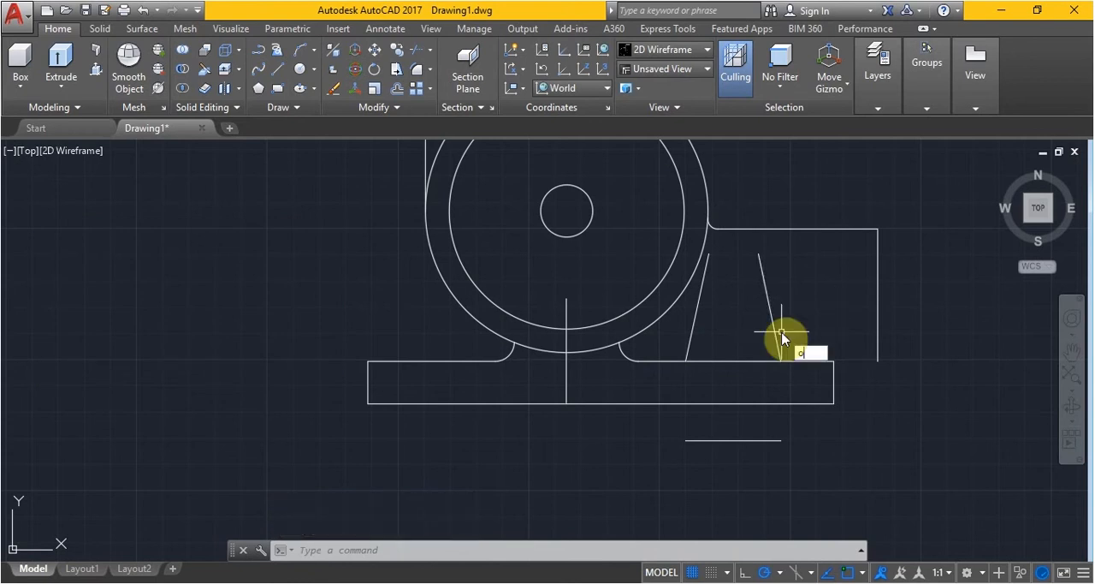
{"action": "key", "text": "Return"}
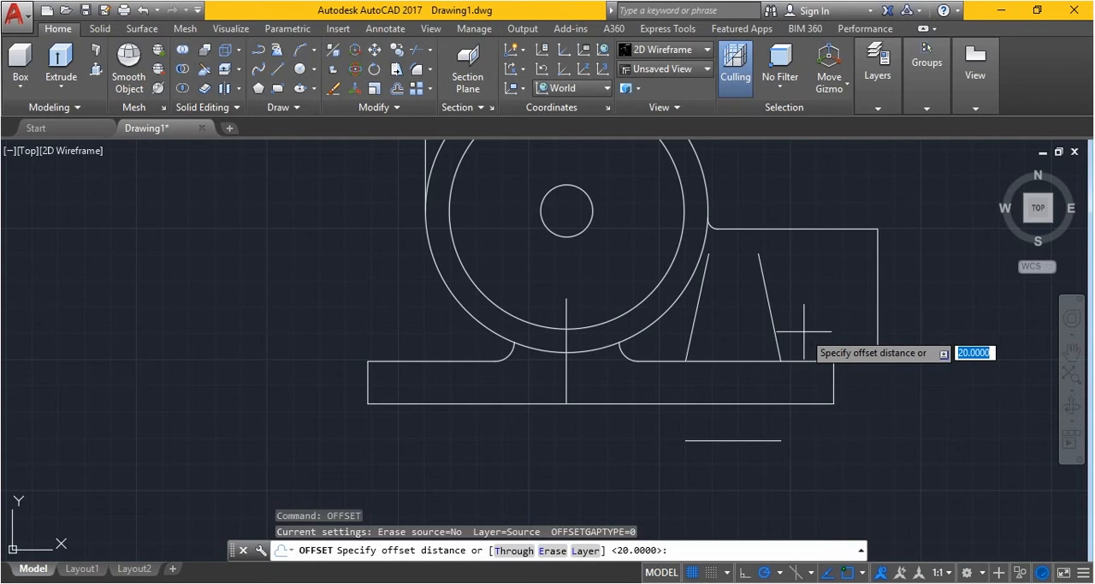
{"action": "type", "text": "12.5"}
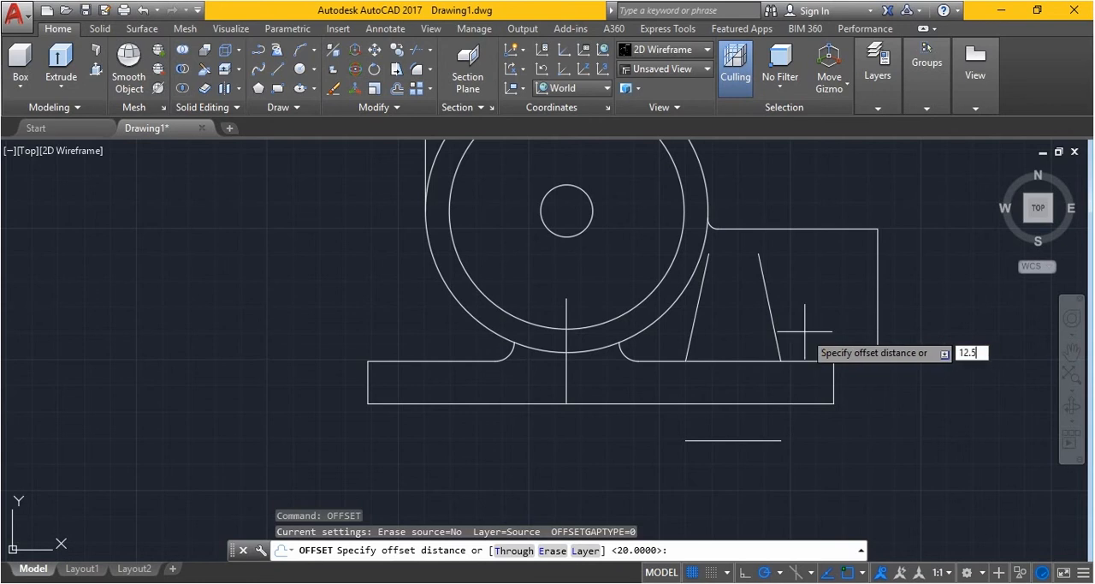
{"action": "key", "text": "Return"}
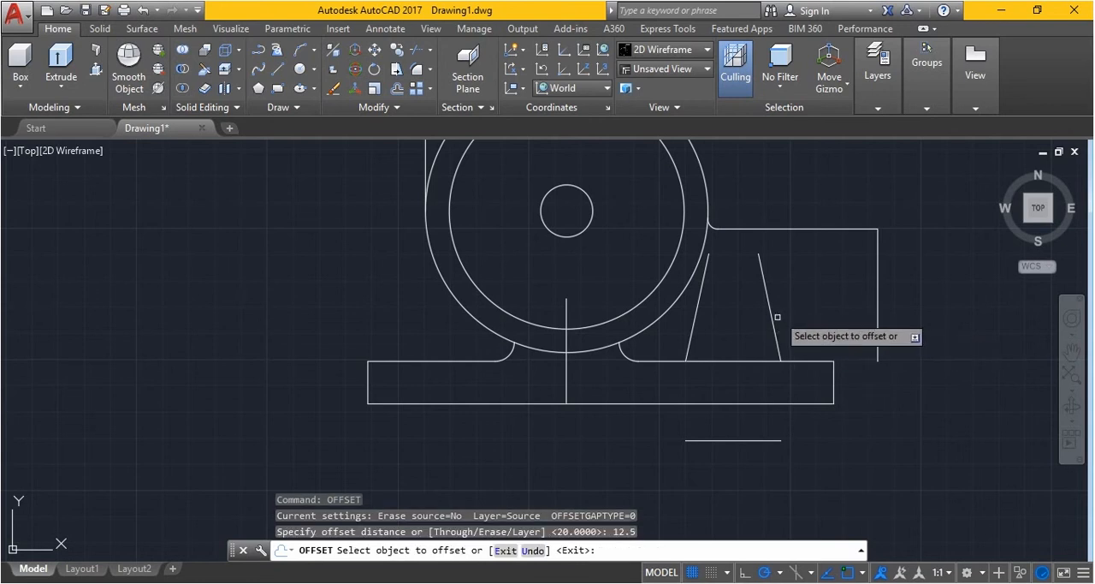
{"action": "left_click", "coordinate": [774, 314]}
{"action": "left_click", "coordinate": [830, 309]}
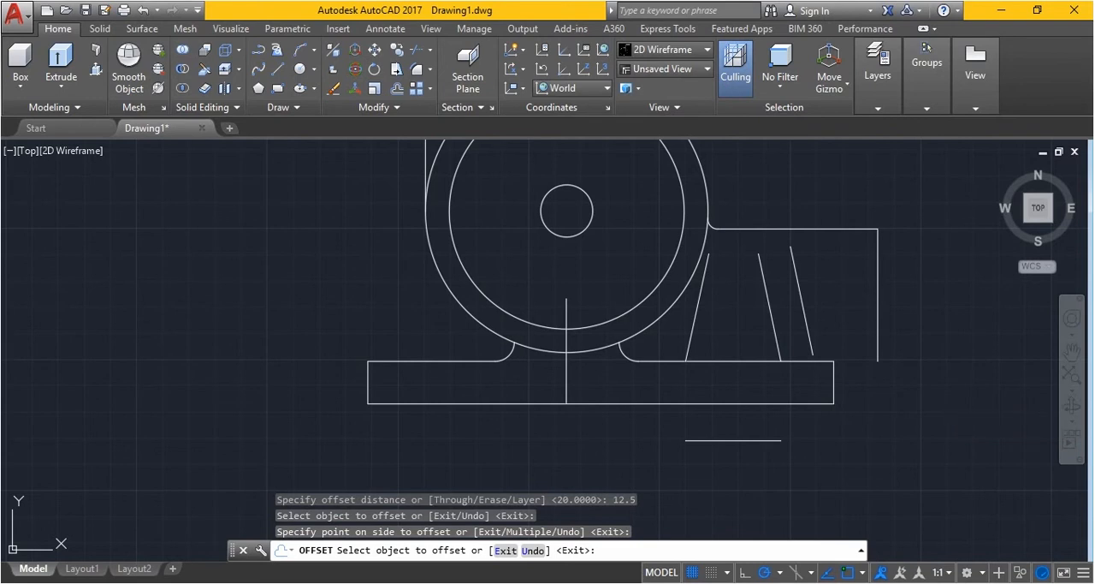
{"action": "key", "text": "Escape"}
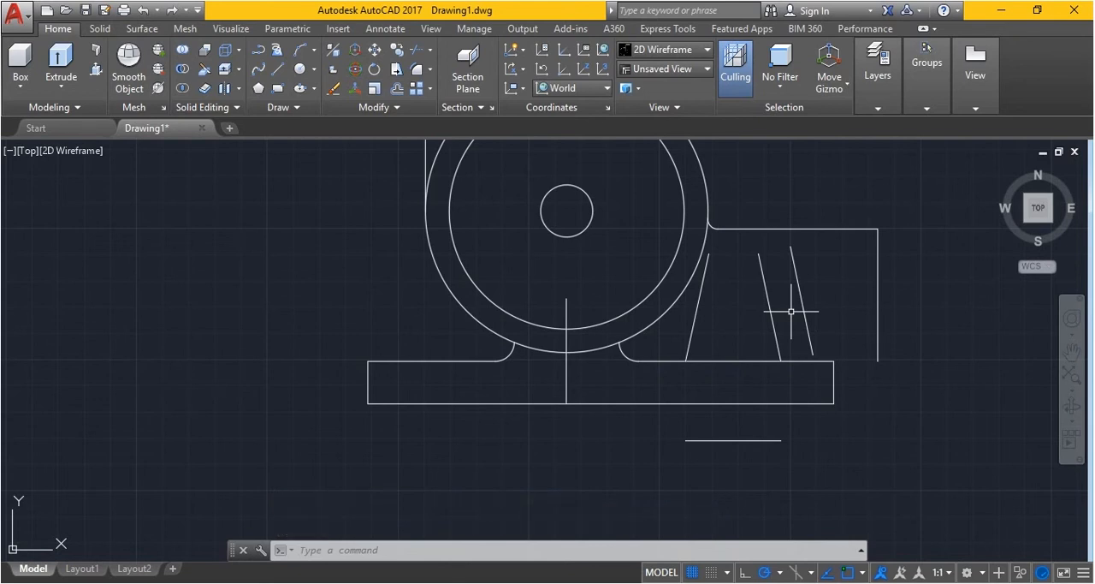
Fillet the lower end of the offset inclined line with the base's upper edge on its right side, using a radius of 7.5
{"action": "type", "text": "f"}
{"action": "key", "text": "Return"}
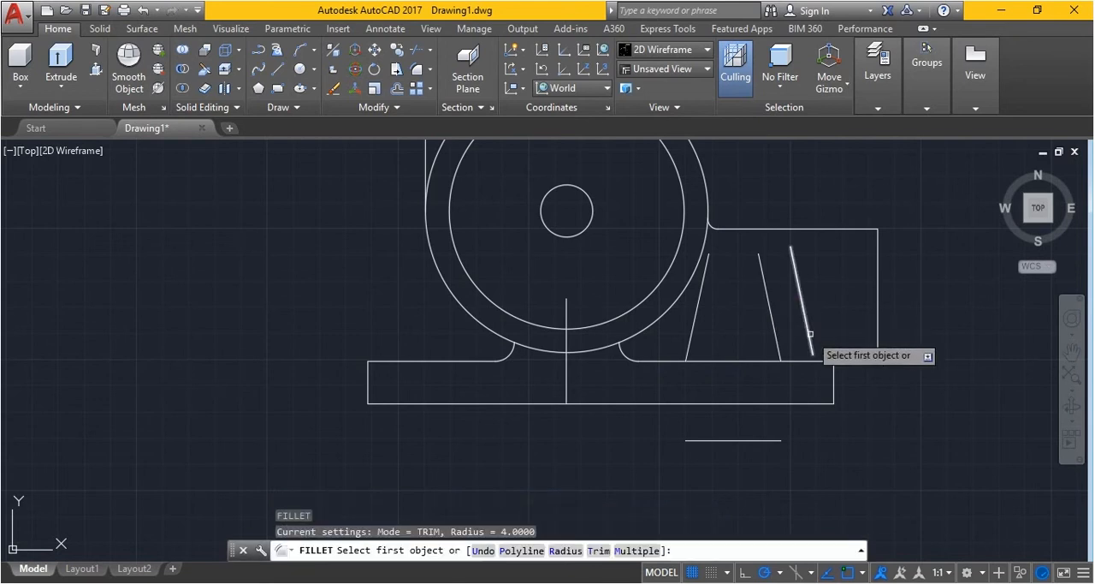
{"action": "left_click", "coordinate": [565, 550]}
{"action": "type", "text": "7."}
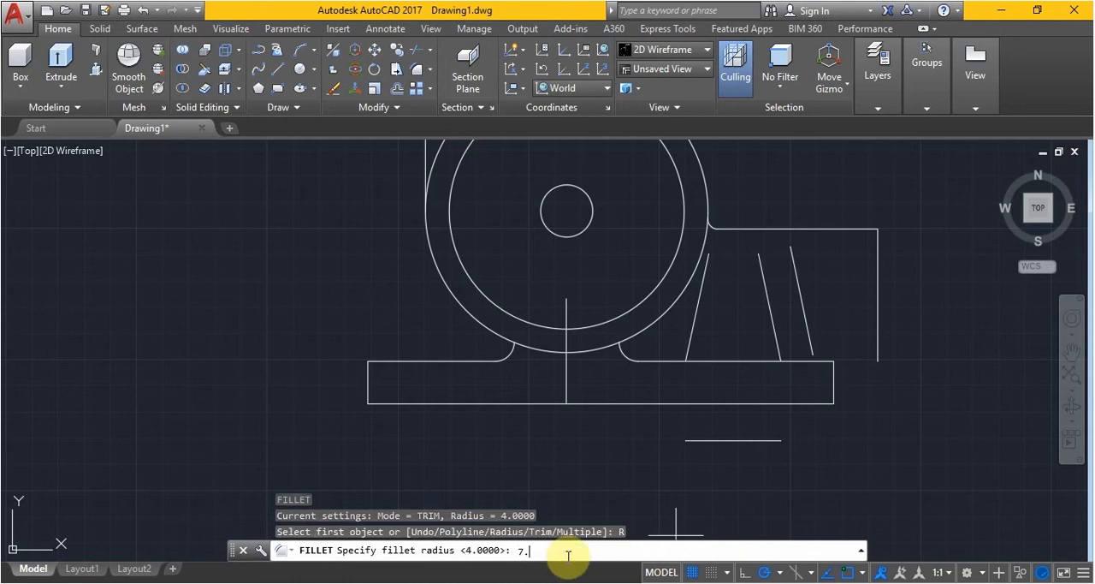
{"action": "type", "text": "5"}
{"action": "key", "text": "Return"}
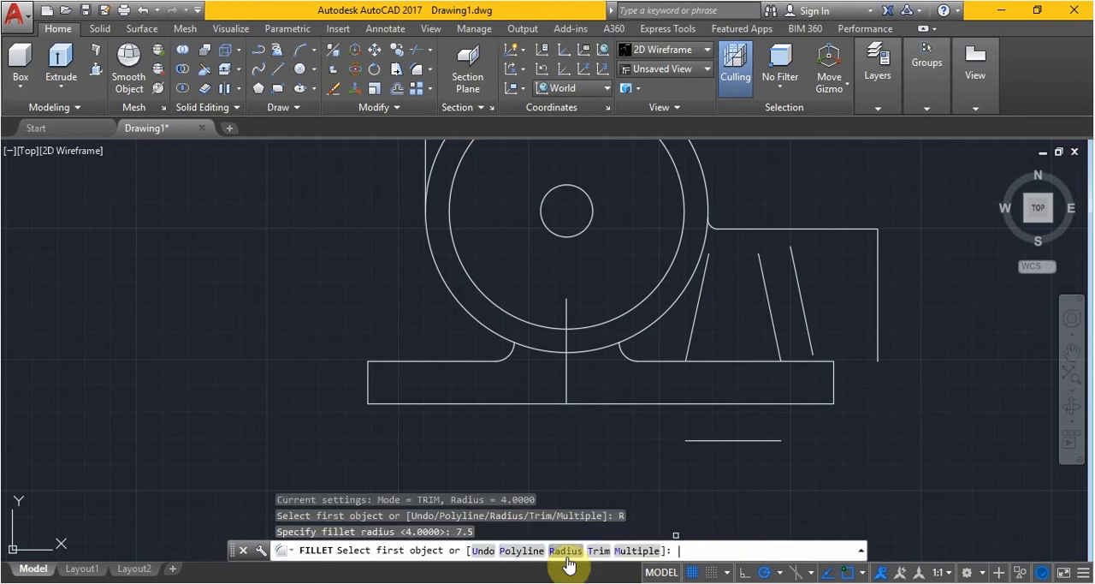
{"action": "left_click", "coordinate": [810, 344]}
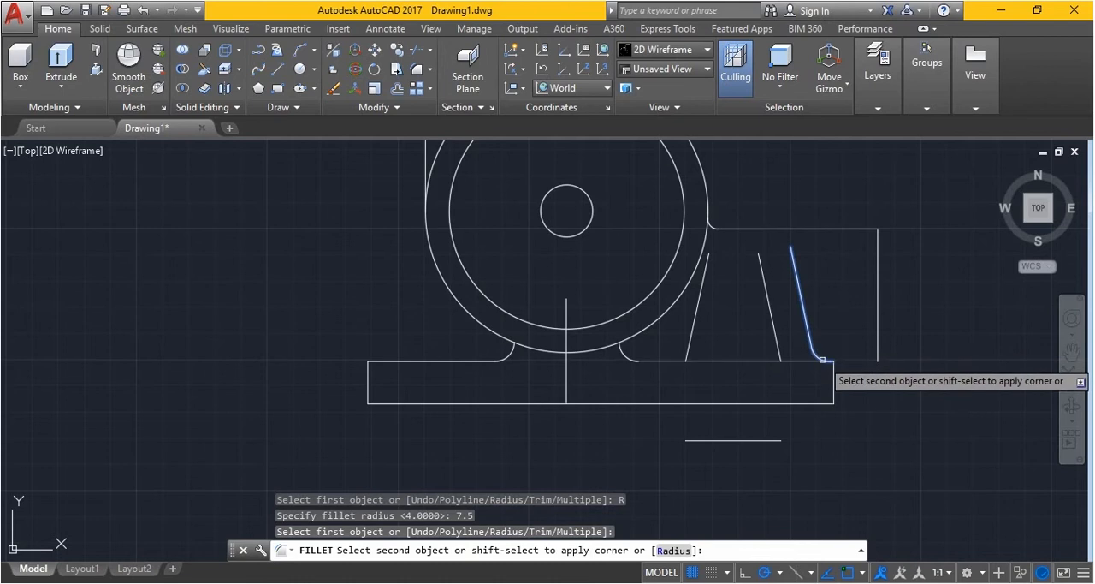
{"action": "left_click", "coordinate": [822, 359]}
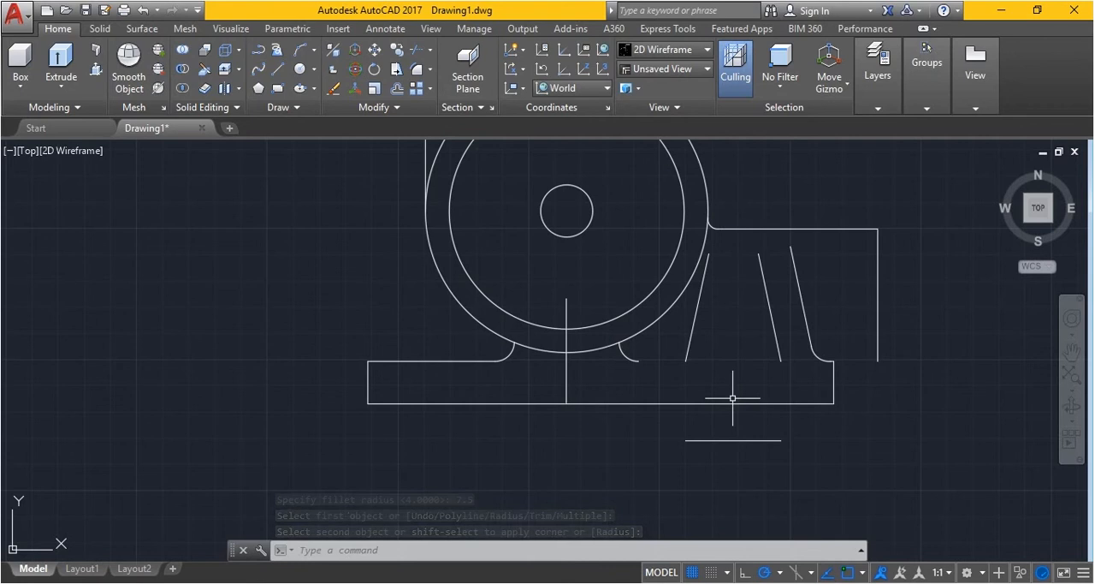
{"action": "key", "text": "Escape"}
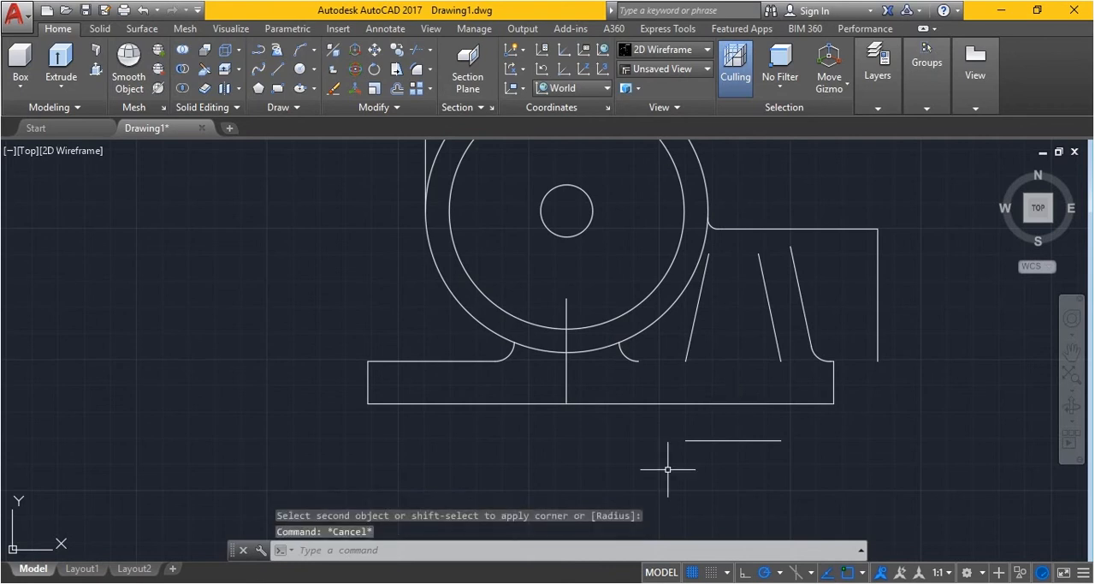
Extend the base's upper edge to the base's right vertical edge
{"action": "type", "text": "ex"}
{"action": "key", "text": "Return"}
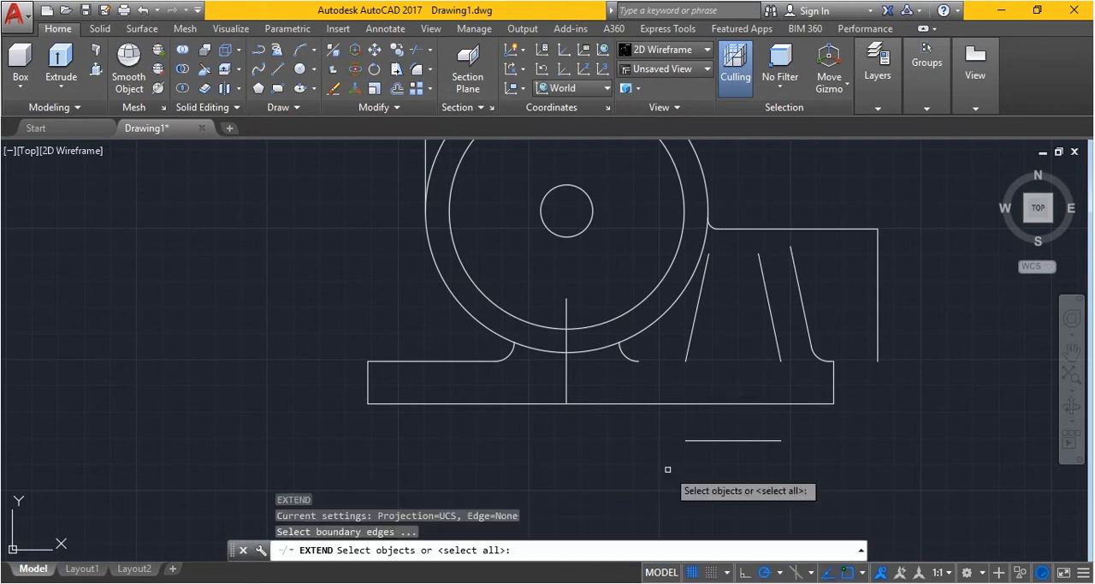
{"action": "left_click", "coordinate": [833, 372]}
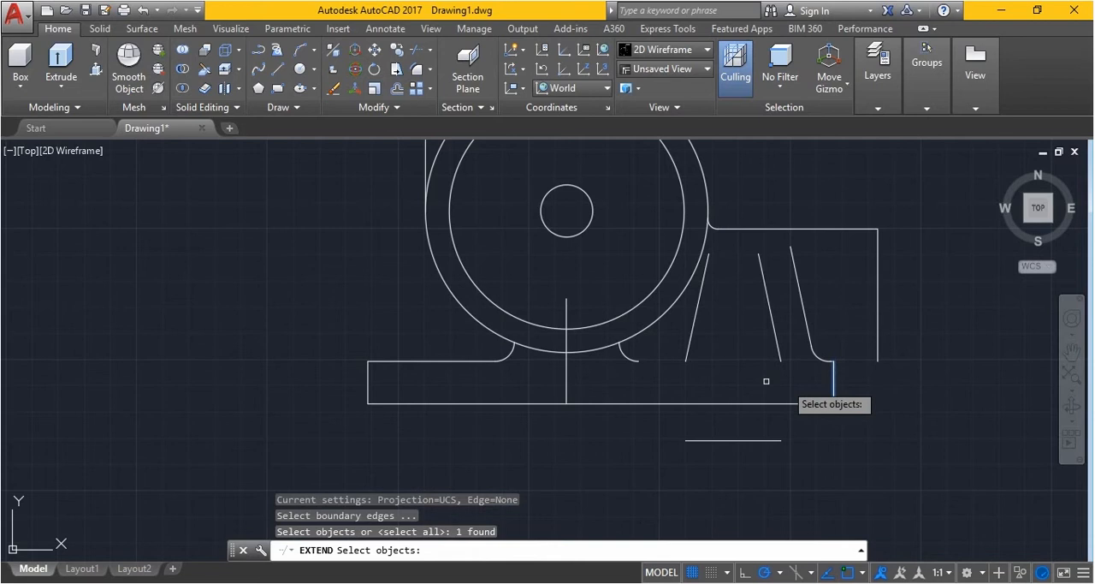
{"action": "key", "text": "Return"}
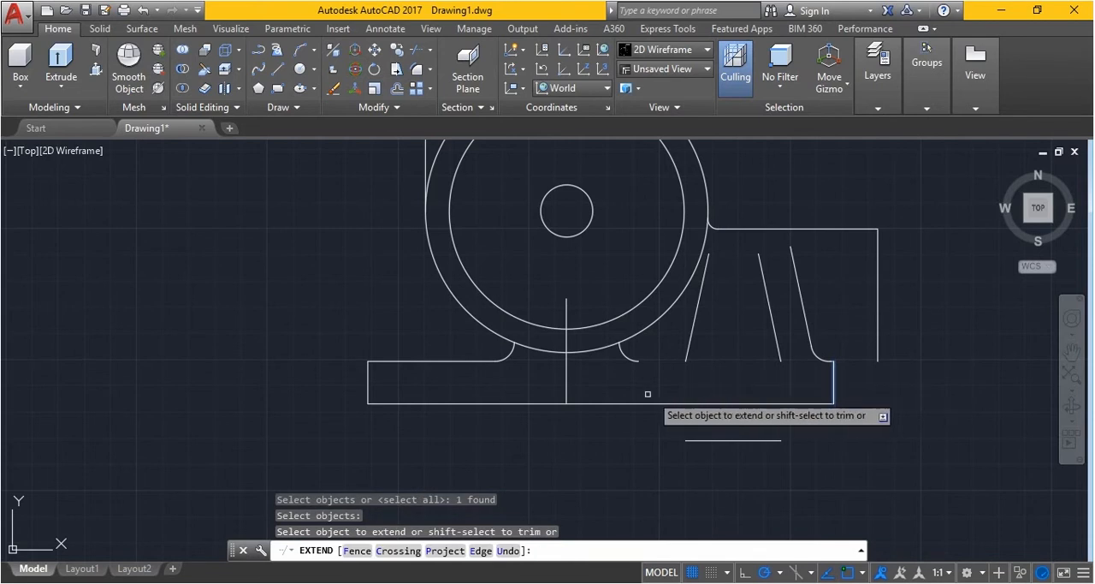
{"action": "left_click", "coordinate": [631, 359]}
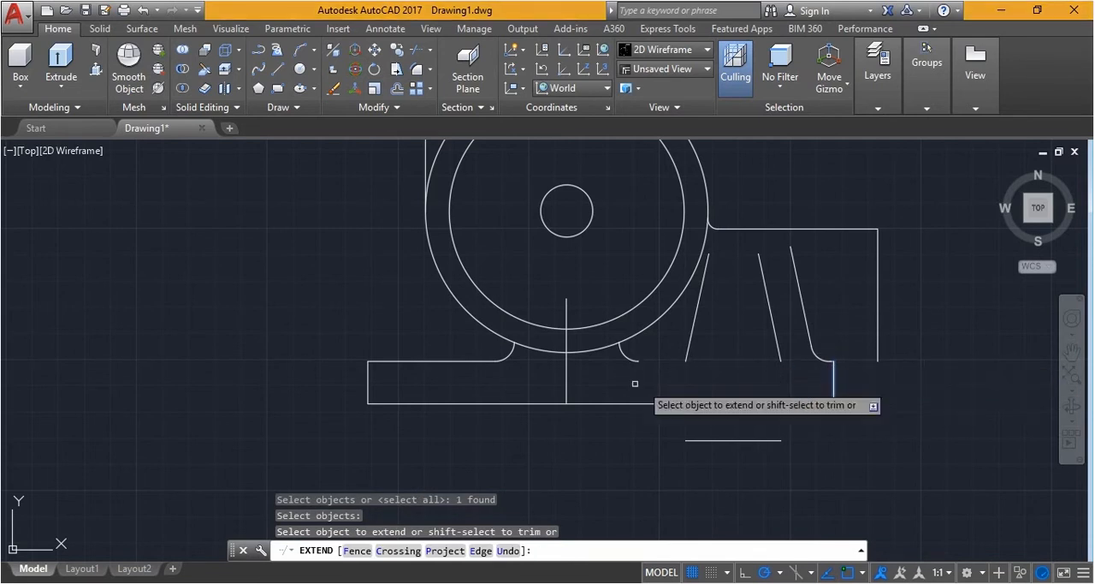
{"action": "left_click", "coordinate": [460, 361]}
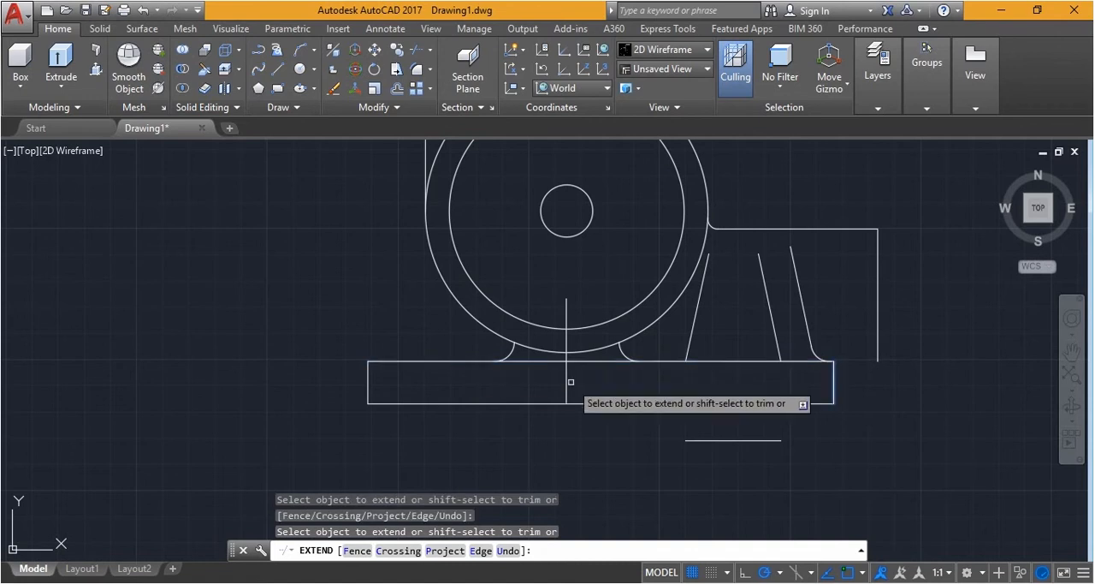
{"action": "key", "text": "Escape"}
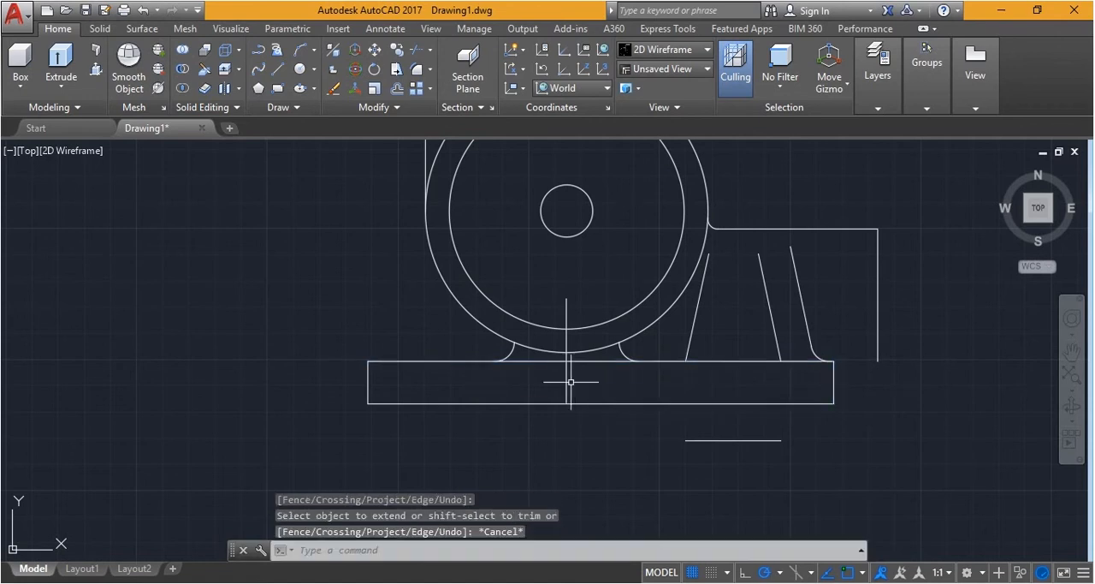
Trim away the part of the base's upper edge between the two fillets beneath the large circle, using all objects as cutting edges
{"action": "type", "text": "tr"}
{"action": "key", "text": "Return"}
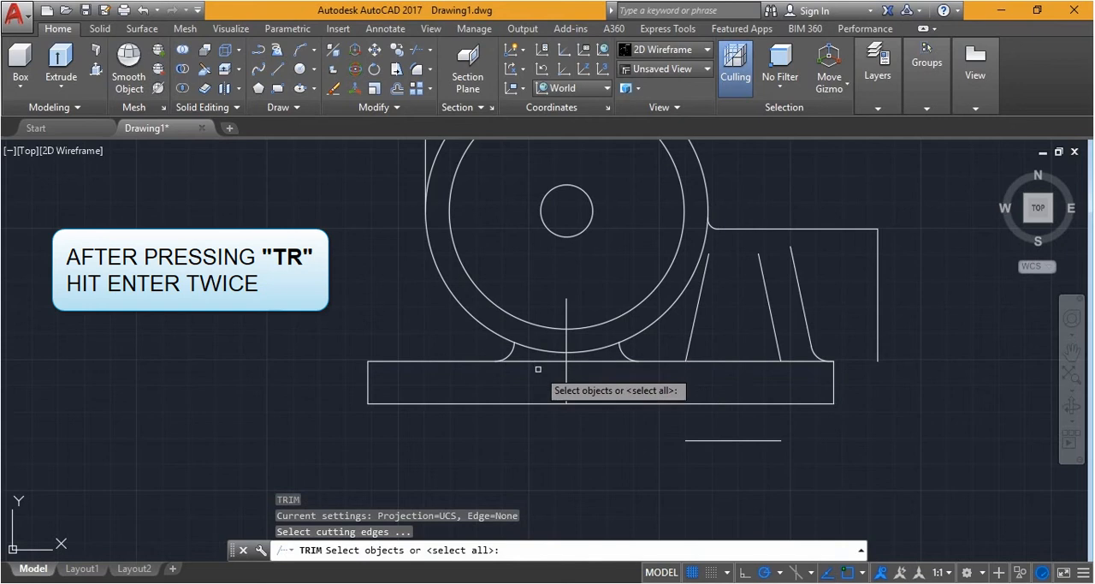
{"action": "key", "text": "Return"}
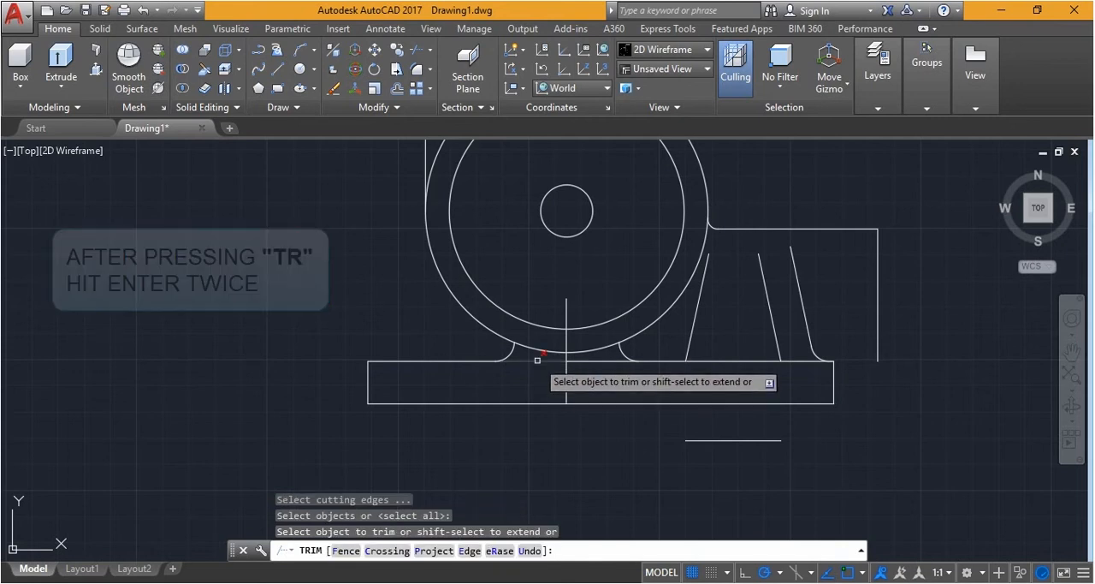
{"action": "left_click", "coordinate": [538, 362]}
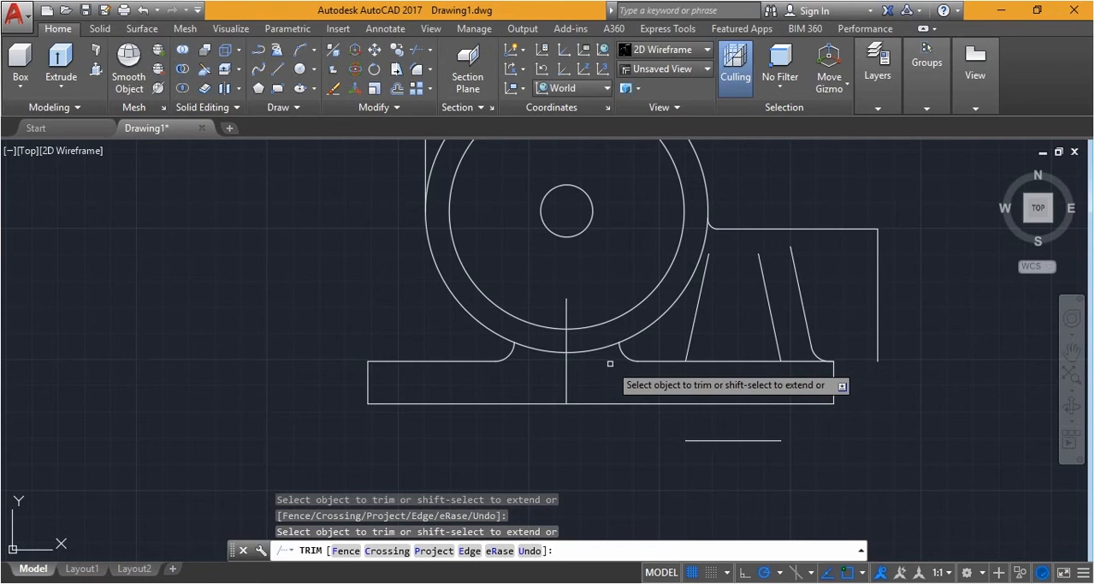
{"action": "key", "text": "Escape"}
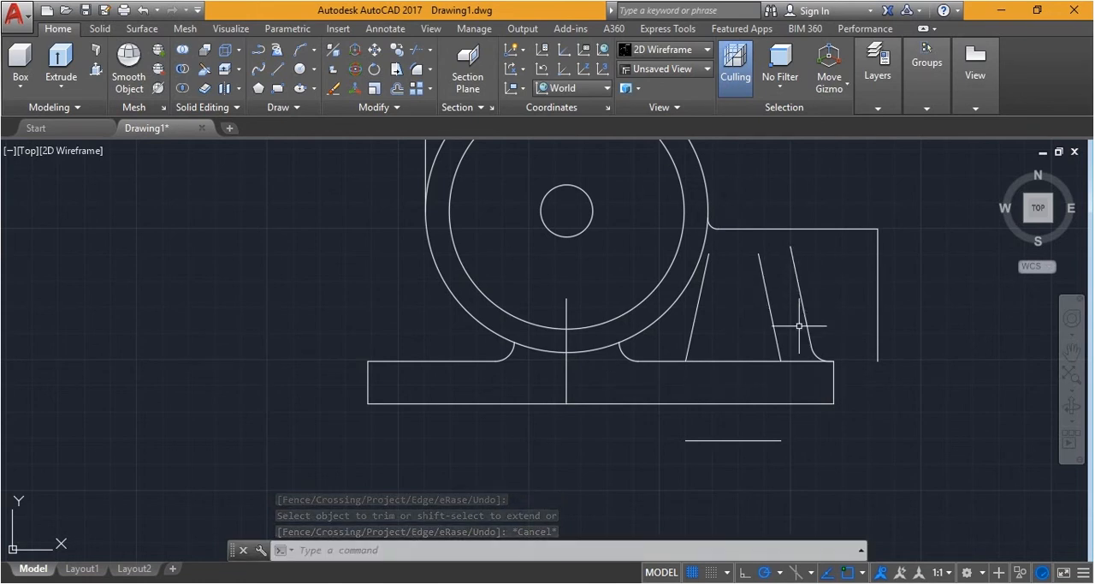
Extend the two right-hand inclined lines up to the horizontal line at the top of the right-side outline
{"action": "left_click", "coordinate": [792, 248]}
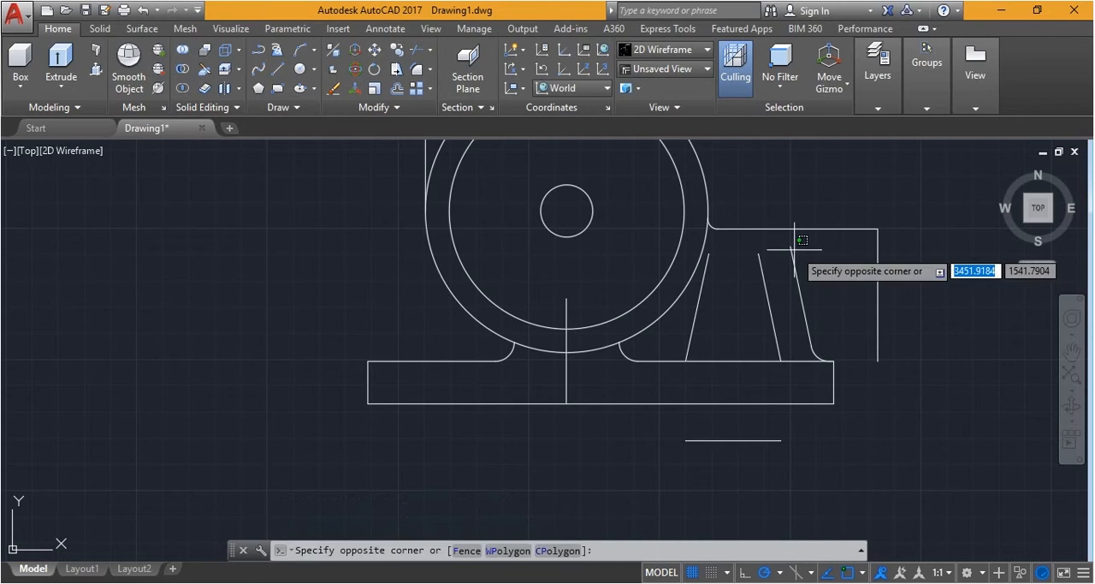
{"action": "key", "text": "Escape"}
{"action": "type", "text": "ex"}
{"action": "key", "text": "Return"}
{"action": "left_click", "coordinate": [807, 229]}
{"action": "key", "text": "Return"}
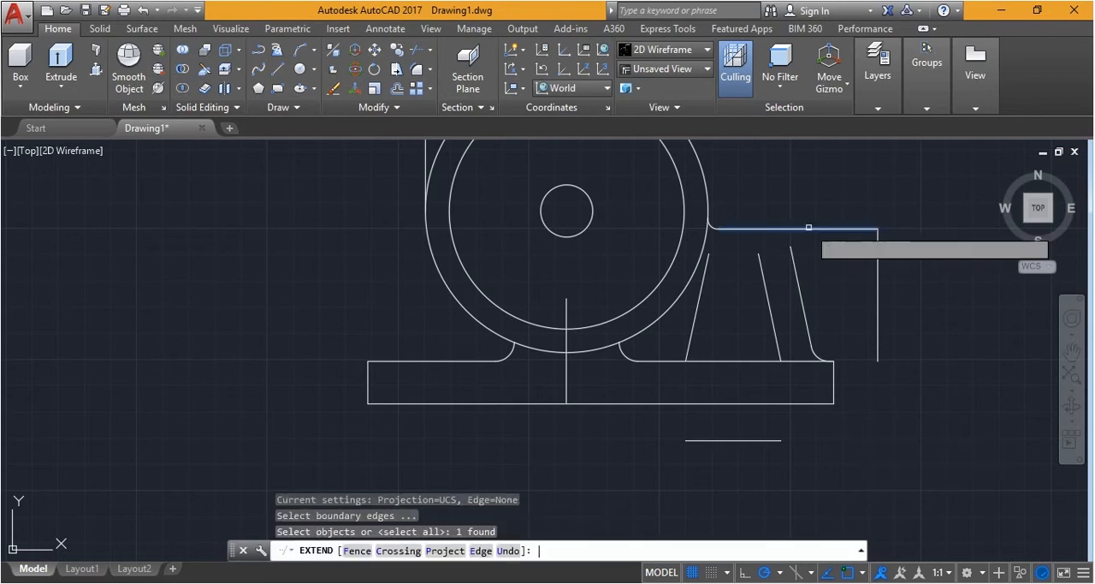
{"action": "left_click", "coordinate": [797, 287]}
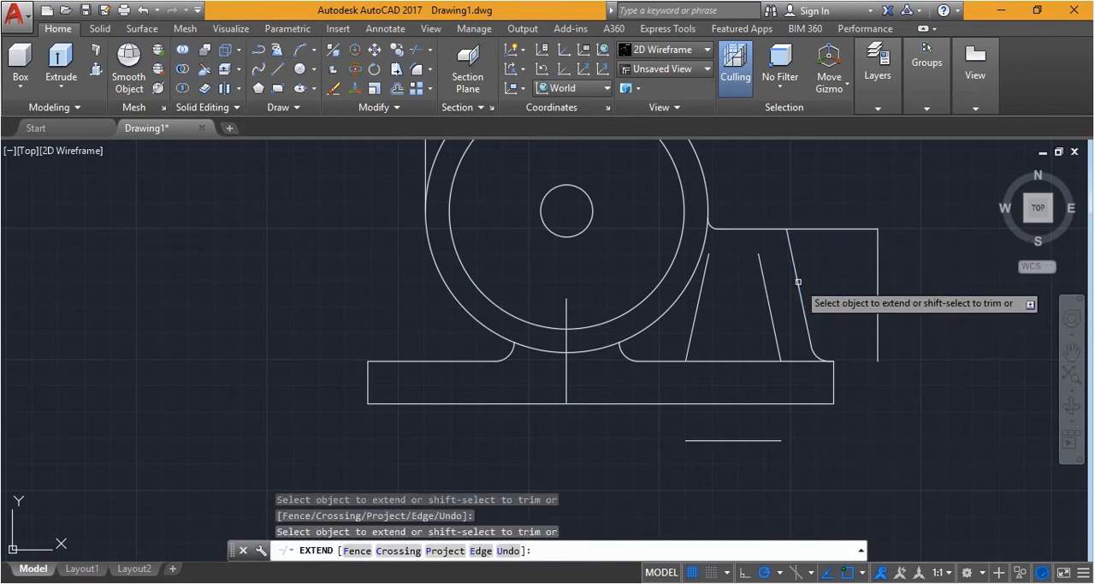
{"action": "left_click", "coordinate": [768, 298]}
{"action": "key", "text": "Escape"}
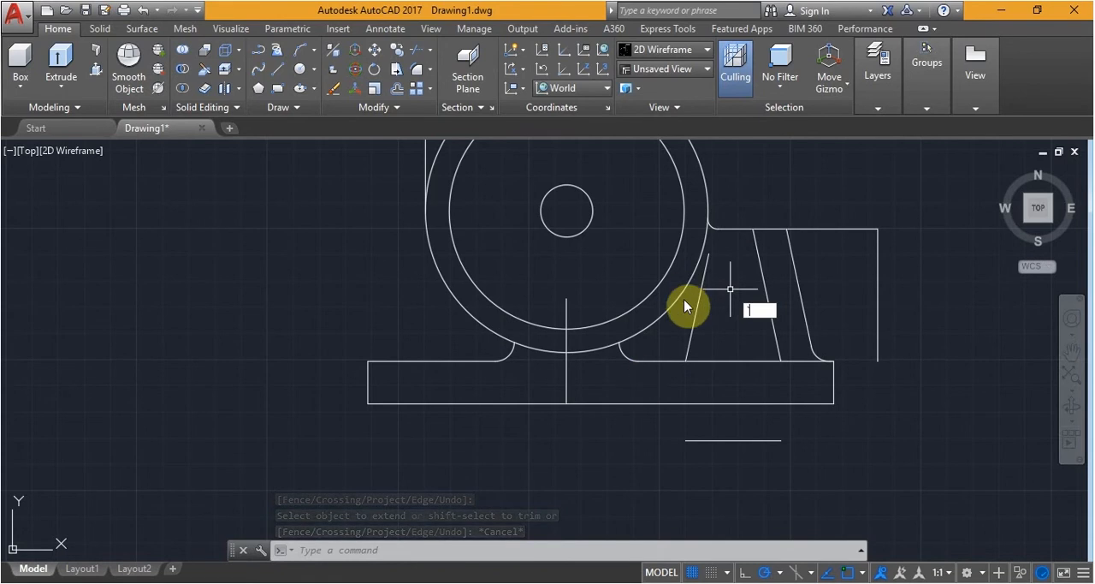
Offset the right-side outline's upper horizontal line 20 downward
{"action": "type", "text": "o"}
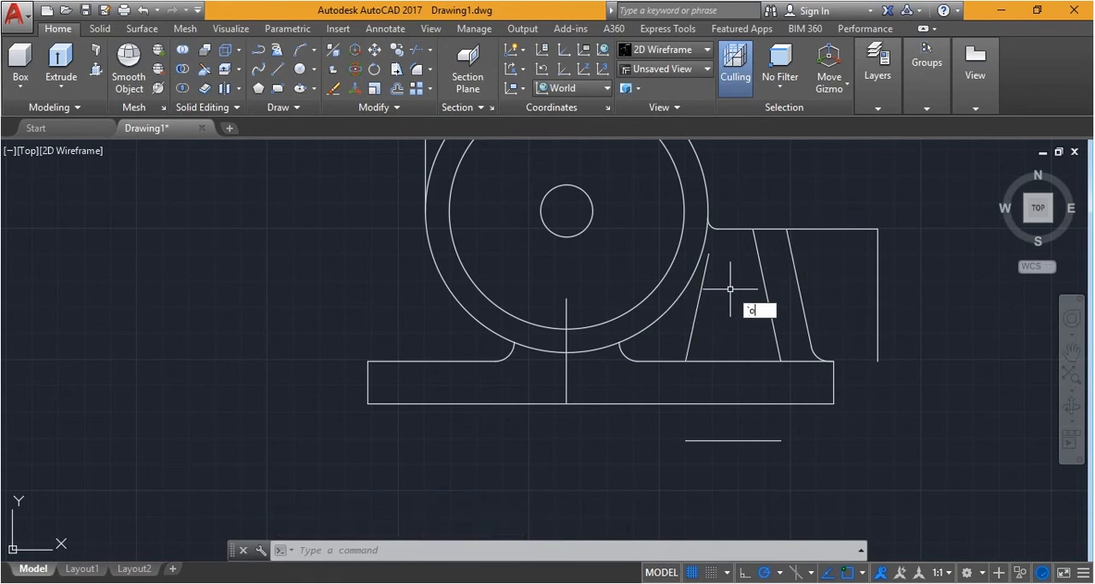
{"action": "key", "text": "Return"}
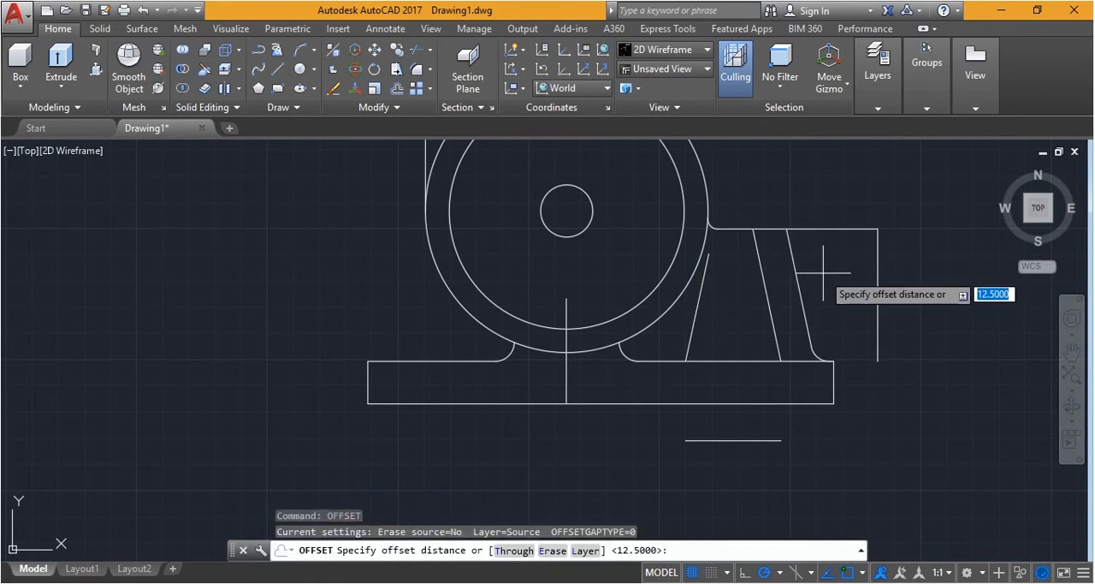
{"action": "type", "text": "20"}
{"action": "key", "text": "Return"}
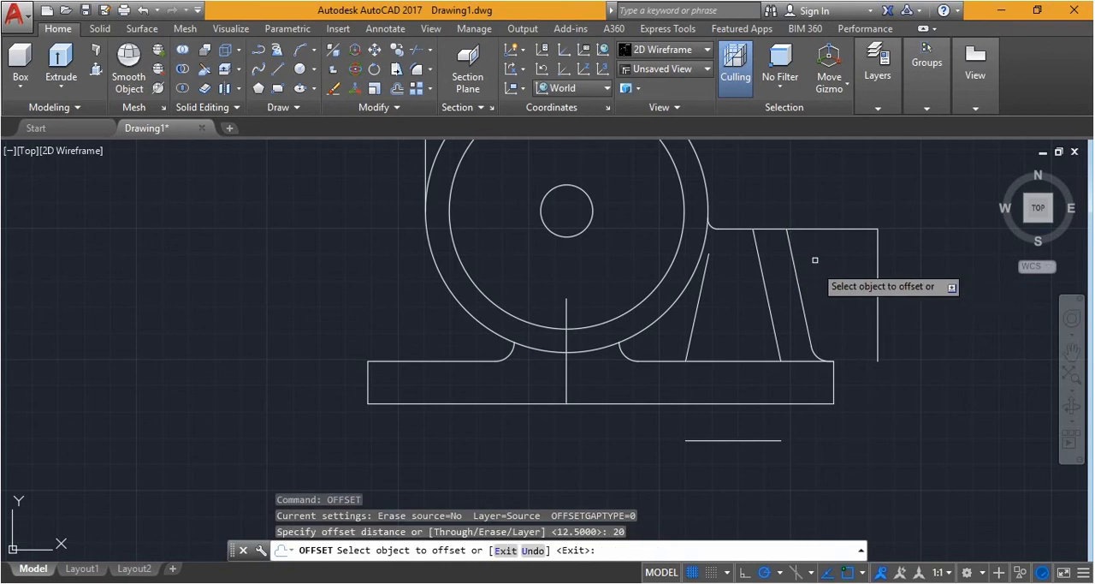
{"action": "left_click", "coordinate": [817, 228]}
{"action": "left_click", "coordinate": [847, 326]}
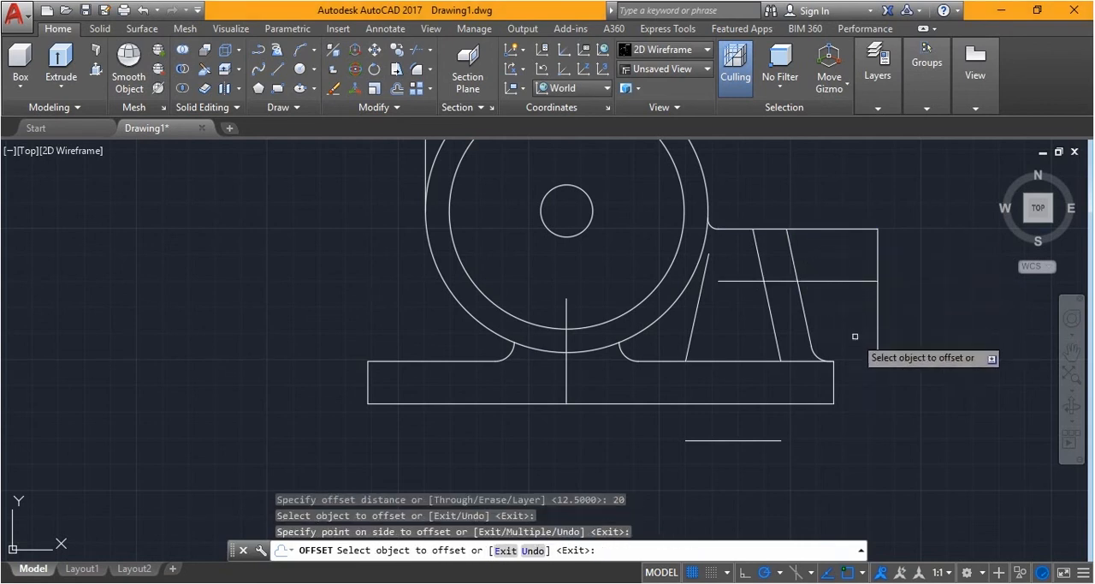
{"action": "key", "text": "Escape"}
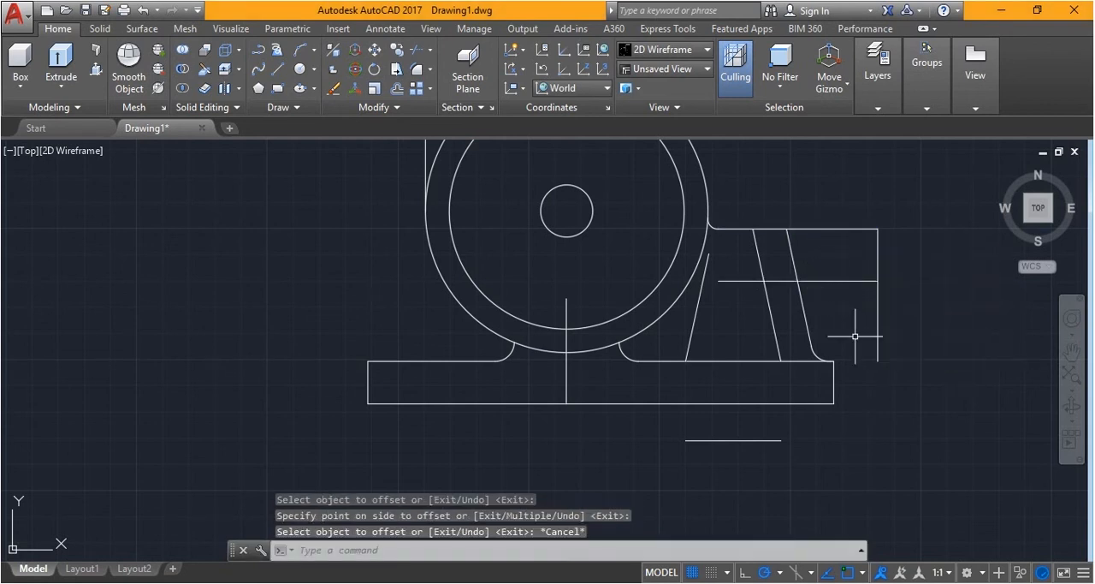
Stretch the left end of the offset horizontal line to the outer circle, past the left inclined line
{"action": "left_click", "coordinate": [730, 280]}
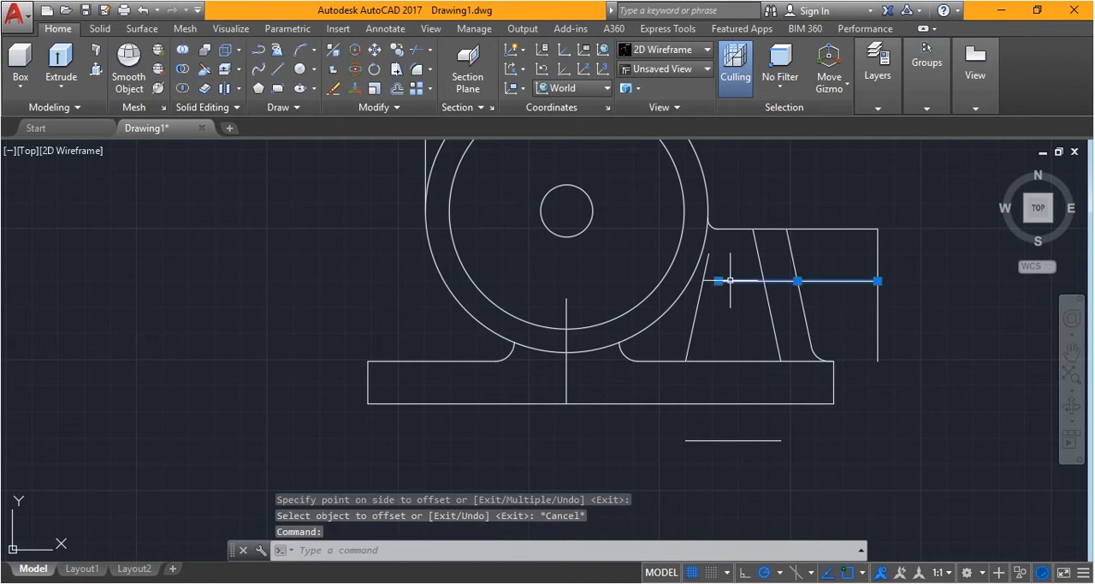
{"action": "left_click", "coordinate": [718, 280]}
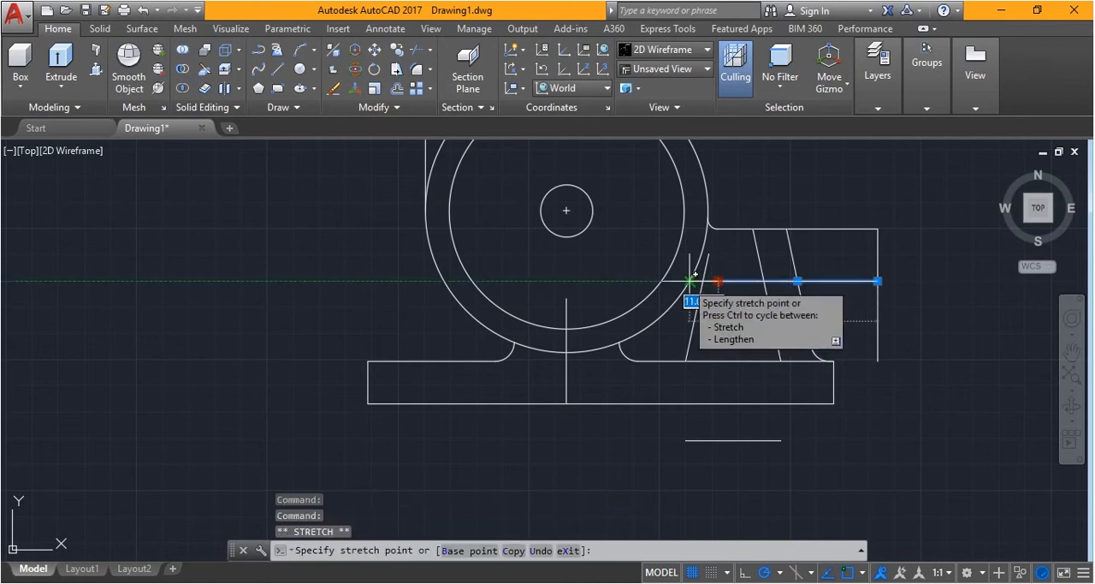
{"action": "left_click", "coordinate": [691, 281]}
{"action": "key", "text": "Escape"}
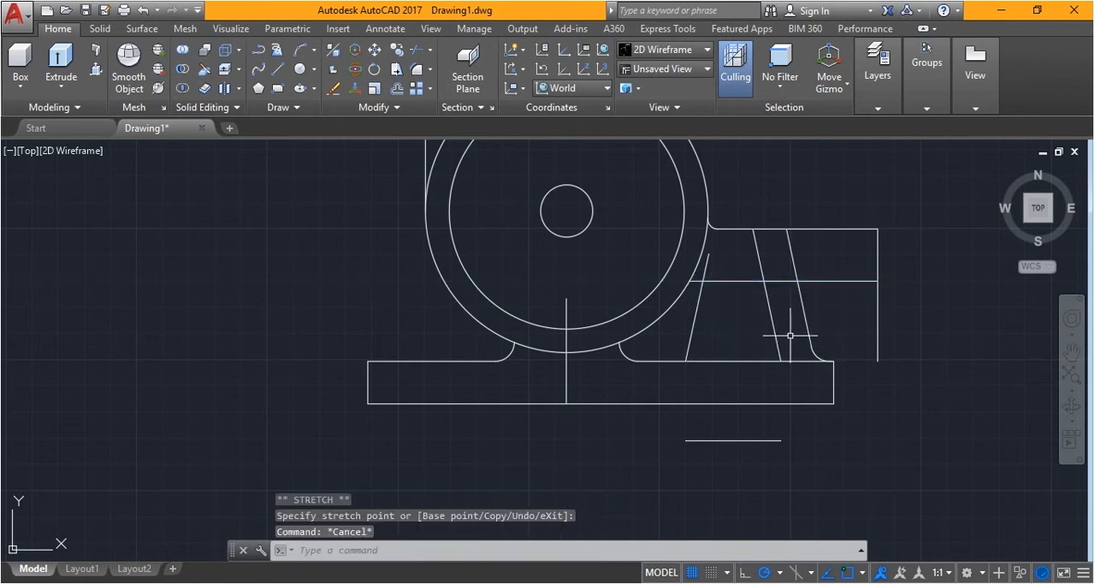
Trim the offset line and inner inclined lines into a trapezoid, and cut the upper horizontal line back to the outer inclined line
{"action": "type", "text": "tr"}
{"action": "key", "text": "Return"}
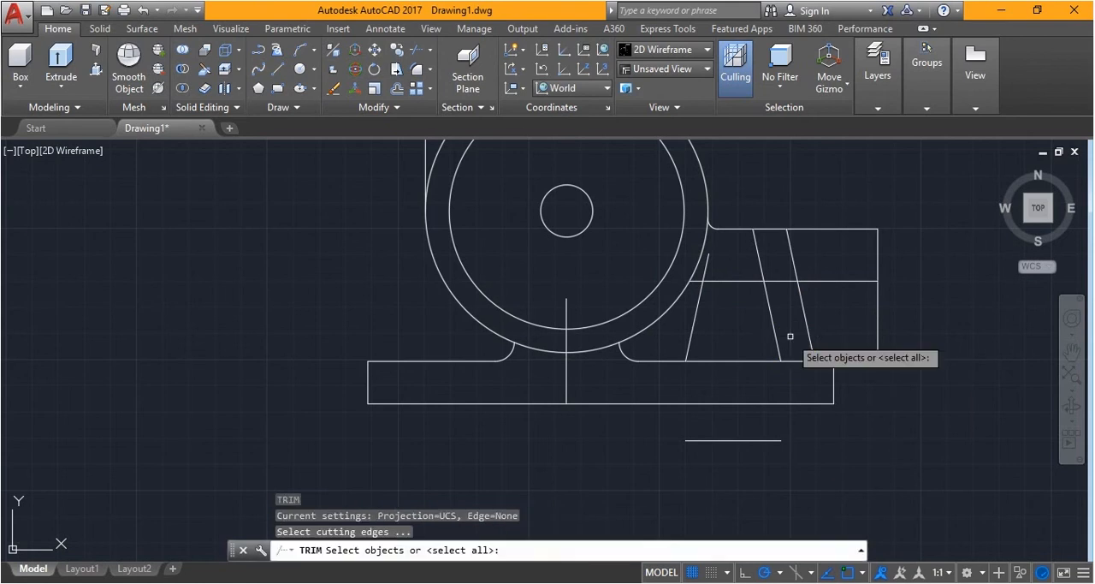
{"action": "key", "text": "Return"}
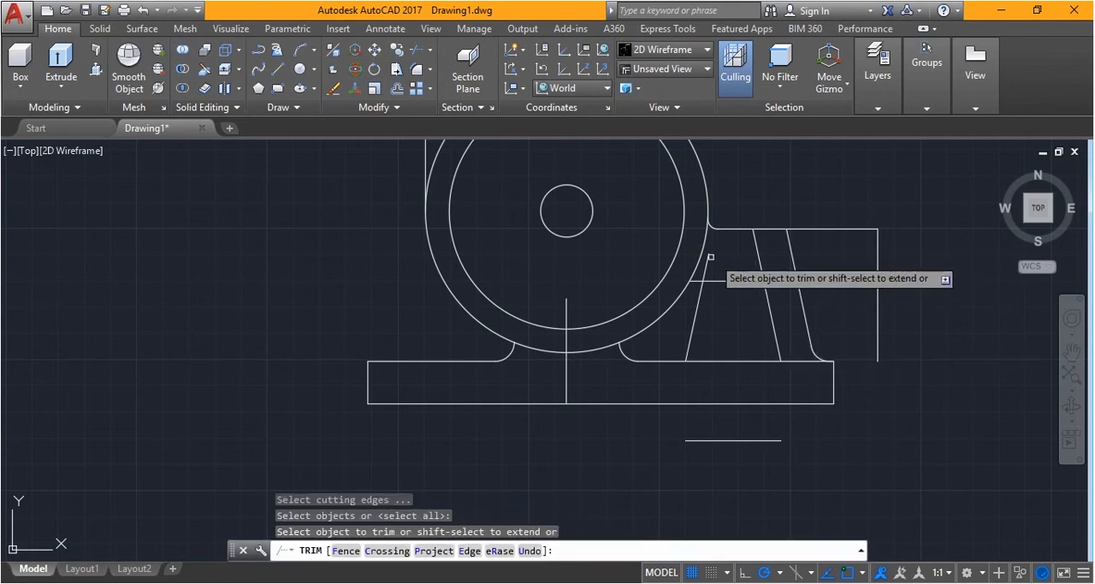
{"action": "left_click", "coordinate": [698, 281]}
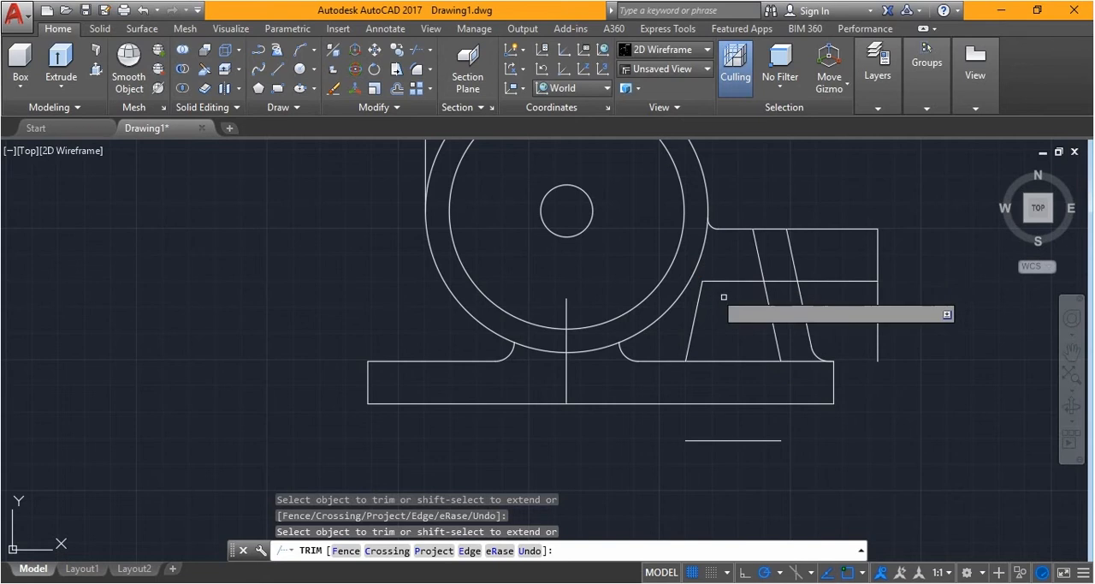
{"action": "left_click", "coordinate": [756, 253]}
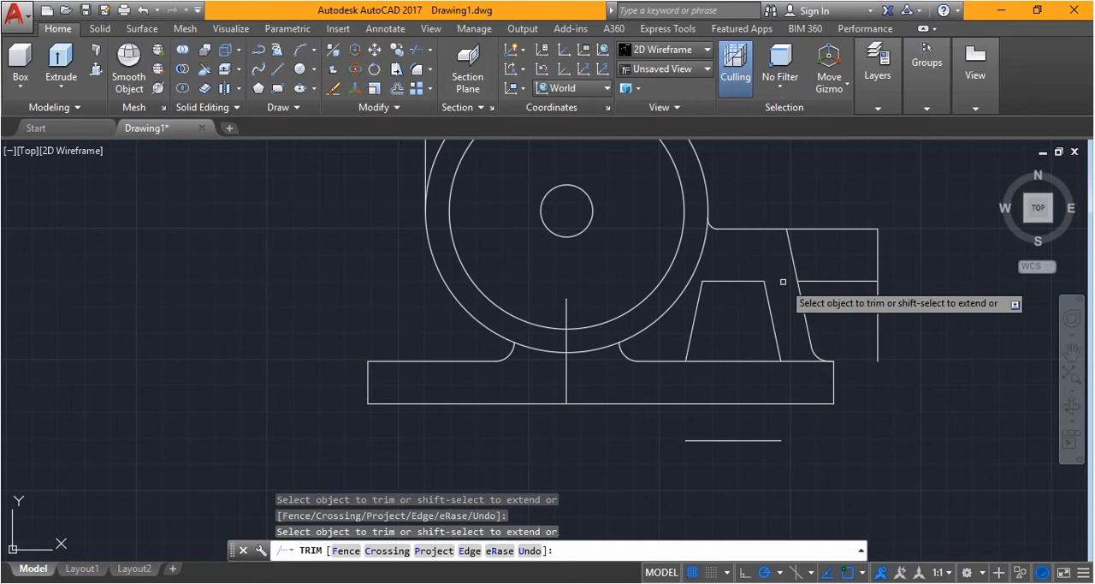
{"action": "left_click", "coordinate": [944, 351]}
{"action": "left_click", "coordinate": [881, 242]}
{"action": "key", "text": "Escape"}
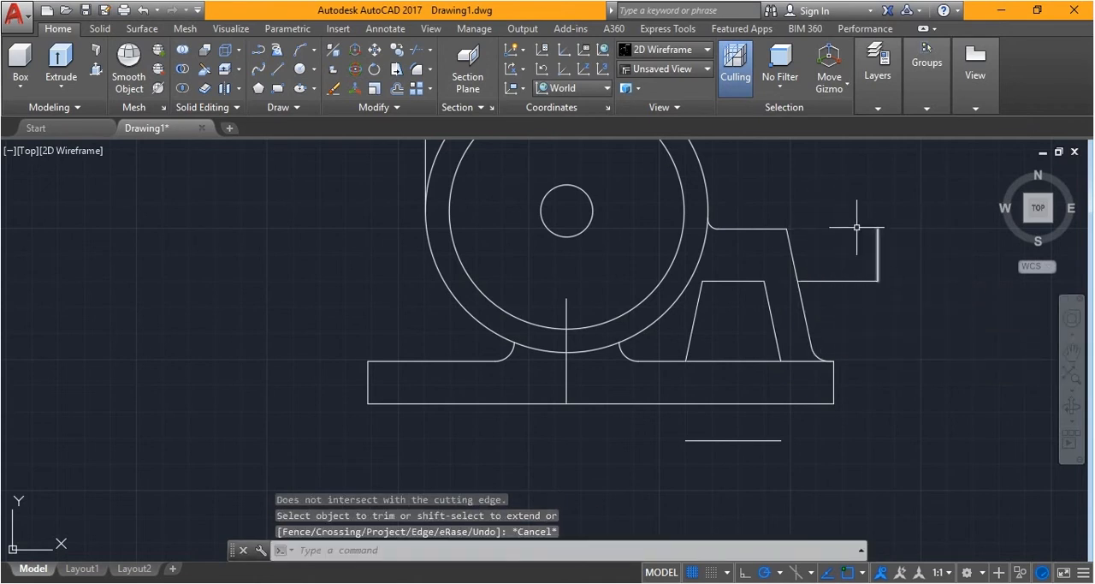
Delete the leftover vertical and horizontal line pieces to the right of the outer inclined line
{"action": "left_click", "coordinate": [832, 201]}
{"action": "left_click", "coordinate": [939, 317]}
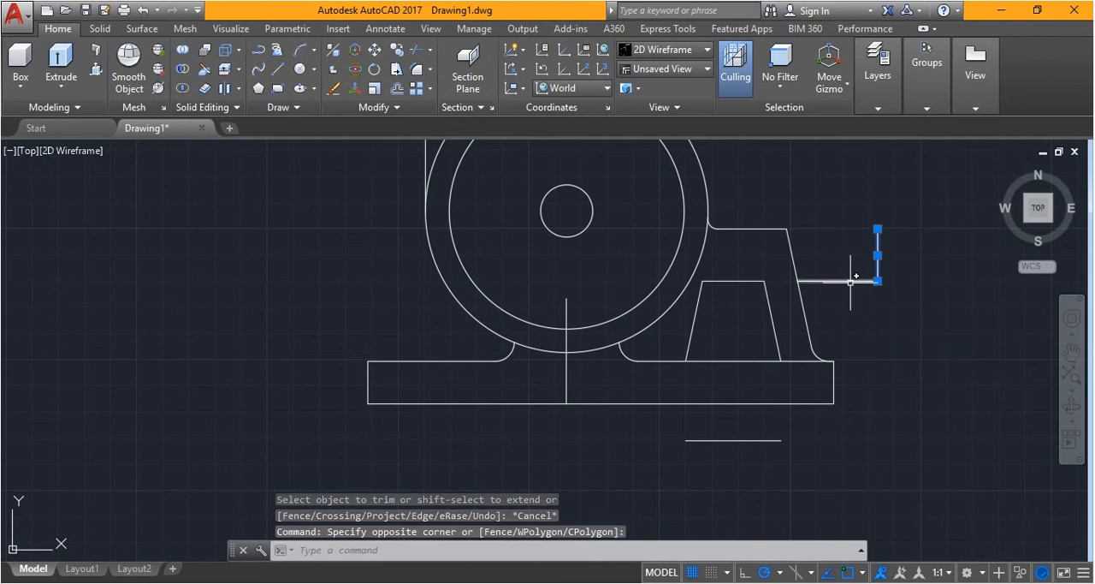
{"action": "left_click", "coordinate": [851, 280]}
{"action": "key", "text": "Delete"}
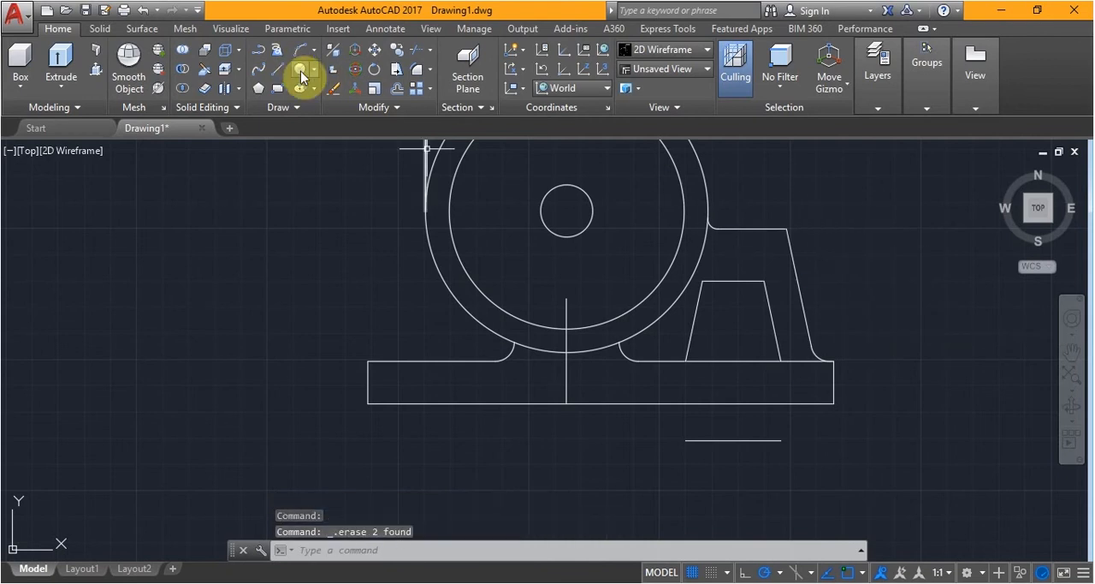
Fillet the corner between the upper horizontal line and the outer inclined line with a radius of 12.5
{"action": "left_click", "coordinate": [414, 76]}
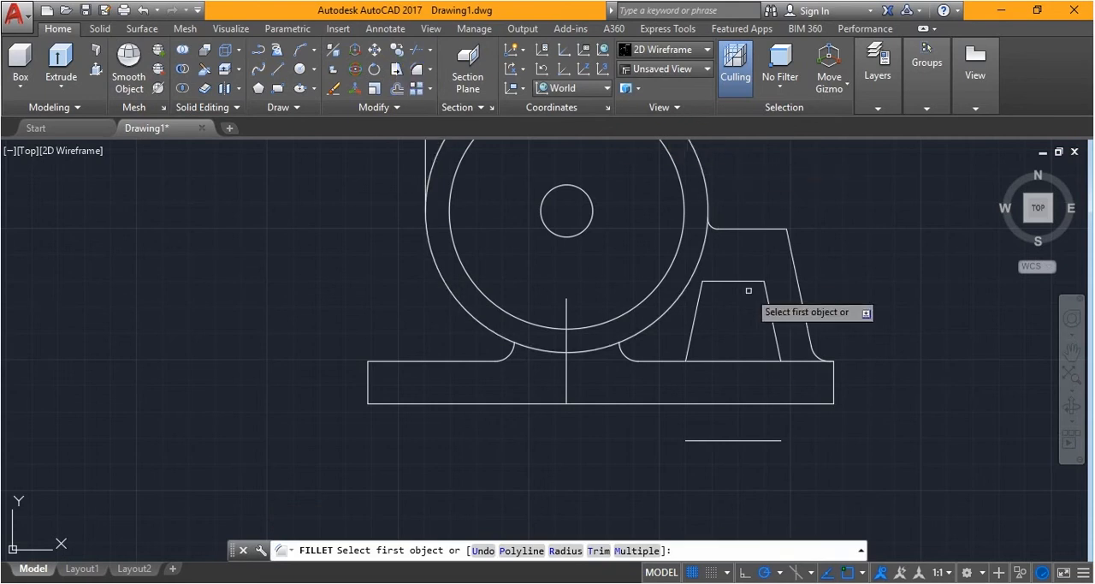
{"action": "left_click", "coordinate": [565, 550]}
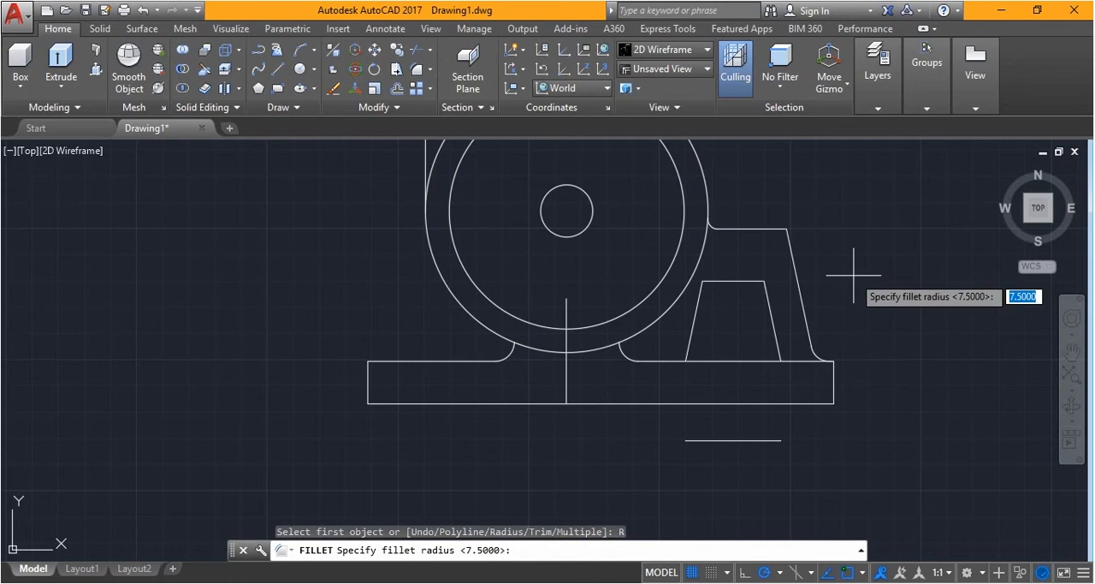
{"action": "type", "text": "12.5"}
{"action": "key", "text": "Return"}
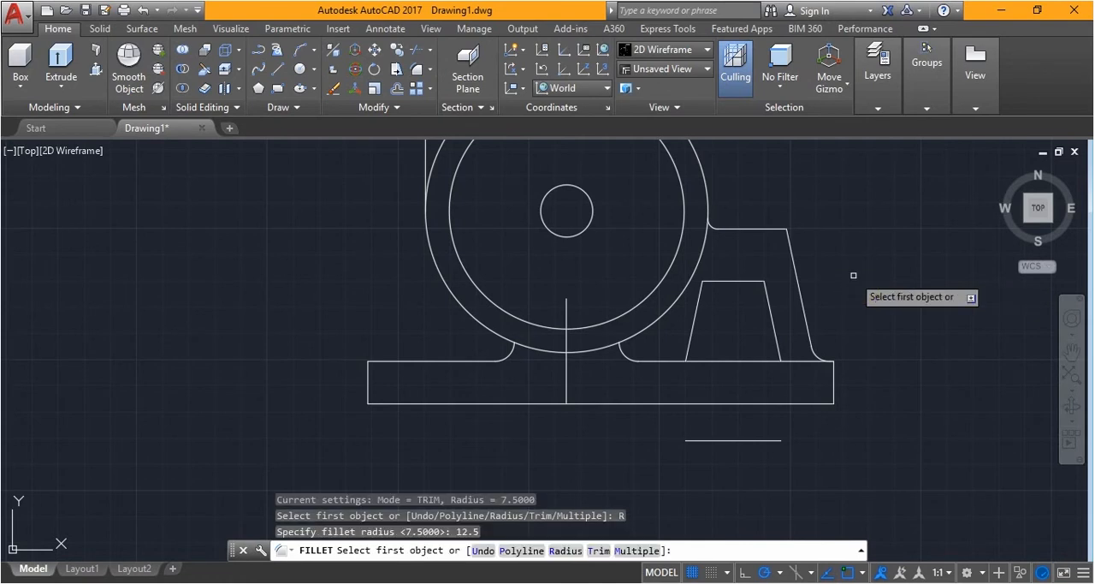
{"action": "left_click", "coordinate": [791, 247]}
{"action": "left_click", "coordinate": [765, 229]}
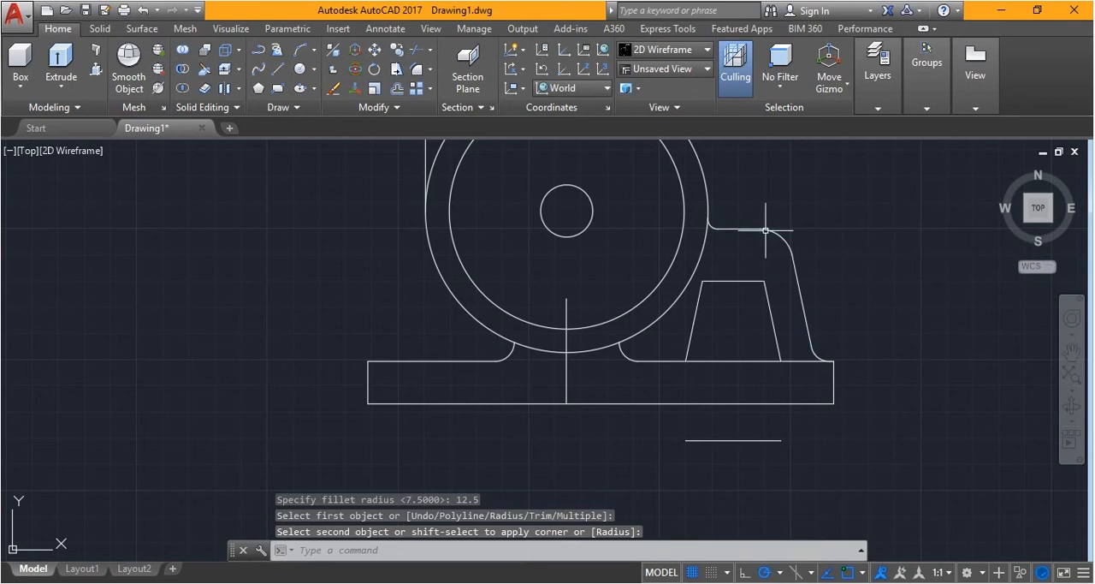
Fillet the upper right corner of the trapezoidal opening with a radius of 7
{"action": "key", "text": "Return"}
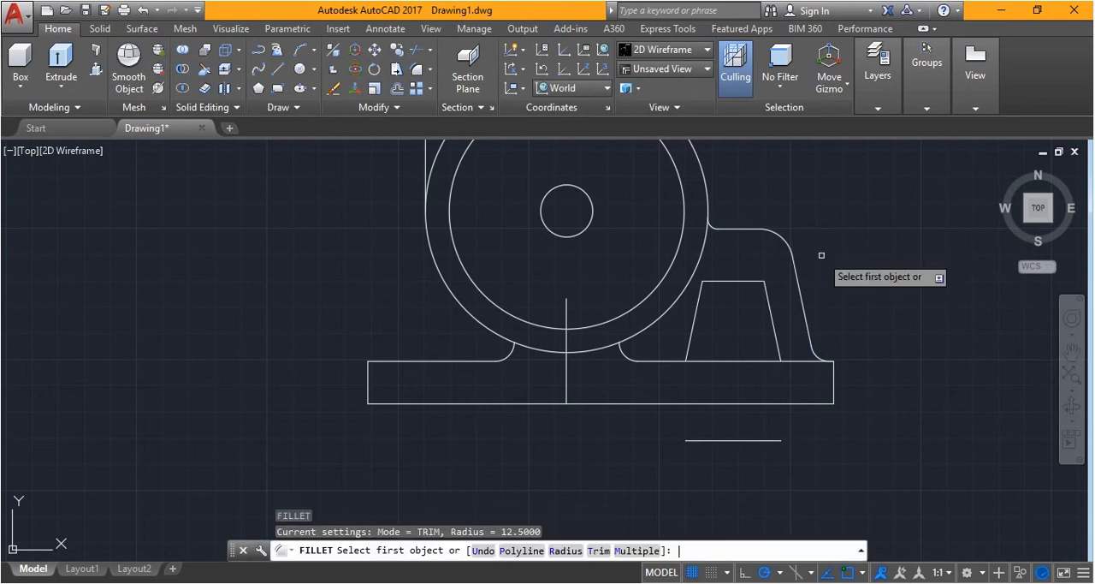
{"action": "left_click", "coordinate": [556, 550]}
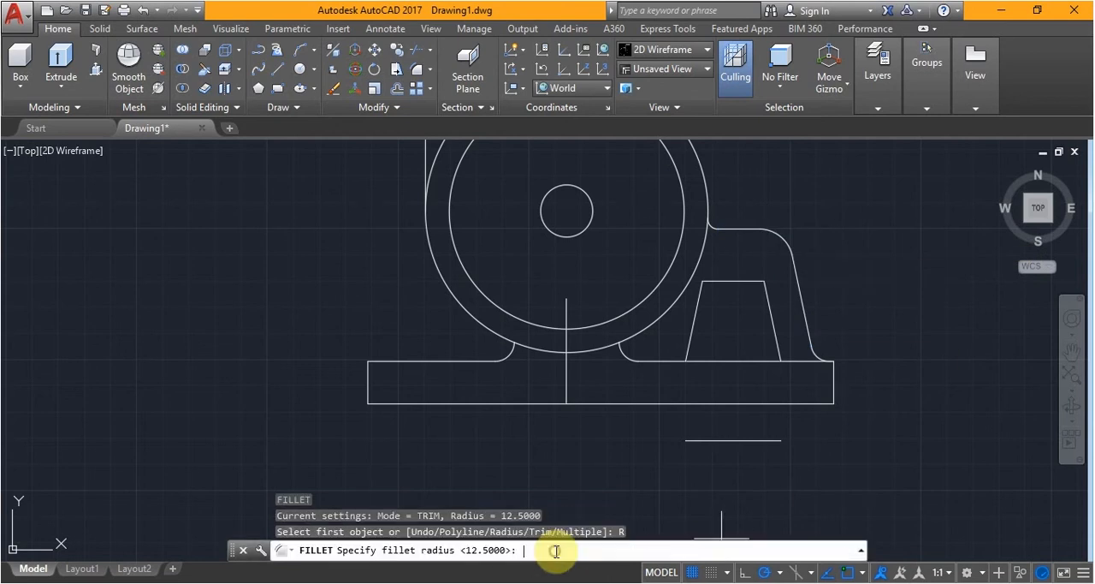
{"action": "type", "text": "7"}
{"action": "key", "text": "Return"}
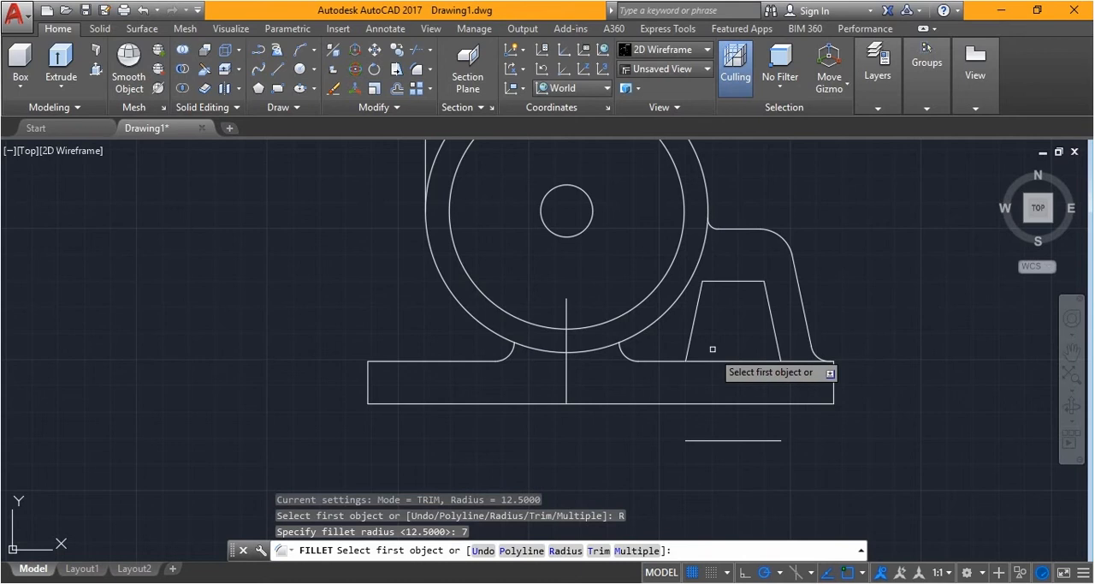
{"action": "left_click", "coordinate": [745, 281]}
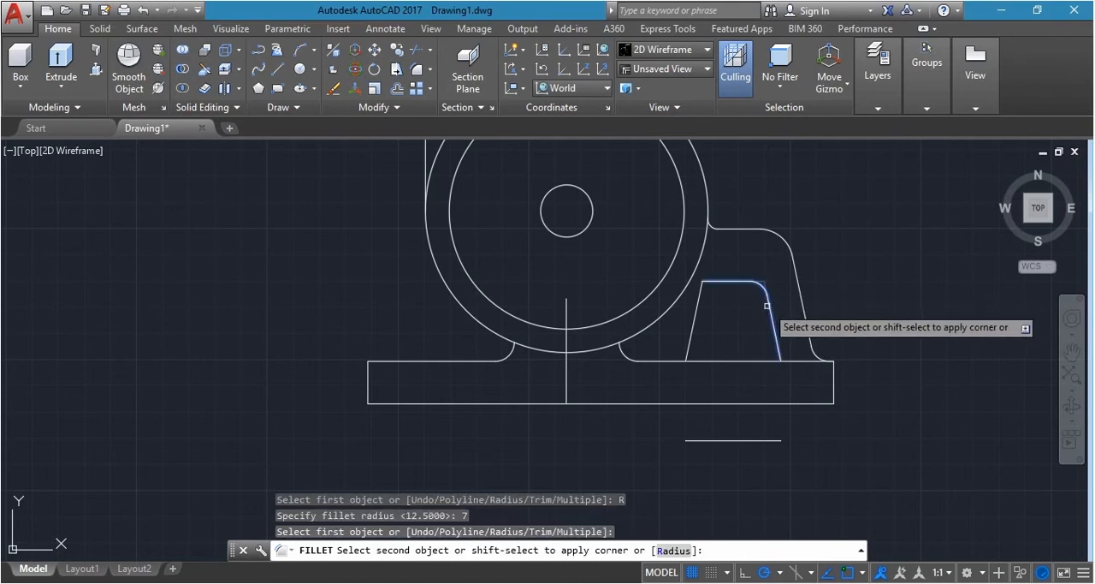
{"action": "left_click", "coordinate": [767, 309]}
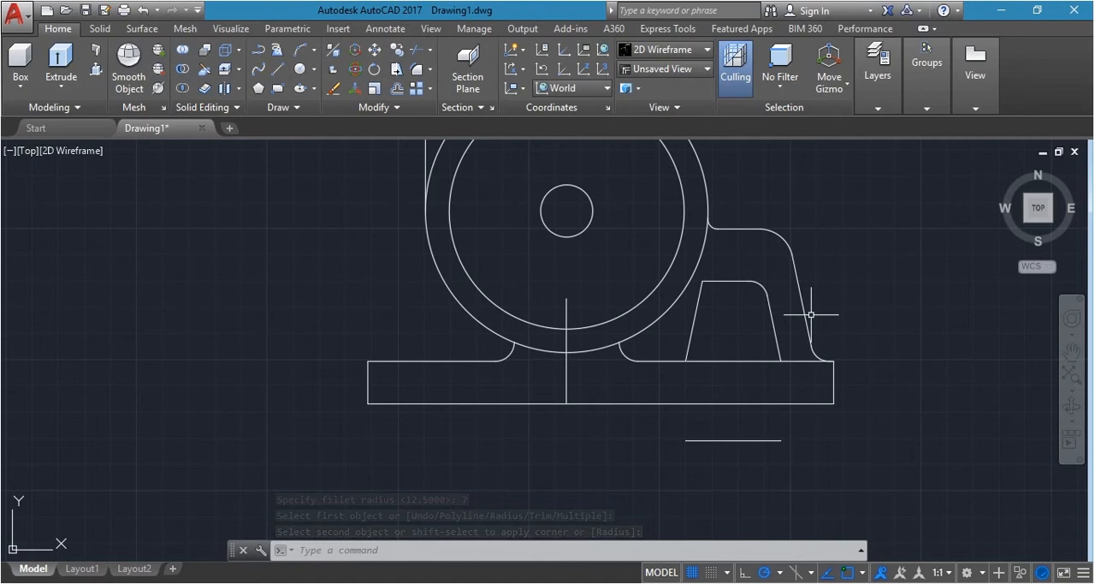
Fillet the upper left corner of the trapezoidal opening with the same radius of 7
{"action": "type", "text": "f"}
{"action": "key", "text": "Return"}
{"action": "left_click", "coordinate": [715, 281]}
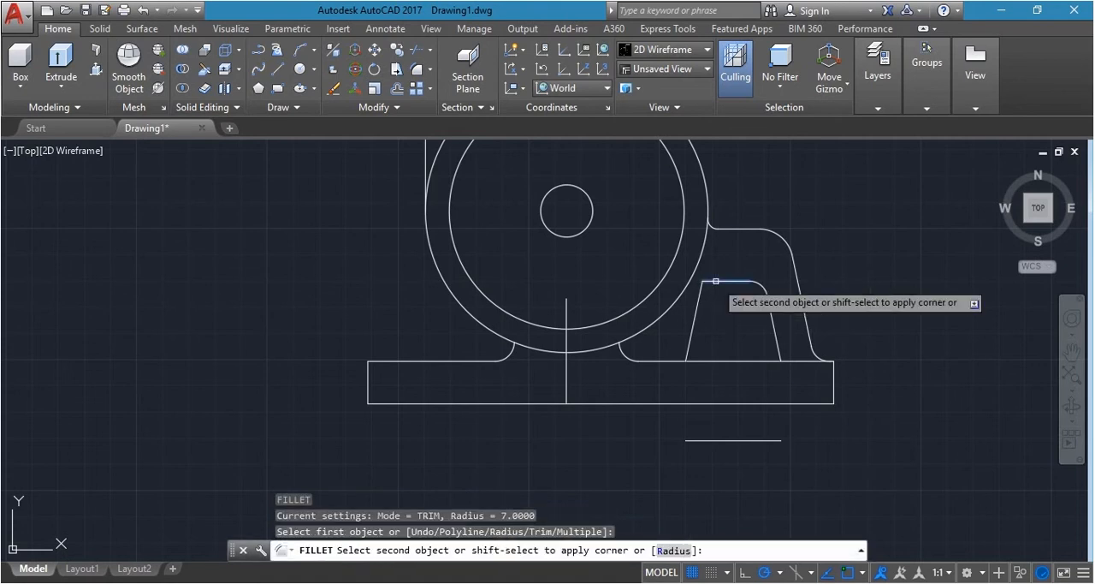
{"action": "left_click", "coordinate": [699, 302]}
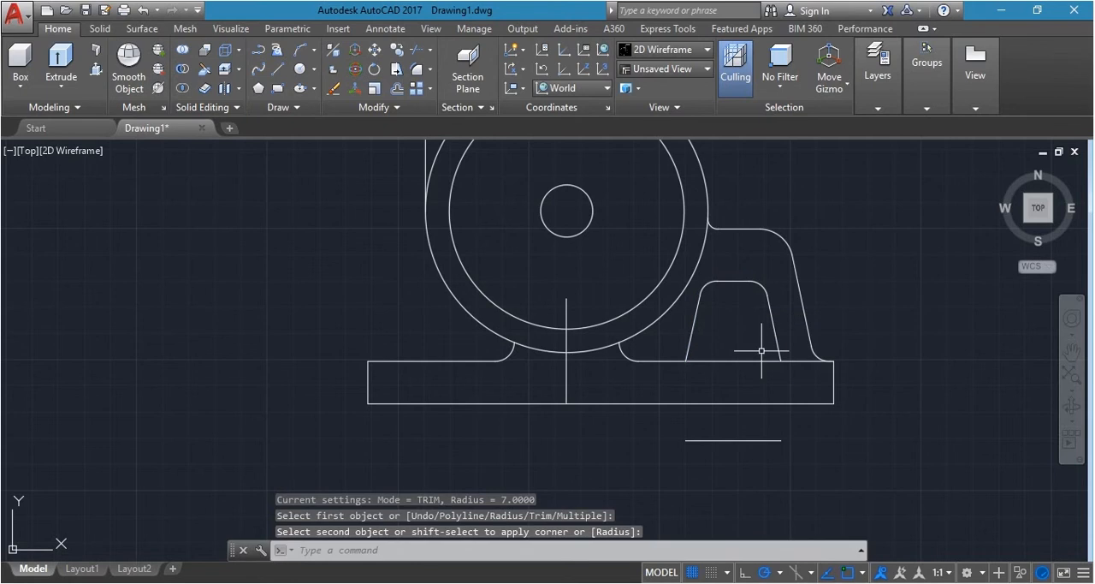
{"action": "key", "text": "Escape"}
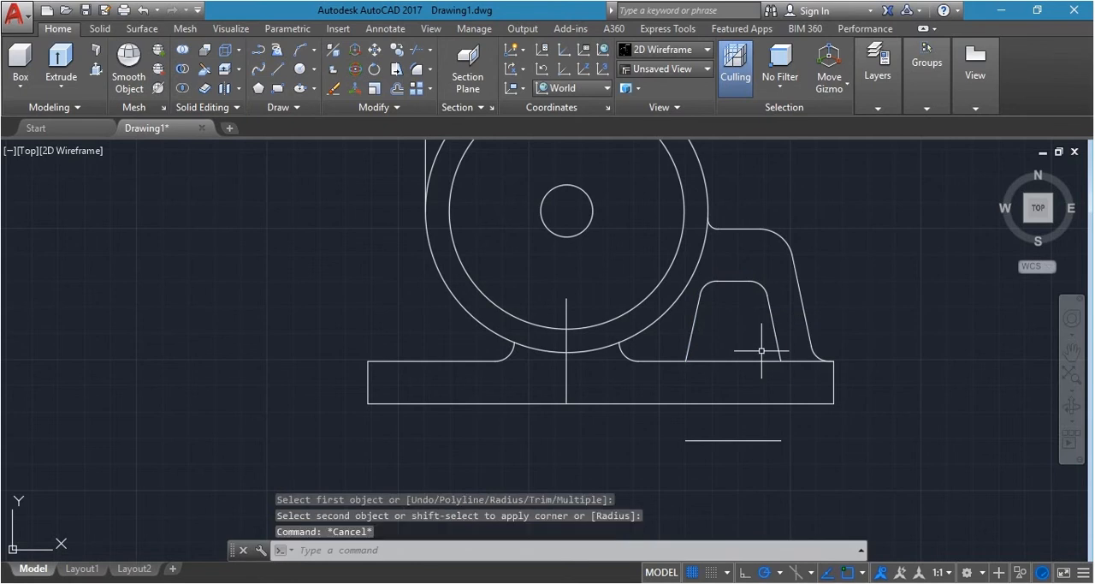
Delete the leftover horizontal line below the base
{"action": "scroll", "coordinate": [761, 350], "scroll_direction": "down", "scroll_amount": 2}
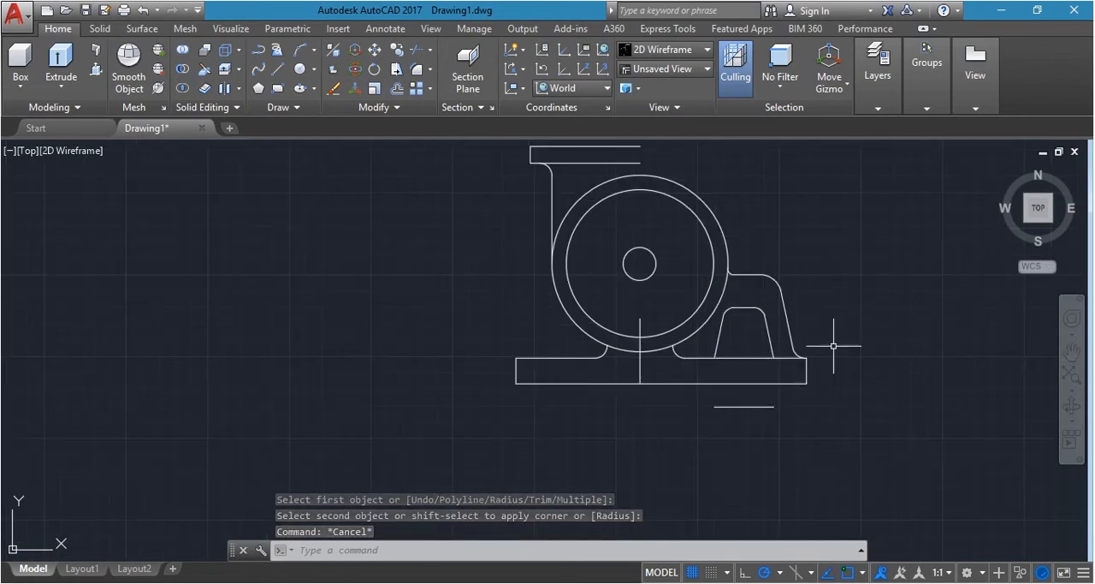
{"action": "left_click", "coordinate": [709, 399]}
{"action": "left_click", "coordinate": [792, 414]}
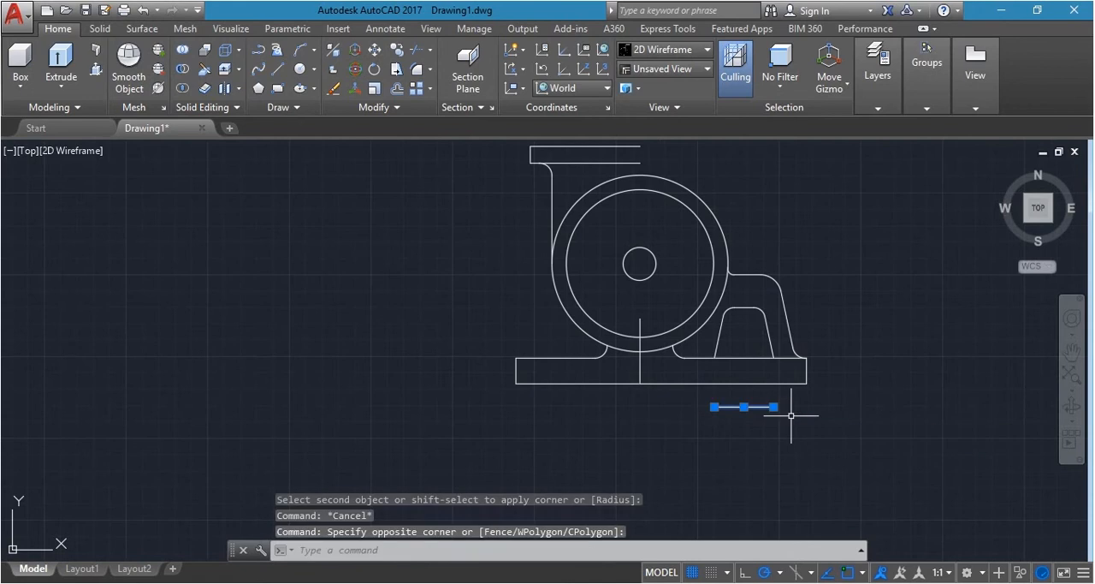
{"action": "key", "text": "Delete"}
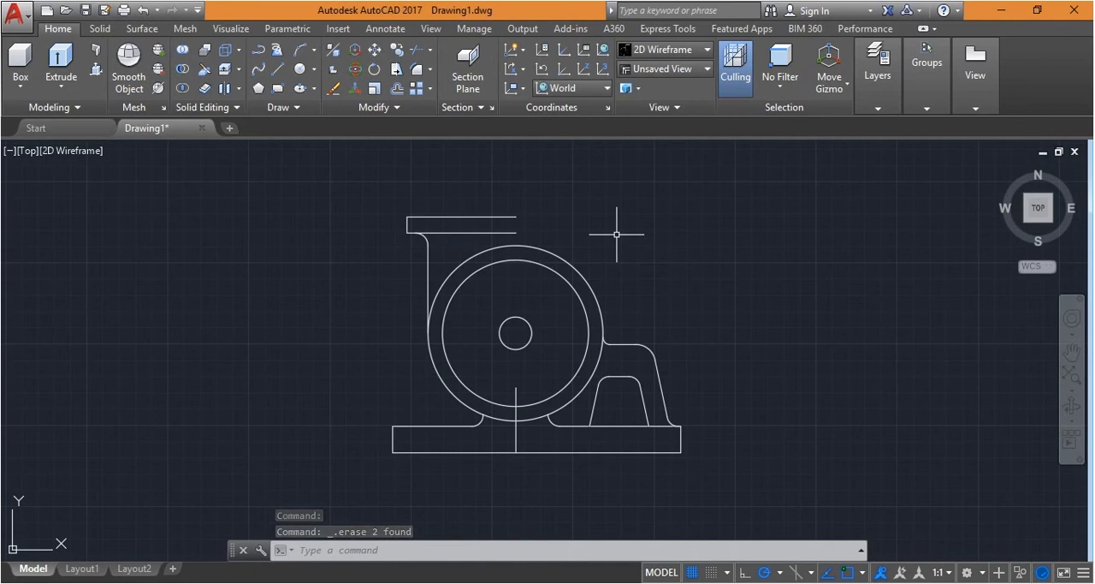
Mirror the upper flange lines, fillet and left vertical line about the vertical axis through the circles' centre, keeping the source objects
{"action": "type", "text": "mi"}
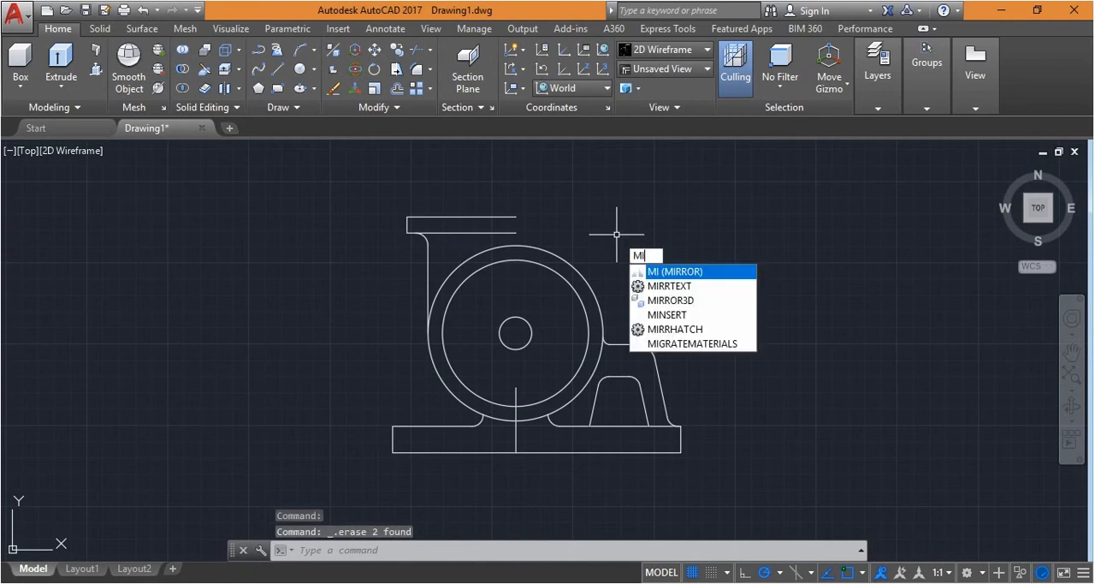
{"action": "key", "text": "Return"}
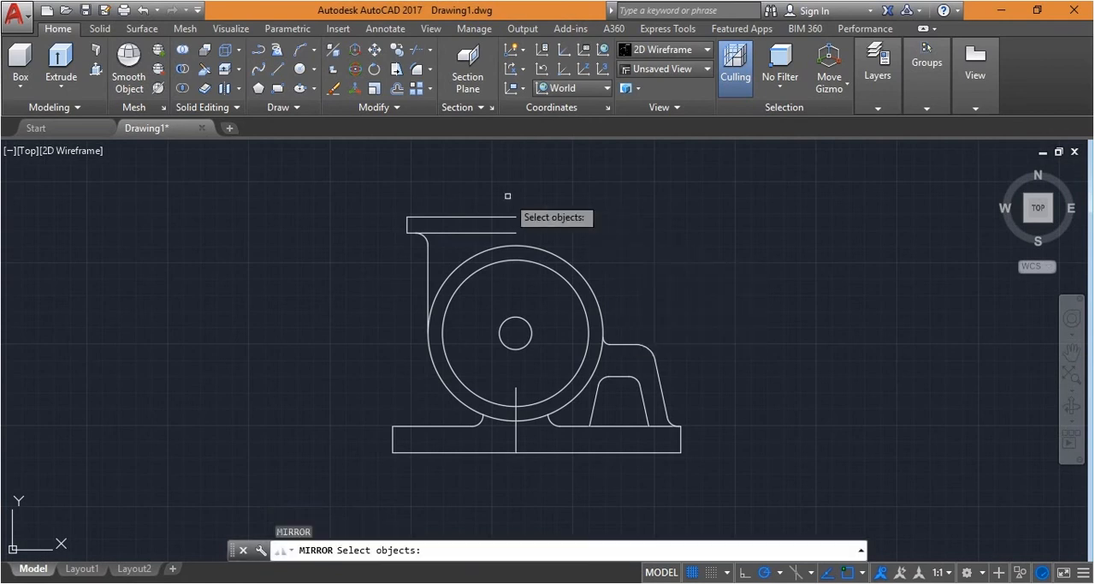
{"action": "left_click", "coordinate": [318, 187]}
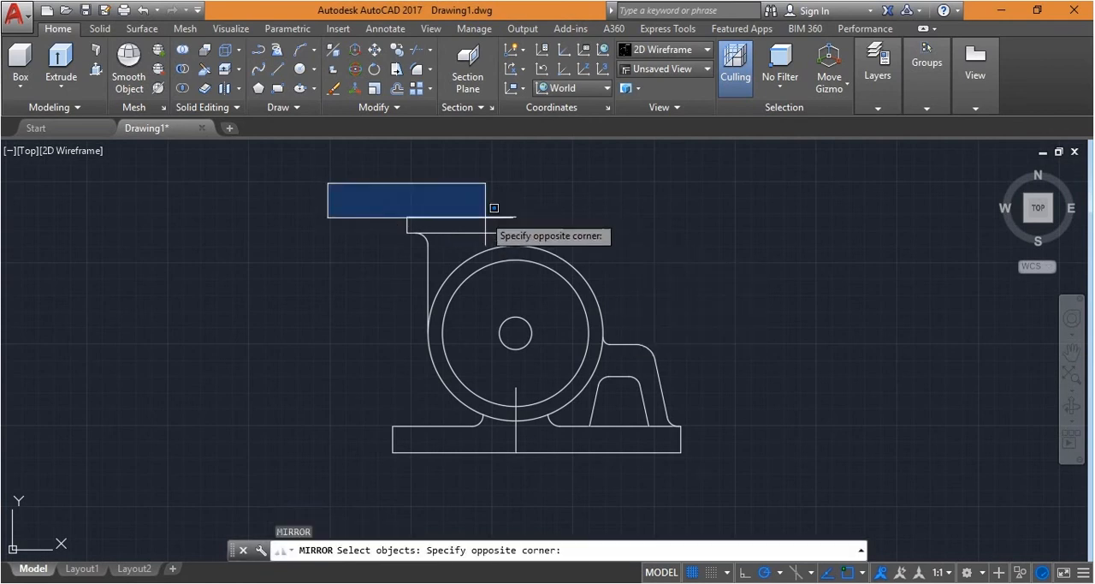
{"action": "left_click", "coordinate": [550, 245]}
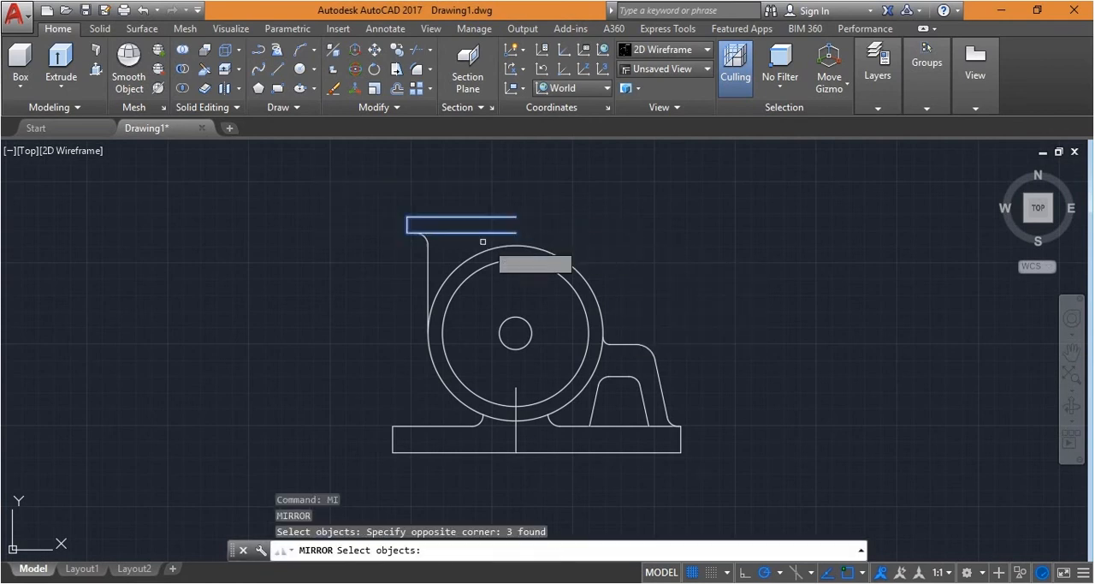
{"action": "left_click", "coordinate": [434, 259]}
{"action": "left_click", "coordinate": [379, 205]}
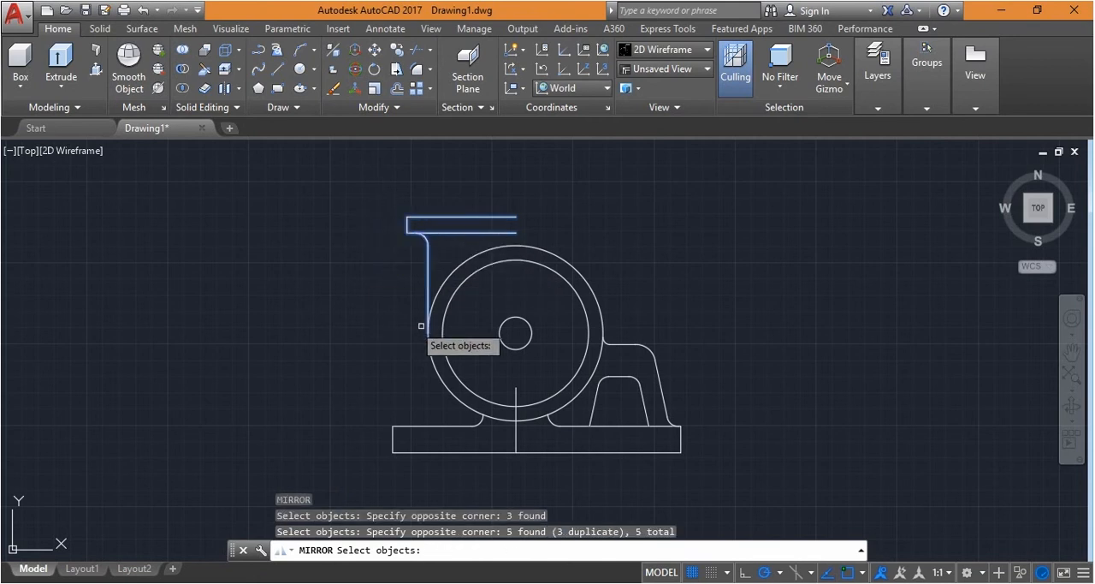
{"action": "key", "text": "Return"}
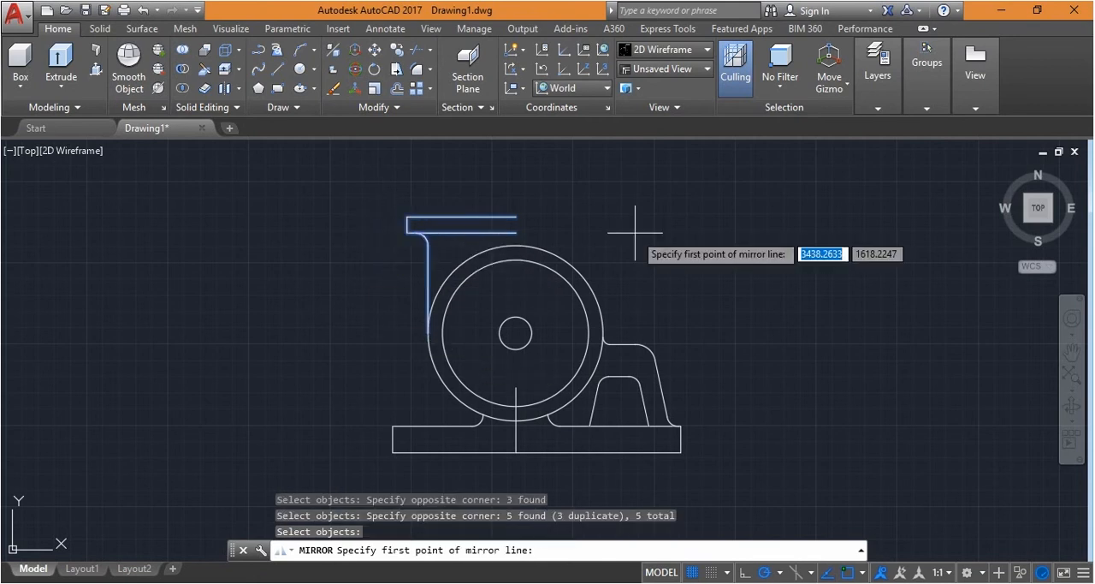
{"action": "left_click", "coordinate": [516, 333]}
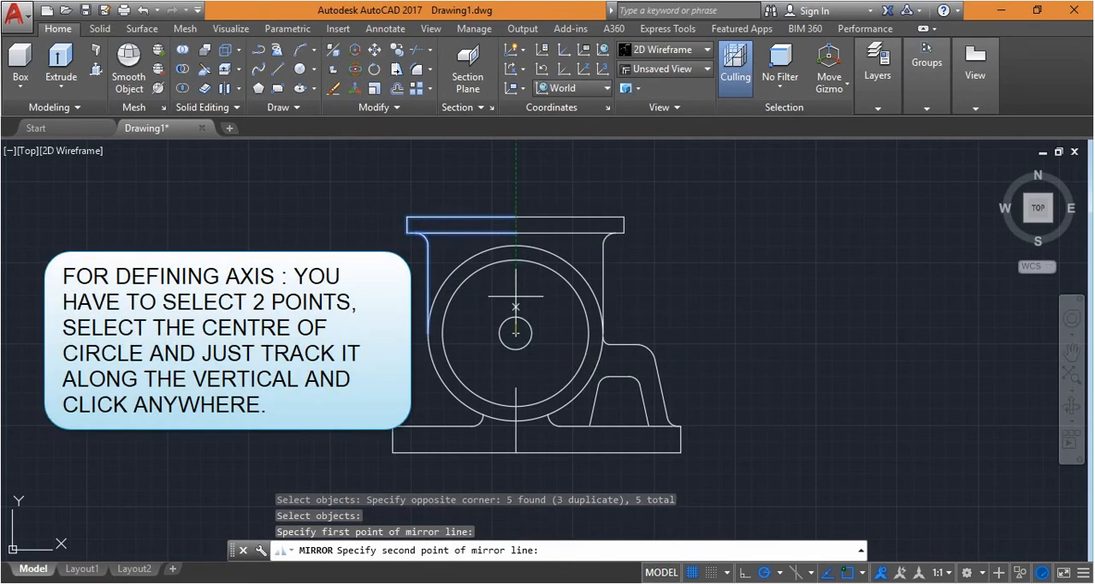
{"action": "left_click", "coordinate": [515, 170]}
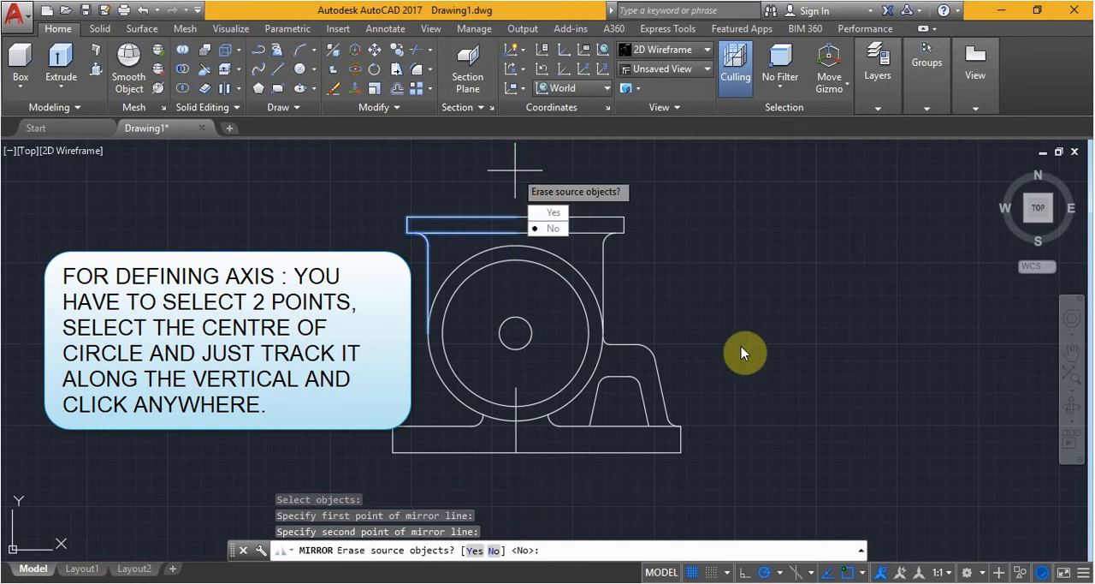
{"action": "key", "text": "Return"}
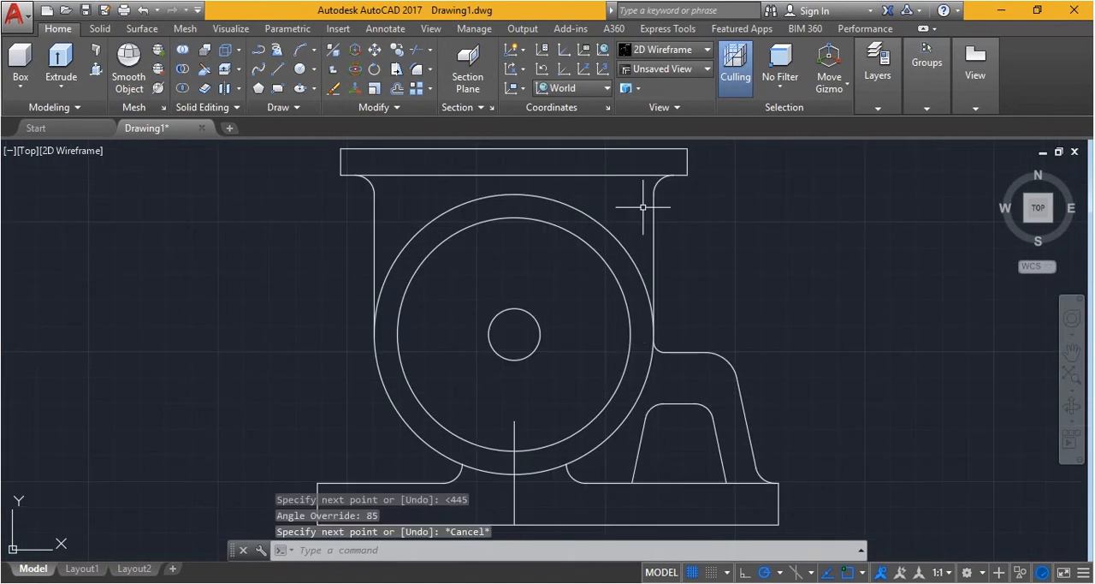
Draw a line at 45° from the circles' centre to just past the right vertical line near the flange fillet
{"action": "type", "text": "l"}
{"action": "key", "text": "Return"}
{"action": "left_click", "coordinate": [513, 333]}
{"action": "type", "text": "<45"}
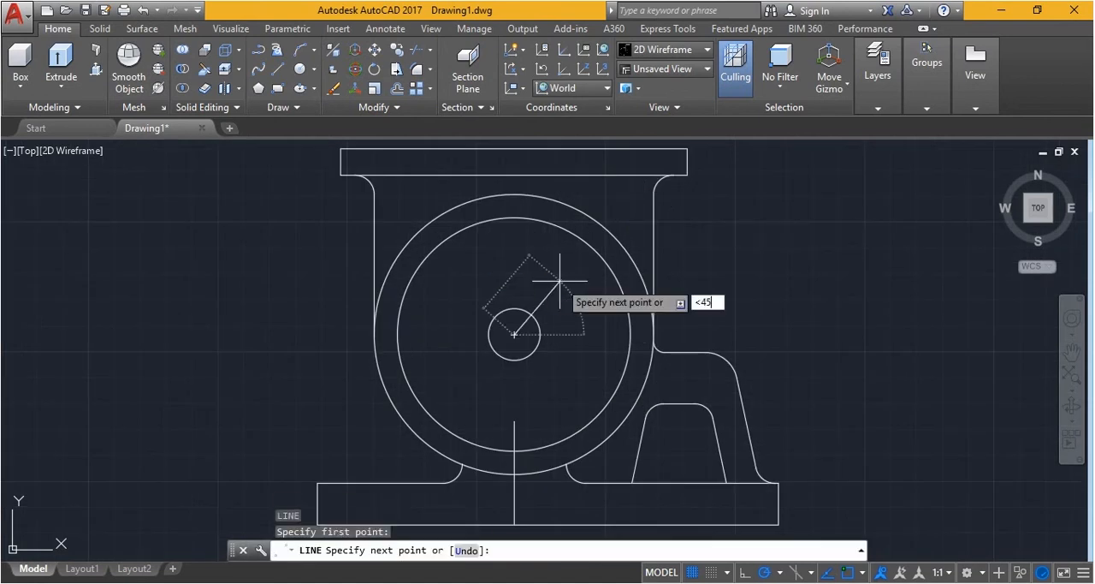
{"action": "key", "text": "Return"}
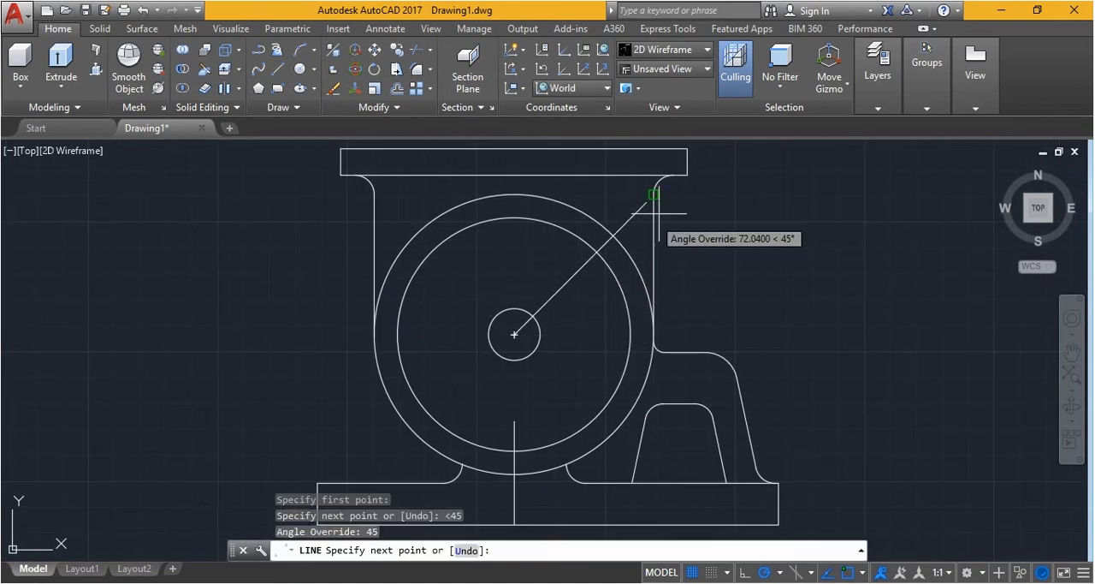
{"action": "left_click", "coordinate": [689, 222]}
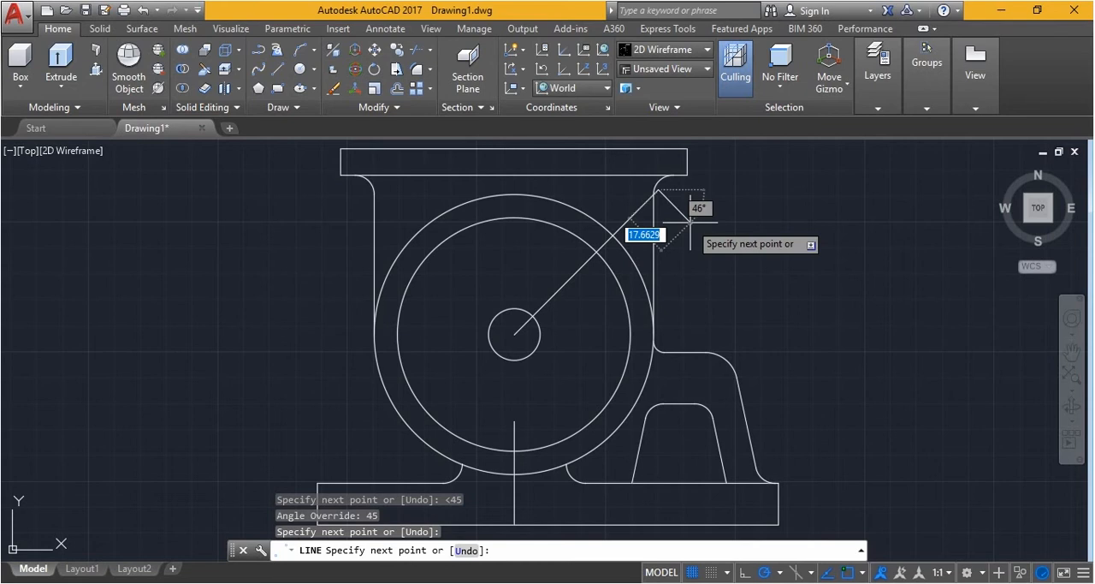
{"action": "key", "text": "Escape"}
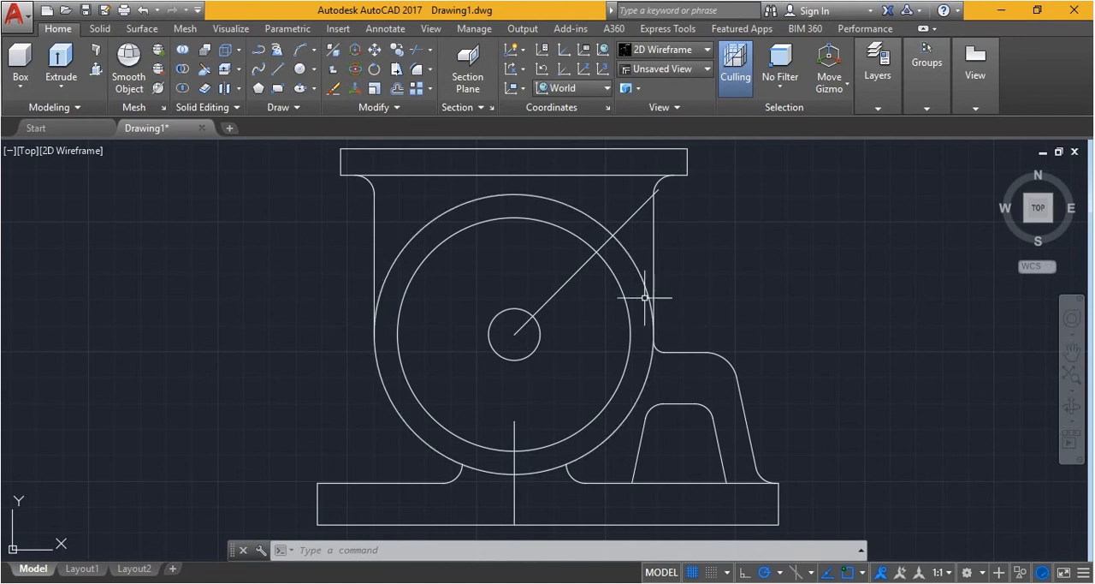
Trim the part of the 45° line between the outer circle and the right vertical line
{"action": "scroll", "coordinate": [628, 245], "scroll_direction": "up", "scroll_amount": 2}
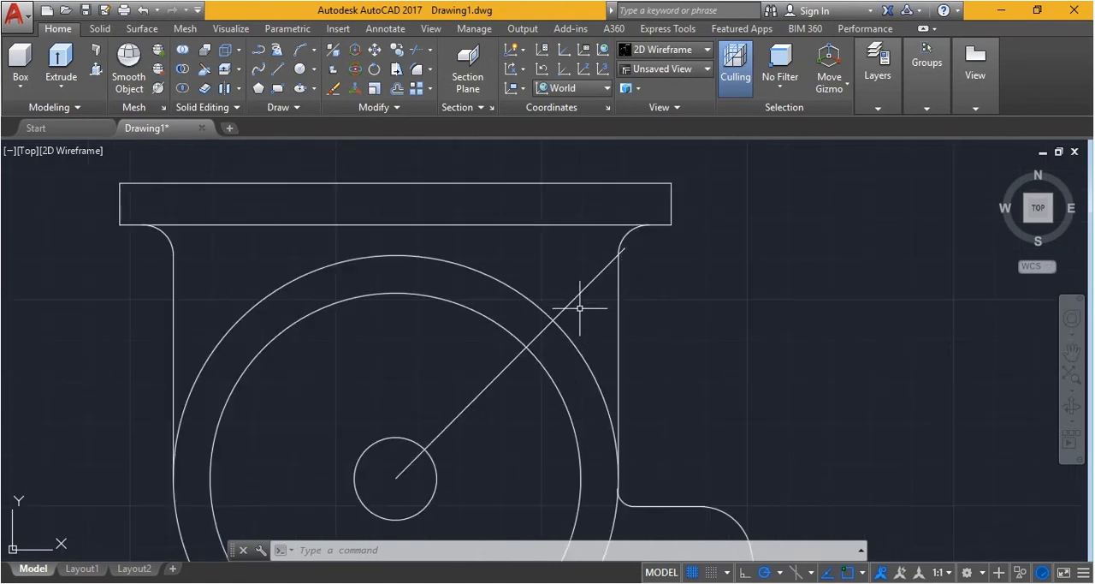
{"action": "type", "text": "tr"}
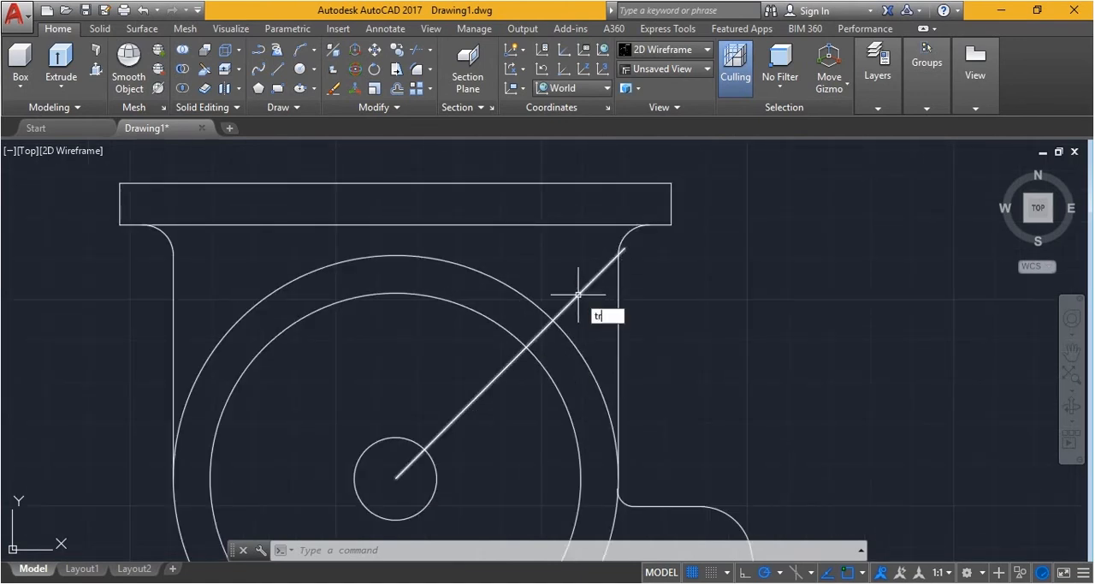
{"action": "key", "text": "Return"}
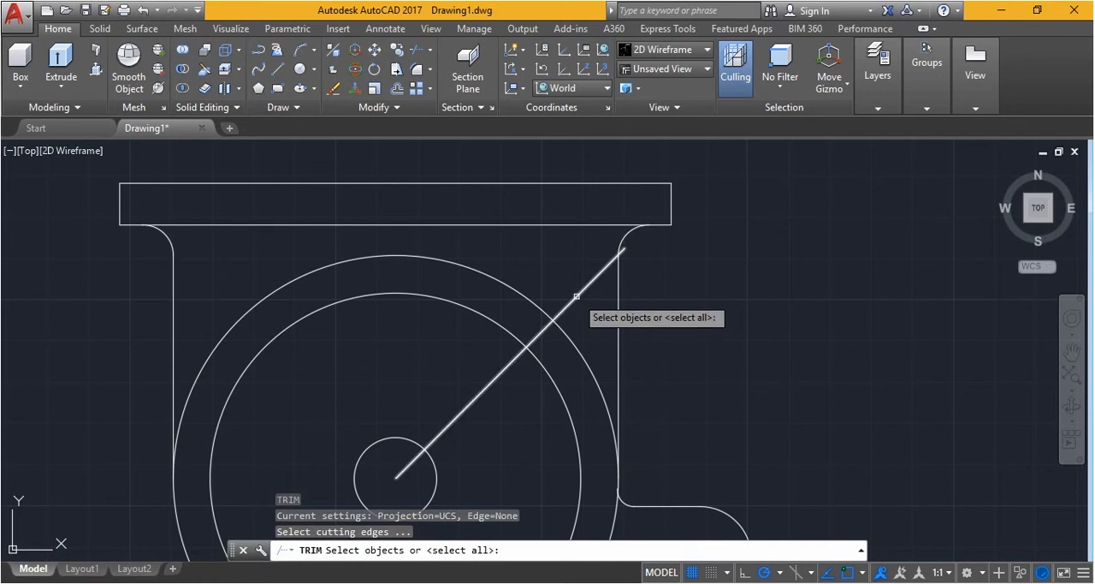
{"action": "key", "text": "Return"}
{"action": "left_click", "coordinate": [577, 294]}
{"action": "scroll", "coordinate": [650, 249], "scroll_direction": "up", "scroll_amount": 4}
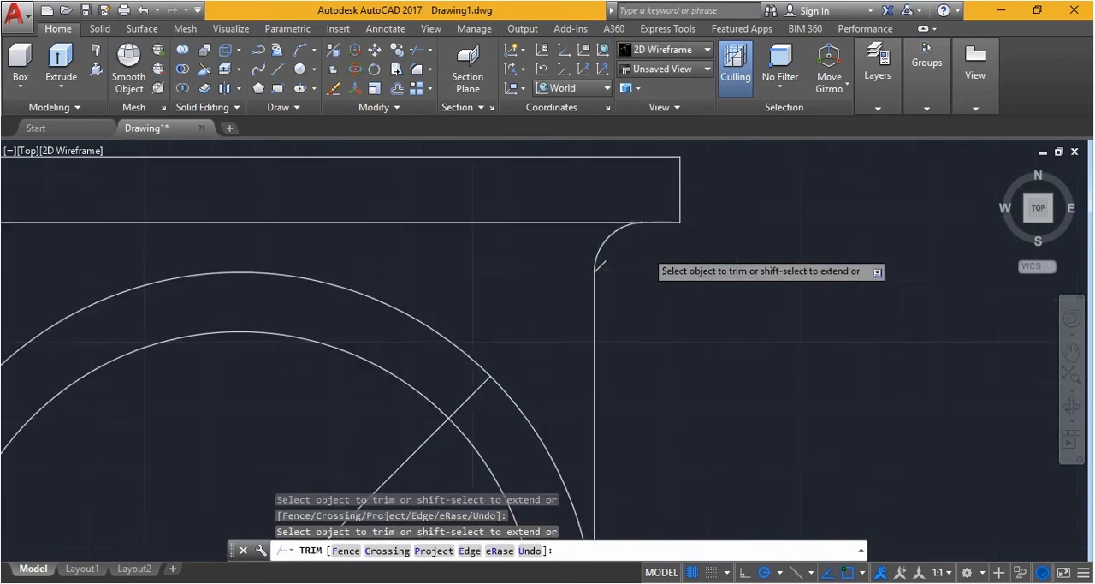
{"action": "key", "text": "Escape"}
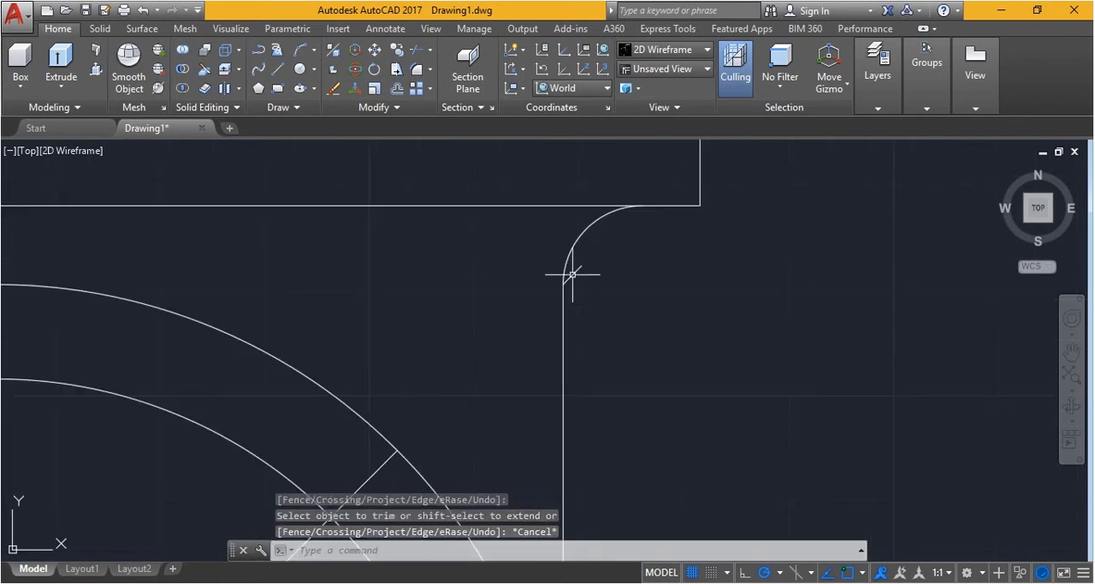
Remove the short leftover piece of the 45° line at the right flange fillet
{"action": "left_click", "coordinate": [483, 260]}
{"action": "left_click", "coordinate": [631, 308]}
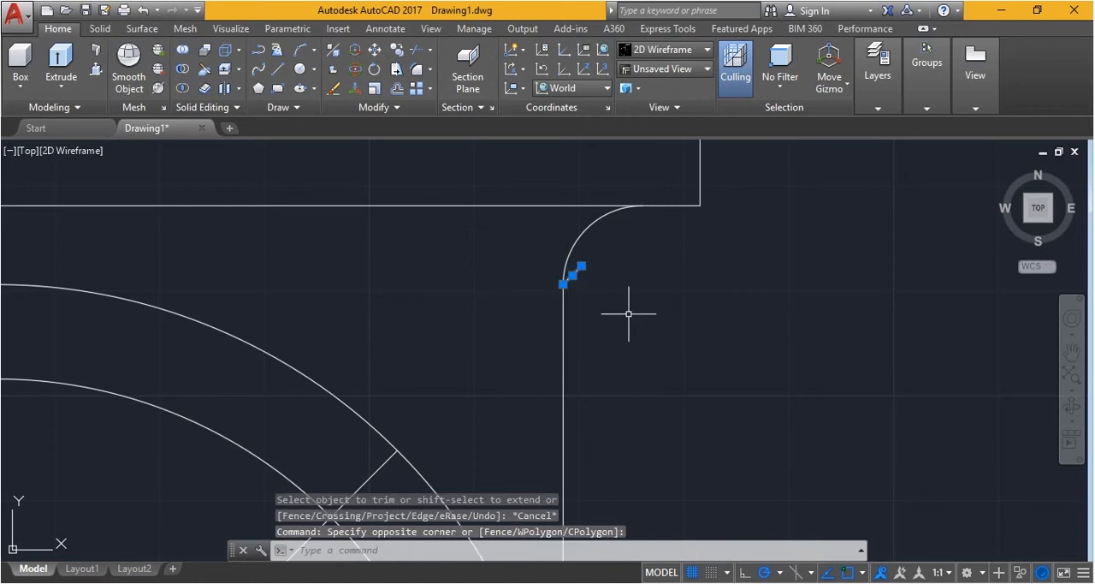
{"action": "key", "text": "ctrl+z"}
{"action": "key", "text": "ctrl+z"}
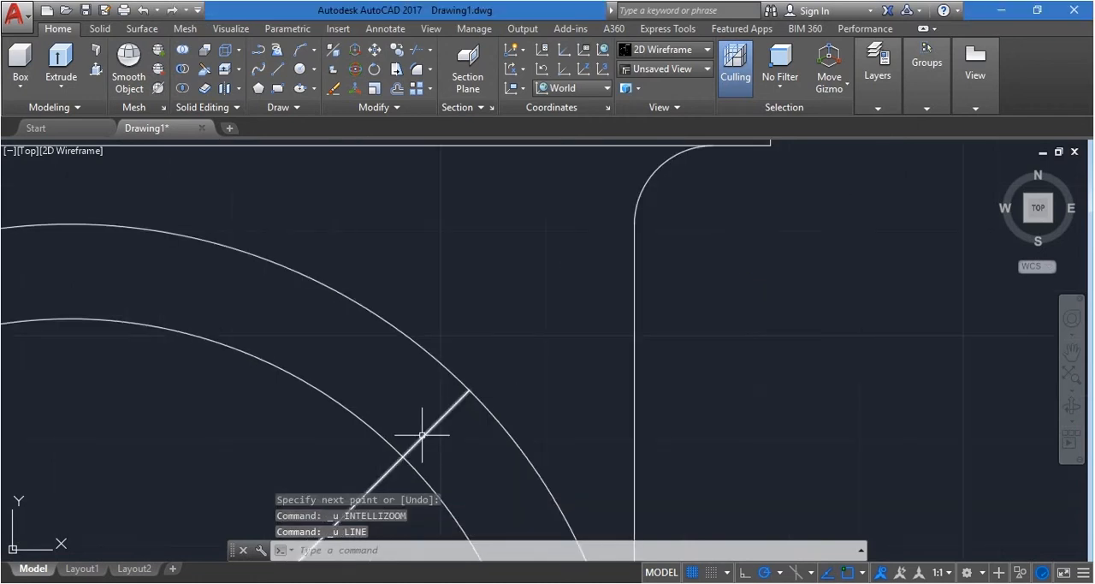
Trim the 45° line between the two large circles so it ends on the inner one
{"action": "type", "text": "tr"}
{"action": "key", "text": "Return"}
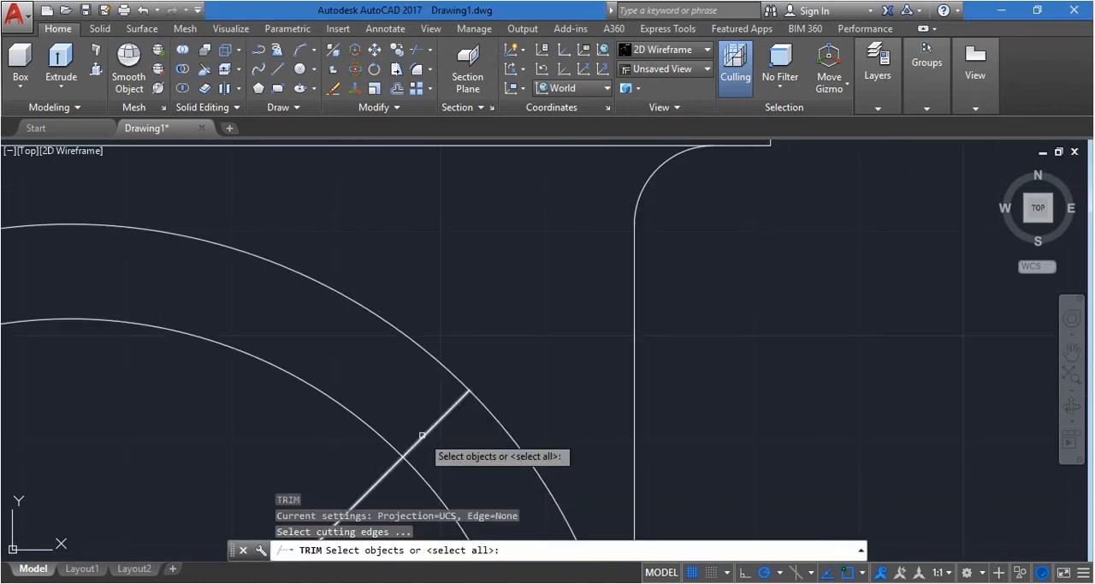
{"action": "key", "text": "Return"}
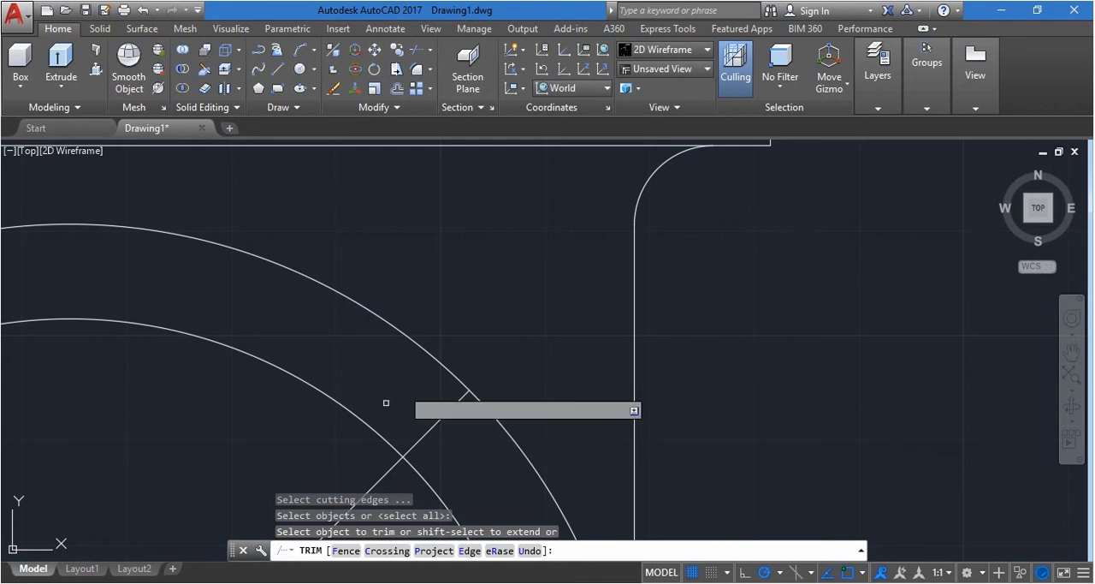
{"action": "scroll", "coordinate": [426, 424], "scroll_direction": "down", "scroll_amount": 3}
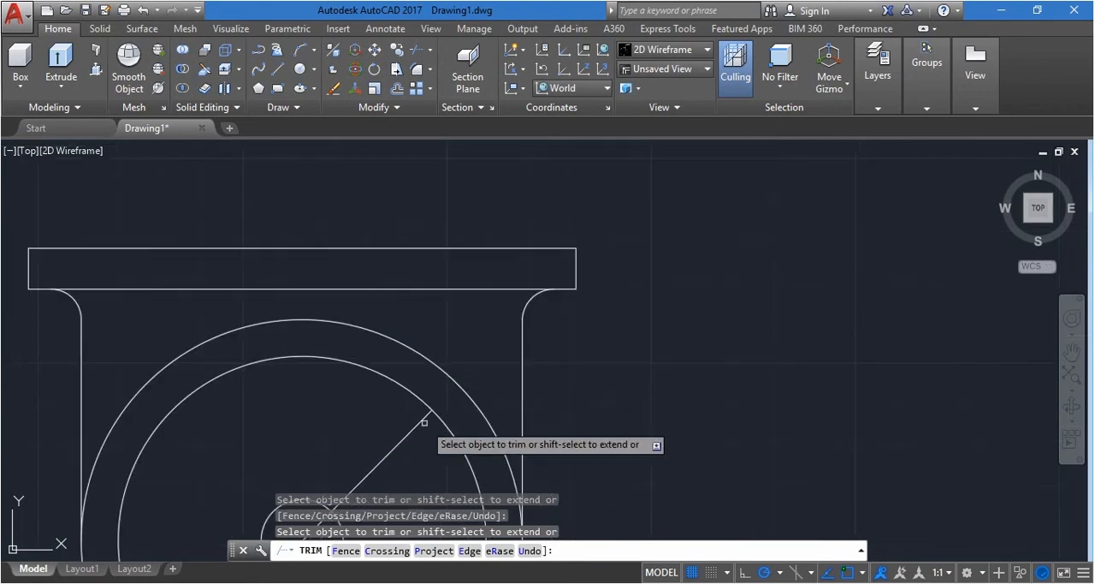
{"action": "key", "text": "Escape"}
Draw a 14-unit line outward at 45° from the point where the existing 45° line meets the inner large circle
{"action": "type", "text": "l"}
{"action": "key", "text": "Return"}
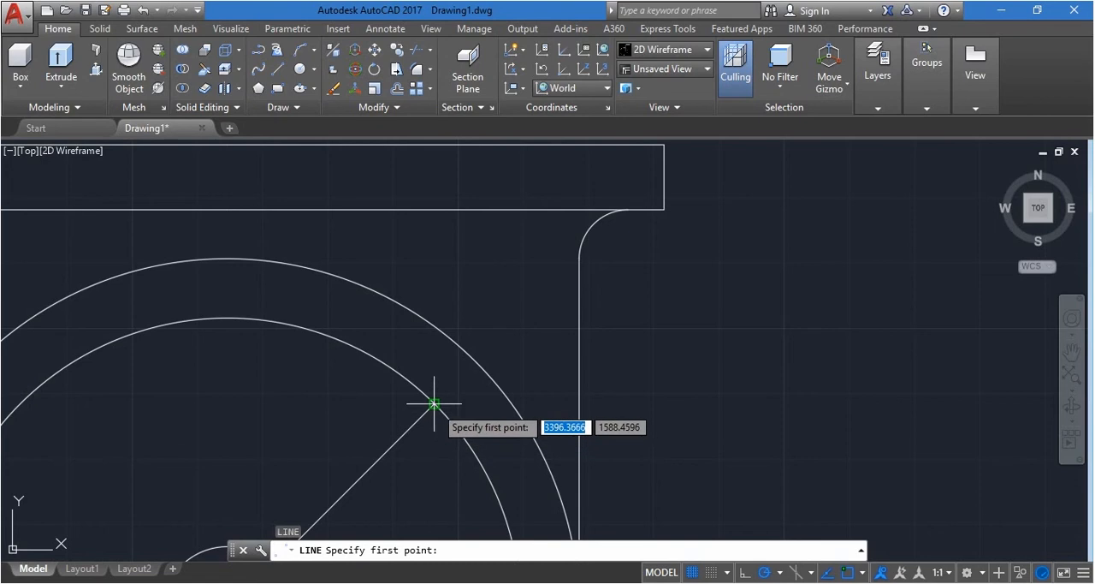
{"action": "left_click", "coordinate": [434, 403]}
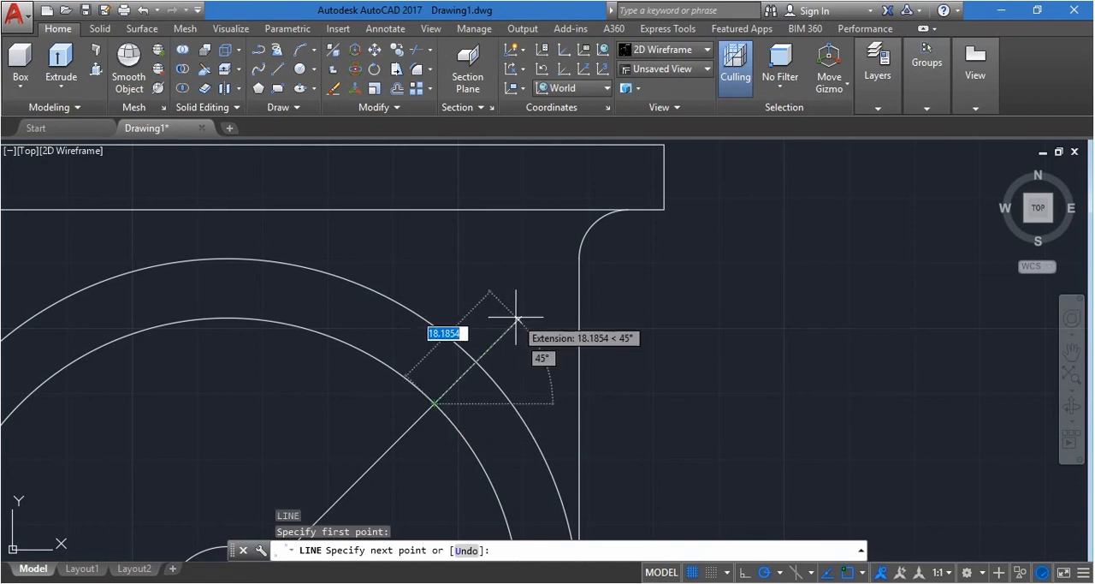
{"action": "type", "text": "14"}
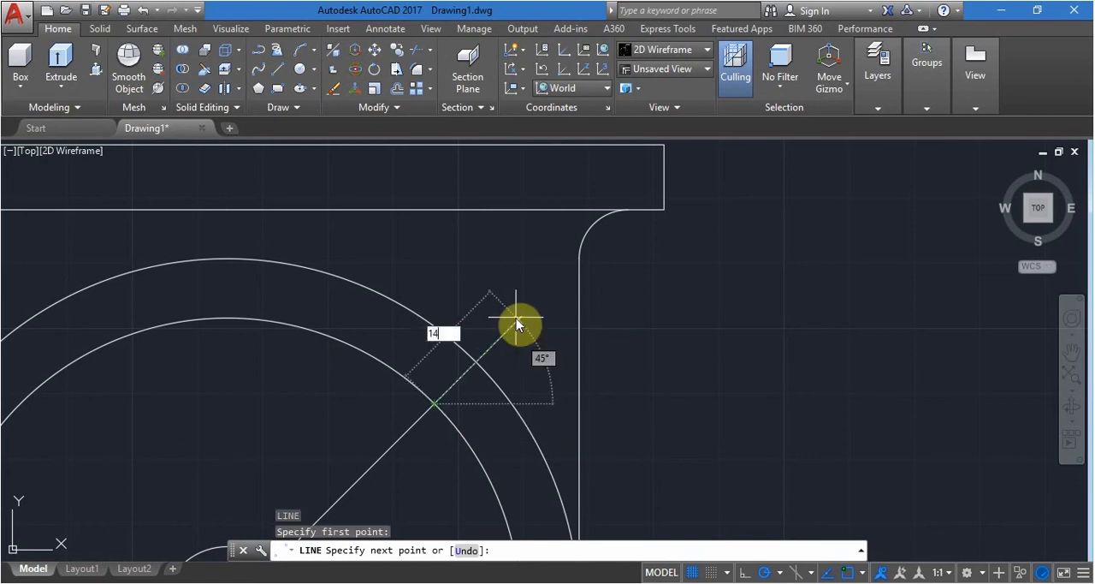
{"action": "key", "text": "Return"}
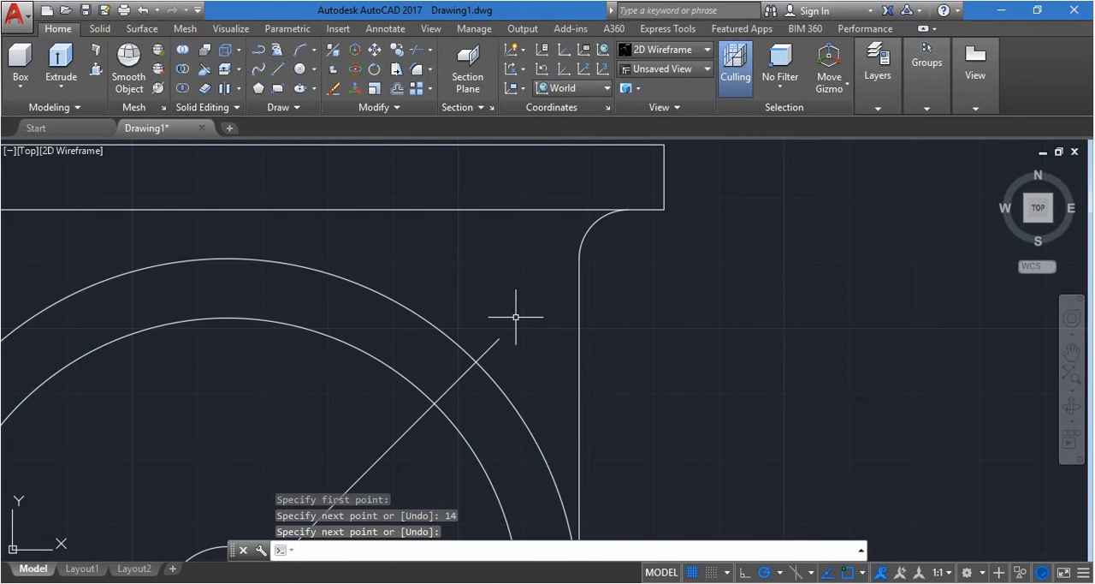
{"action": "key", "text": "Return"}
Draw a circle of radius 5 centred on the outer end of the short 45° line
{"action": "type", "text": "c"}
{"action": "key", "text": "Return"}
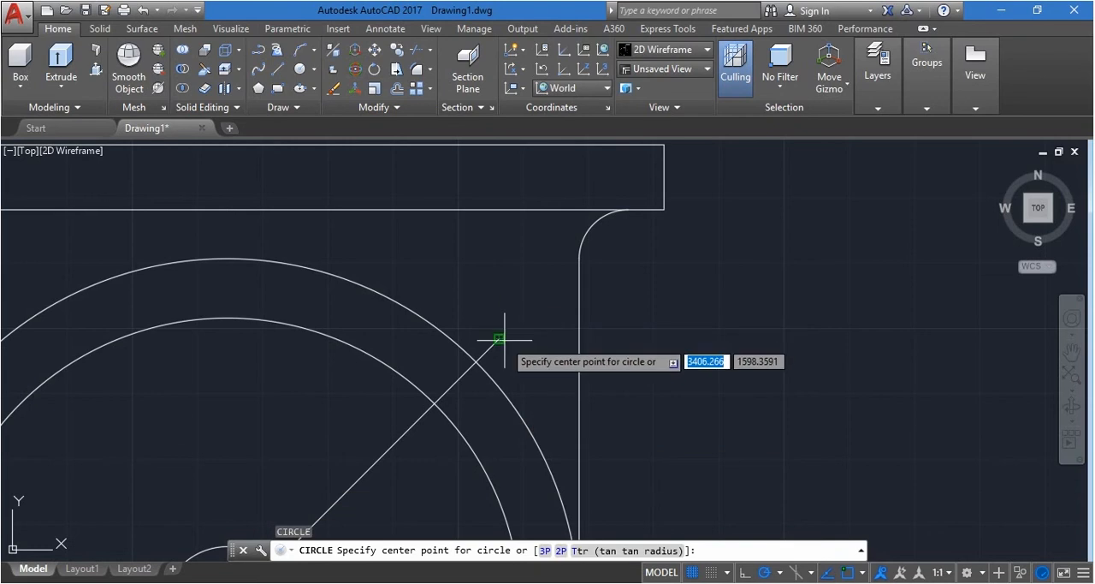
{"action": "left_click", "coordinate": [501, 338]}
{"action": "type", "text": "5"}
{"action": "left_click", "coordinate": [516, 349]}
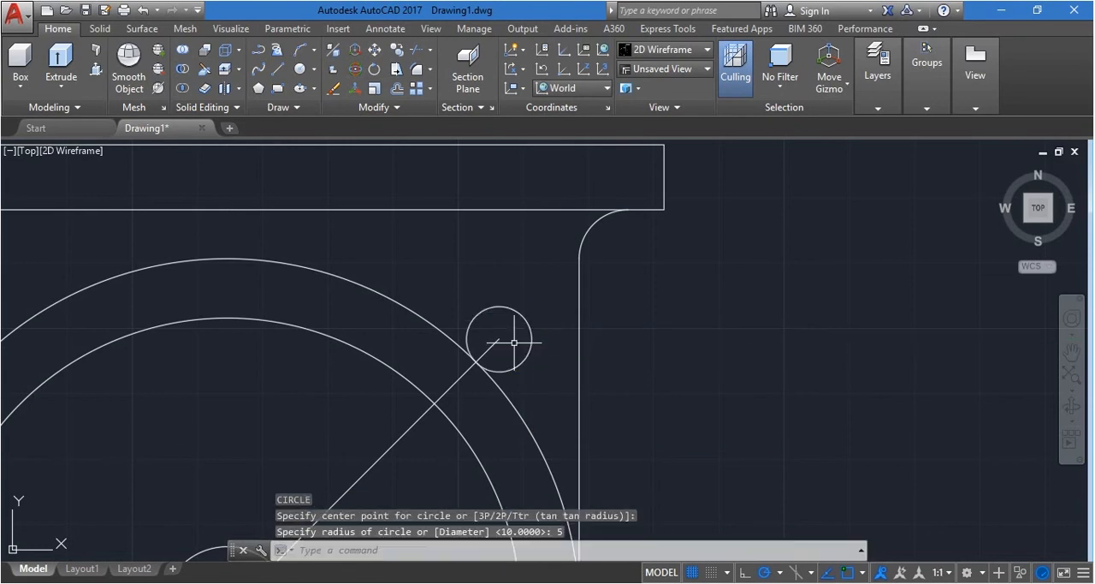
Draw a concentric circle of radius 9 around the small radius 5 circle
{"action": "key", "text": "Return"}
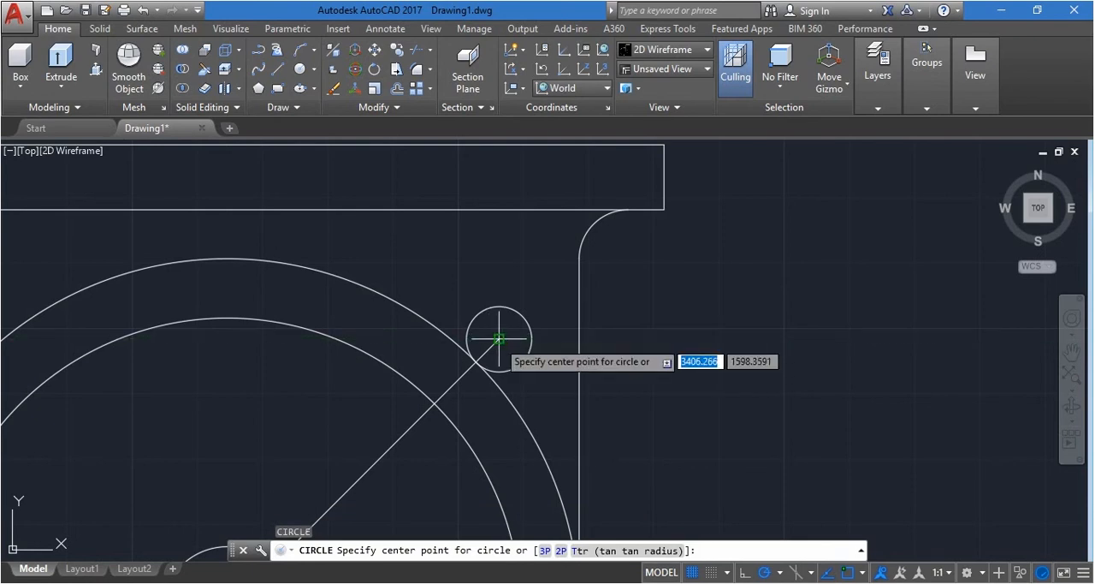
{"action": "left_click", "coordinate": [499, 340]}
{"action": "type", "text": "9"}
{"action": "key", "text": "Return"}
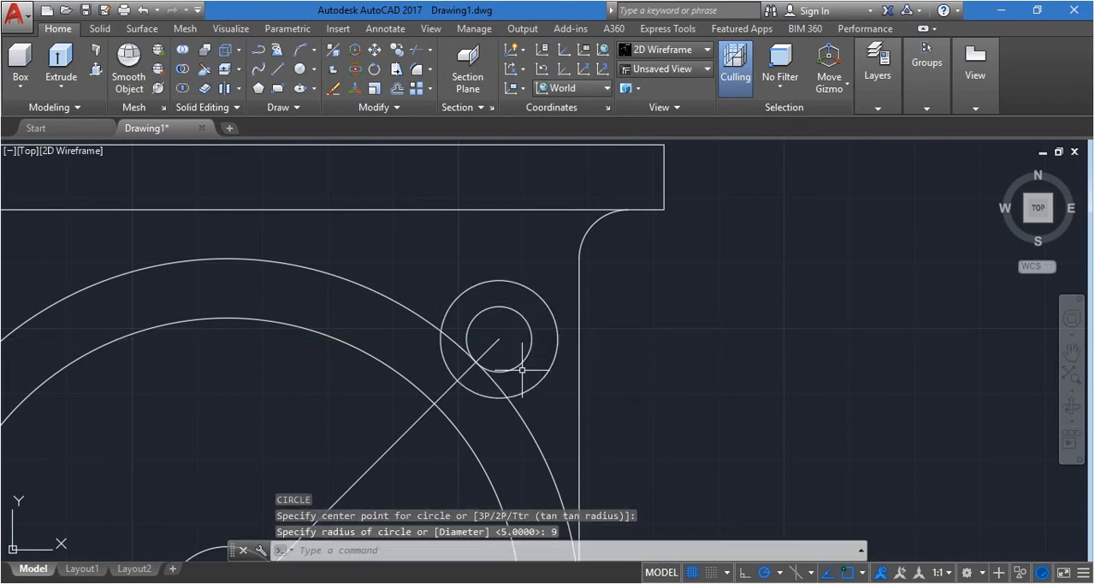
{"action": "key", "text": "Escape"}
Trim the radius 9 circle inside the outer large circle, the large circle's arc inside the lug, and the line inside the hole
{"action": "scroll", "coordinate": [522, 371], "scroll_direction": "down", "scroll_amount": 5}
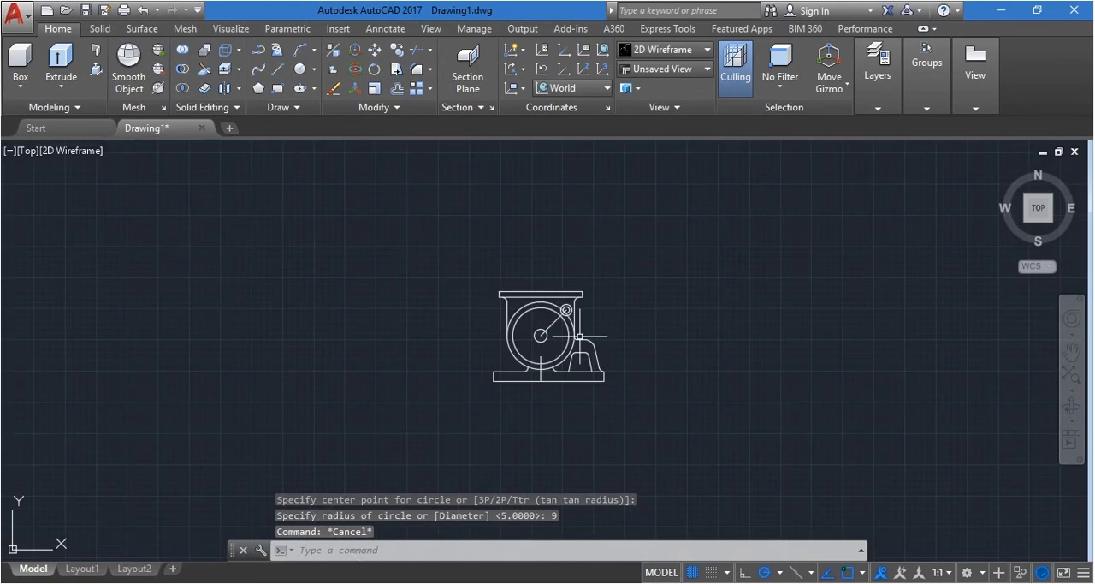
{"action": "scroll", "coordinate": [520, 268], "scroll_direction": "up", "scroll_amount": 5}
{"action": "type", "text": "tr"}
{"action": "key", "text": "Return"}
{"action": "key", "text": "Return"}
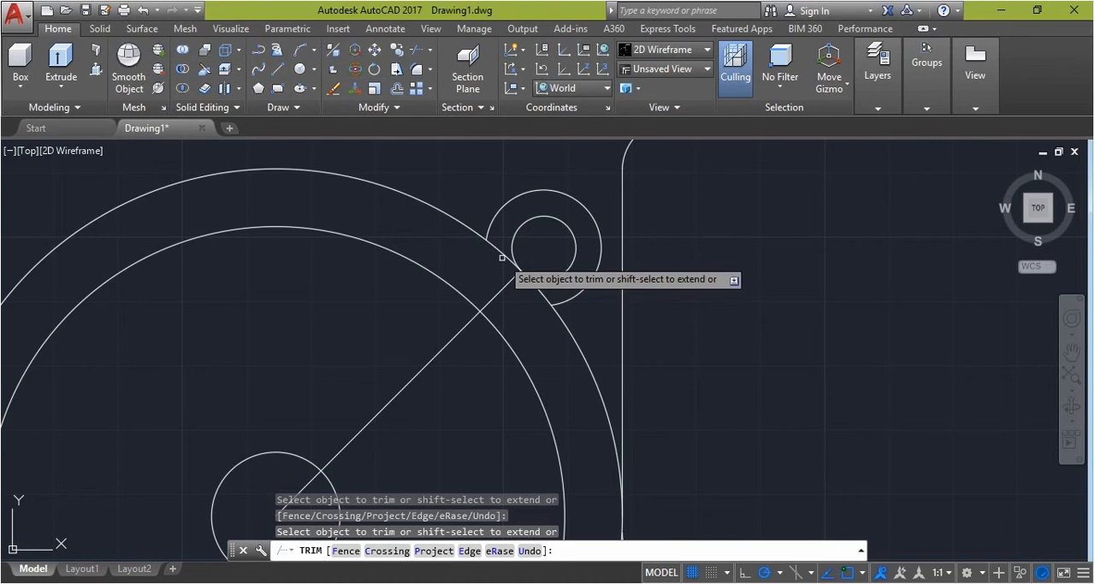
{"action": "left_click", "coordinate": [504, 253]}
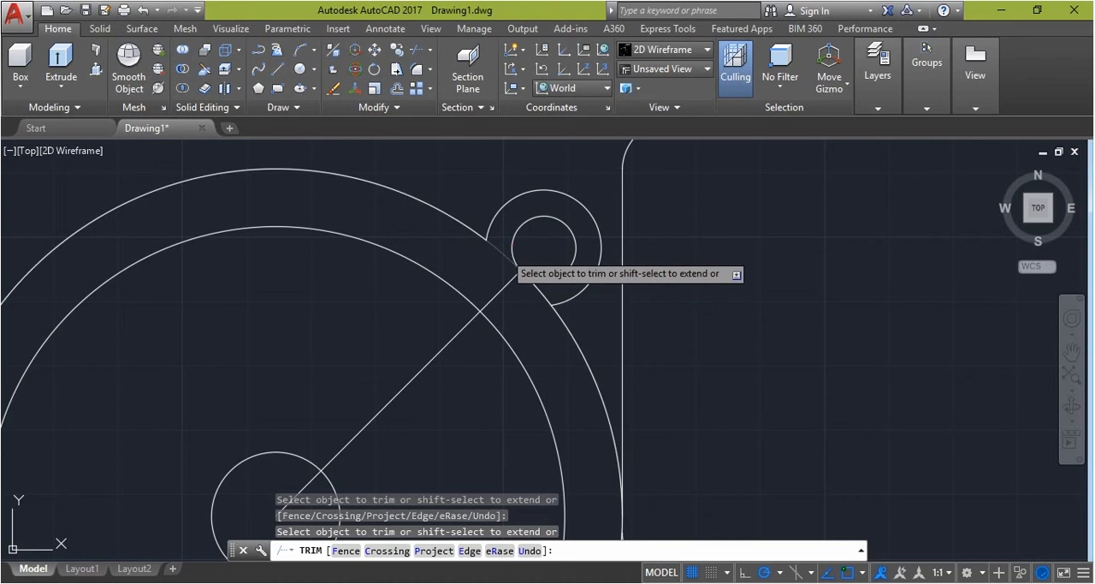
{"action": "left_click", "coordinate": [541, 288]}
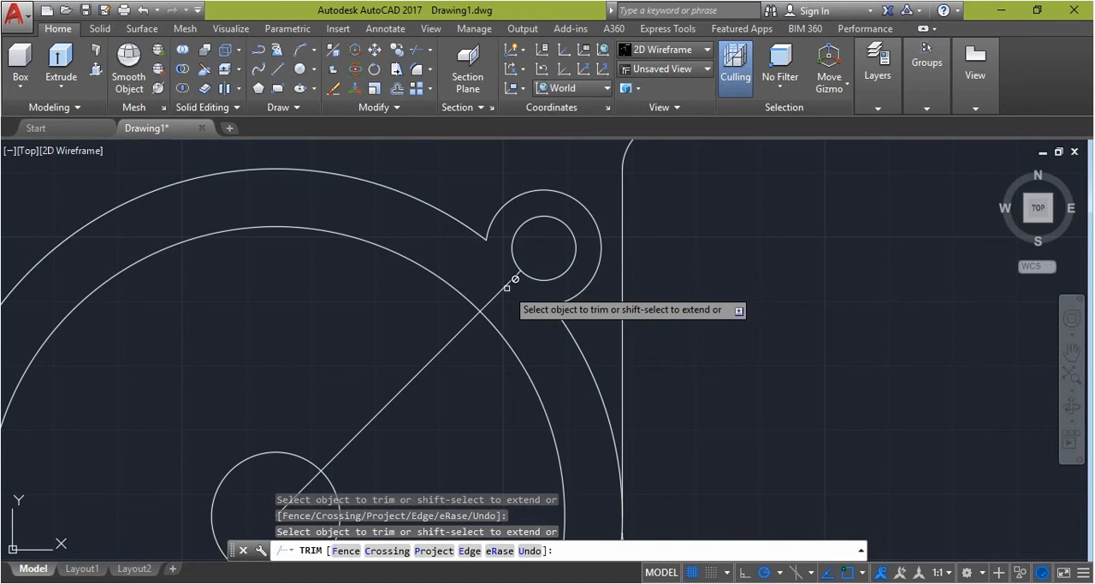
{"action": "scroll", "coordinate": [503, 288], "scroll_direction": "down", "scroll_amount": 2}
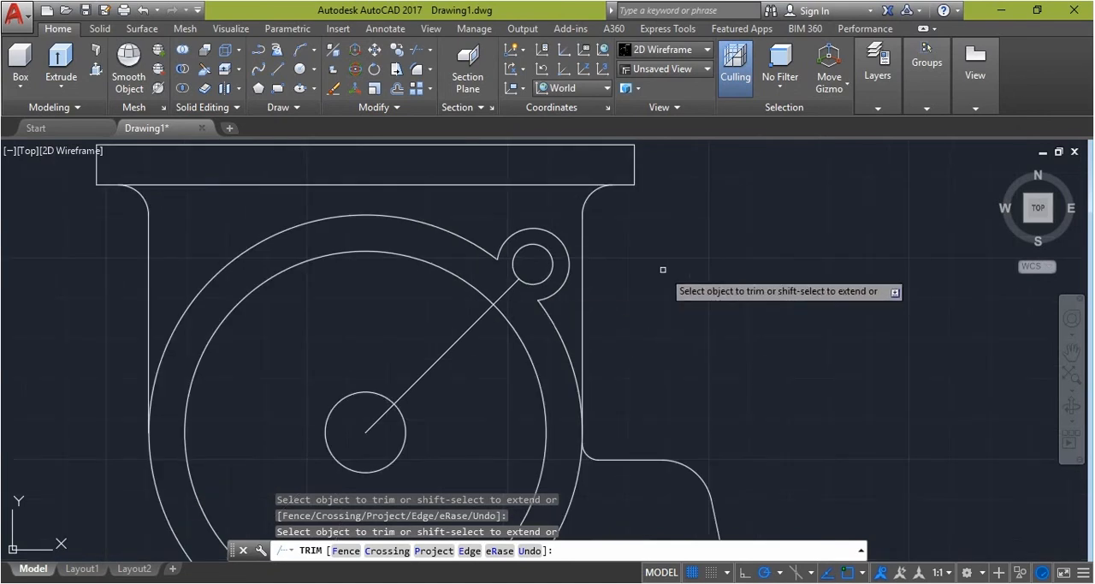
{"action": "key", "text": "Escape"}
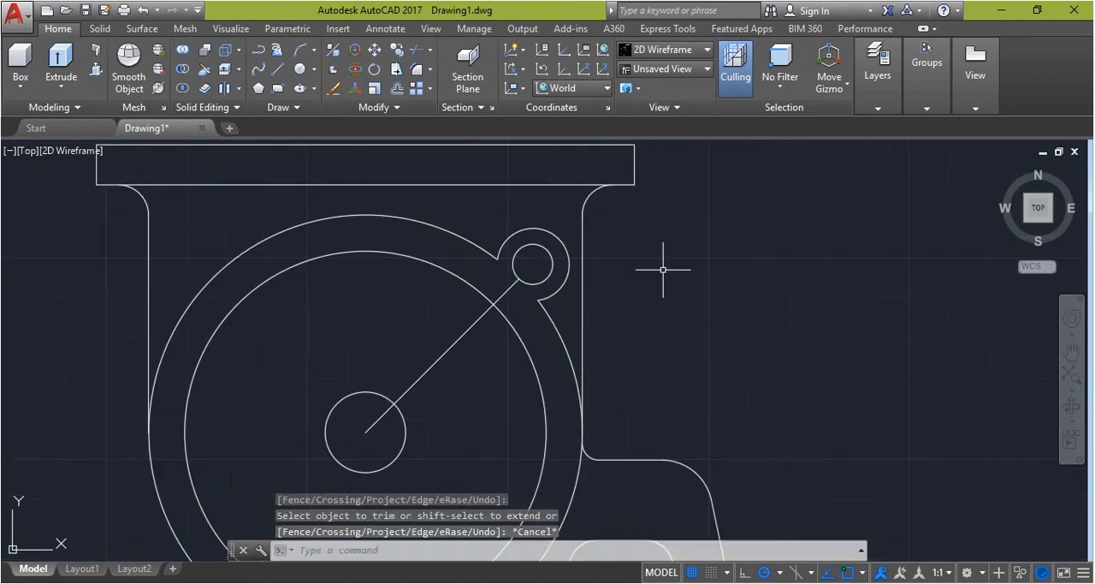
Delete the leftover 45° piece between the inner large circle and the radius 5 hole
{"action": "left_click", "coordinate": [502, 293]}
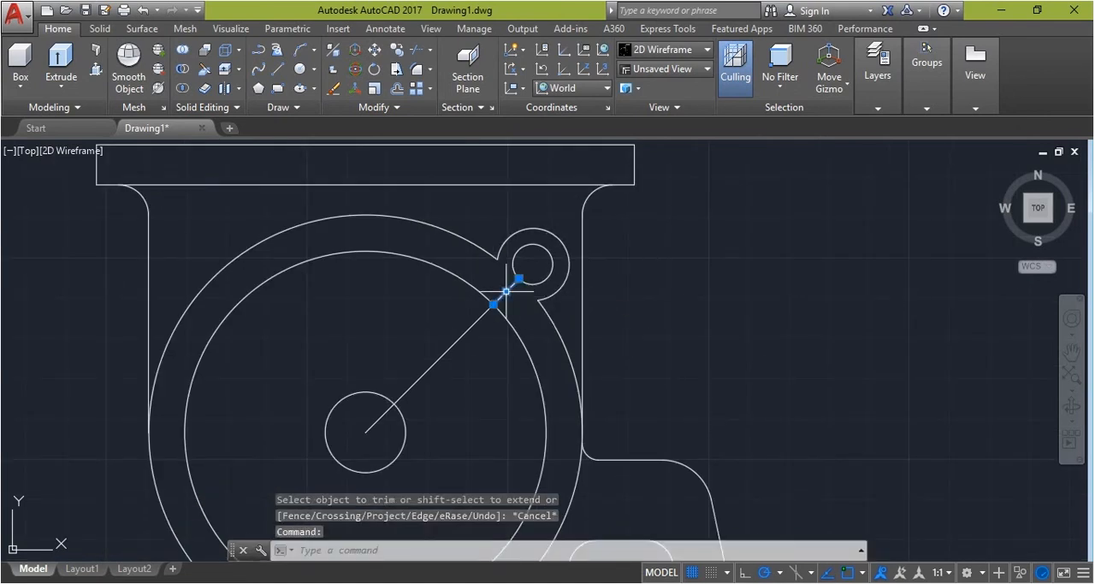
{"action": "key", "text": "Delete"}
{"action": "scroll", "coordinate": [505, 291], "scroll_direction": "down", "scroll_amount": 2}
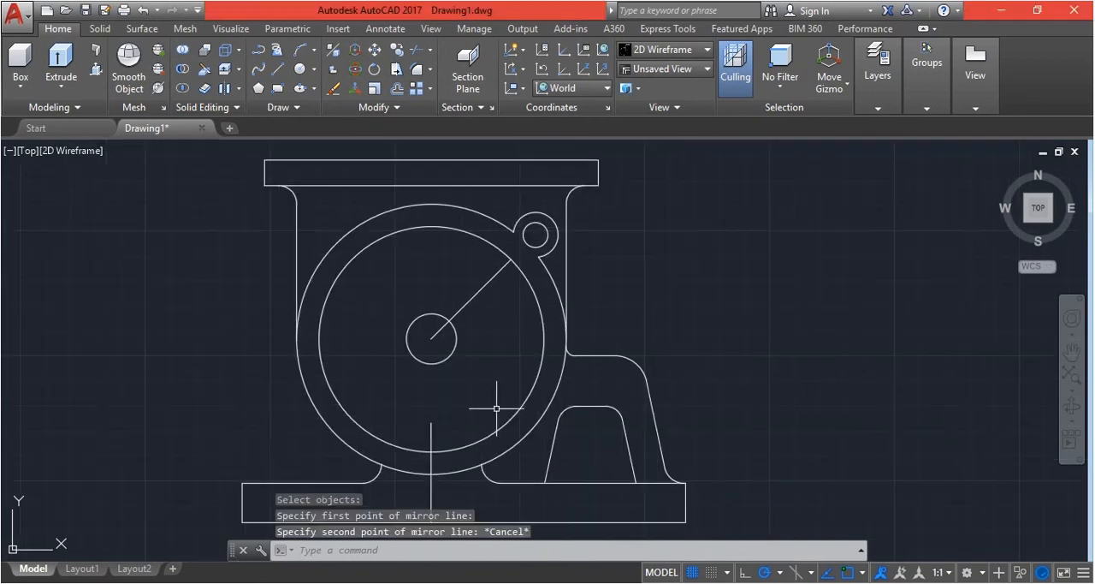
Draw a reference line at 315° from the circles' centre, ending inside the inner large circle
{"action": "type", "text": "l"}
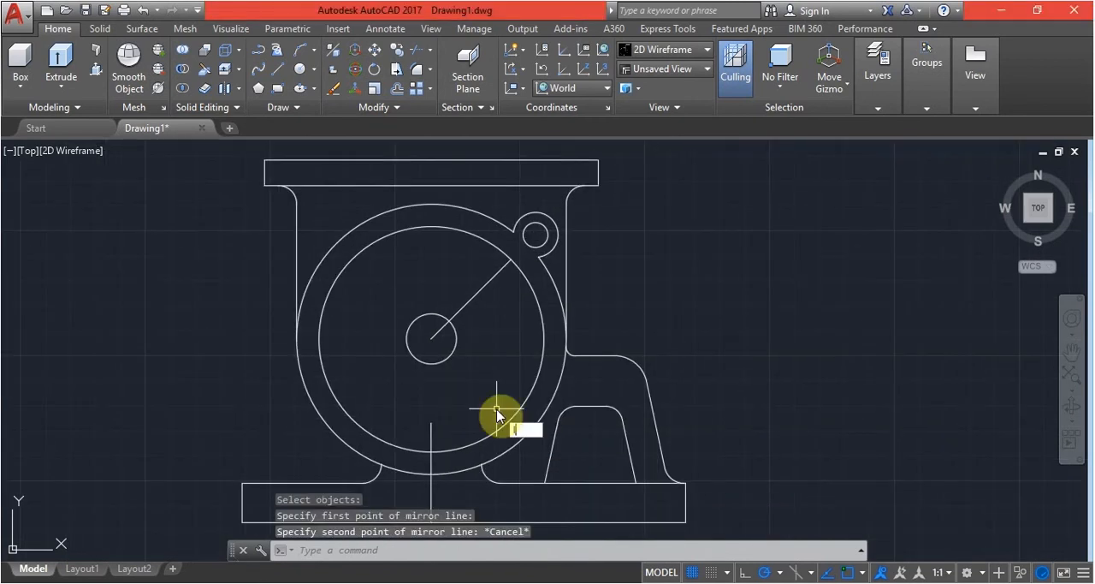
{"action": "key", "text": "Return"}
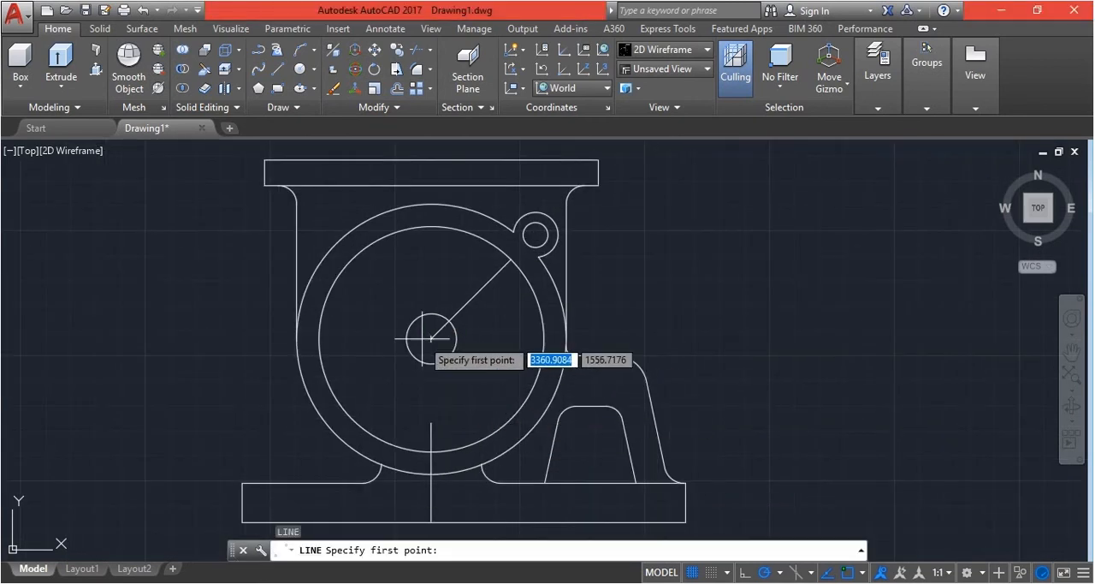
{"action": "left_click", "coordinate": [432, 340]}
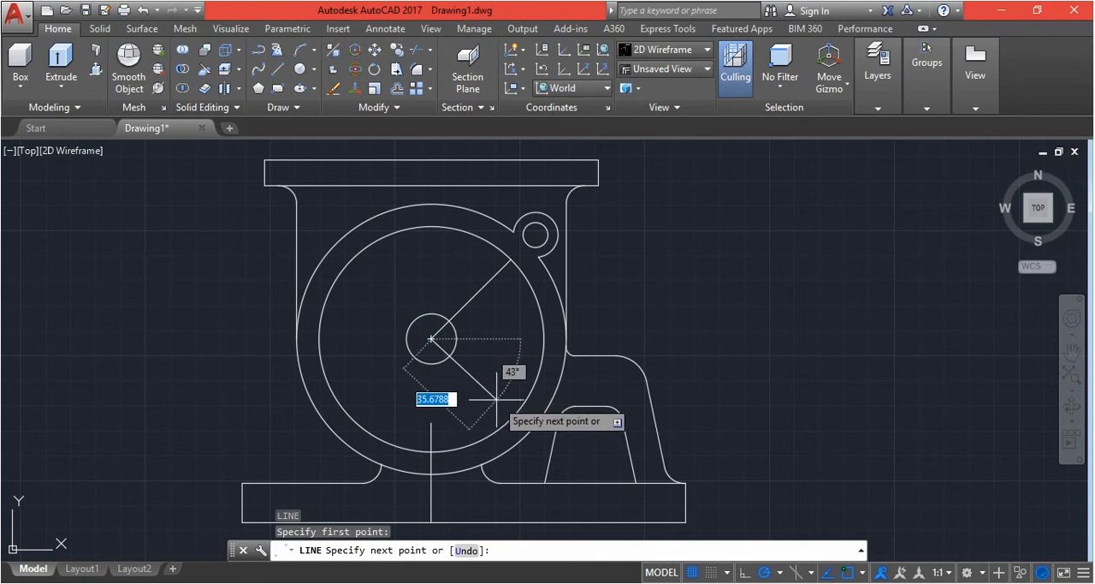
{"action": "left_click", "coordinate": [494, 400]}
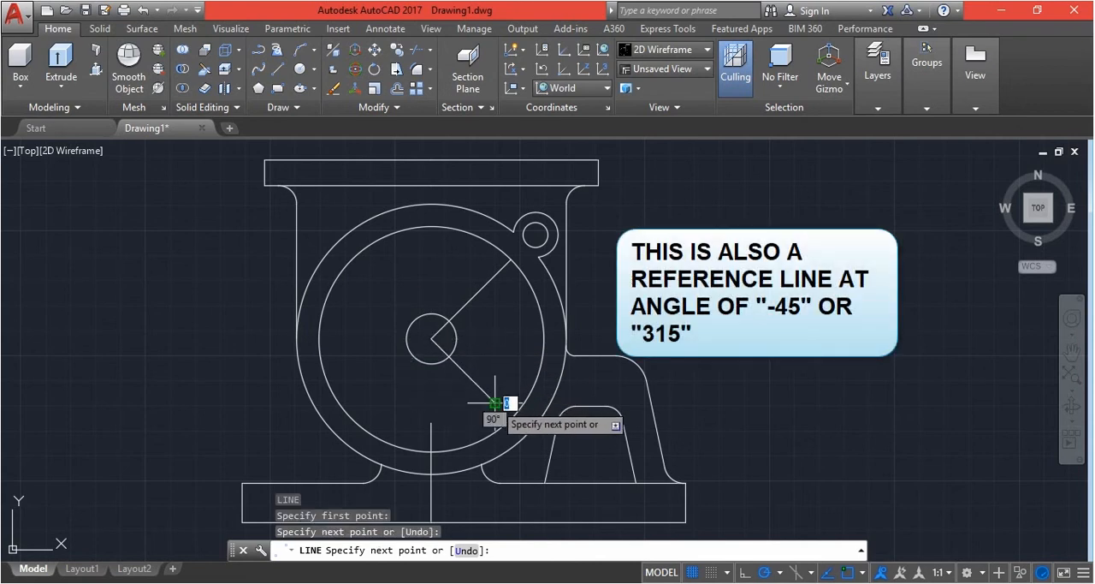
{"action": "key", "text": "Escape"}
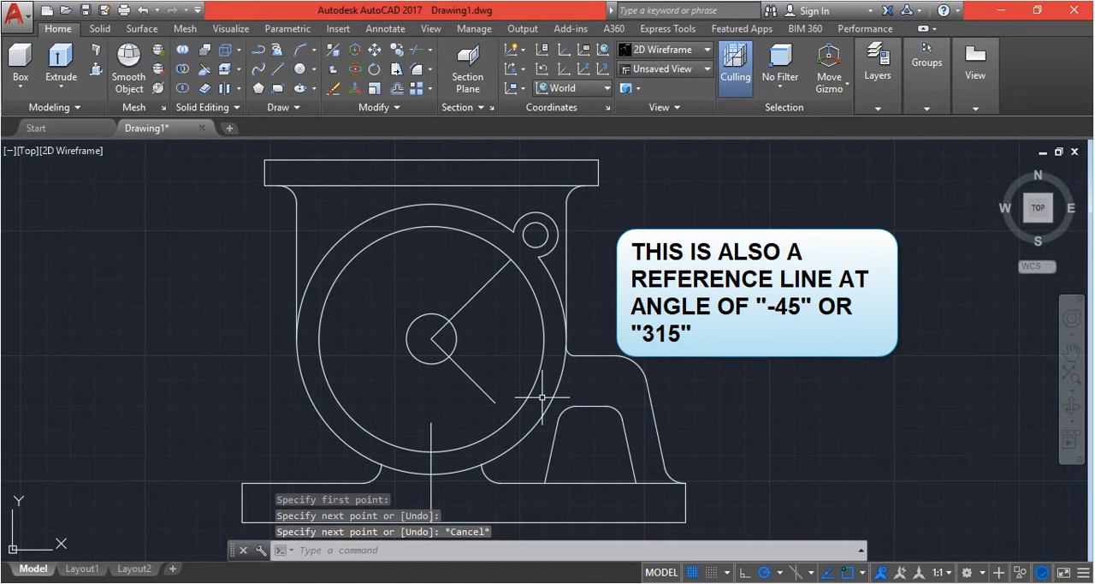
Mirror the upper-right lug arc and its hole about the 315° reference line, keeping the source objects
{"action": "type", "text": "MI"}
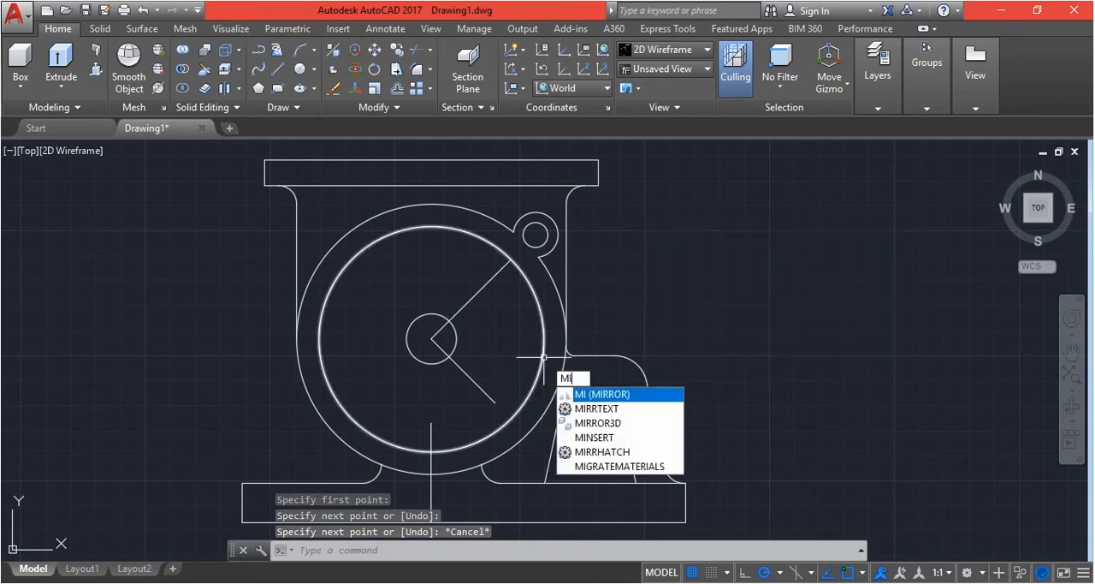
{"action": "key", "text": "Return"}
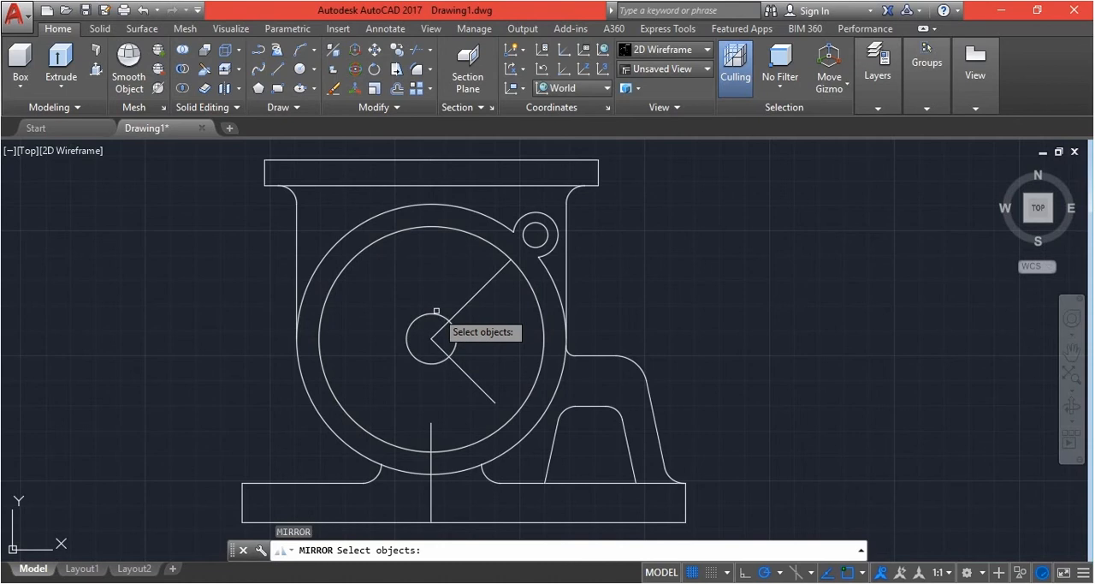
{"action": "left_click", "coordinate": [503, 203]}
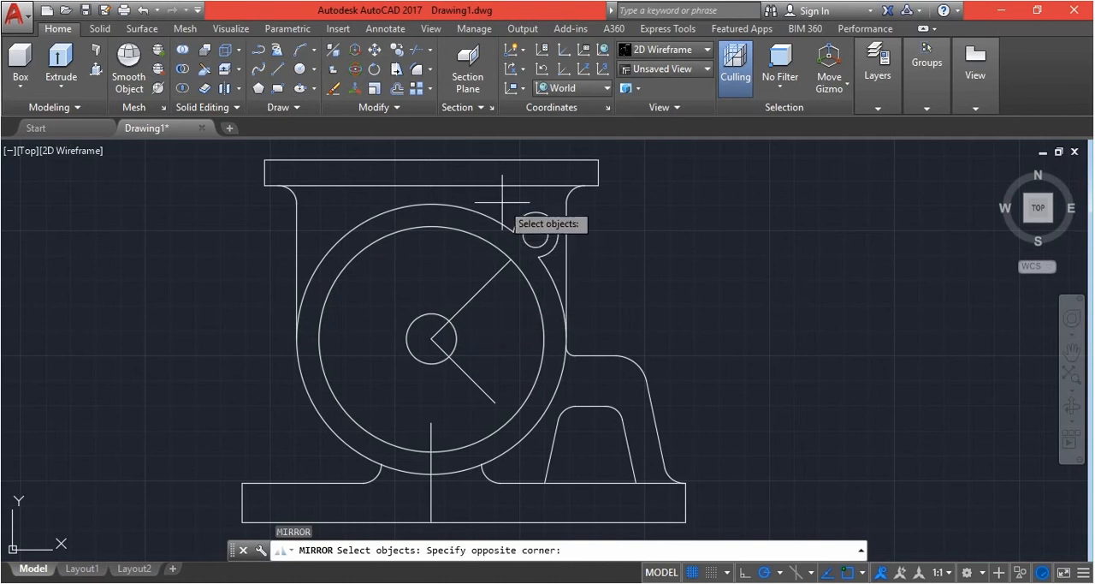
{"action": "left_click", "coordinate": [562, 265]}
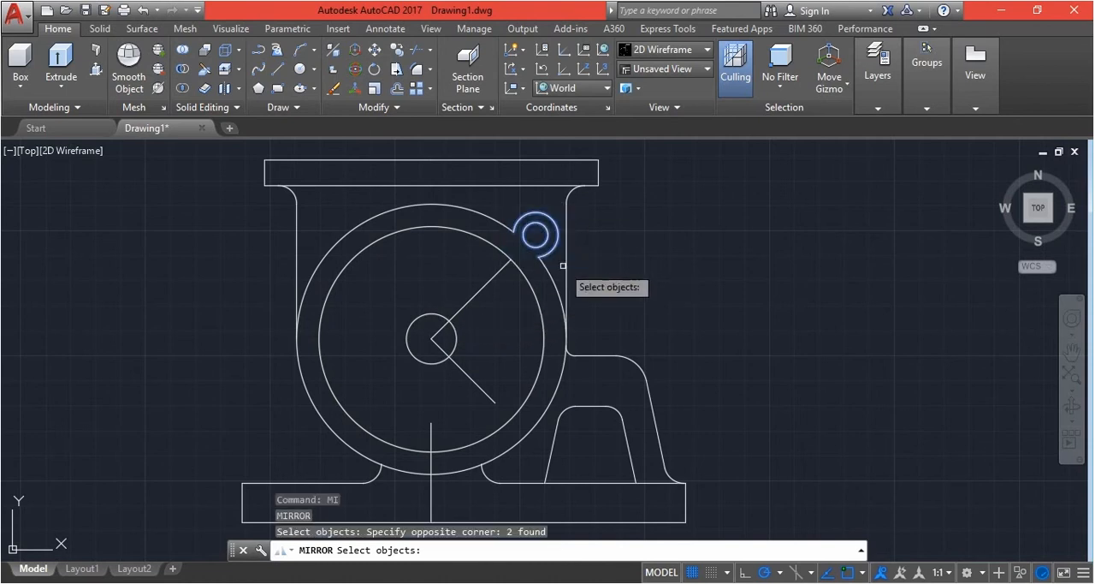
{"action": "key", "text": "Return"}
{"action": "left_click", "coordinate": [431, 338]}
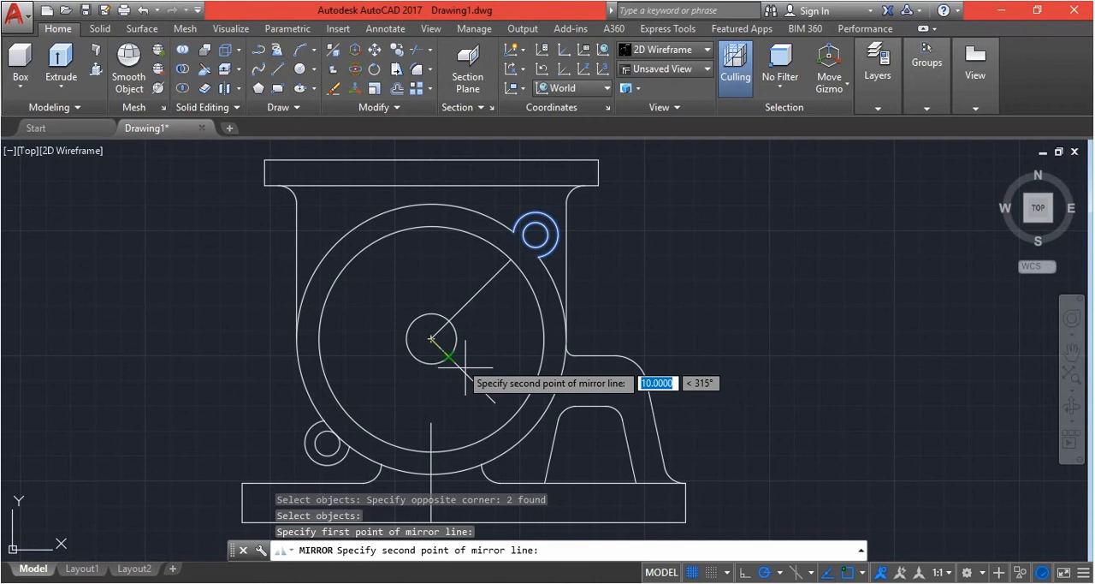
{"action": "left_click", "coordinate": [495, 404]}
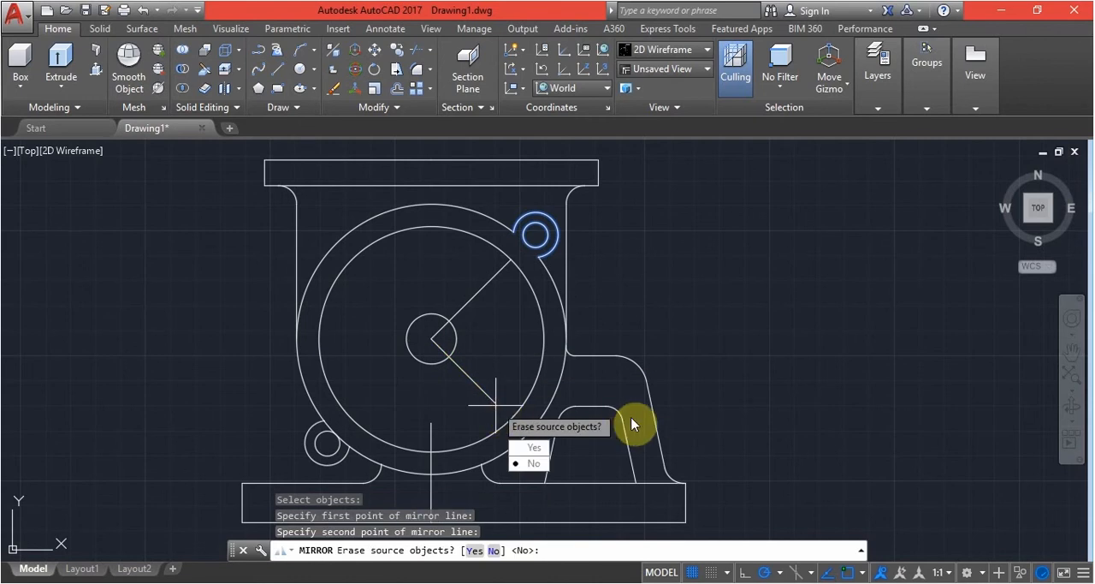
{"action": "key", "text": "Return"}
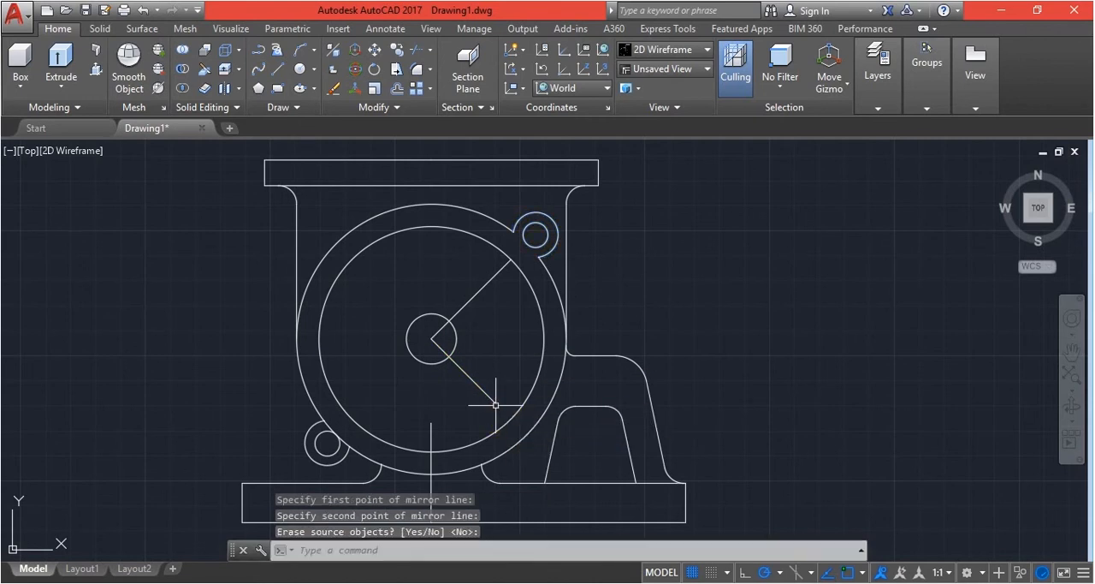
Delete the 315° reference line and the remaining 45° line inside the inner large circle
{"action": "left_click", "coordinate": [489, 399]}
{"action": "left_click", "coordinate": [486, 299]}
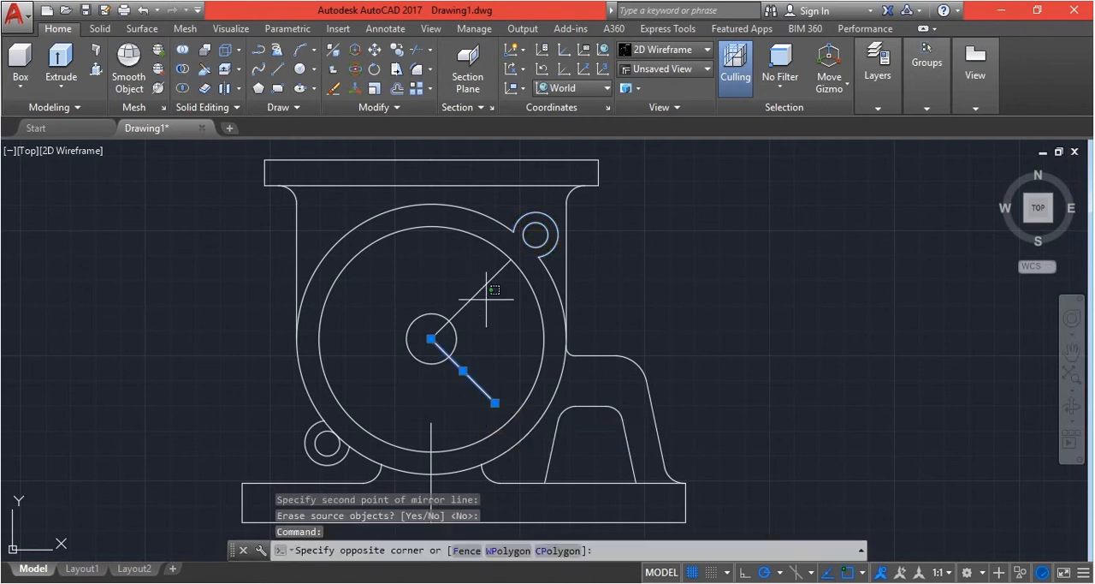
{"action": "left_click", "coordinate": [481, 292]}
{"action": "key", "text": "Delete"}
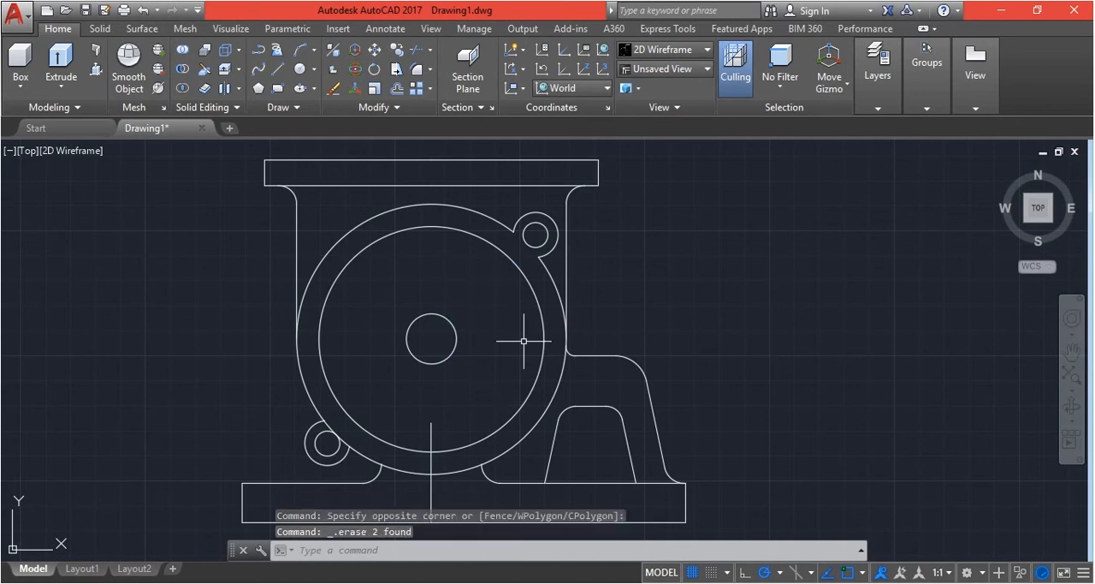
Trim the outer large circle's arc segments that lie inside the mirrored lower-left lug
{"action": "scroll", "coordinate": [513, 282], "scroll_direction": "up", "scroll_amount": 3}
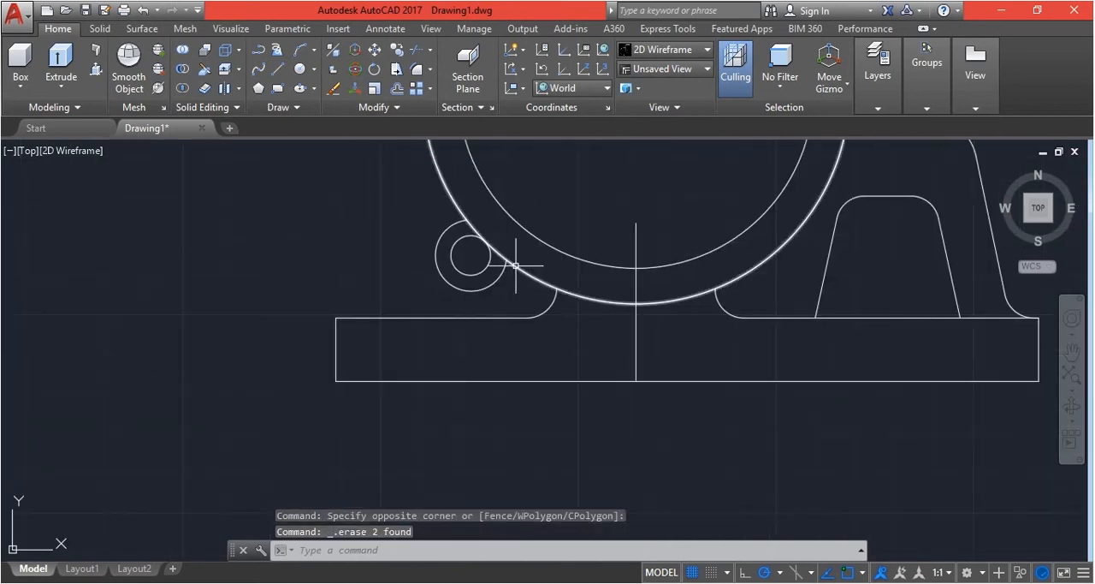
{"action": "scroll", "coordinate": [515, 265], "scroll_direction": "up", "scroll_amount": 2}
{"action": "type", "text": "tr"}
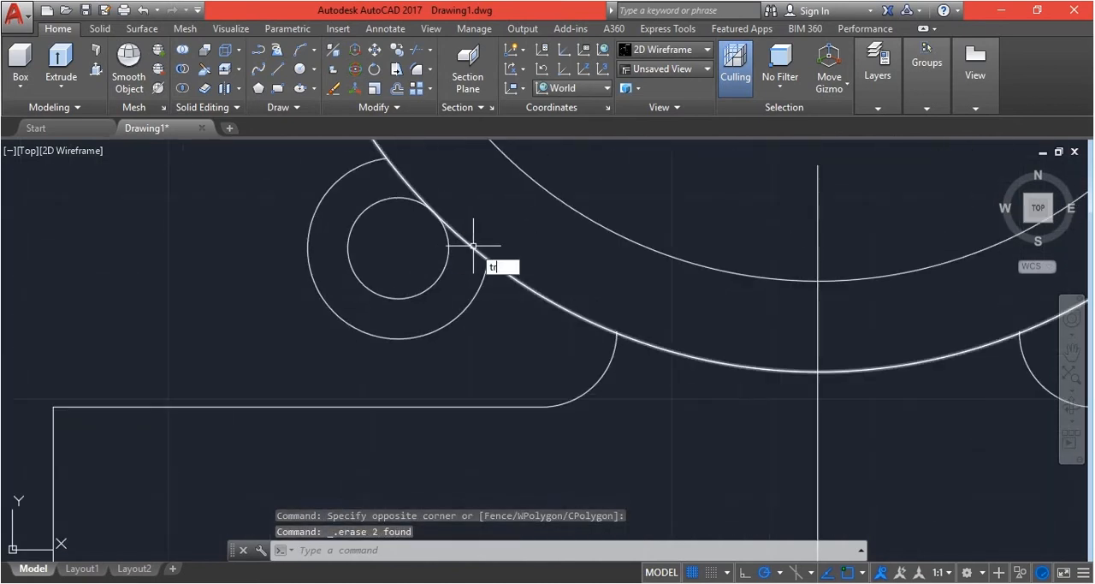
{"action": "key", "text": "Return"}
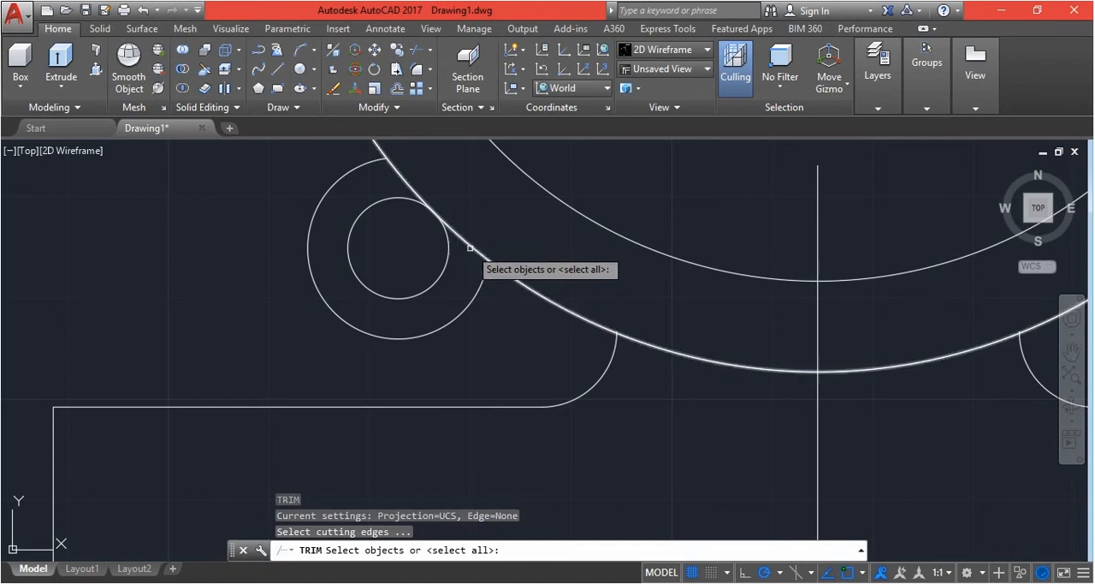
{"action": "key", "text": "Return"}
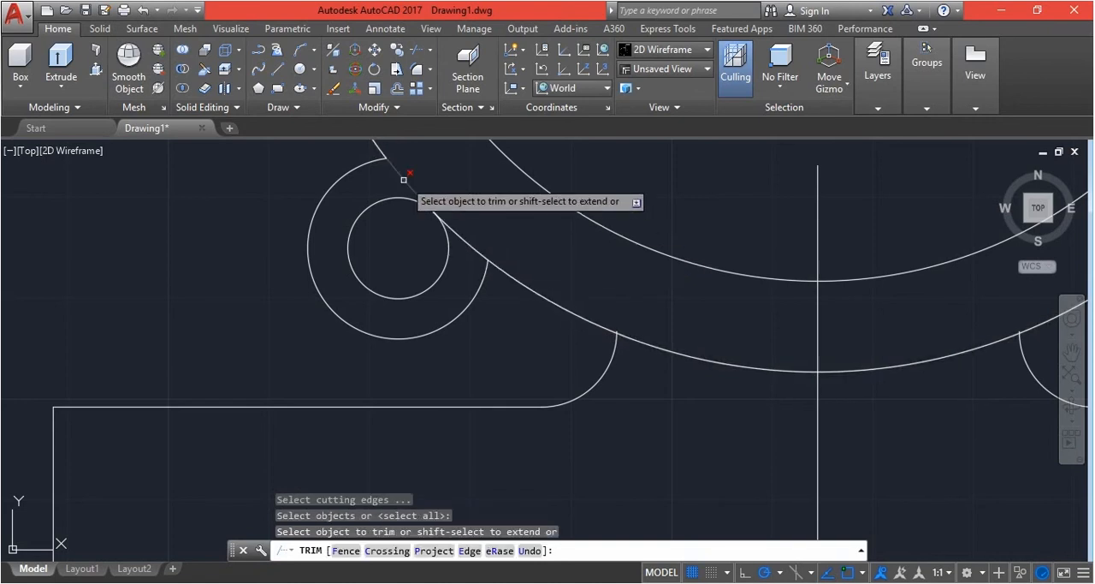
{"action": "left_click", "coordinate": [403, 177]}
{"action": "left_click", "coordinate": [473, 219]}
{"action": "left_click", "coordinate": [467, 261]}
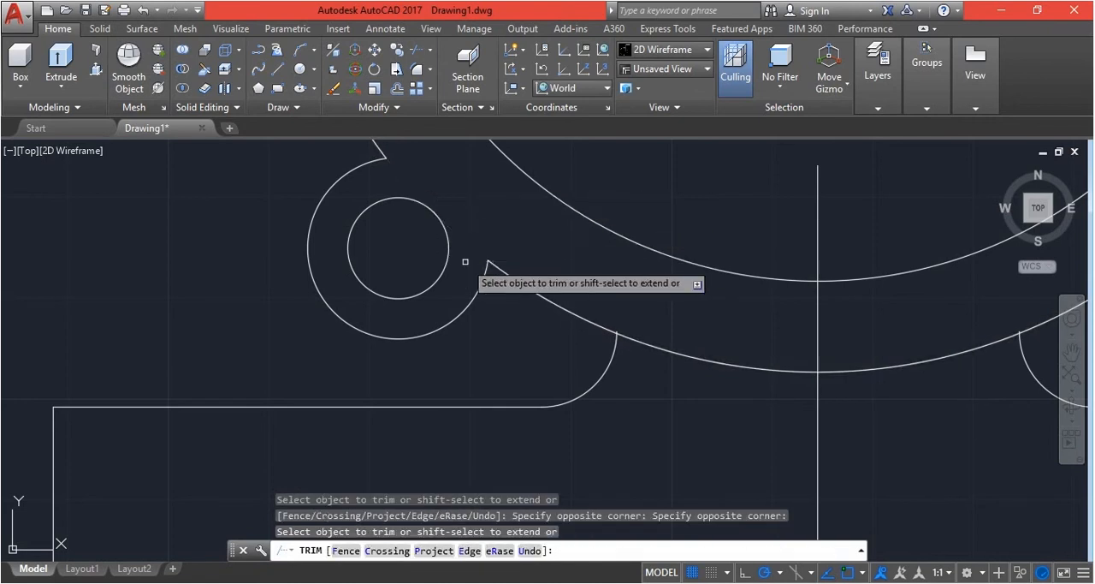
Delete the vertical centre line running from inside the inner large circle down to the base's bottom edge
{"action": "key", "text": "Escape"}
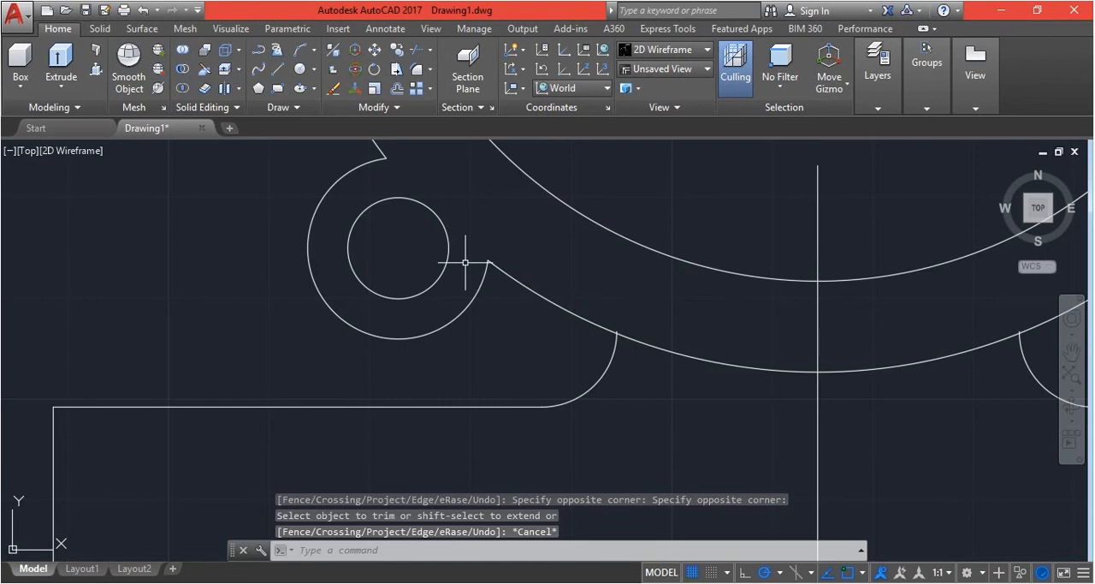
{"action": "scroll", "coordinate": [465, 262], "scroll_direction": "down", "scroll_amount": 5}
{"action": "scroll", "coordinate": [516, 298], "scroll_direction": "up", "scroll_amount": 2}
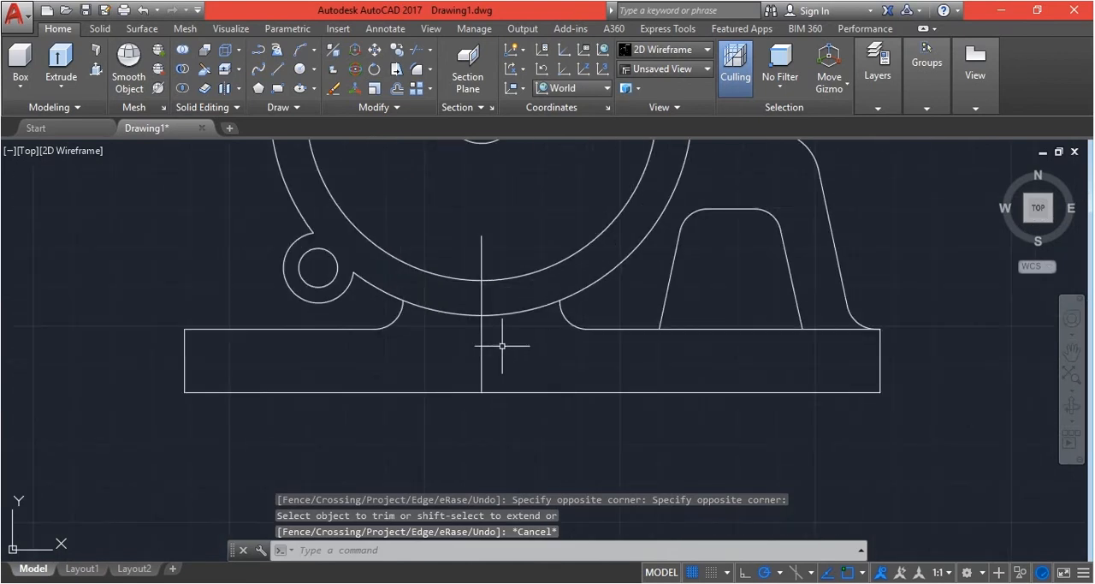
{"action": "left_click", "coordinate": [481, 359]}
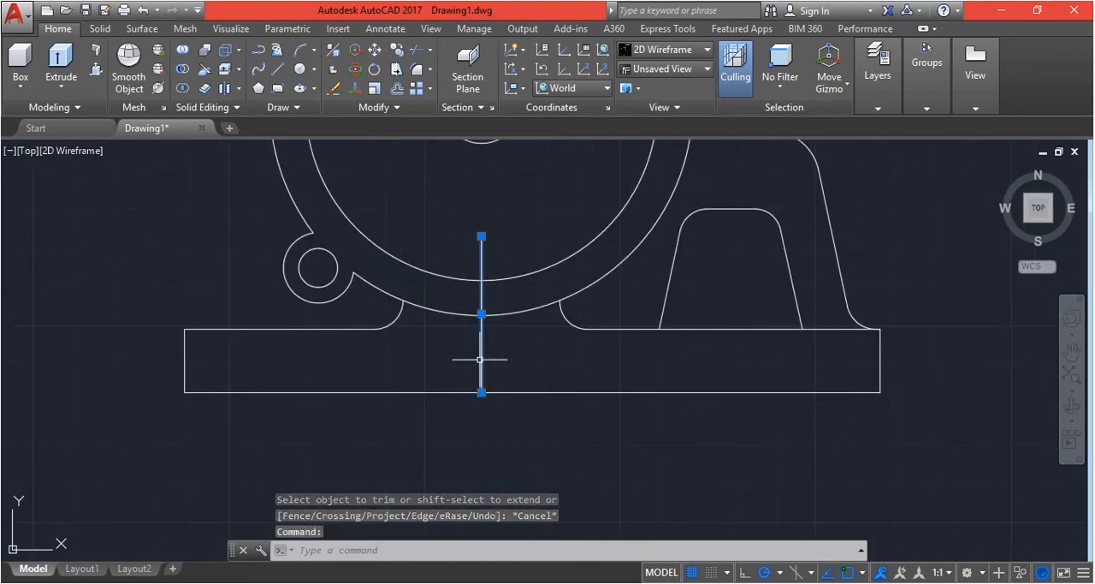
{"action": "key", "text": "Delete"}
{"action": "scroll", "coordinate": [482, 361], "scroll_direction": "down", "scroll_amount": 5}
{"action": "scroll", "coordinate": [493, 345], "scroll_direction": "up", "scroll_amount": 5}
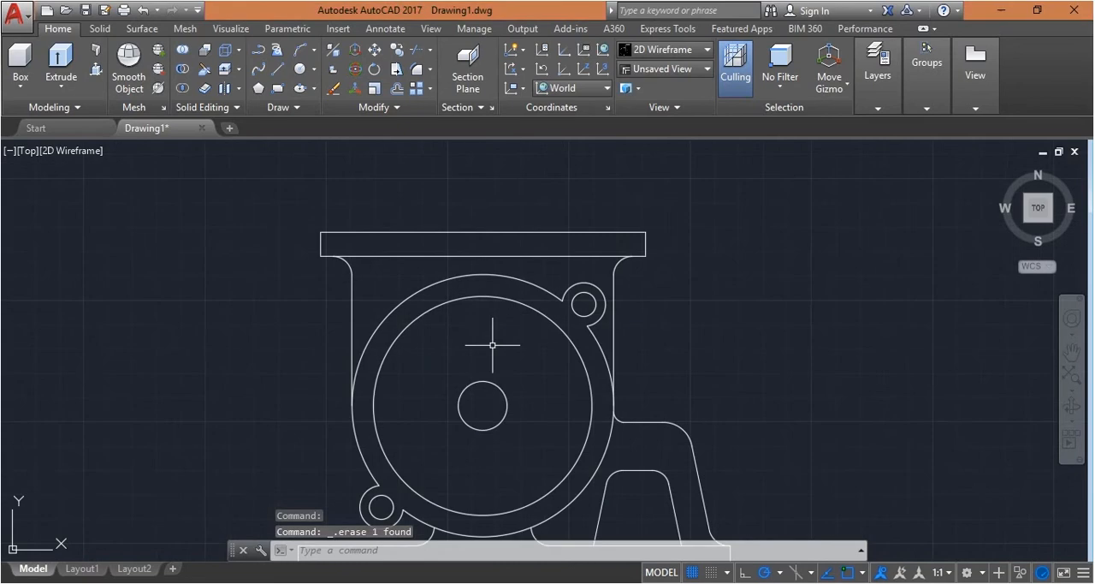
Draw a vertical line from the lower-left lug's left quadrant down past the base's top edge
{"action": "scroll", "coordinate": [515, 284], "scroll_direction": "down", "scroll_amount": 3}
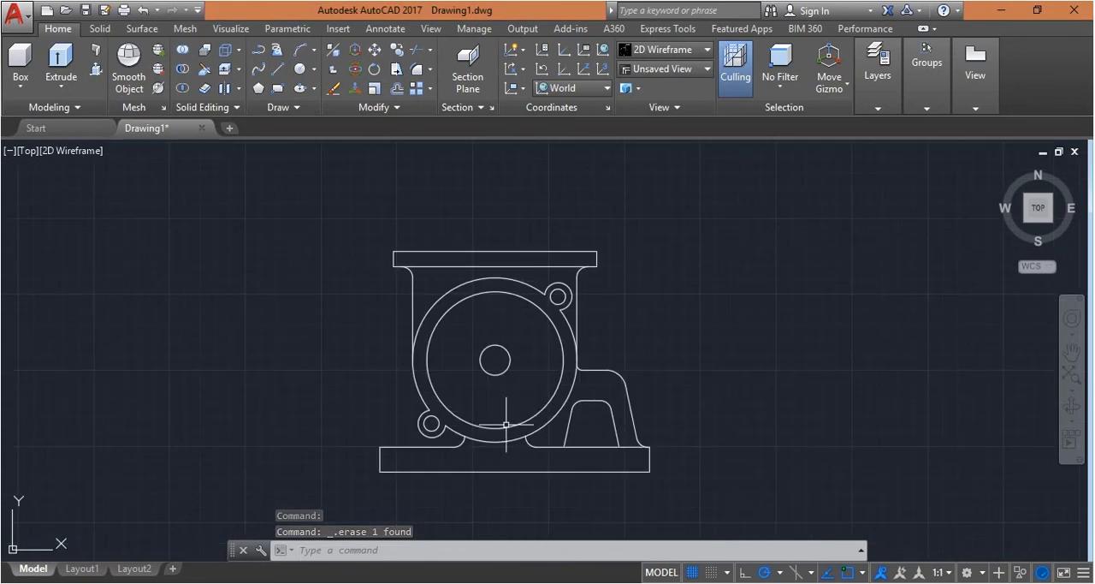
{"action": "scroll", "coordinate": [414, 452], "scroll_direction": "up", "scroll_amount": 4}
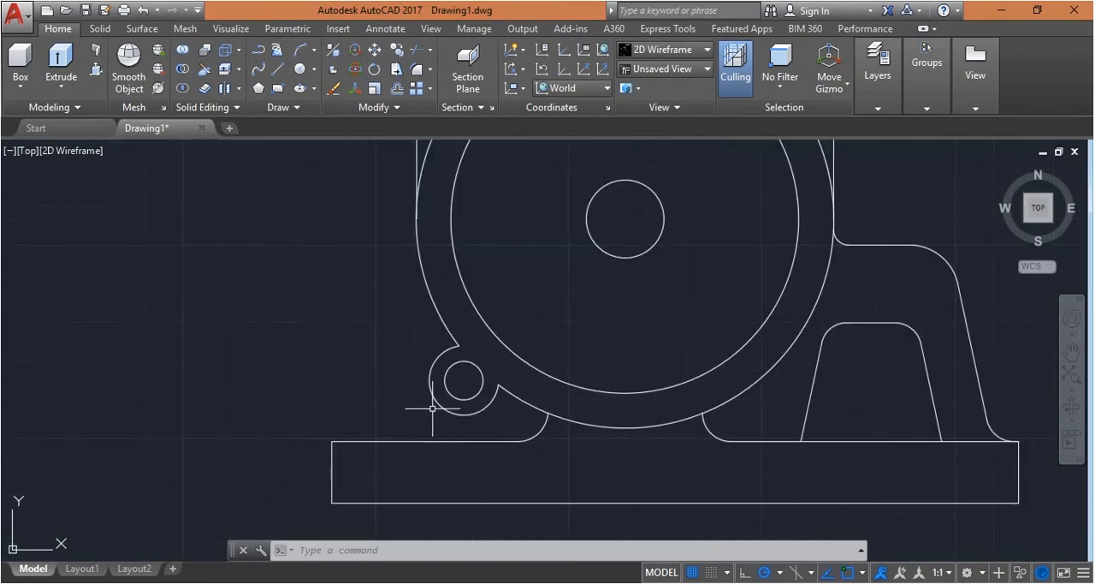
{"action": "type", "text": "l"}
{"action": "key", "text": "Return"}
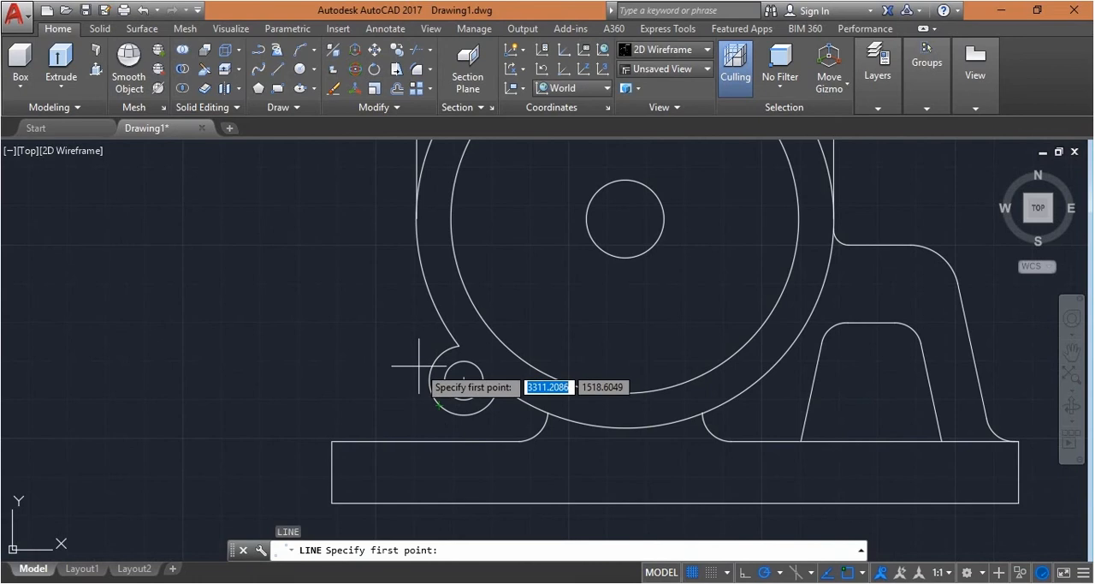
{"action": "left_click", "coordinate": [429, 380]}
{"action": "left_click", "coordinate": [430, 445]}
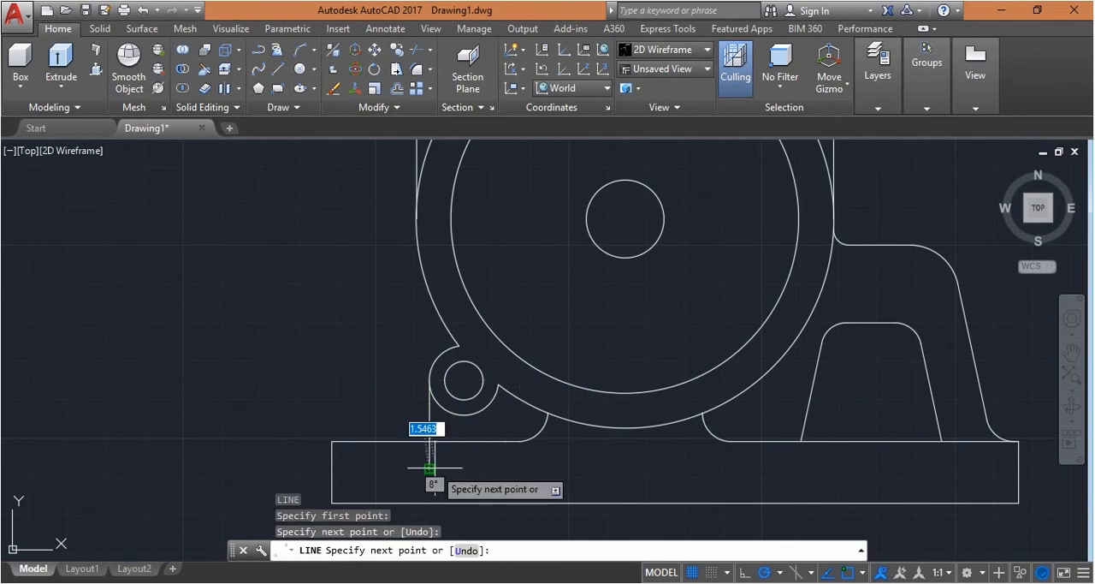
{"action": "key", "text": "Escape"}
Fillet the corner between the lower-left lug's vertical line and the base's left top edge with radius 7.5
{"action": "type", "text": "f"}
{"action": "key", "text": "Return"}
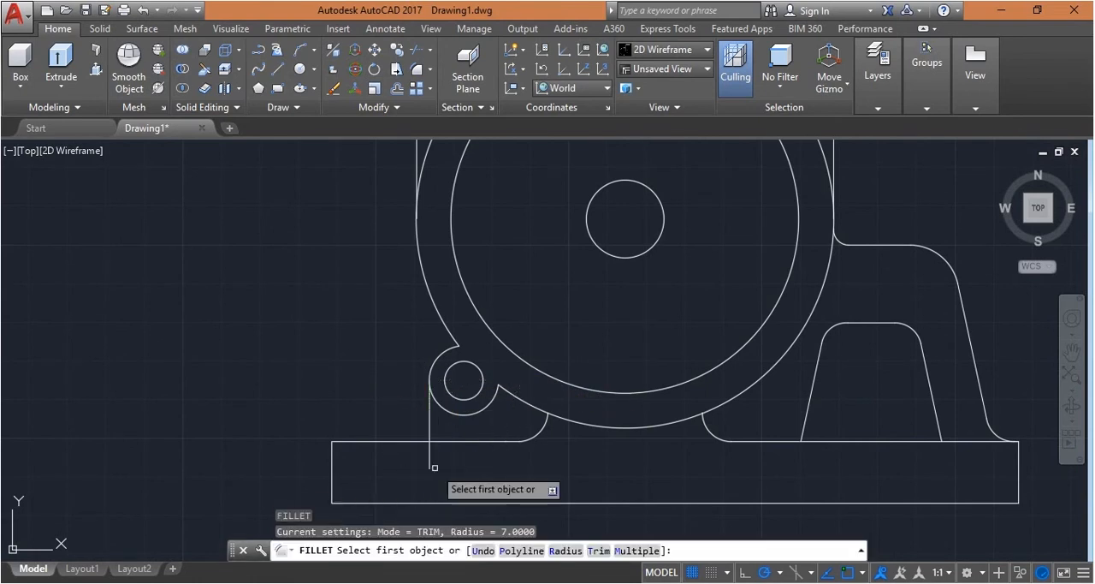
{"action": "left_click", "coordinate": [557, 551]}
{"action": "type", "text": "7."}
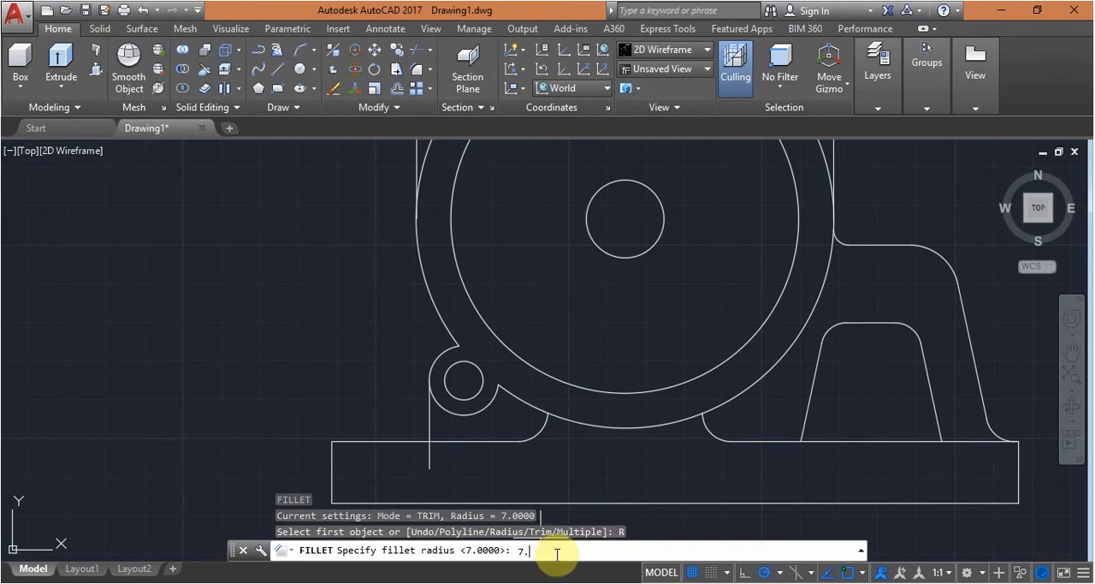
{"action": "type", "text": "5"}
{"action": "key", "text": "Return"}
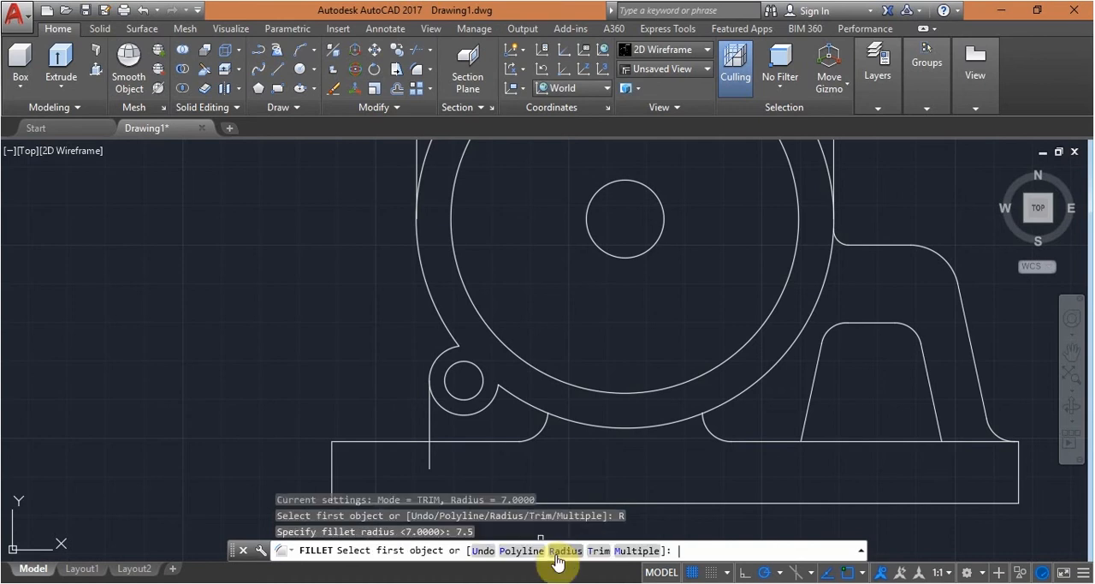
{"action": "left_click", "coordinate": [430, 419]}
{"action": "left_click", "coordinate": [391, 441]}
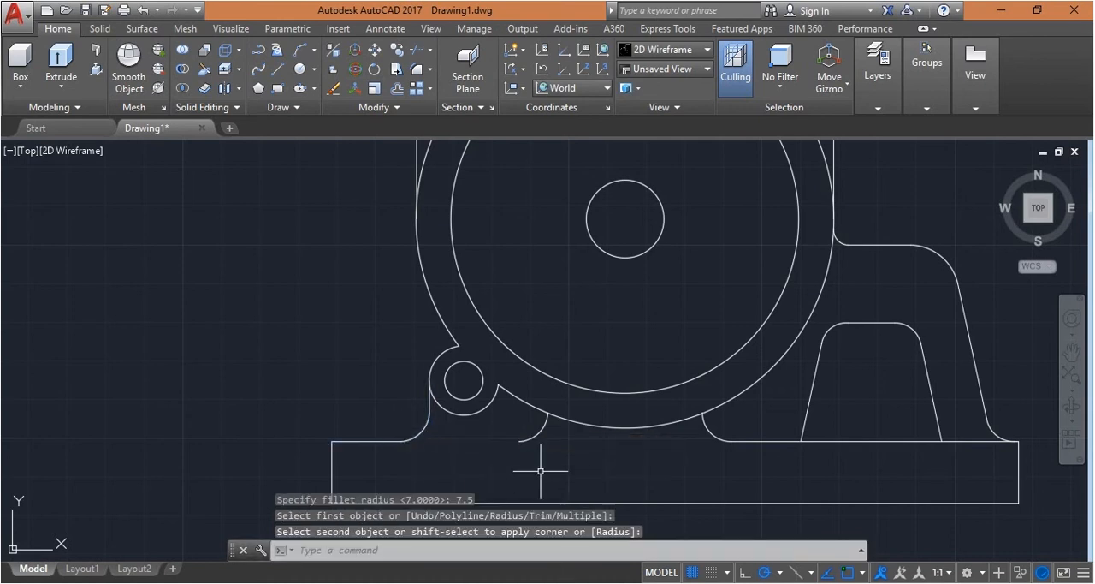
{"action": "key", "text": "Escape"}
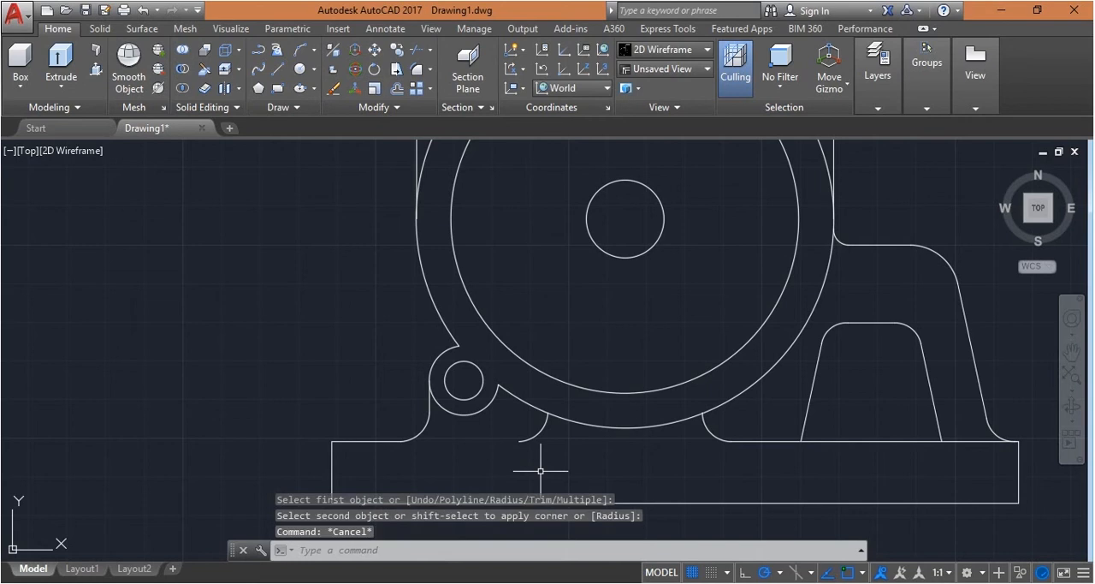
Extend the base's left top edge to the fillet arc beneath the large circles, using that arc as the boundary
{"action": "type", "text": "ex"}
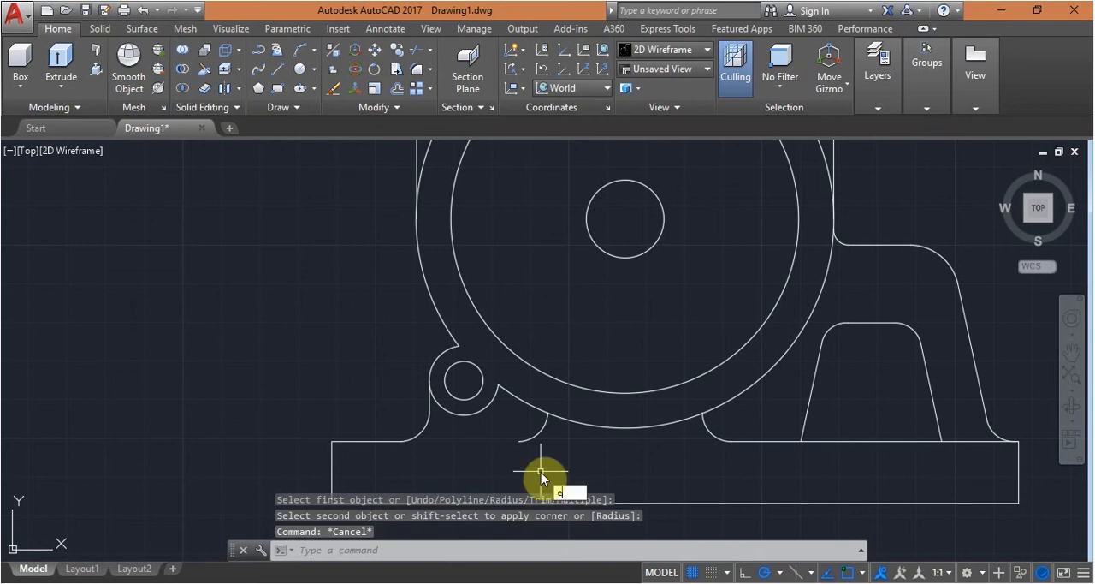
{"action": "key", "text": "Return"}
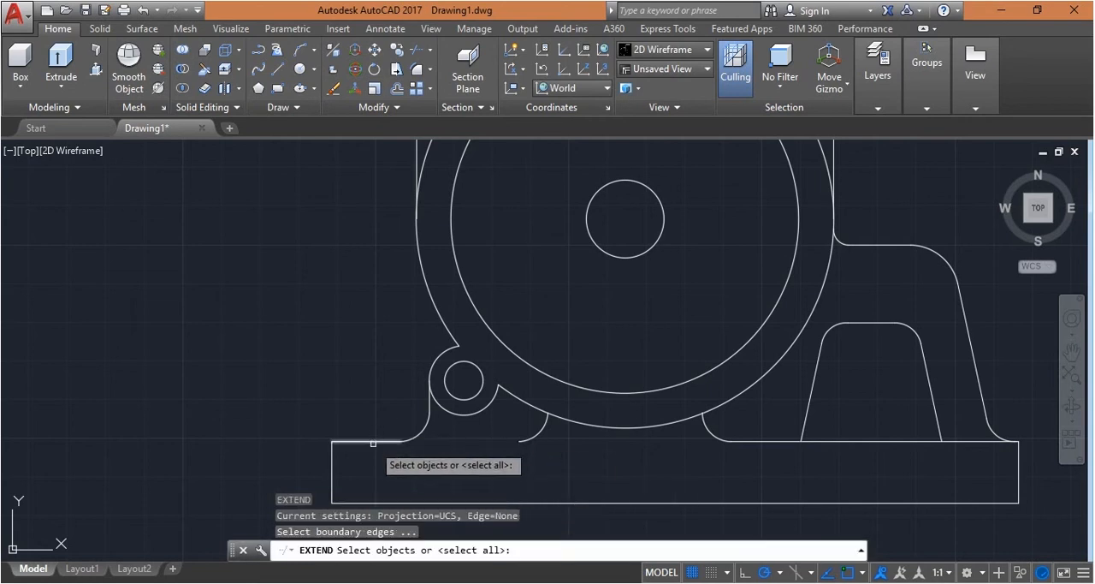
{"action": "left_click", "coordinate": [535, 433]}
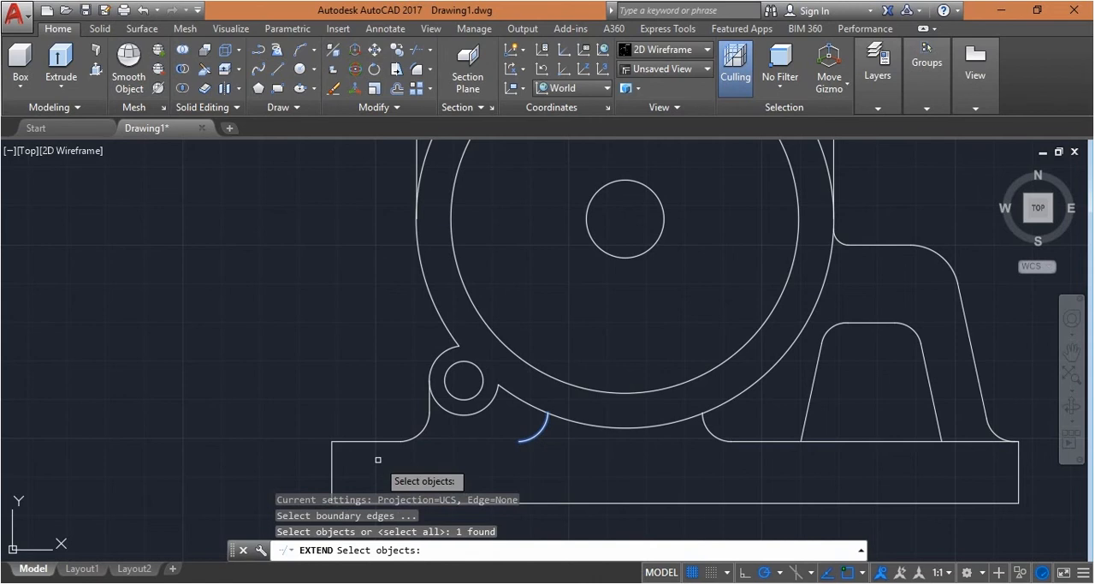
{"action": "key", "text": "Return"}
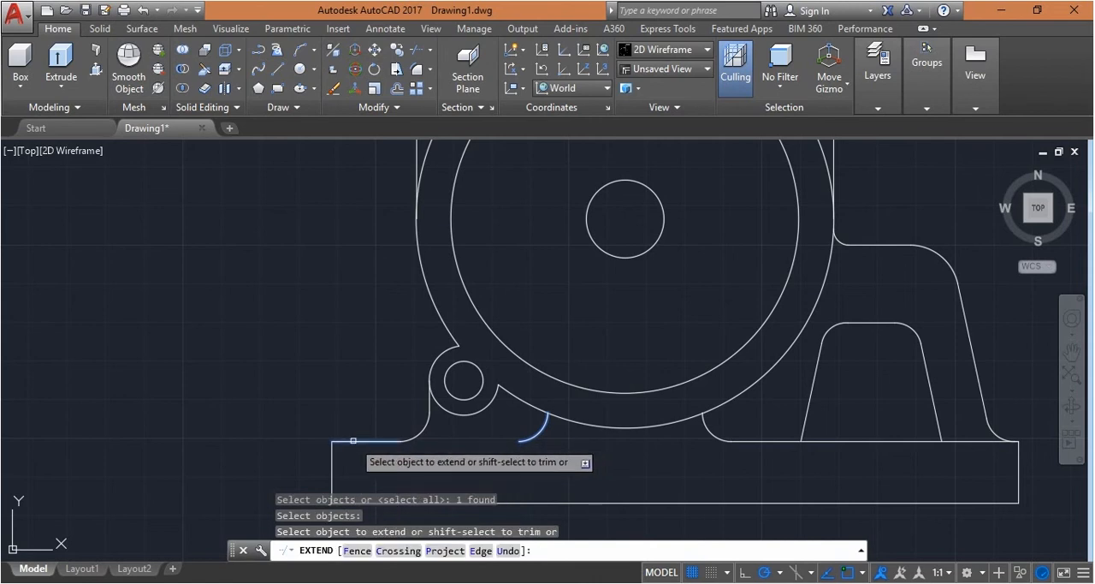
{"action": "left_click", "coordinate": [388, 439]}
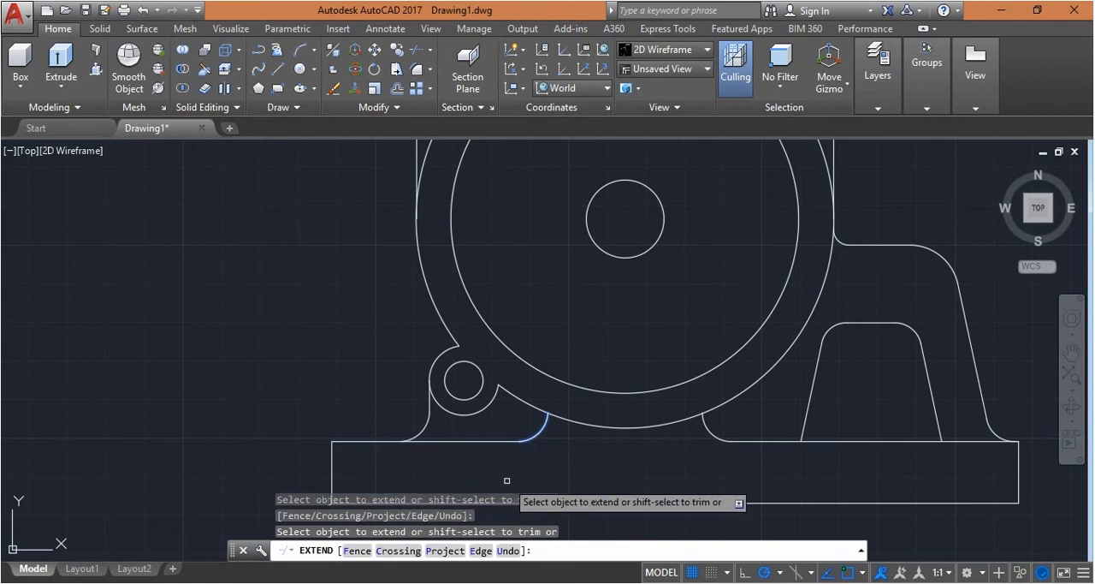
{"action": "key", "text": "Escape"}
{"action": "scroll", "coordinate": [503, 445], "scroll_direction": "down", "scroll_amount": 6}
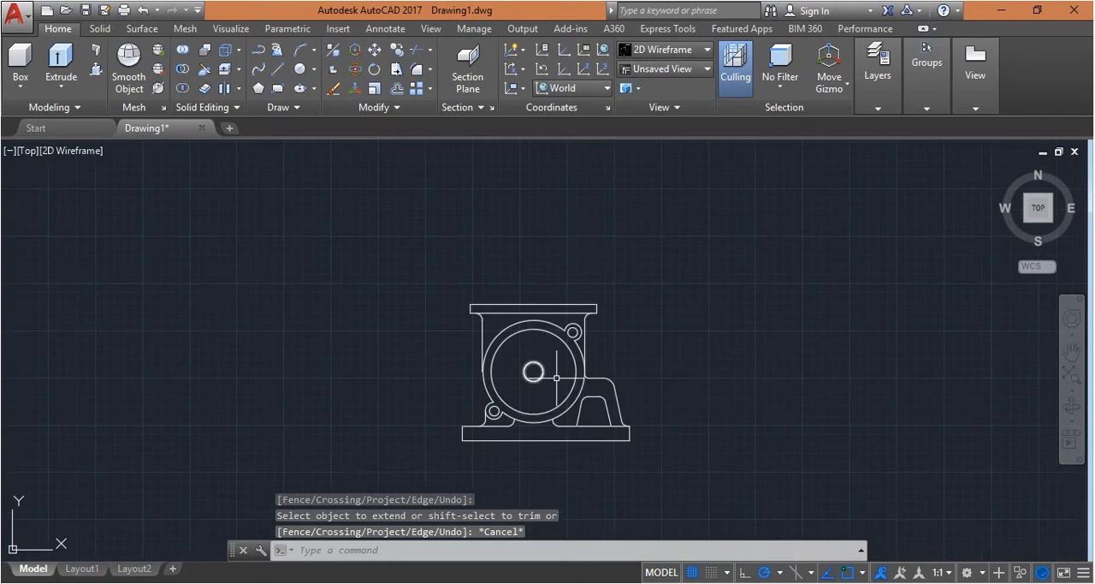
{"action": "scroll", "coordinate": [543, 411], "scroll_direction": "up", "scroll_amount": 6}
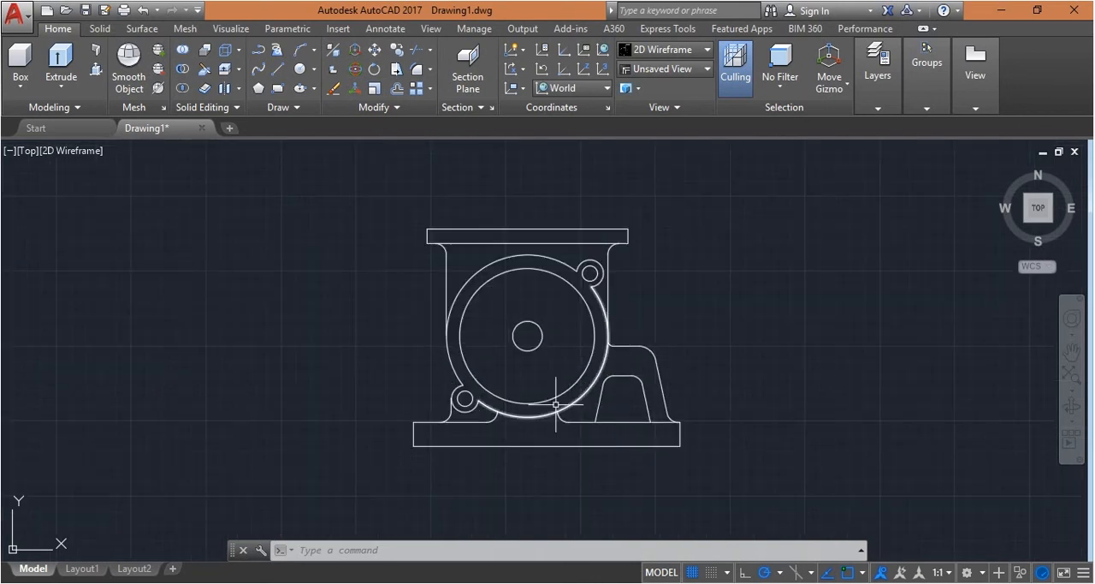
{"action": "scroll", "coordinate": [539, 385], "scroll_direction": "down", "scroll_amount": 2}
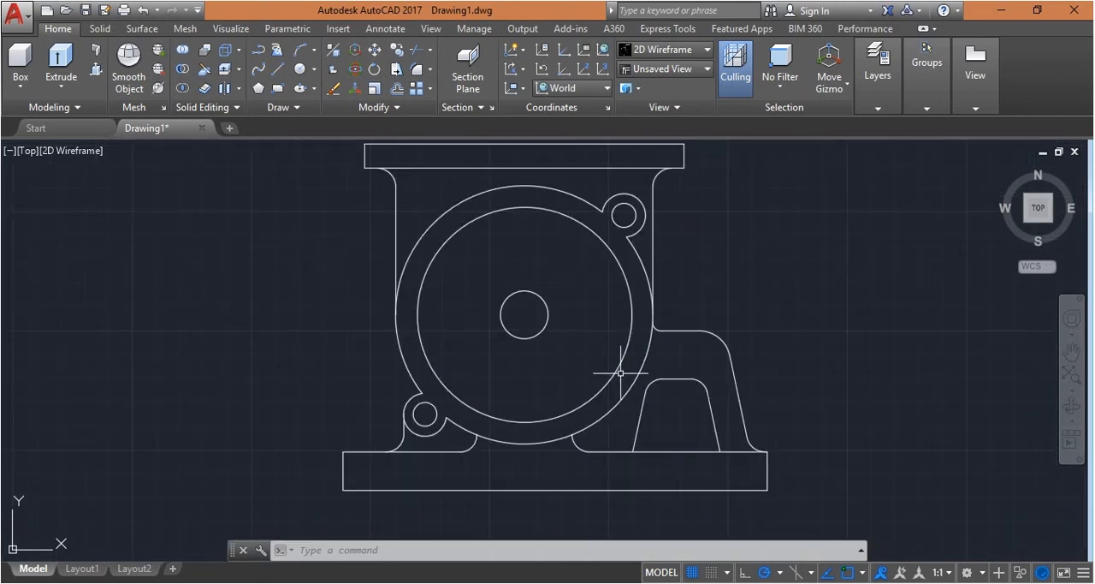
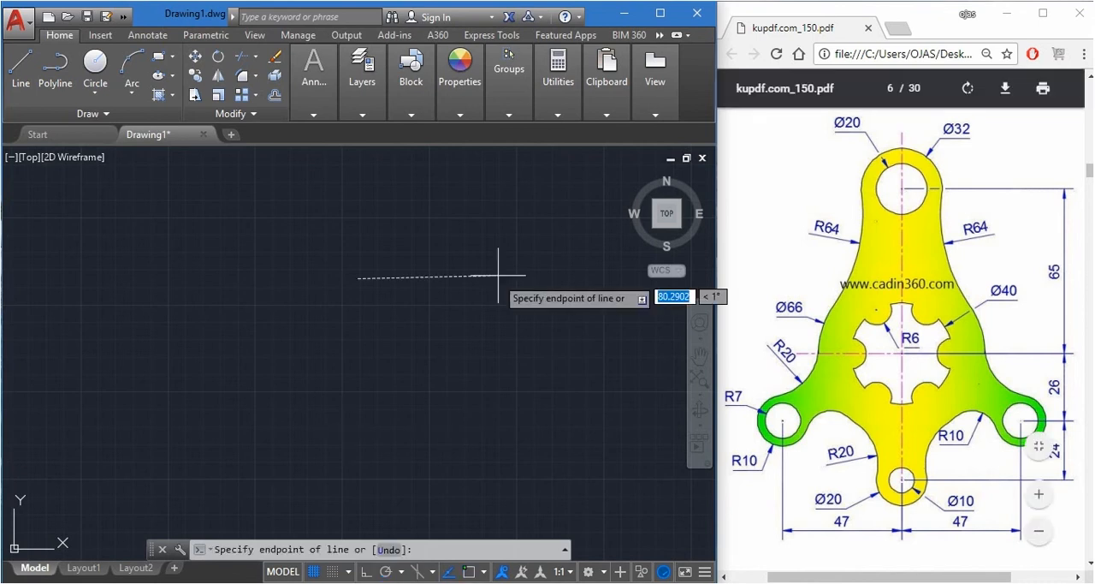
Draw a circle of radius 10 in the empty drawing area for the part's top hole
{"action": "key", "text": "Escape"}
{"action": "key", "text": "Escape"}
{"action": "key", "text": "Escape"}
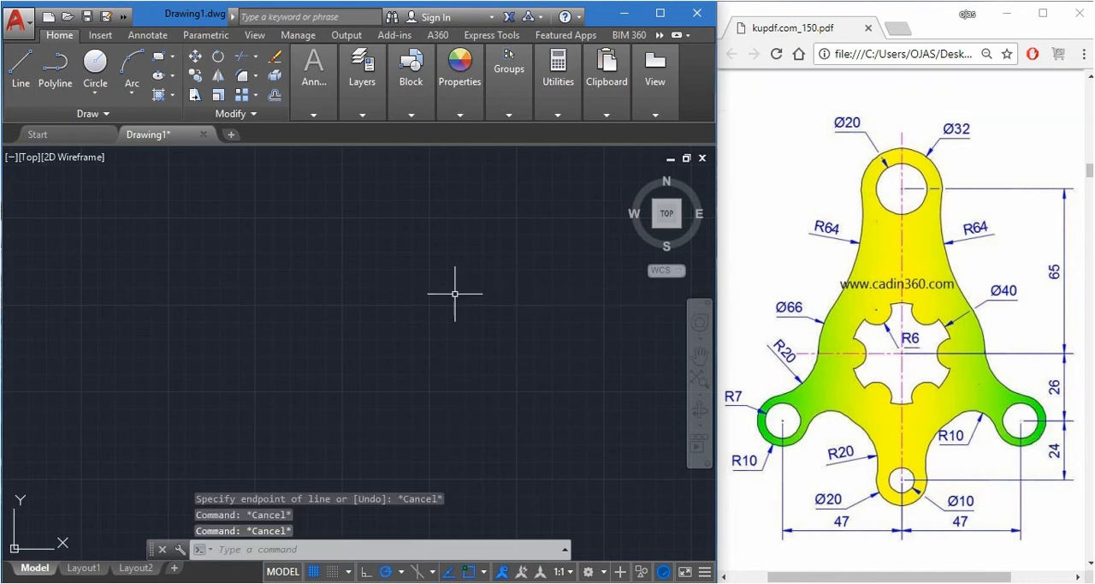
{"action": "type", "text": "c"}
{"action": "key", "text": "Return"}
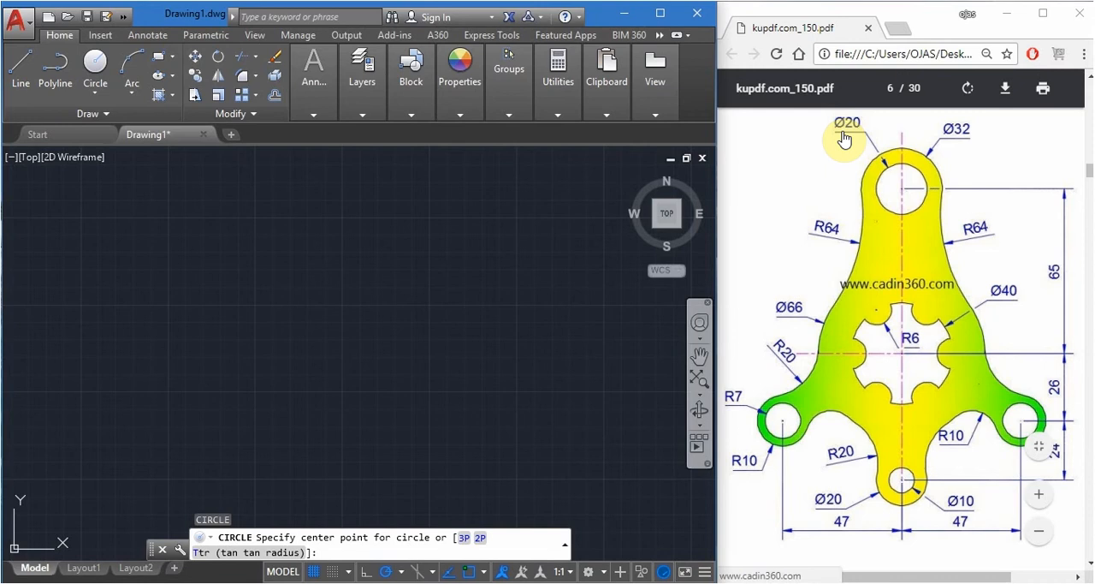
{"action": "left_click", "coordinate": [364, 291]}
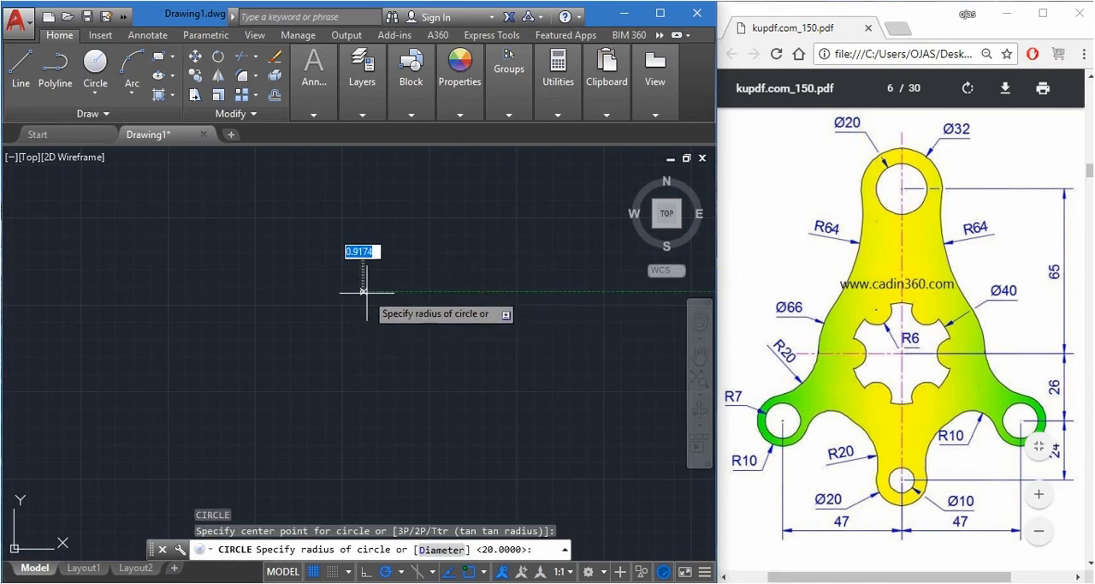
{"action": "type", "text": "10"}
{"action": "key", "text": "Return"}
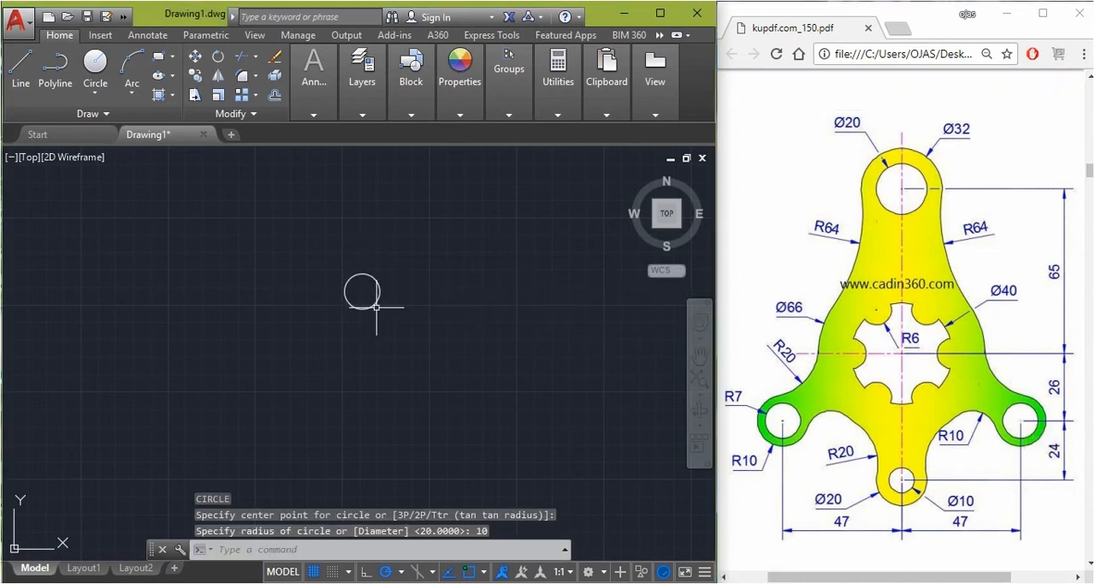
Draw a circle of radius 16 concentric with the top hole
{"action": "key", "text": "Return"}
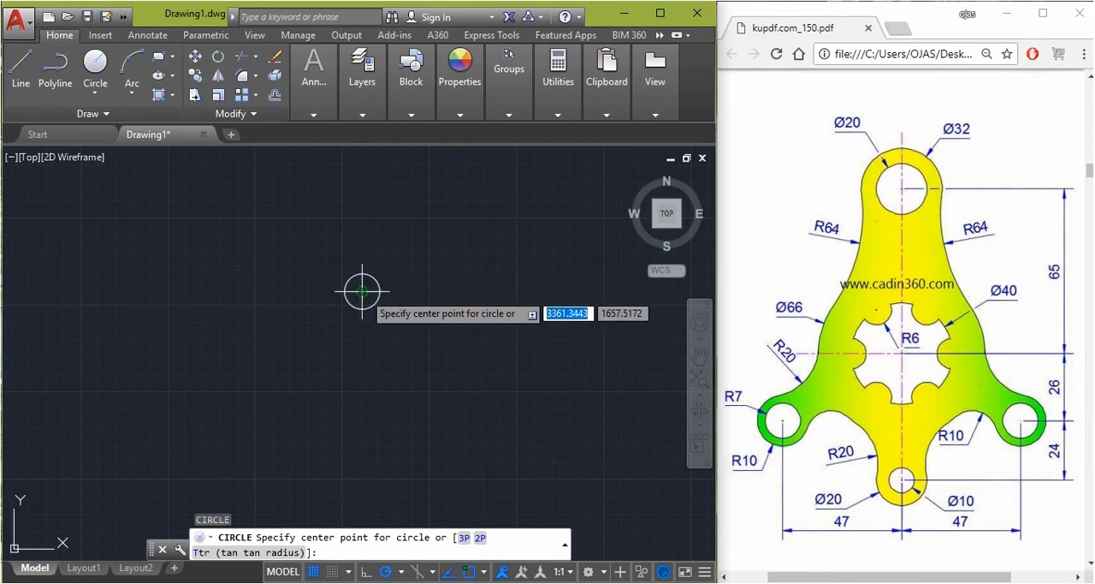
{"action": "left_click", "coordinate": [361, 292]}
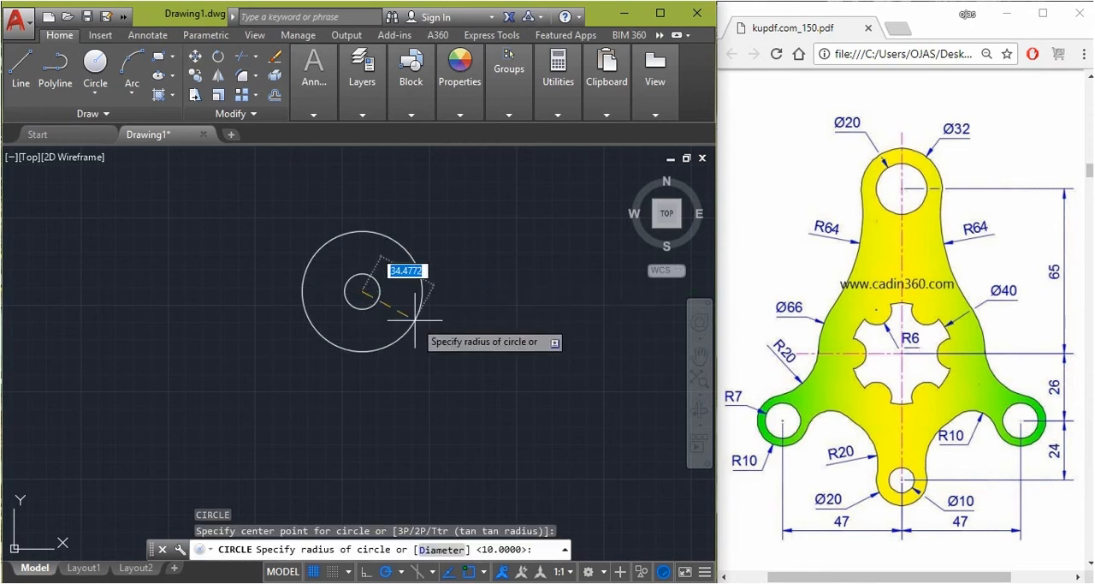
{"action": "type", "text": "16"}
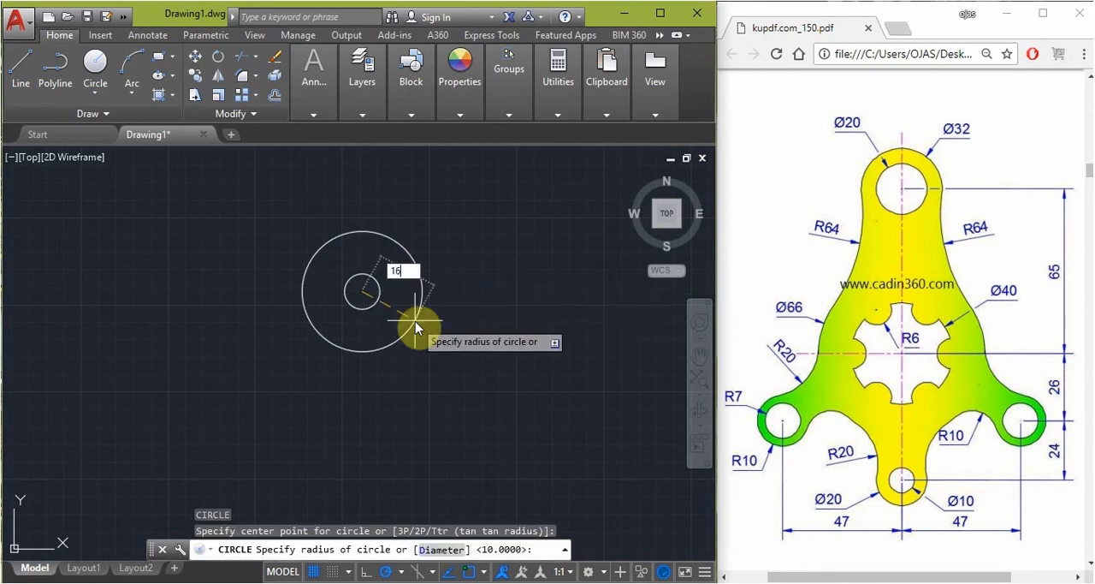
{"action": "key", "text": "Return"}
{"action": "scroll", "coordinate": [428, 326], "scroll_direction": "down", "scroll_amount": 2}
{"action": "scroll", "coordinate": [427, 326], "scroll_direction": "up", "scroll_amount": 4}
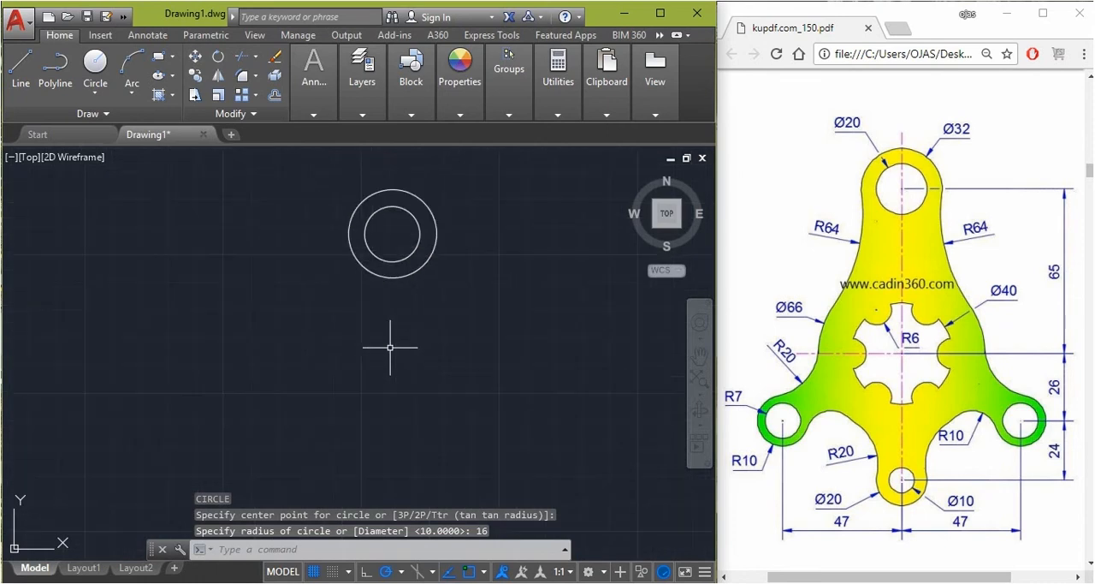
Draw a vertical line 65 units down from the centre of the two concentric circles
{"action": "type", "text": "L"}
{"action": "key", "text": "Return"}
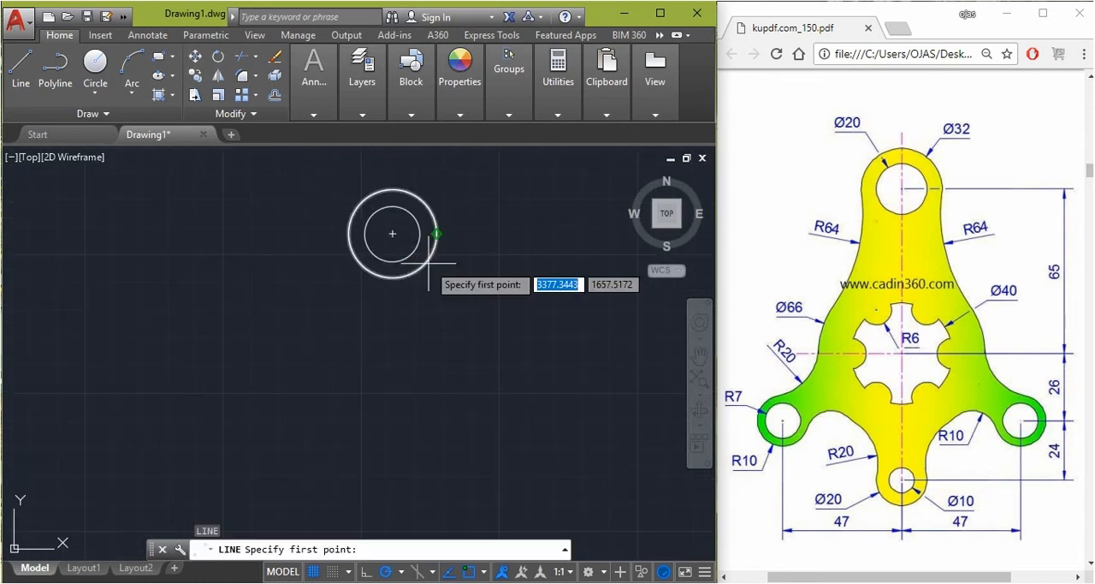
{"action": "left_click", "coordinate": [392, 233]}
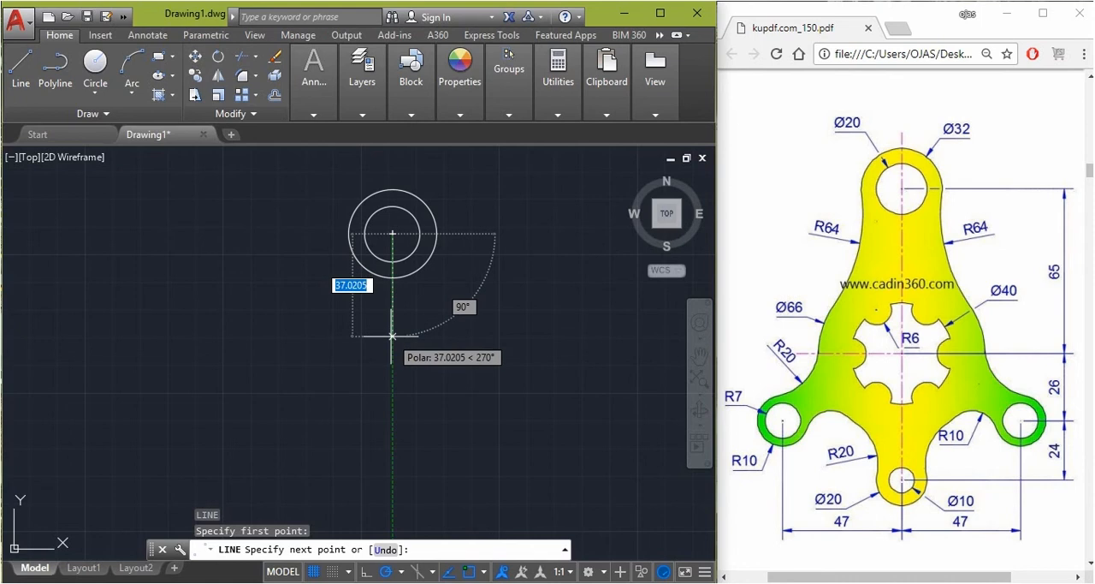
{"action": "type", "text": "65"}
{"action": "key", "text": "Return"}
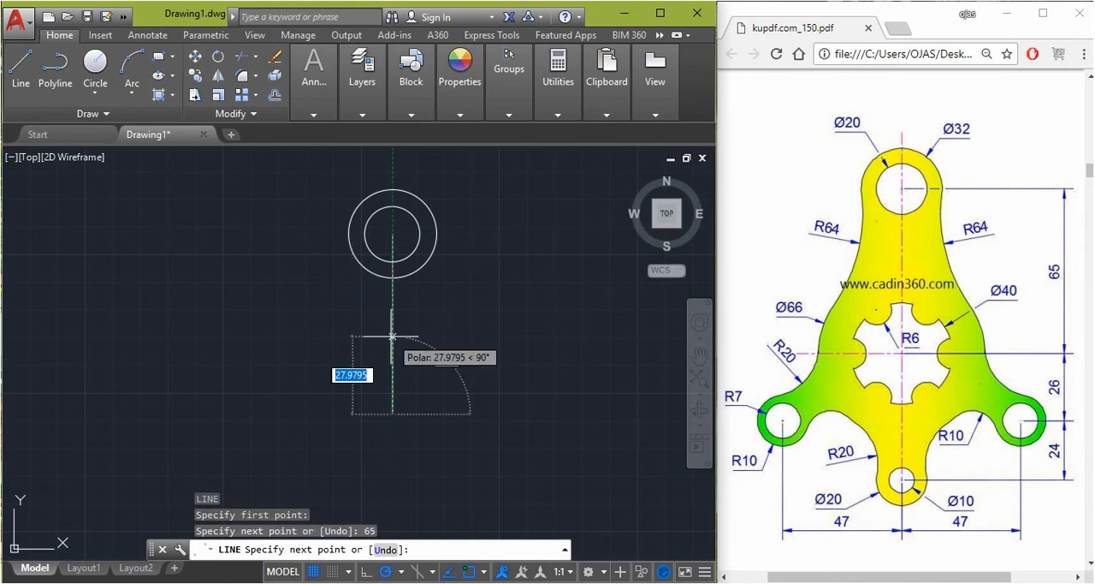
{"action": "key", "text": "Return"}
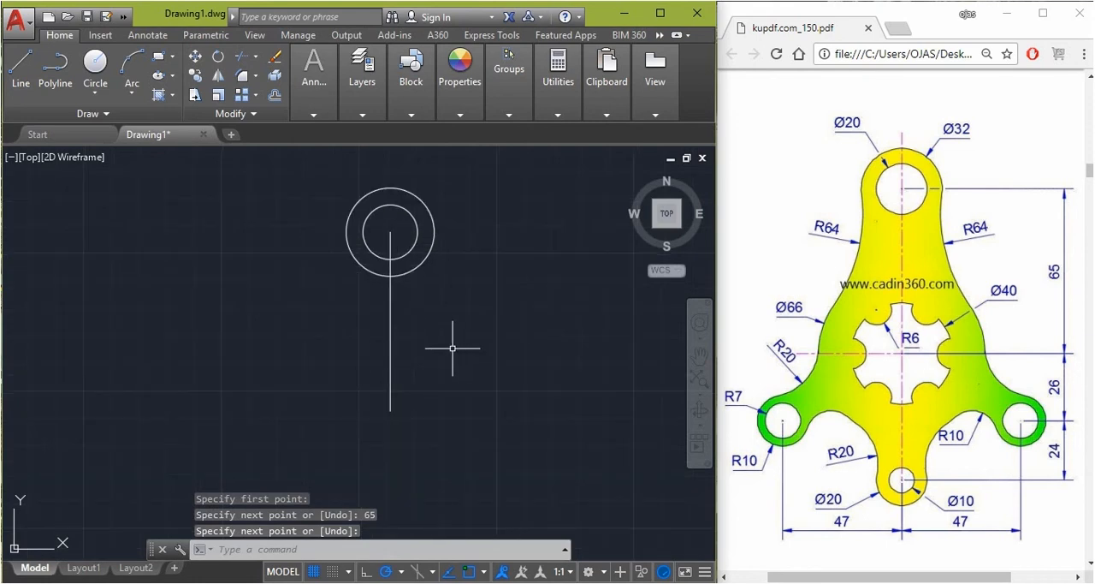
Draw a circle of radius 20 centred on the lower end of the vertical line
{"action": "type", "text": "c"}
{"action": "key", "text": "Return"}
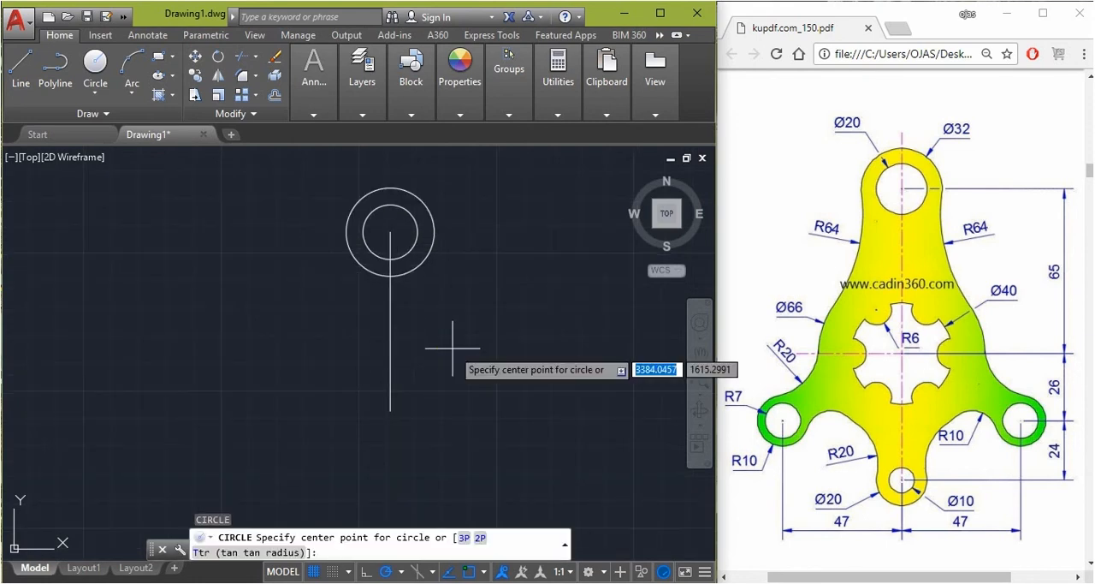
{"action": "left_click", "coordinate": [391, 409]}
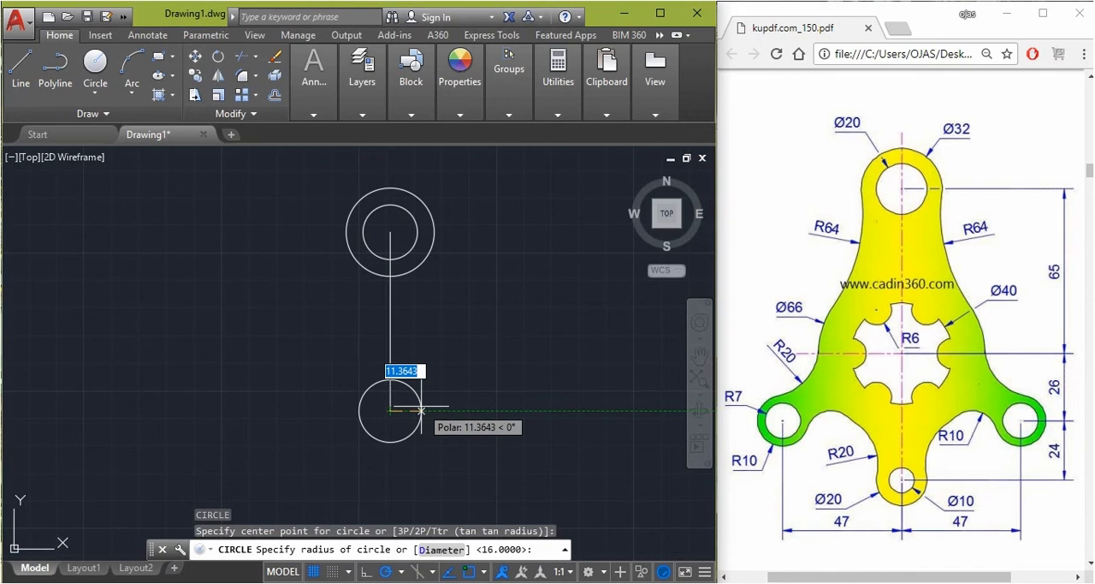
{"action": "type", "text": "20"}
{"action": "key", "text": "Return"}
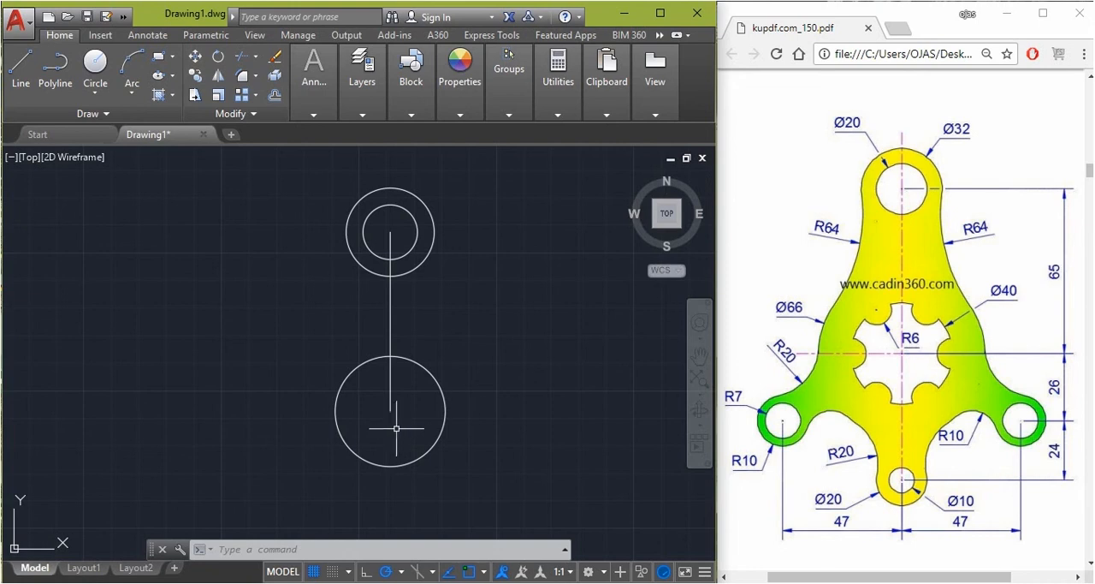
Draw a circle of radius 33 concentric with the radius 20 circle
{"action": "type", "text": "c"}
{"action": "key", "text": "Return"}
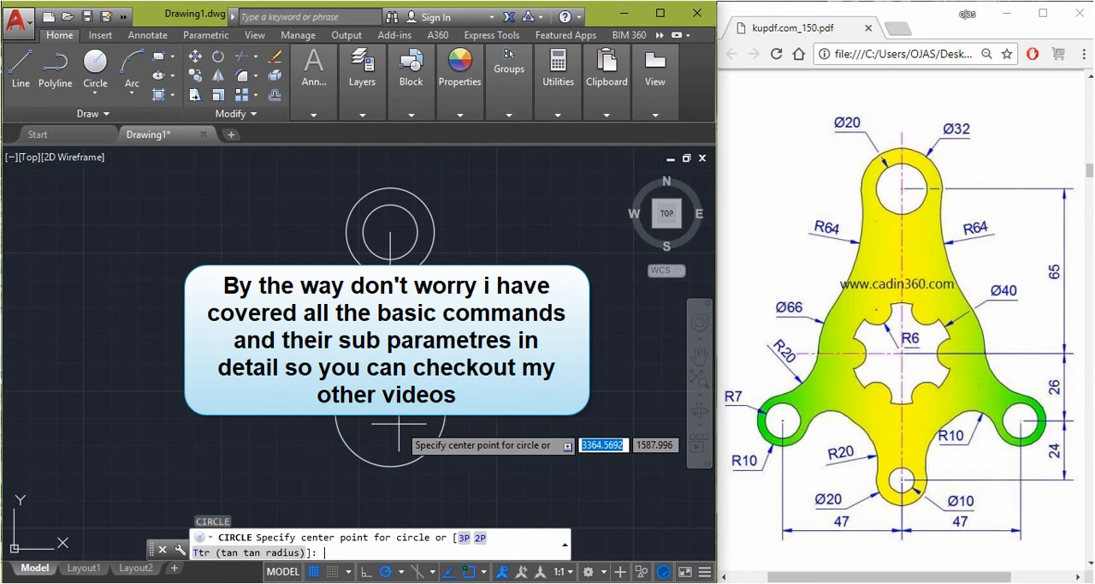
{"action": "left_click", "coordinate": [390, 412]}
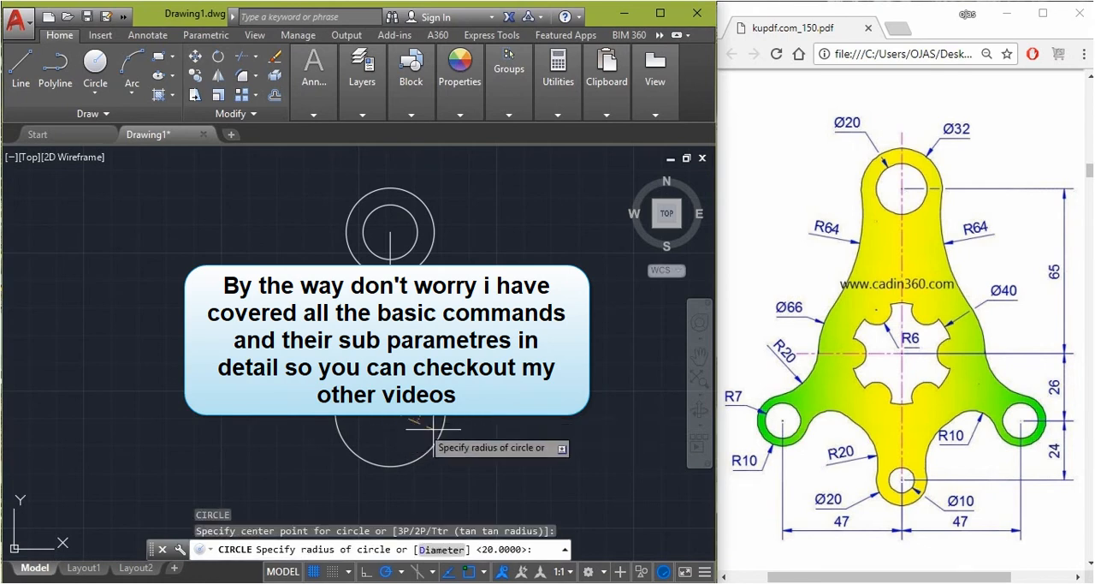
{"action": "type", "text": "33"}
{"action": "key", "text": "Return"}
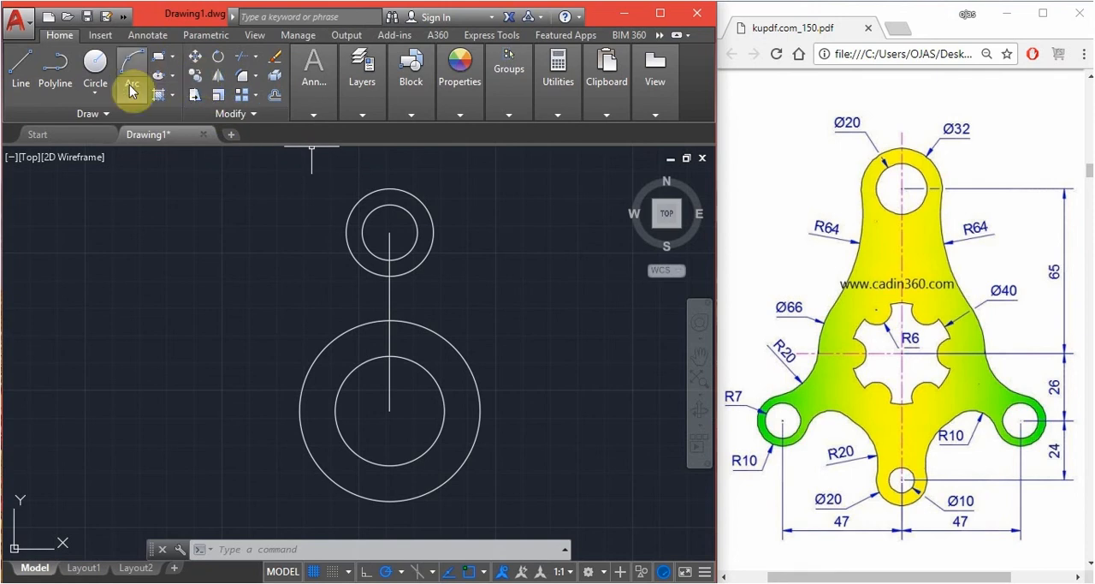
Draw a radius 64 circle tangent to the left sides of the upper and lower outer circles using Tan, Tan, Radius
{"action": "left_click", "coordinate": [96, 94]}
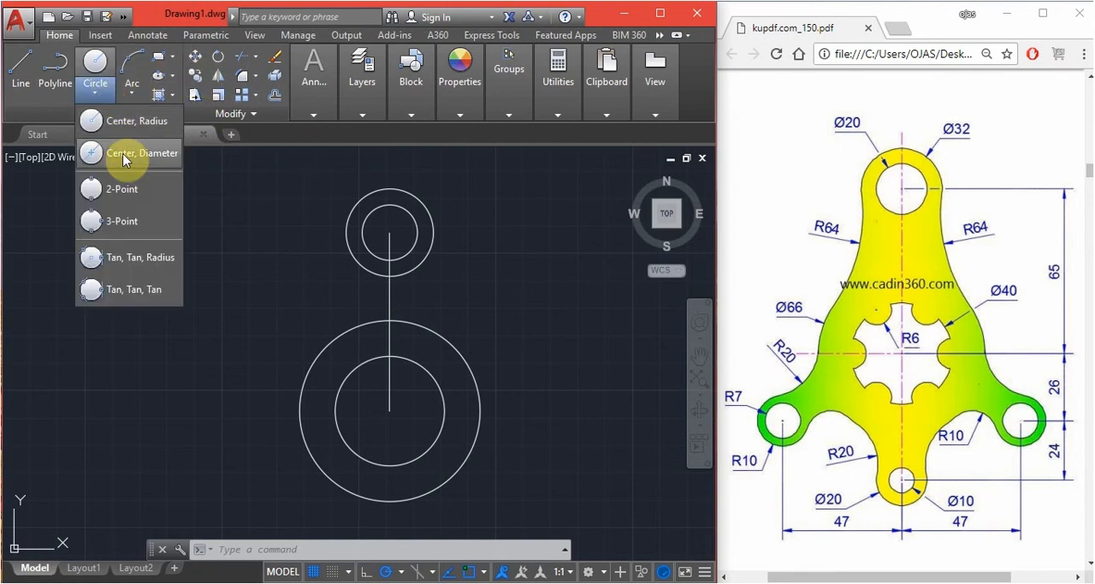
{"action": "left_click", "coordinate": [142, 259]}
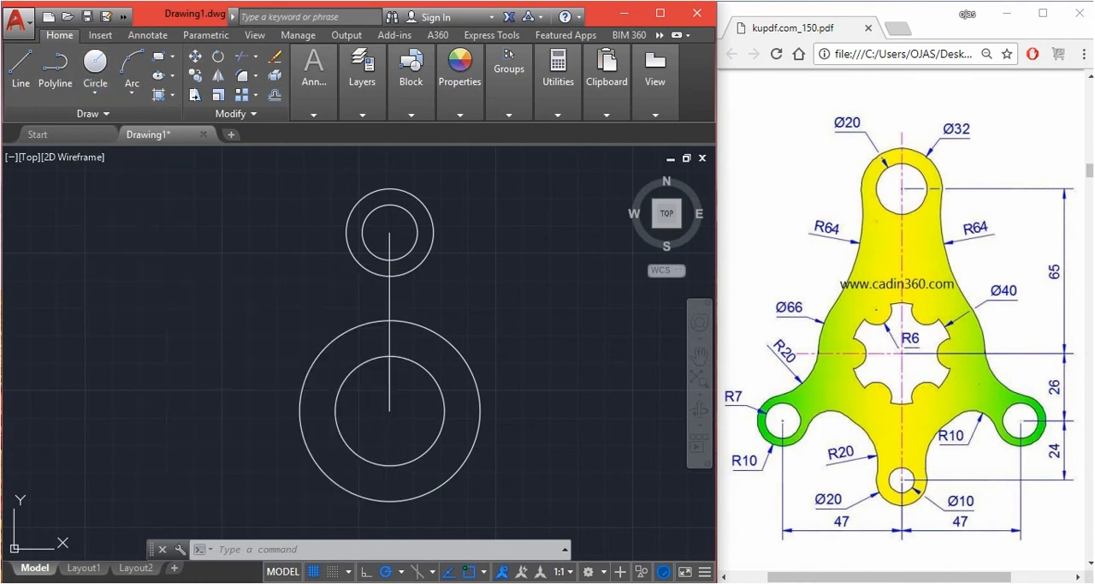
{"action": "left_click", "coordinate": [351, 252]}
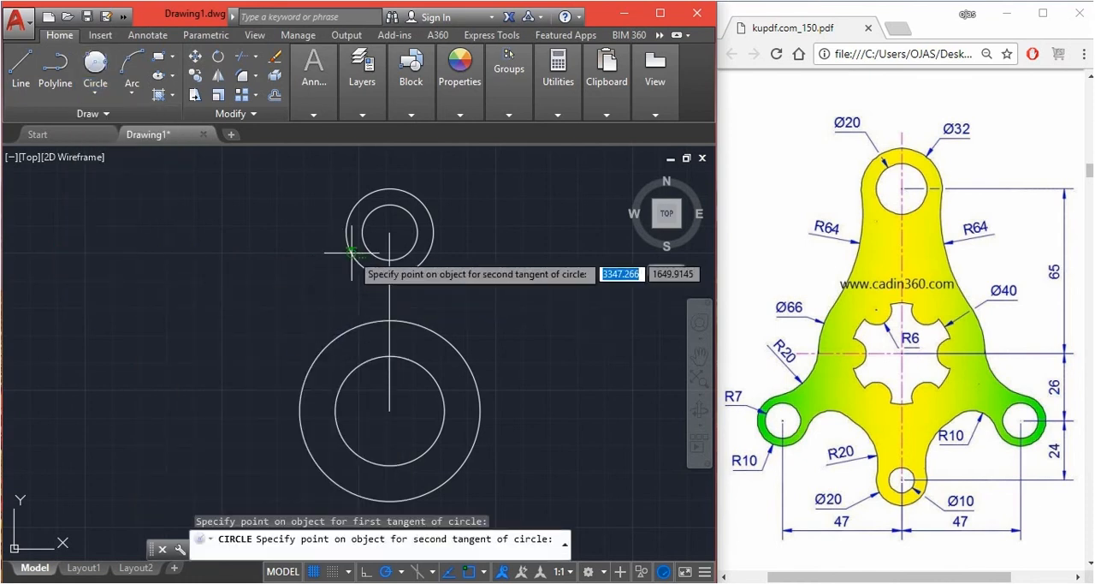
{"action": "left_click", "coordinate": [311, 356]}
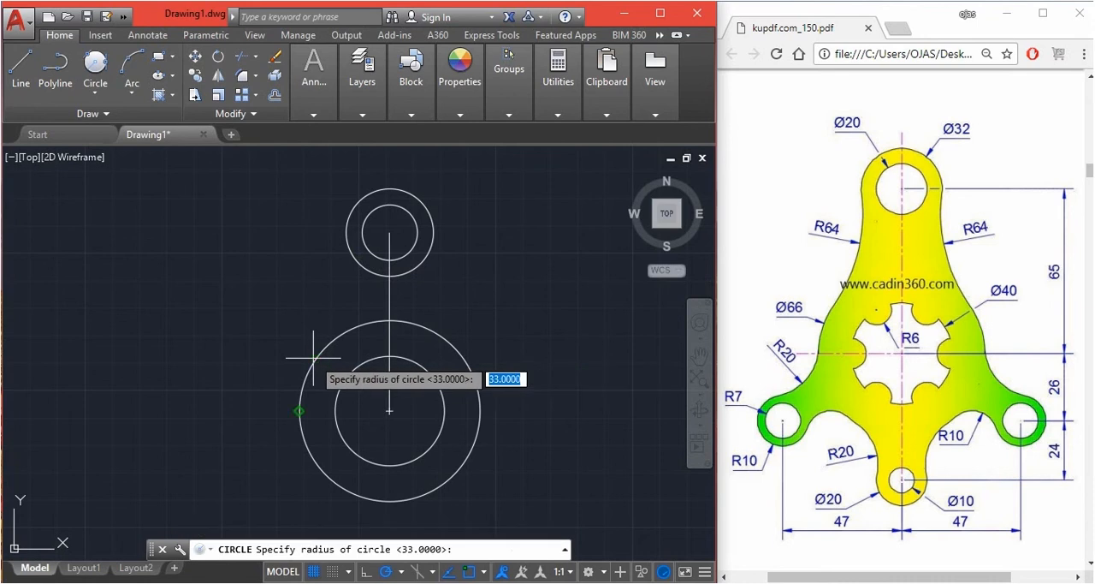
{"action": "type", "text": "64"}
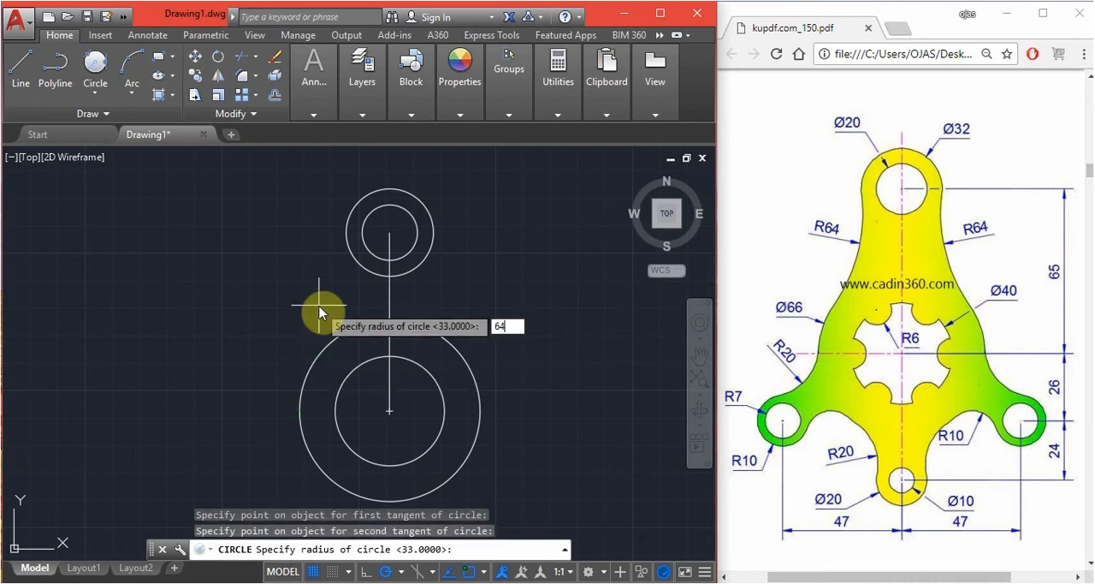
{"action": "key", "text": "Return"}
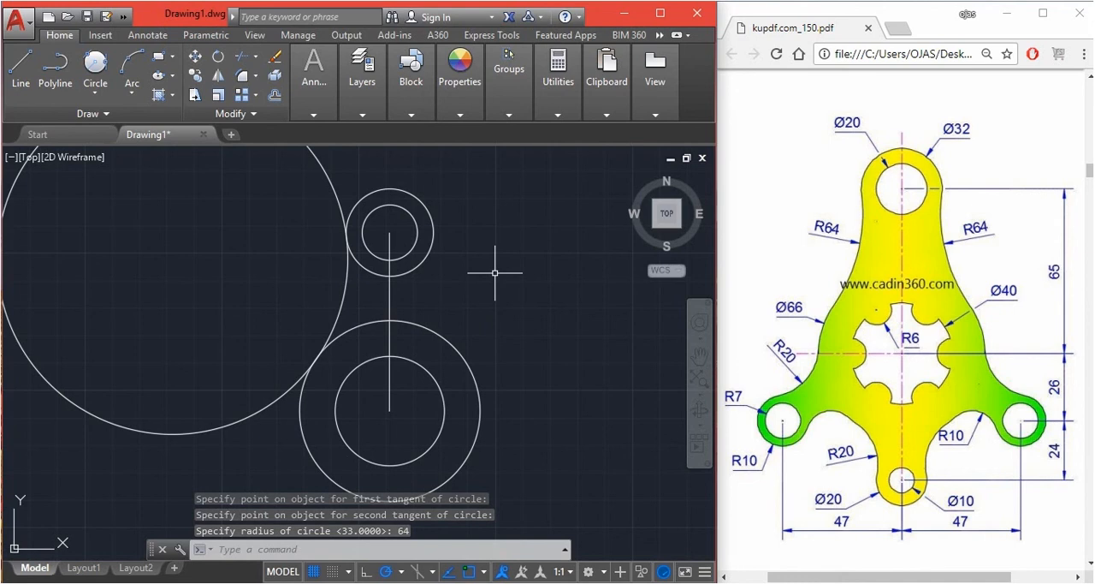
Trim the tangent circle to its connecting arc and remove both outer circles' inner left portions between that arc and the vertical line
{"action": "type", "text": "TR"}
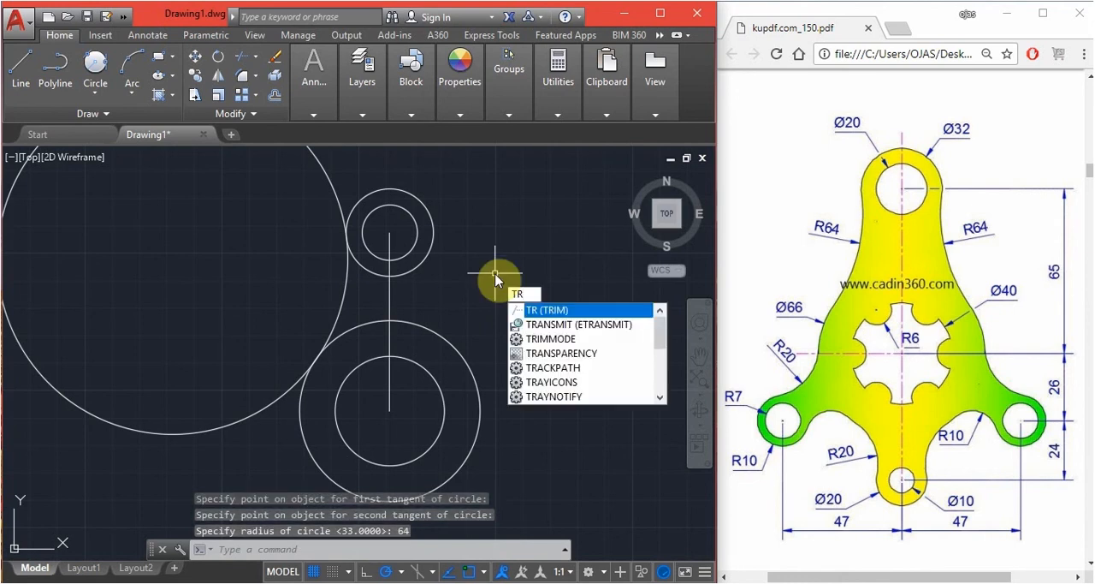
{"action": "key", "text": "Return"}
{"action": "key", "text": "Return"}
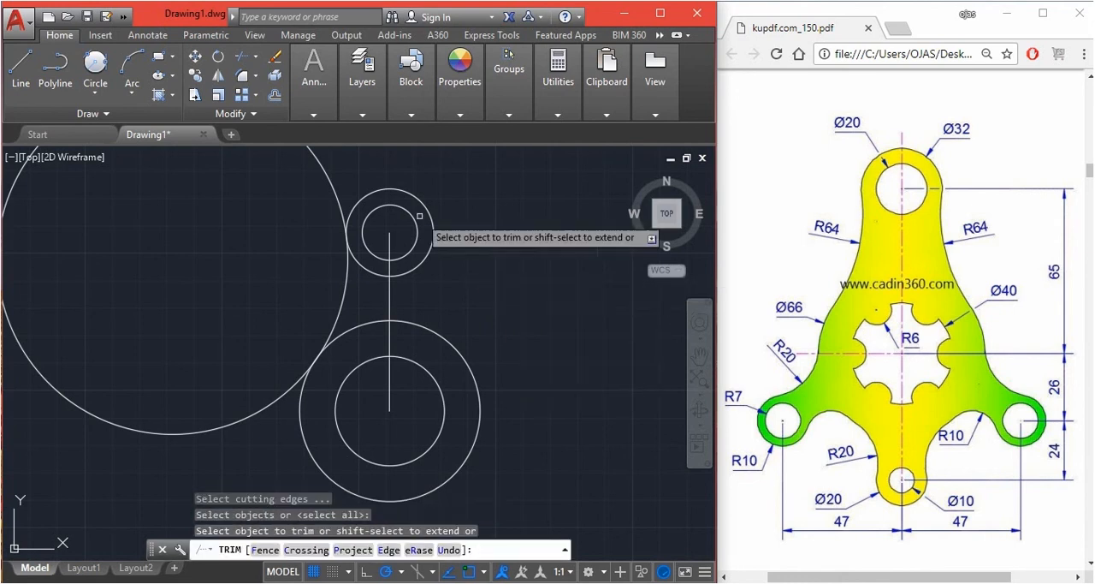
{"action": "left_click", "coordinate": [330, 176]}
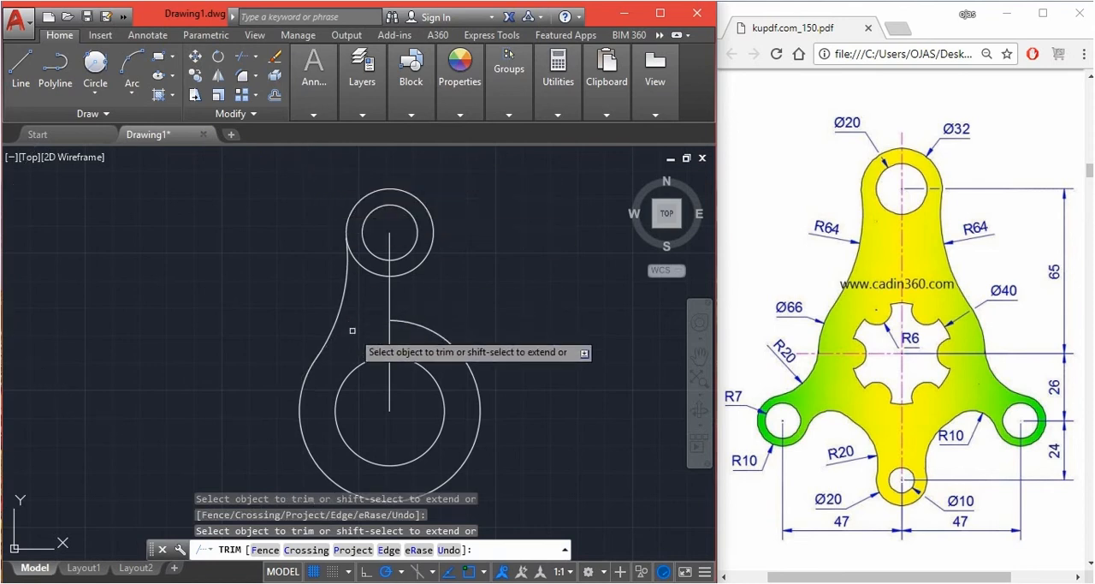
{"action": "left_click", "coordinate": [362, 266]}
{"action": "key", "text": "Escape"}
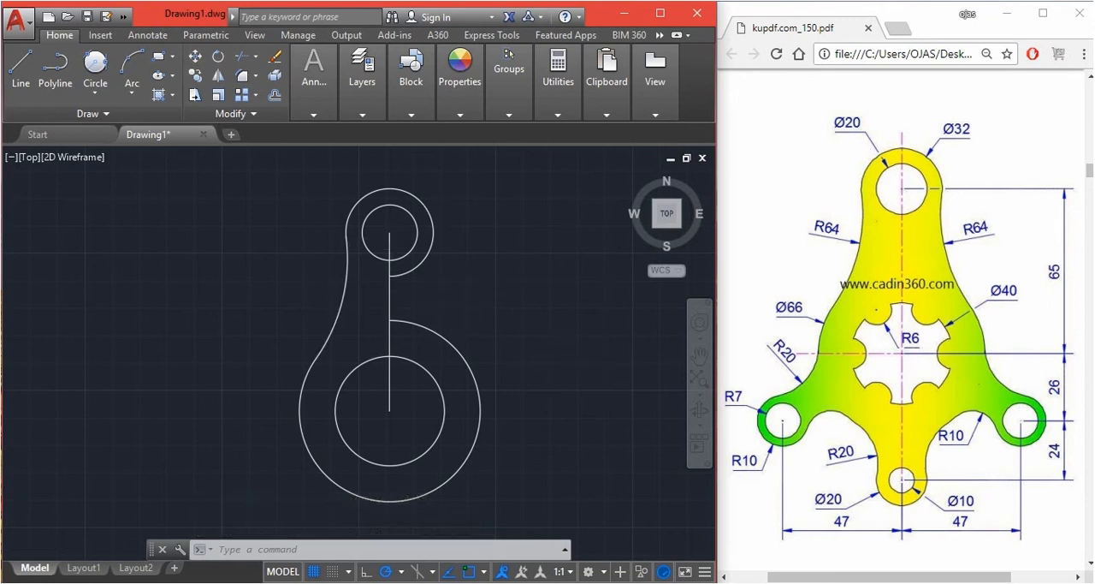
Draw a vertical line 26 units down from the centre of the lower concentric circles
{"action": "scroll", "coordinate": [562, 309], "scroll_direction": "down", "scroll_amount": 3}
{"action": "scroll", "coordinate": [537, 373], "scroll_direction": "up", "scroll_amount": 3}
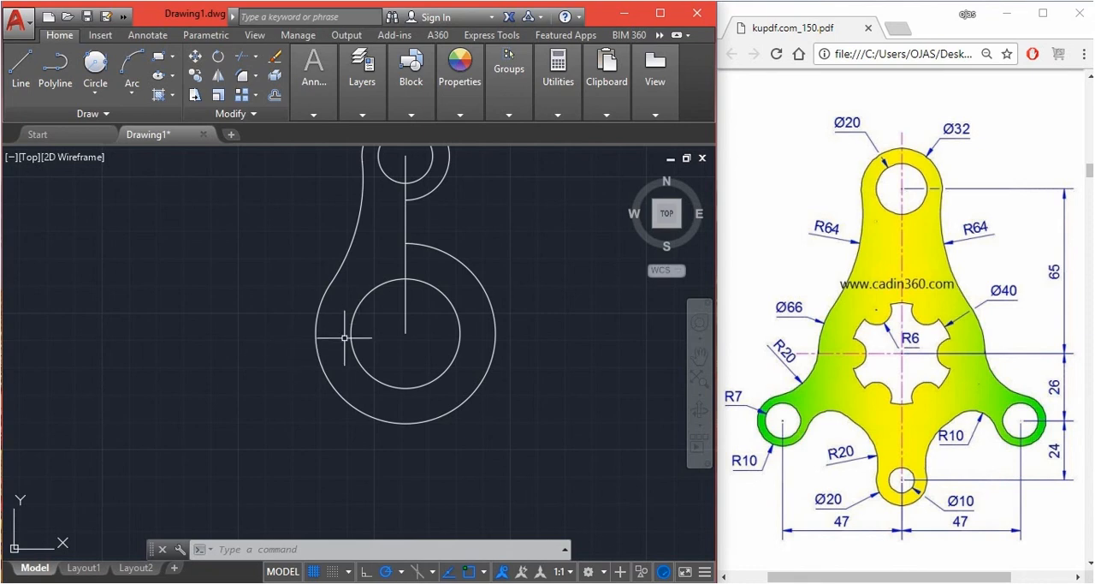
{"action": "left_click", "coordinate": [233, 219]}
{"action": "type", "text": "l"}
{"action": "key", "text": "Return"}
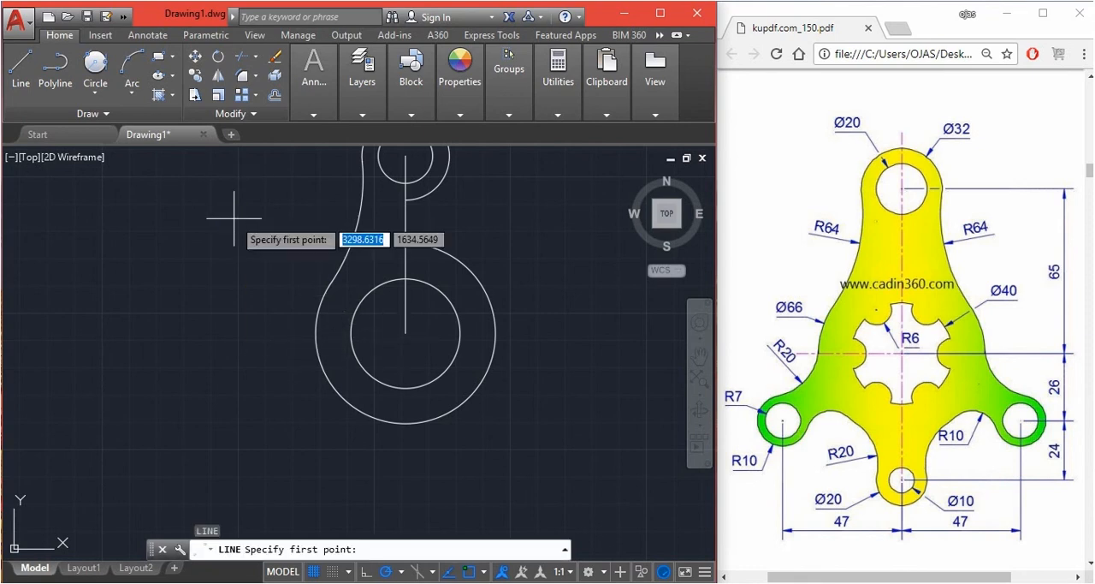
{"action": "left_click", "coordinate": [404, 334]}
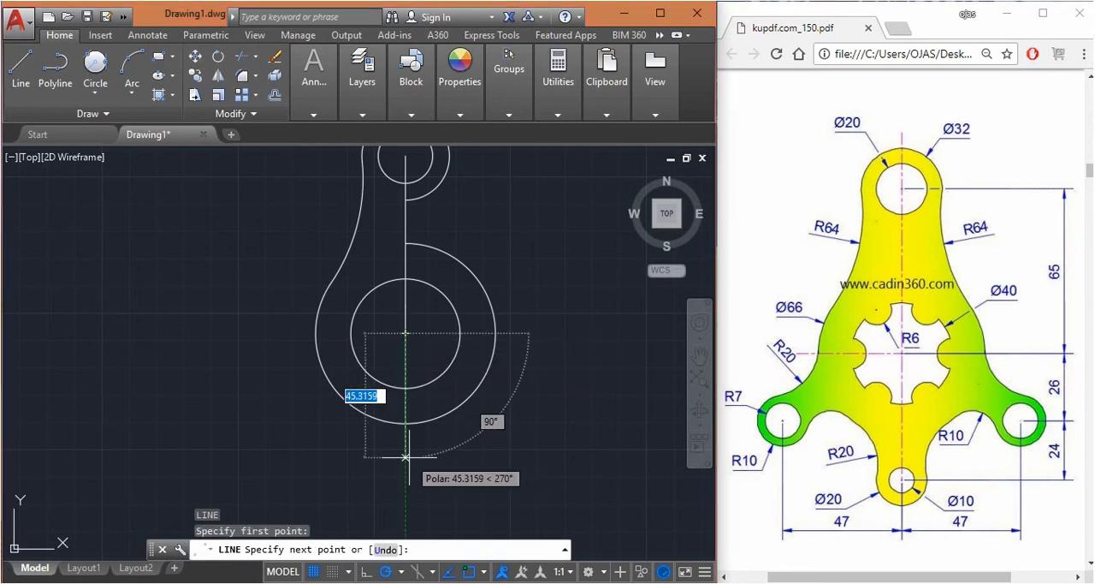
{"action": "type", "text": "26"}
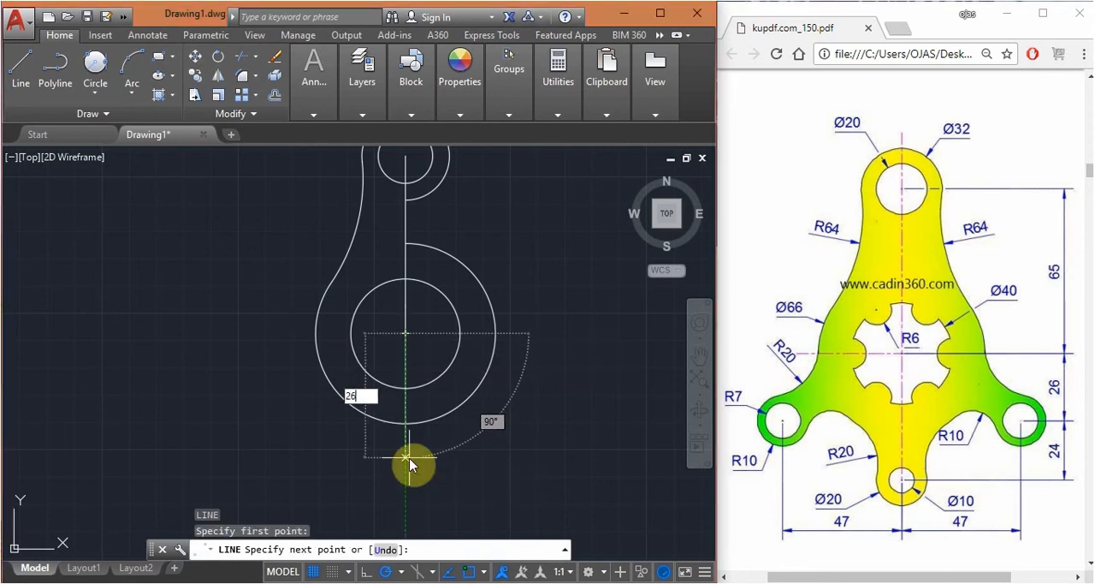
{"action": "key", "text": "Return"}
Draw a vertical line 24 units down from the lower end of the 26-unit line
{"action": "key", "text": "Return"}
{"action": "scroll", "coordinate": [434, 382], "scroll_direction": "down", "scroll_amount": 3}
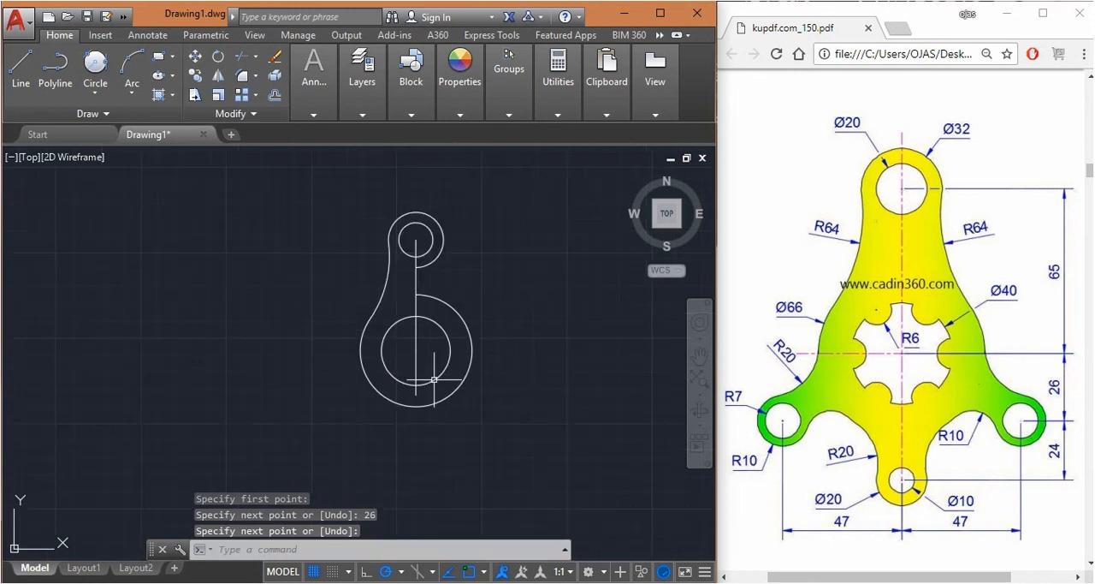
{"action": "scroll", "coordinate": [438, 389], "scroll_direction": "up", "scroll_amount": 3}
{"action": "key", "text": "Return"}
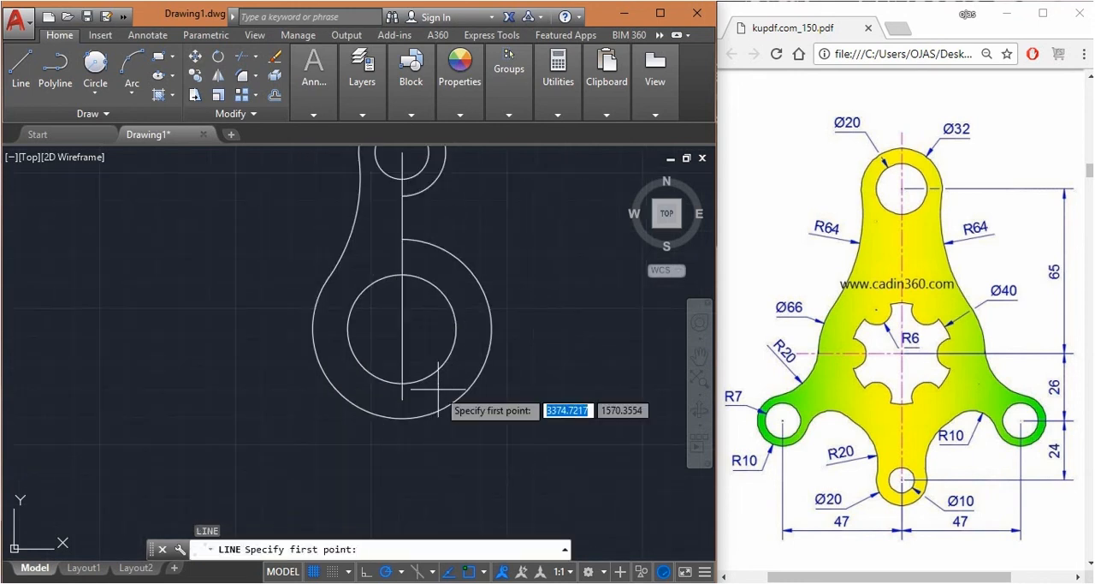
{"action": "left_click", "coordinate": [400, 398]}
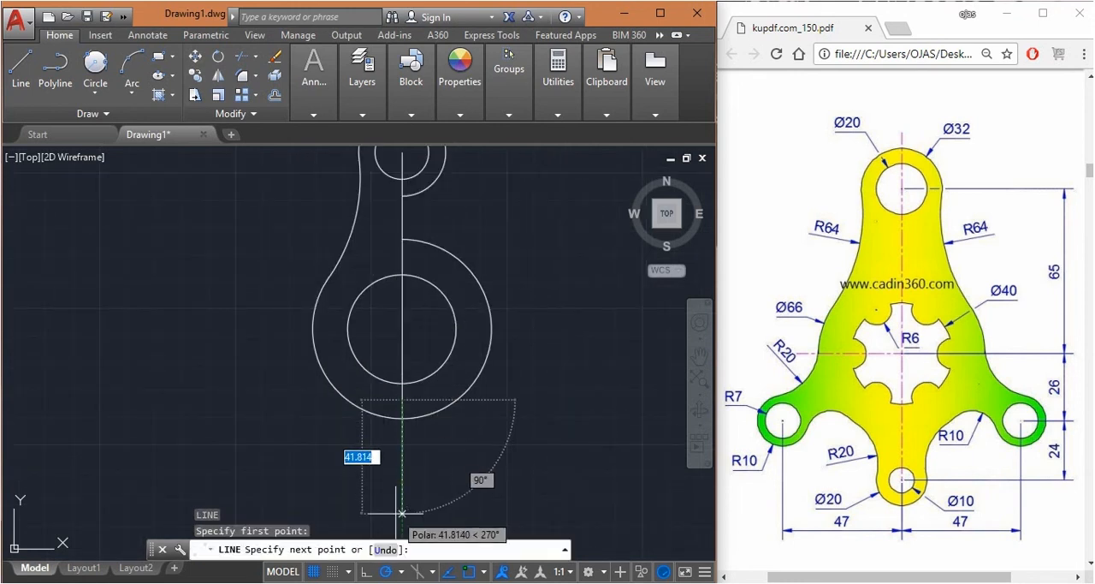
{"action": "type", "text": "24"}
{"action": "key", "text": "Return"}
Draw a horizontal line 47 units to the left from the lower end of the vertical line
{"action": "key", "text": "Return"}
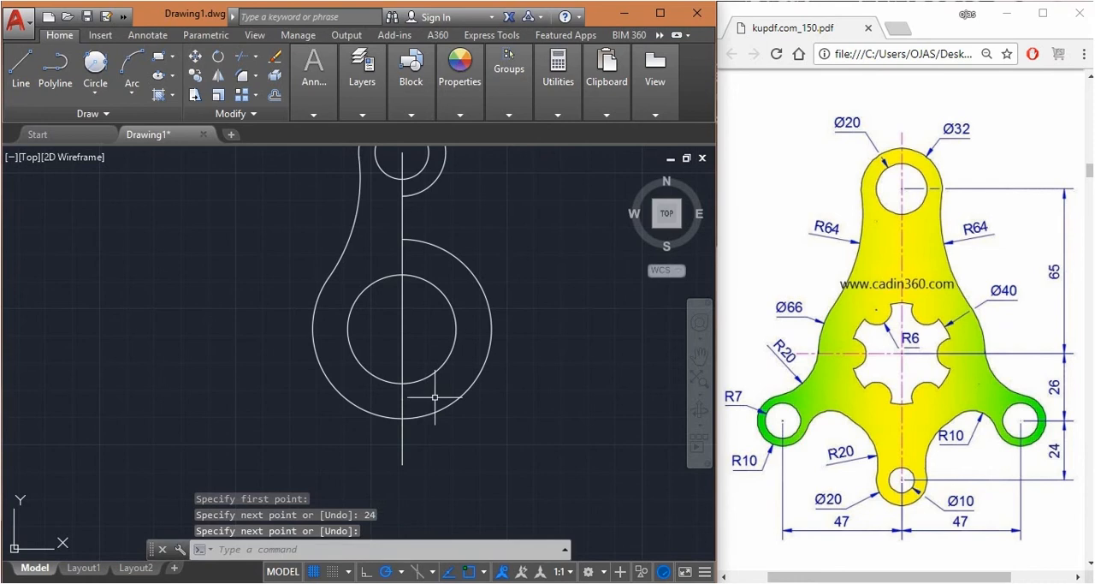
{"action": "scroll", "coordinate": [435, 397], "scroll_direction": "down", "scroll_amount": 1}
{"action": "scroll", "coordinate": [400, 432], "scroll_direction": "up", "scroll_amount": 1}
{"action": "key", "text": "Return"}
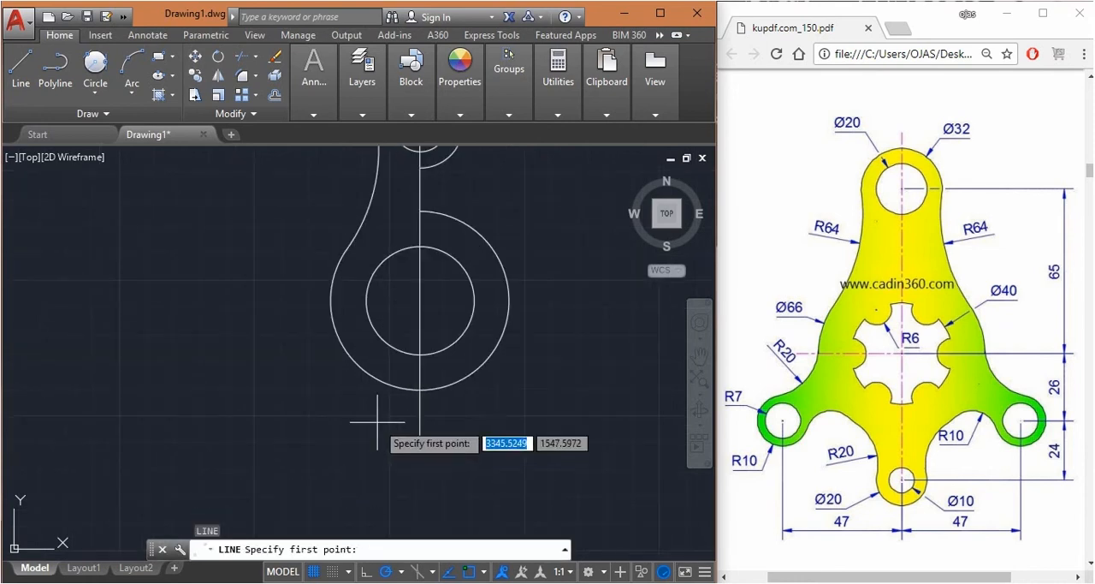
{"action": "left_click", "coordinate": [419, 436]}
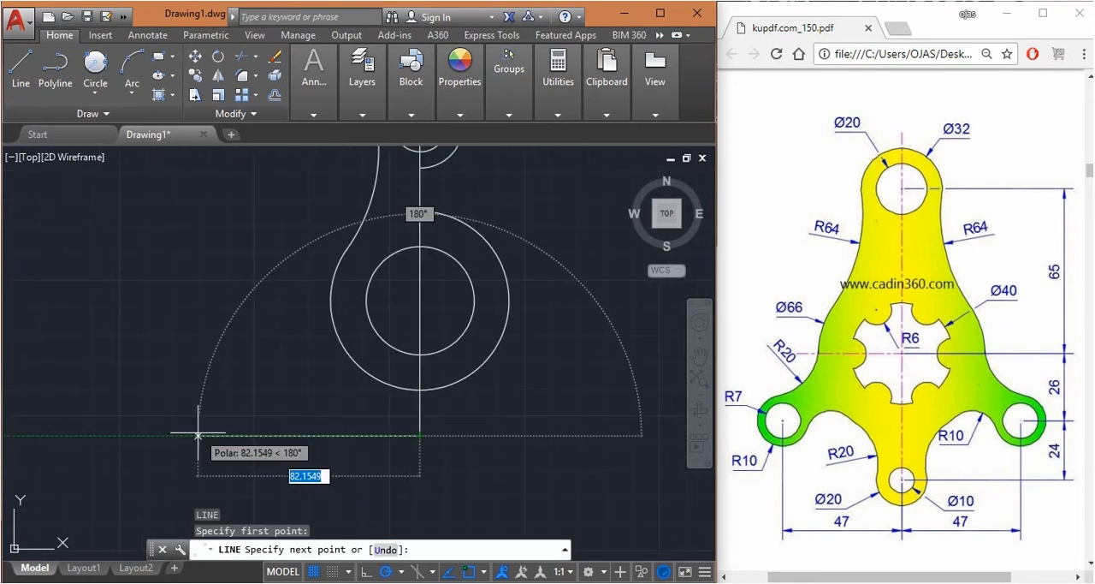
{"action": "type", "text": "47"}
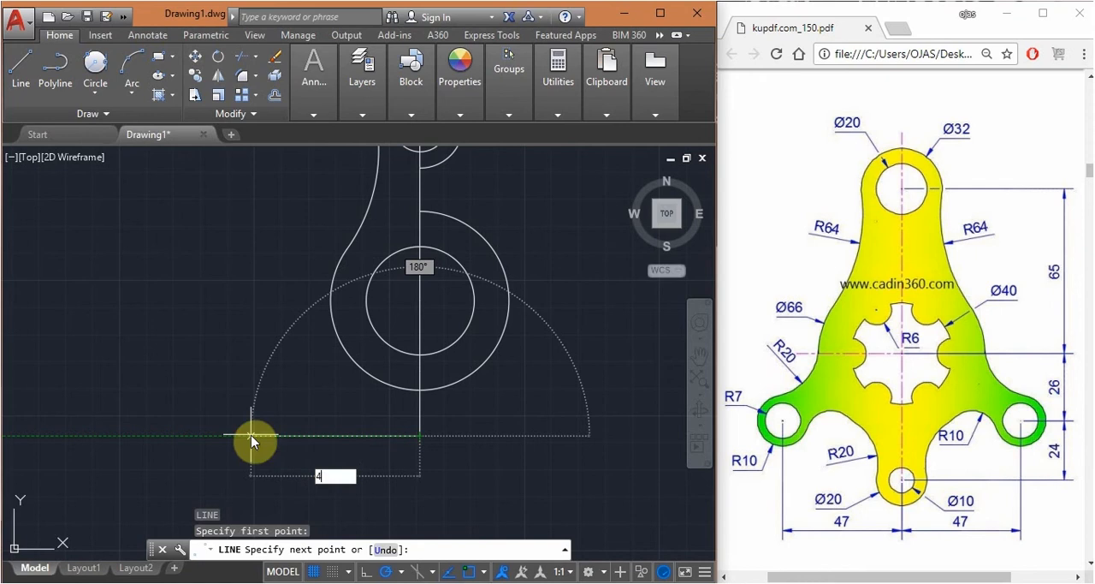
{"action": "key", "text": "Return"}
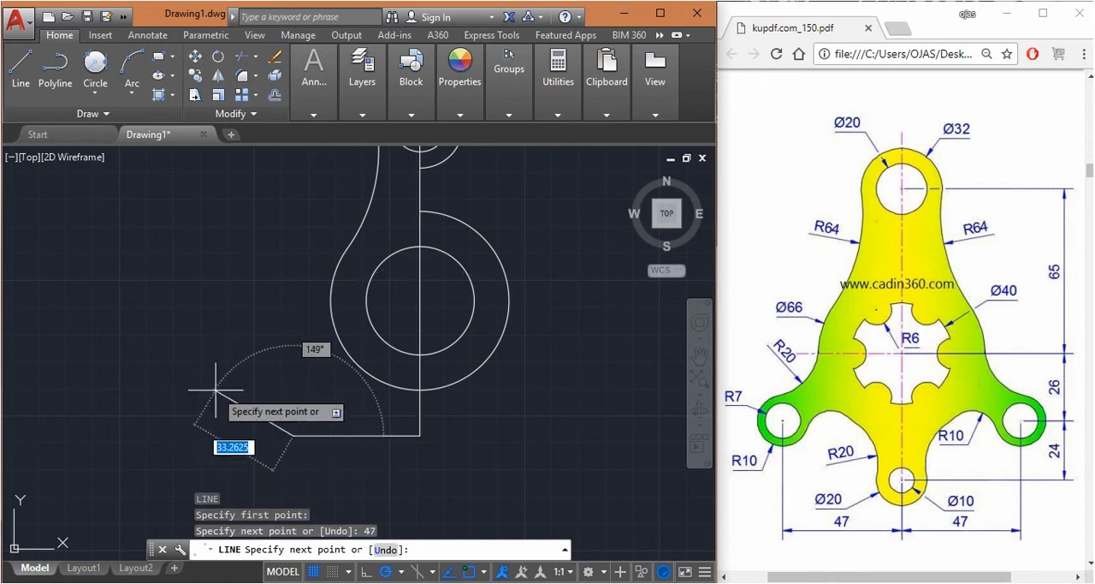
{"action": "key", "text": "Escape"}
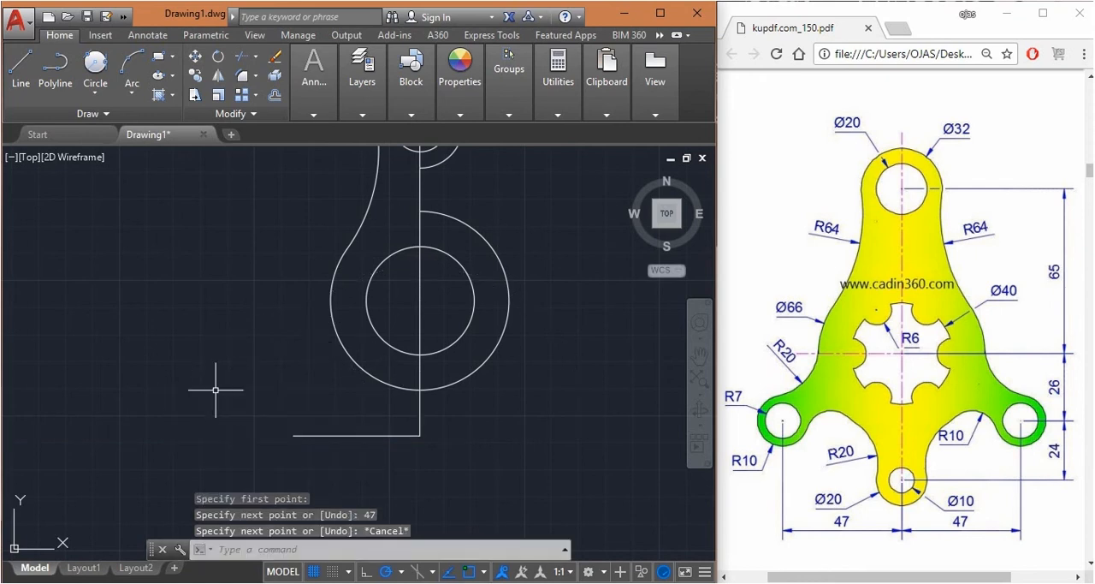
Draw a circle of radius 7 centred directly above the horizontal line's left end, level with the lower end of the 26-unit line
{"action": "mouse_move", "coordinate": [1038, 457]}
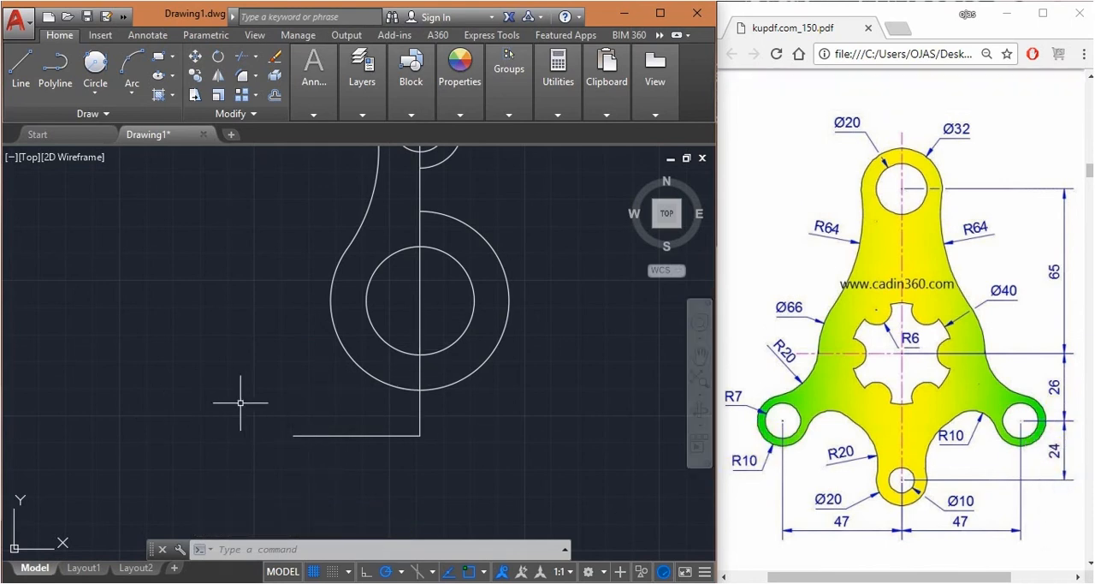
{"action": "type", "text": "c"}
{"action": "key", "text": "Return"}
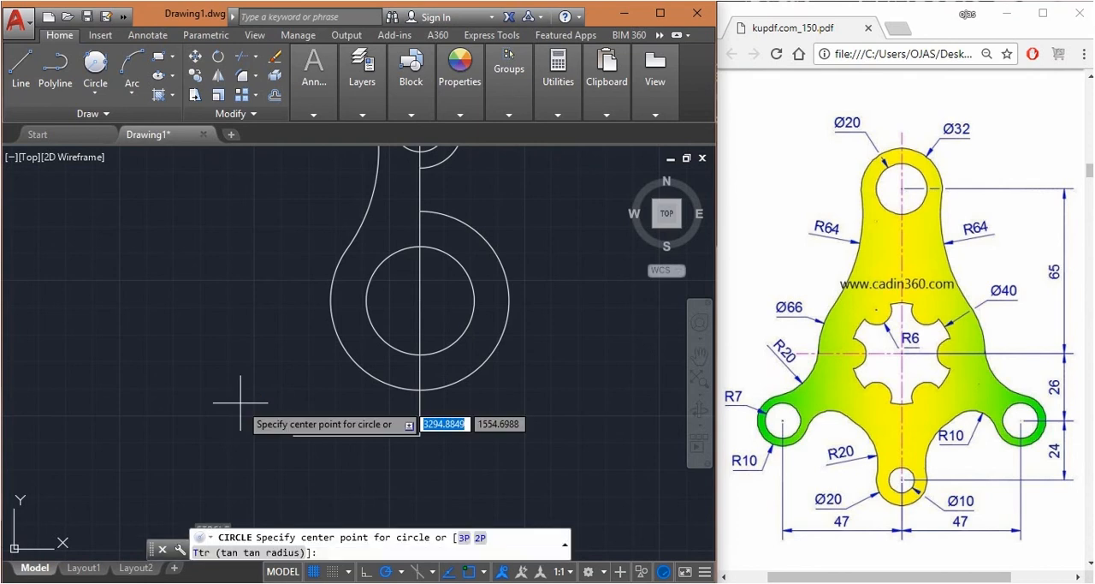
{"action": "scroll", "coordinate": [356, 435], "scroll_direction": "up", "scroll_amount": 2}
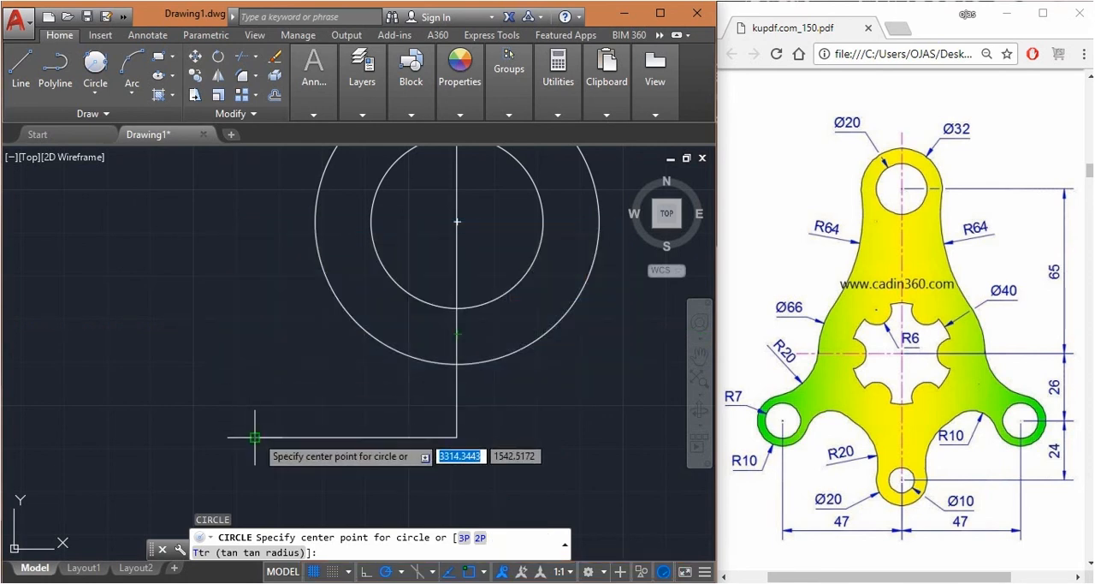
{"action": "left_click", "coordinate": [255, 333]}
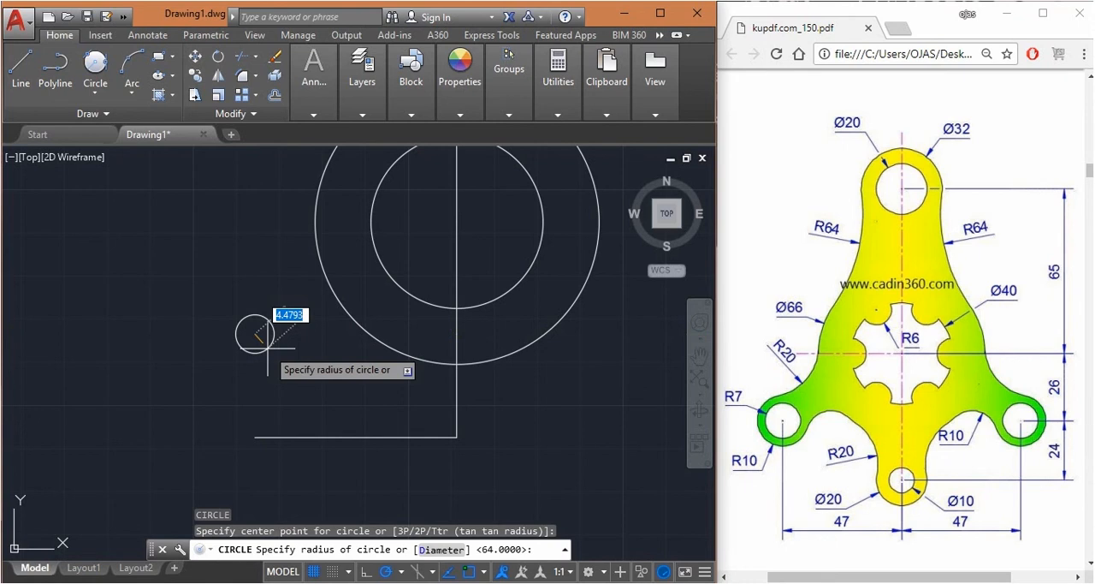
{"action": "type", "text": "7"}
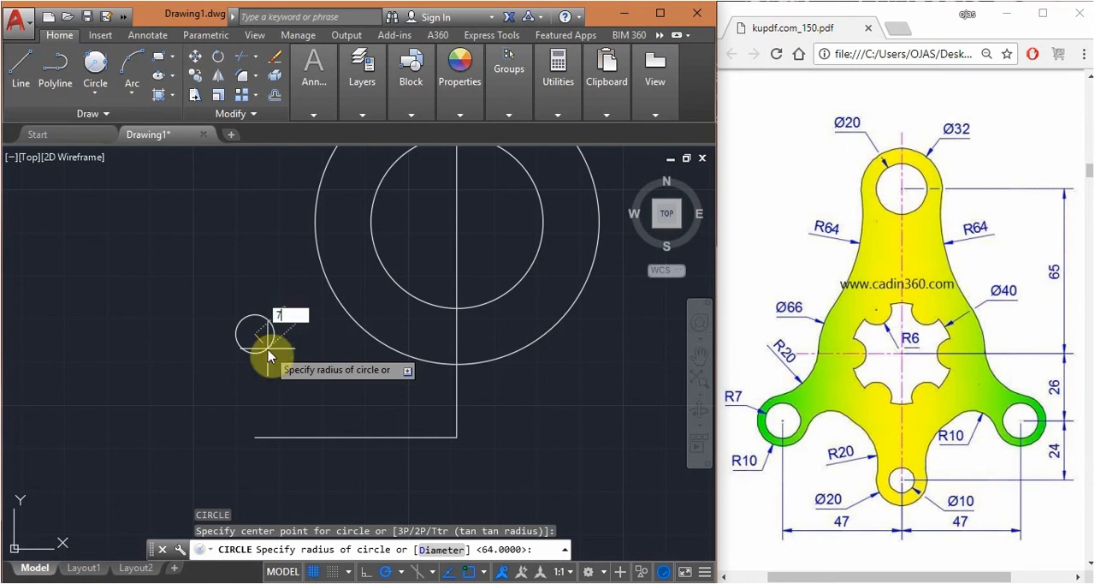
{"action": "key", "text": "Return"}
{"action": "key", "text": "Return"}
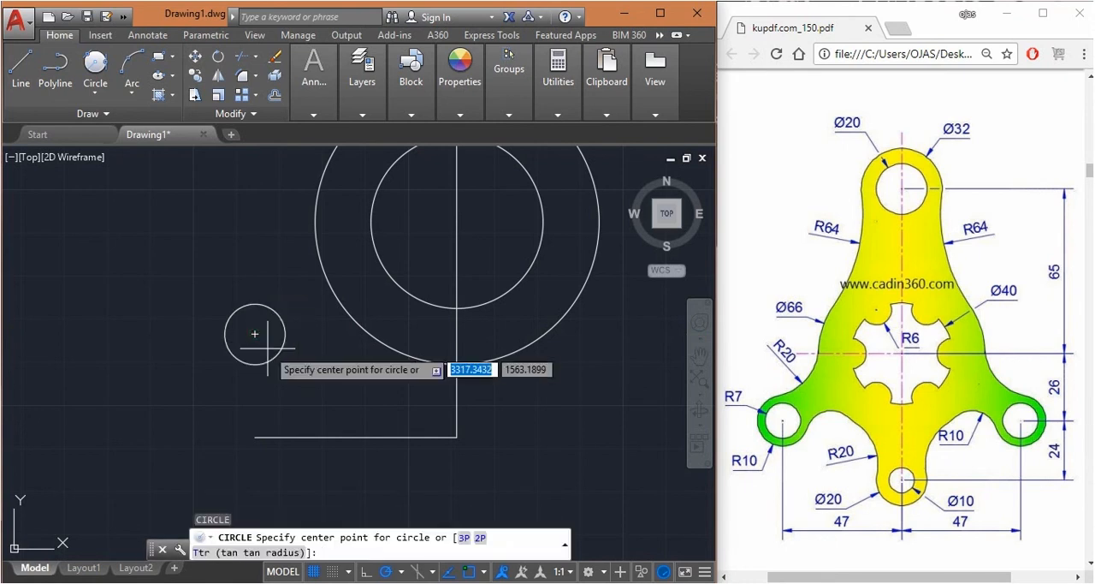
Draw a circle of radius 9 concentric with the radius 7 circle
{"action": "left_click", "coordinate": [255, 333]}
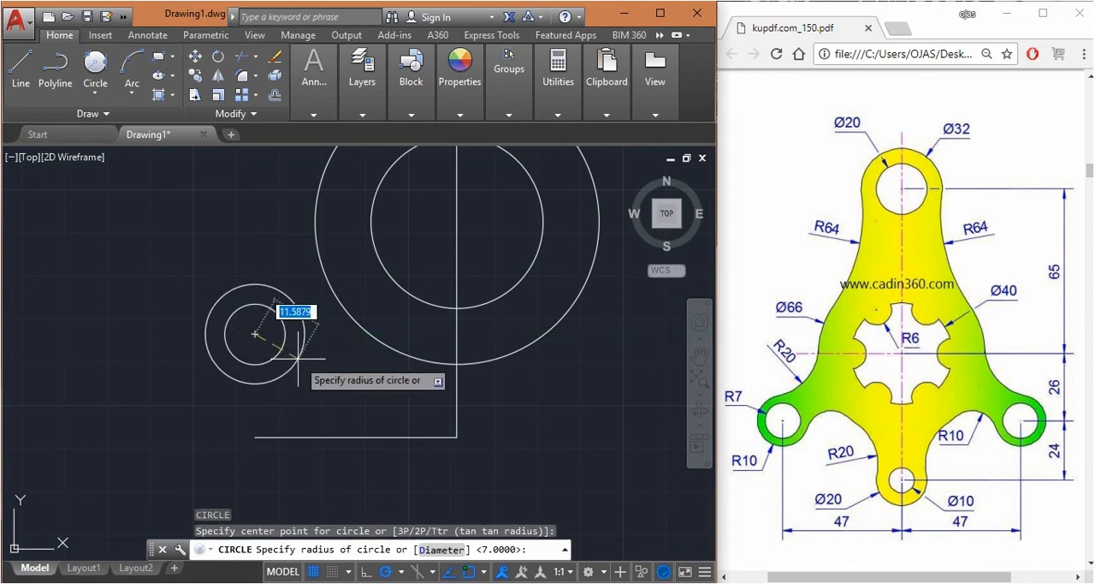
{"action": "type", "text": "9"}
{"action": "key", "text": "Return"}
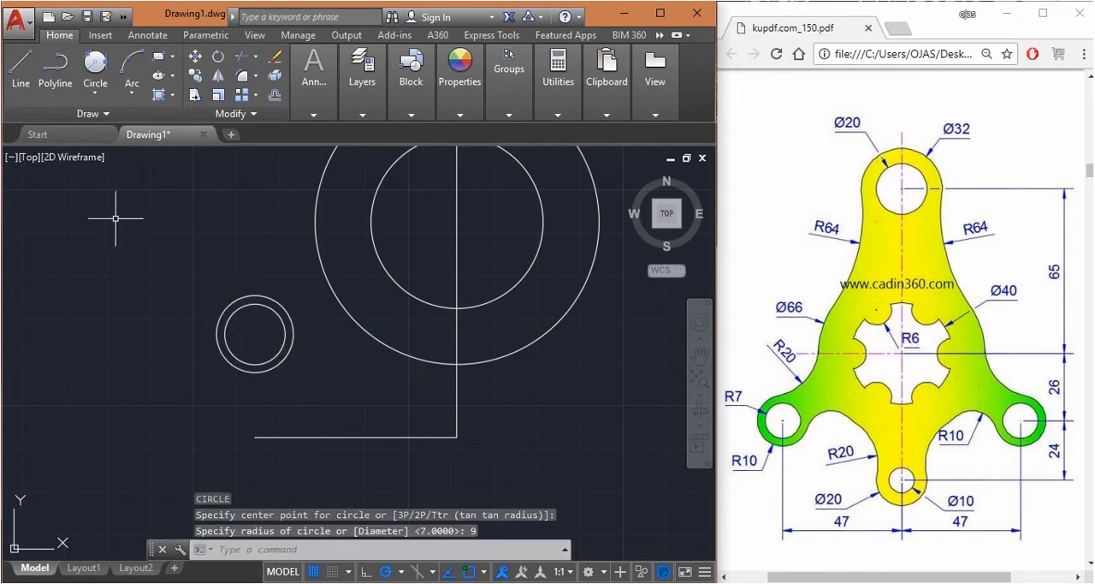
Draw a radius 20 circle tangent to the large outer circle's left side and the radius 9 circle's top using Tan, Tan, Radius
{"action": "left_click", "coordinate": [95, 92]}
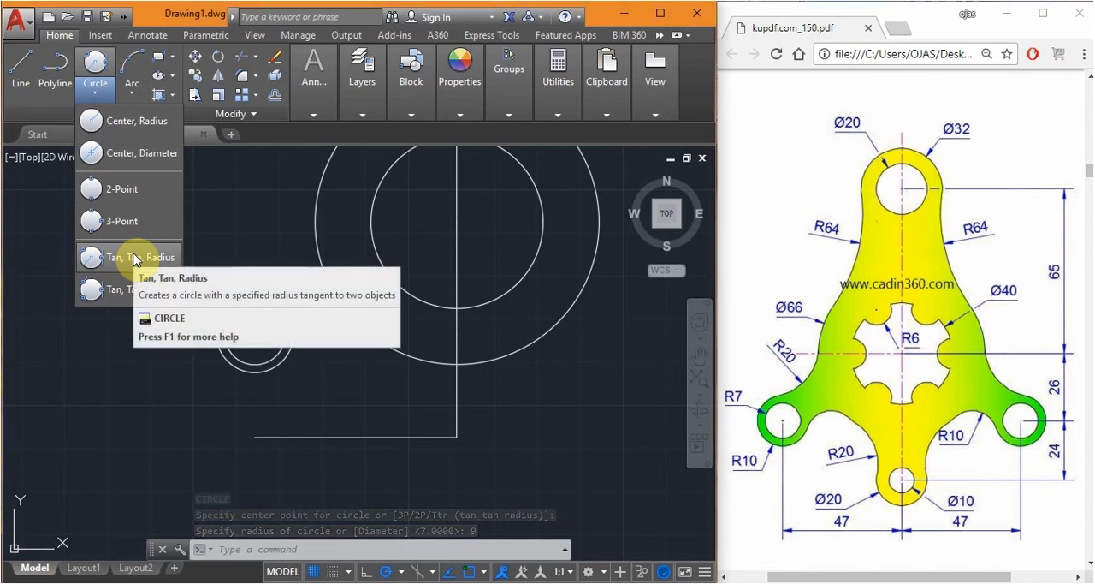
{"action": "left_click", "coordinate": [133, 258]}
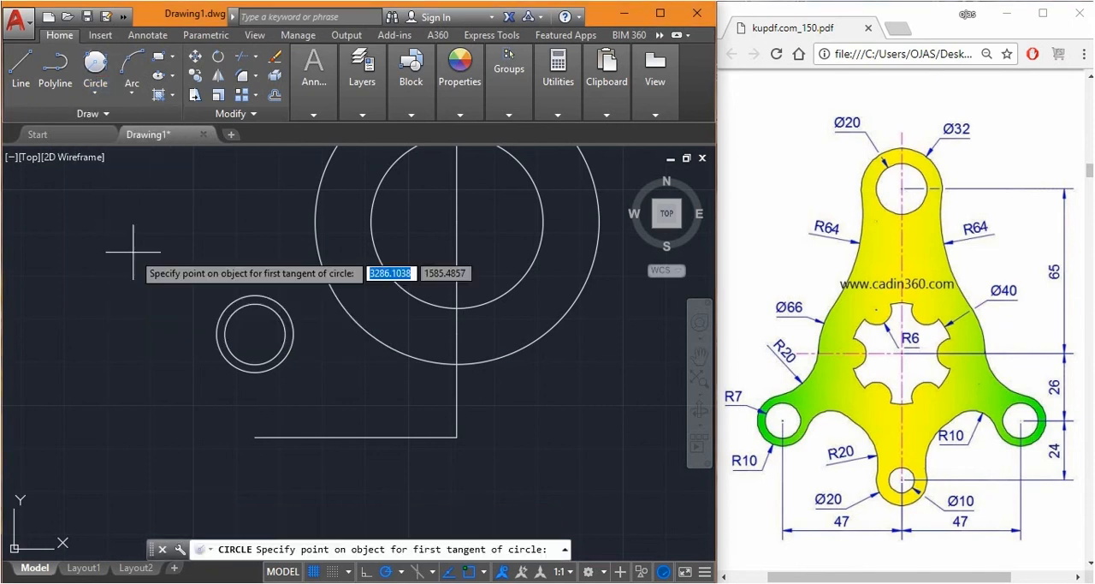
{"action": "left_click", "coordinate": [314, 231]}
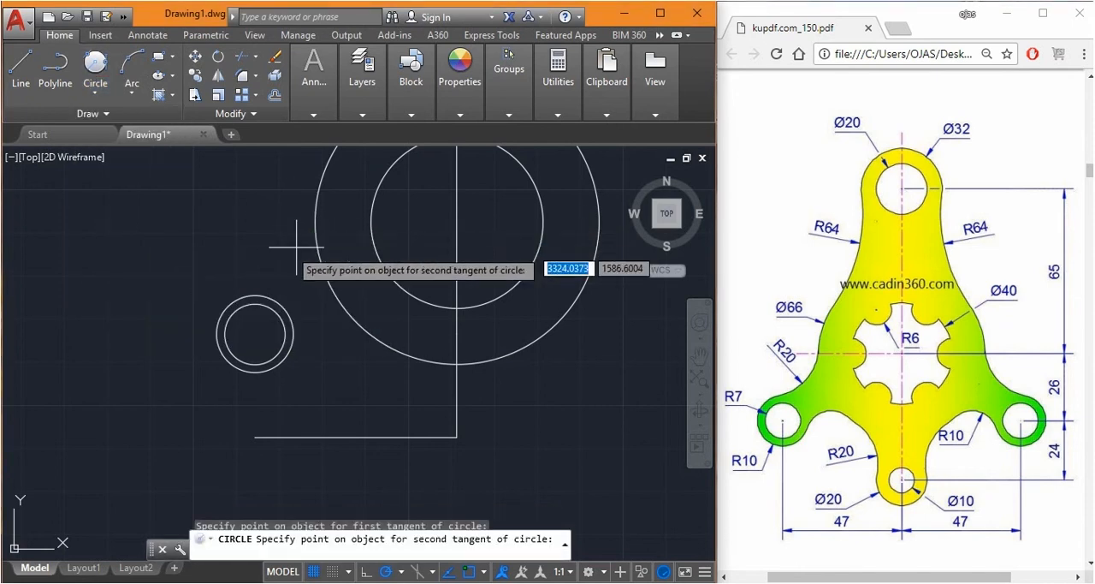
{"action": "left_click", "coordinate": [248, 293]}
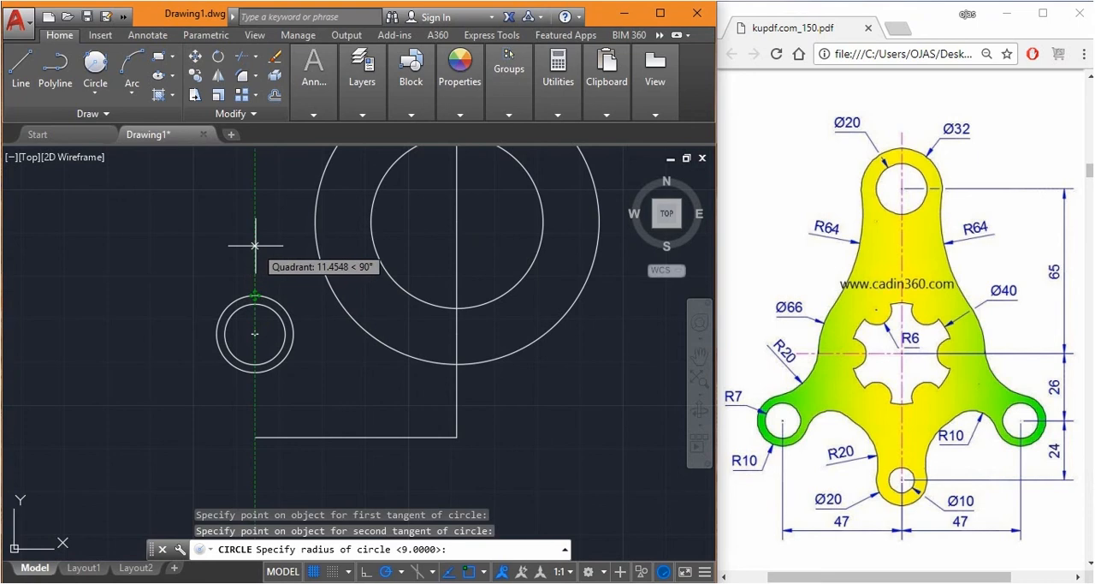
{"action": "type", "text": "20"}
{"action": "key", "text": "Return"}
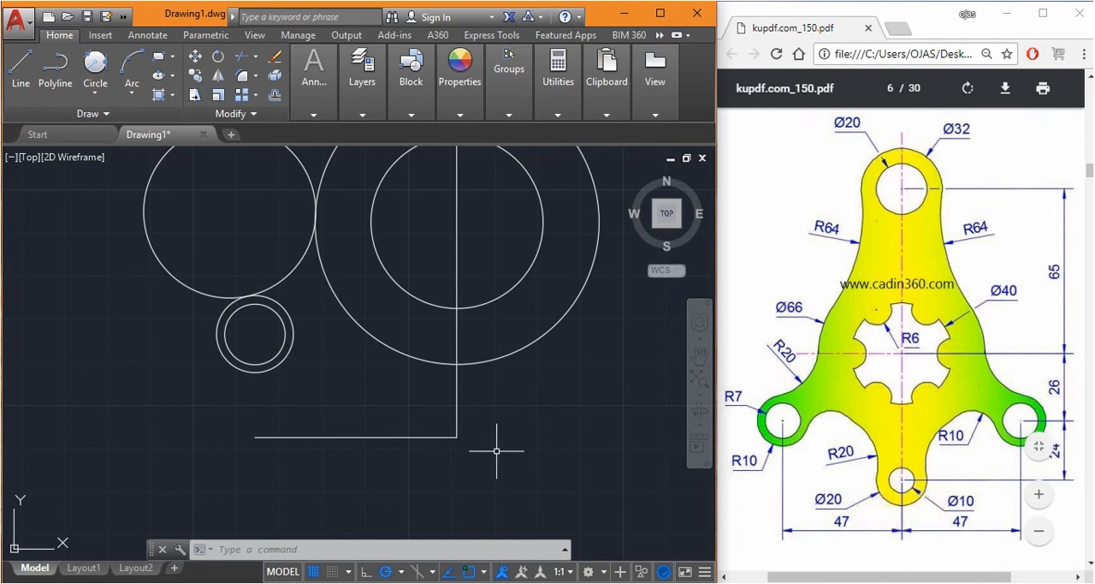
Draw a circle of radius 5 centred at the lower end of the vertical line
{"action": "type", "text": "c"}
{"action": "key", "text": "Return"}
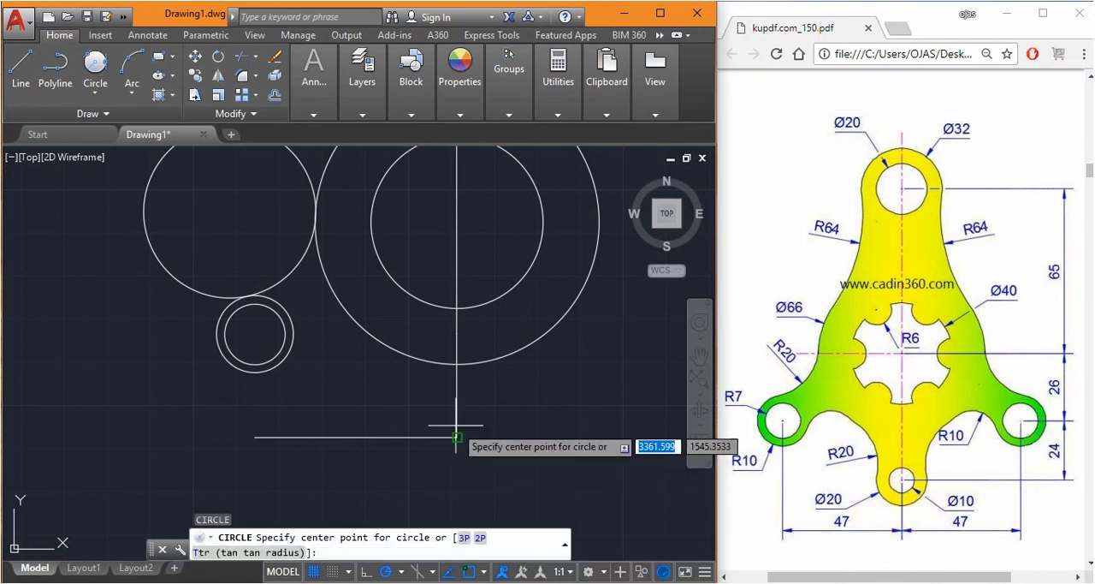
{"action": "left_click", "coordinate": [457, 437]}
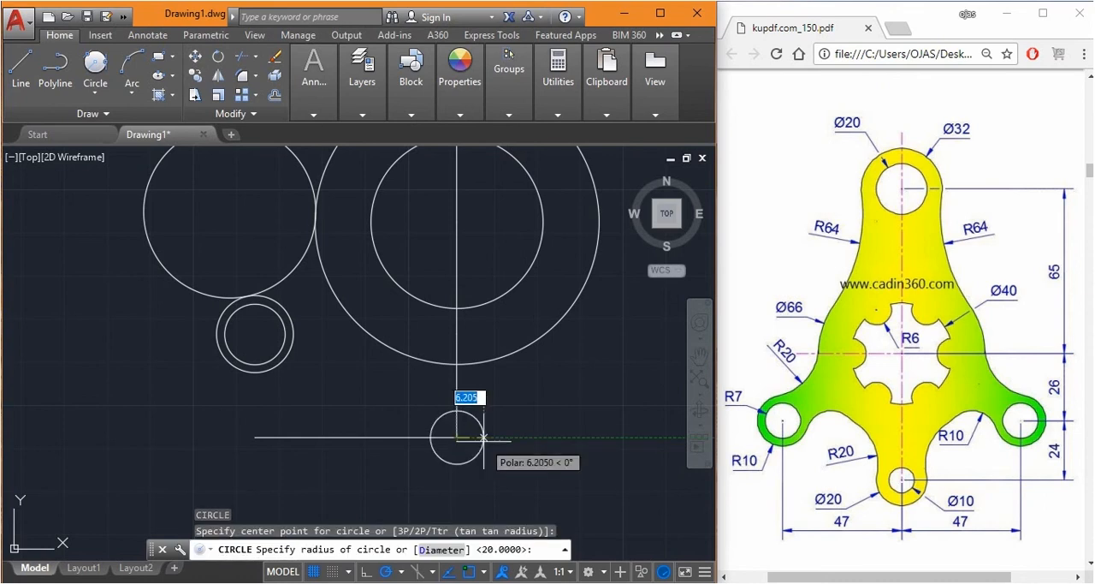
{"action": "type", "text": "5"}
{"action": "key", "text": "Return"}
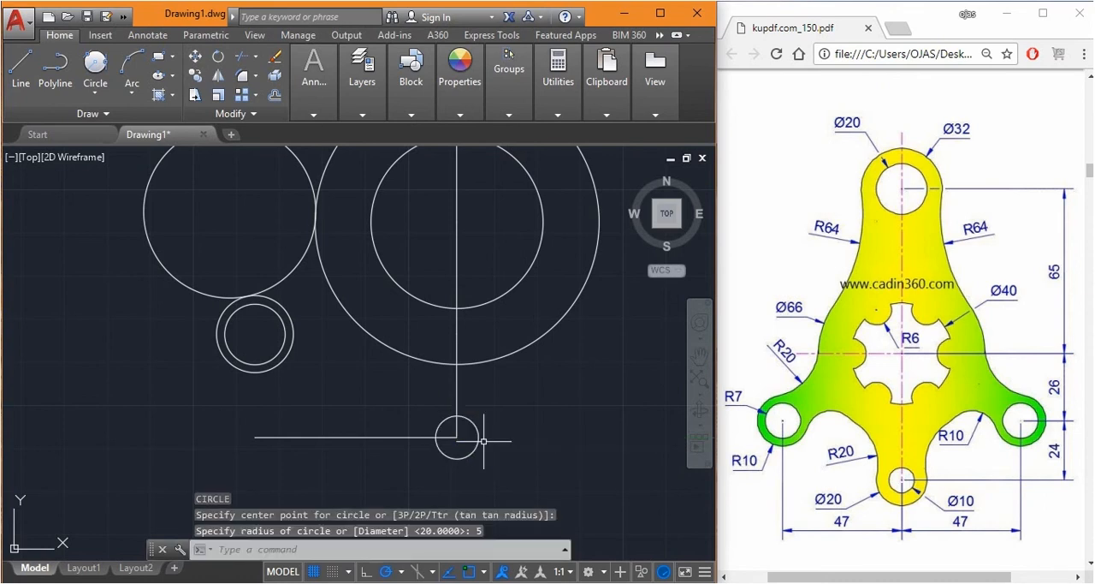
Draw a circle of radius 10 concentric with the radius 5 circle
{"action": "key", "text": "Return"}
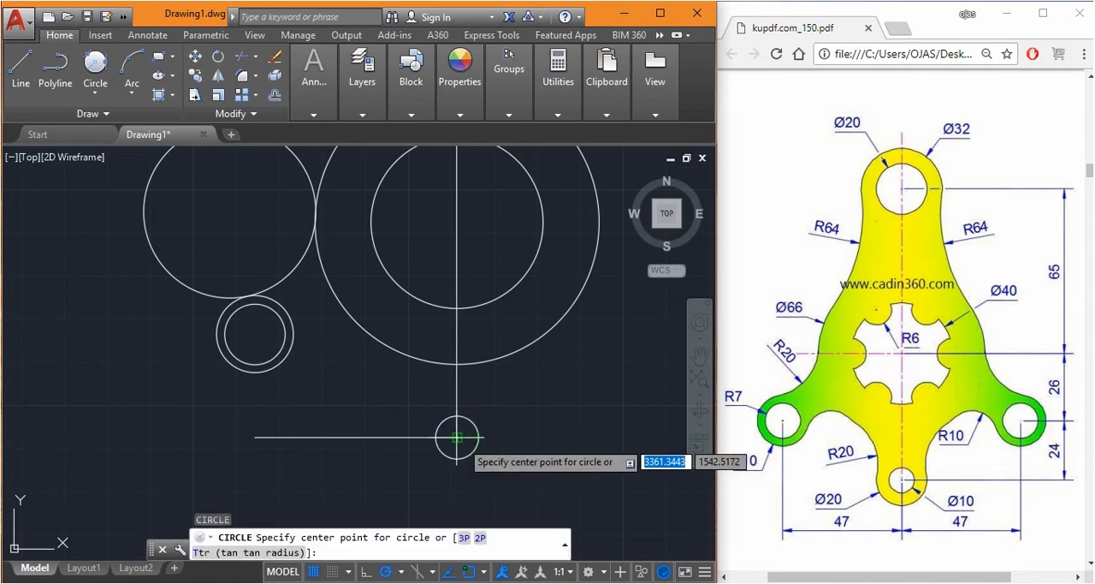
{"action": "left_click", "coordinate": [456, 437]}
{"action": "type", "text": "10"}
{"action": "key", "text": "Return"}
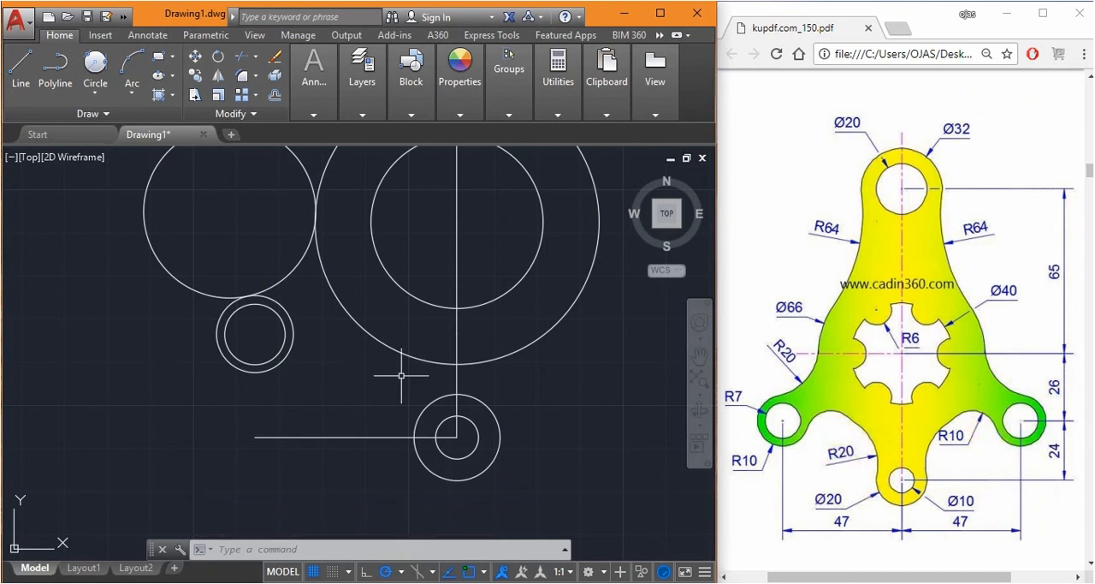
{"action": "scroll", "coordinate": [394, 377], "scroll_direction": "down", "scroll_amount": 1}
{"action": "type", "text": "c"}
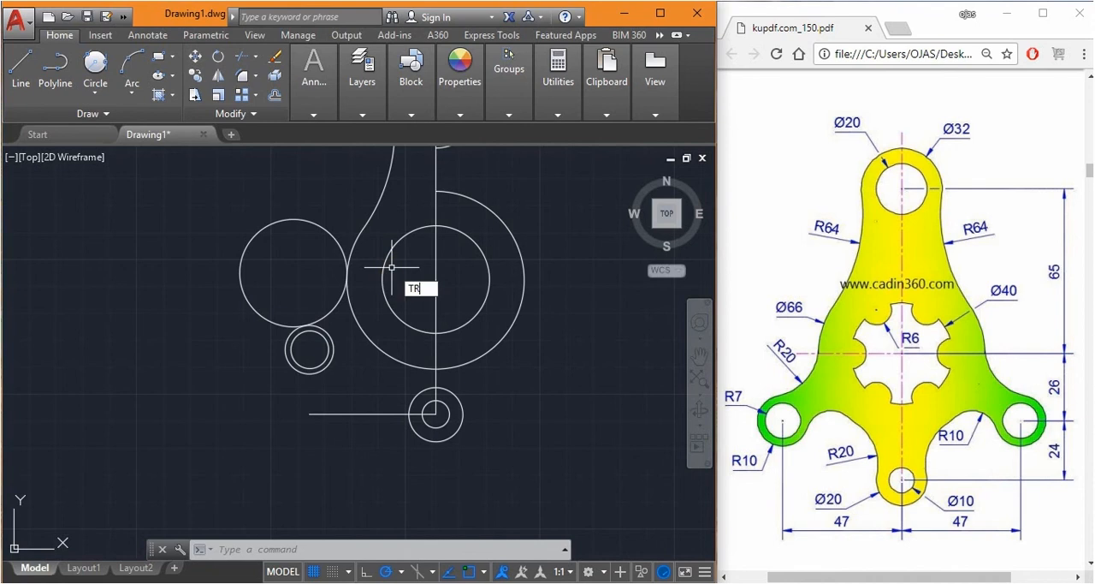
{"action": "key", "text": "Return"}
{"action": "key", "text": "Return"}
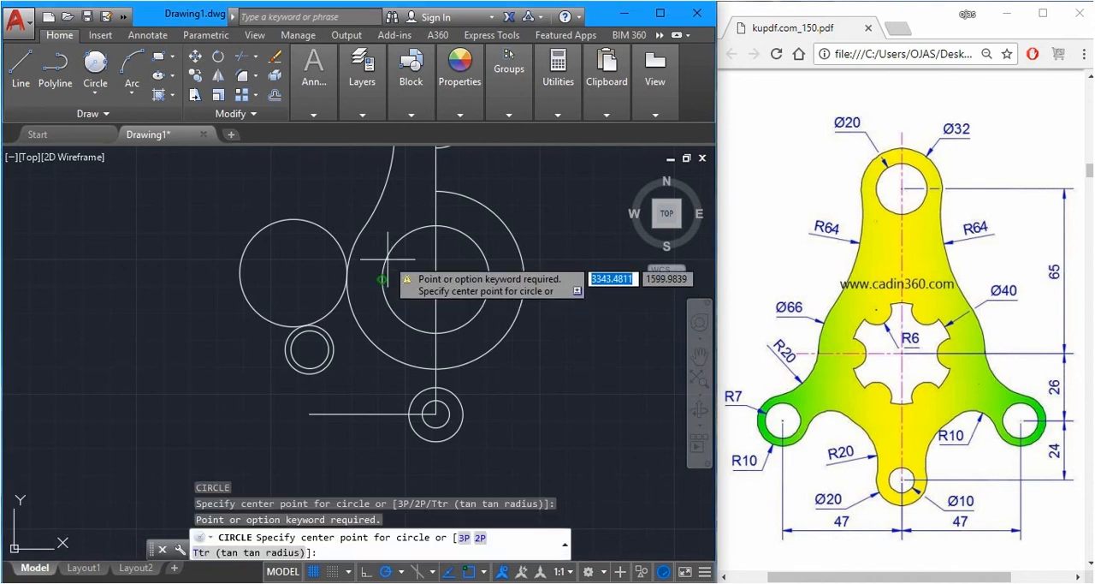
{"action": "key", "text": "Escape"}
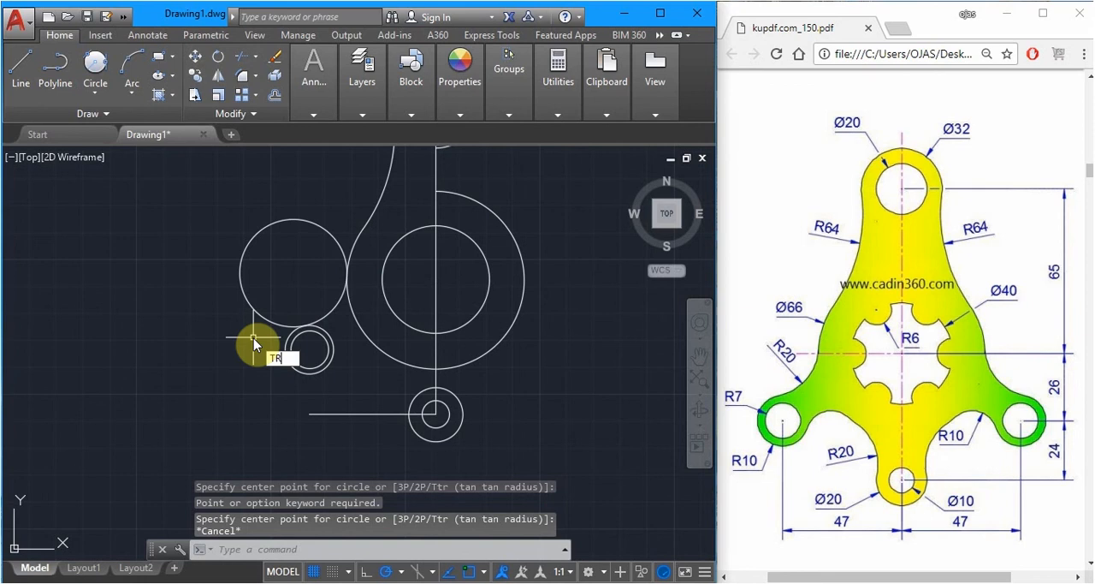
Trim the radius 20 tangent circle to its connecting arc and remove the large outer circle's lower-left portion up to the vertical line
{"action": "type", "text": "TR"}
{"action": "key", "text": "Return"}
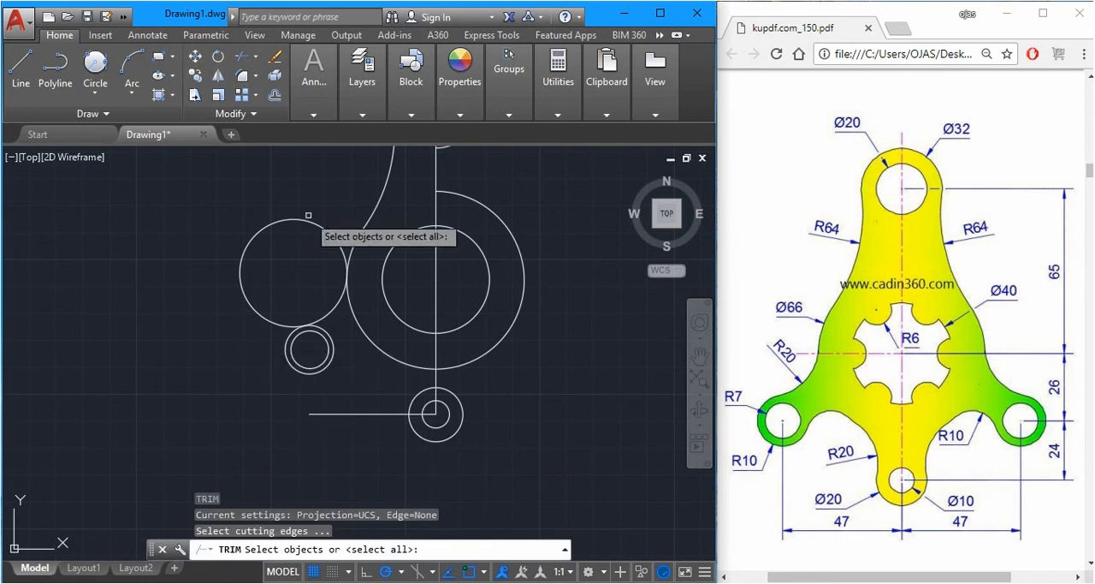
{"action": "key", "text": "Return"}
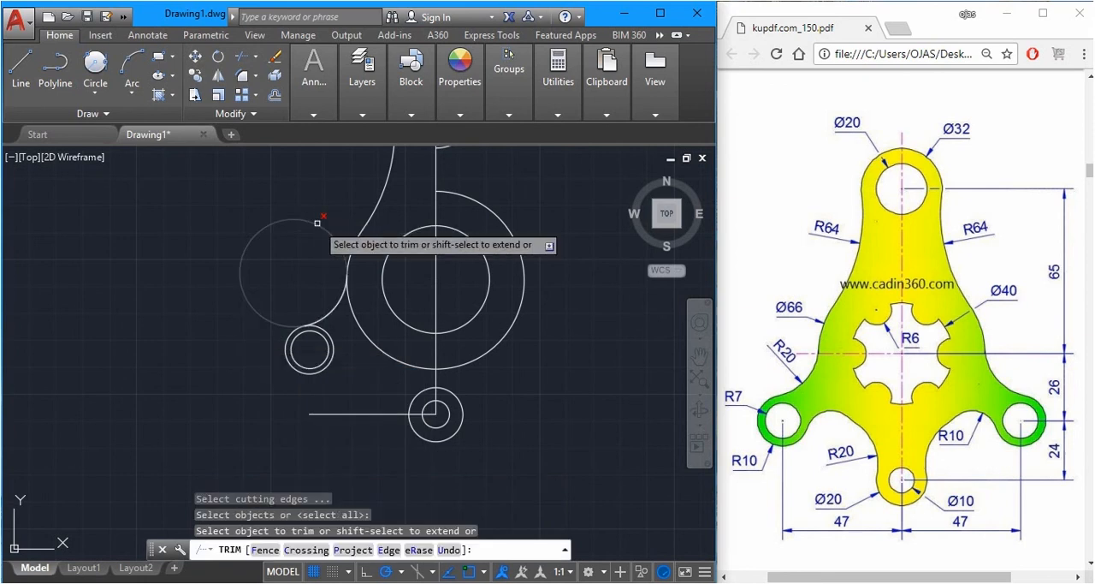
{"action": "left_click", "coordinate": [317, 212]}
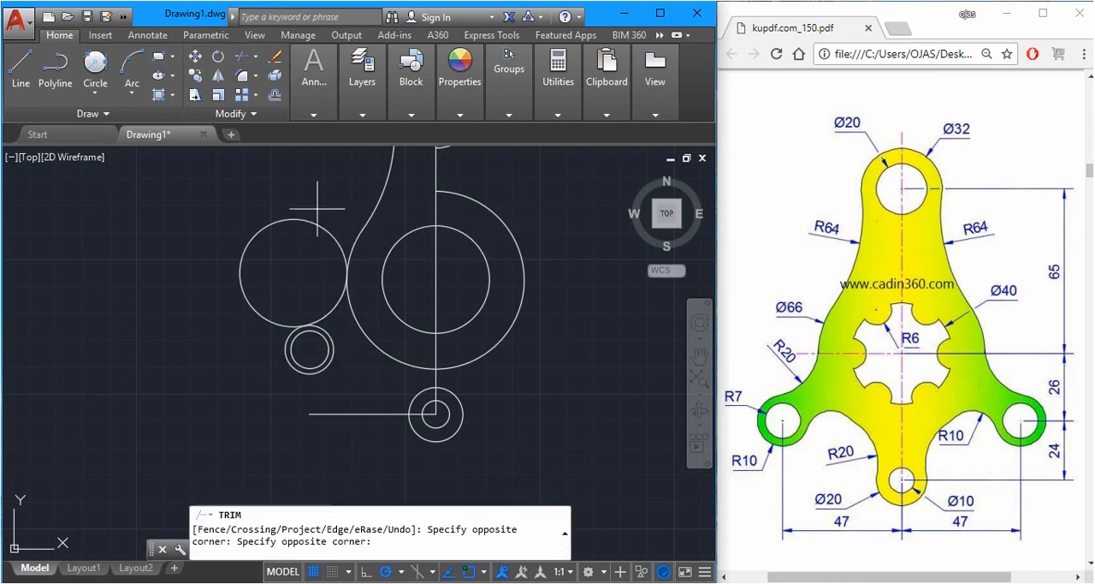
{"action": "left_click", "coordinate": [272, 237]}
{"action": "scroll", "coordinate": [300, 325], "scroll_direction": "up", "scroll_amount": 3}
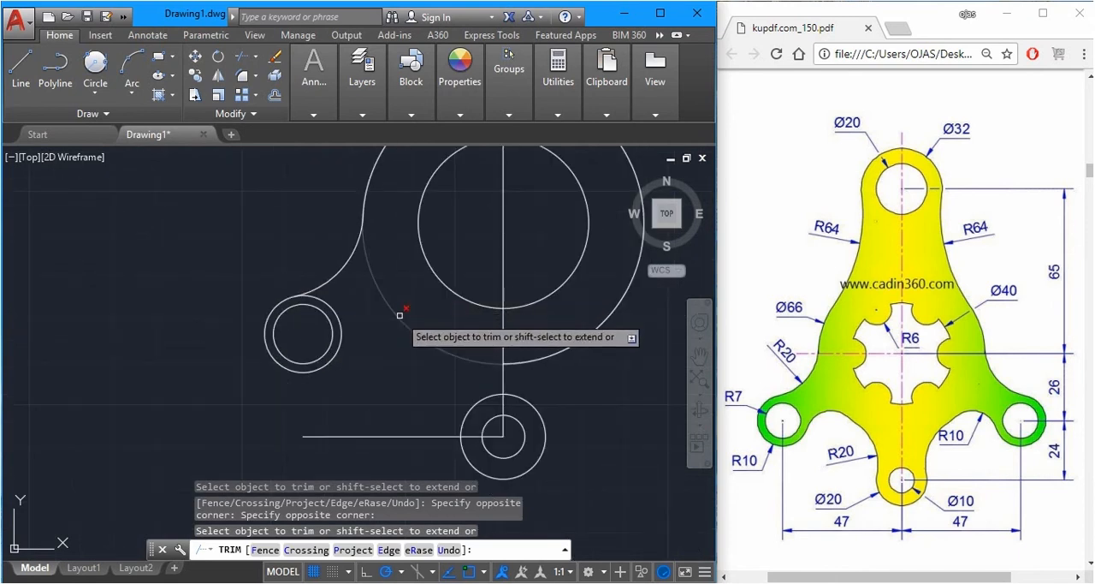
{"action": "left_click", "coordinate": [399, 315]}
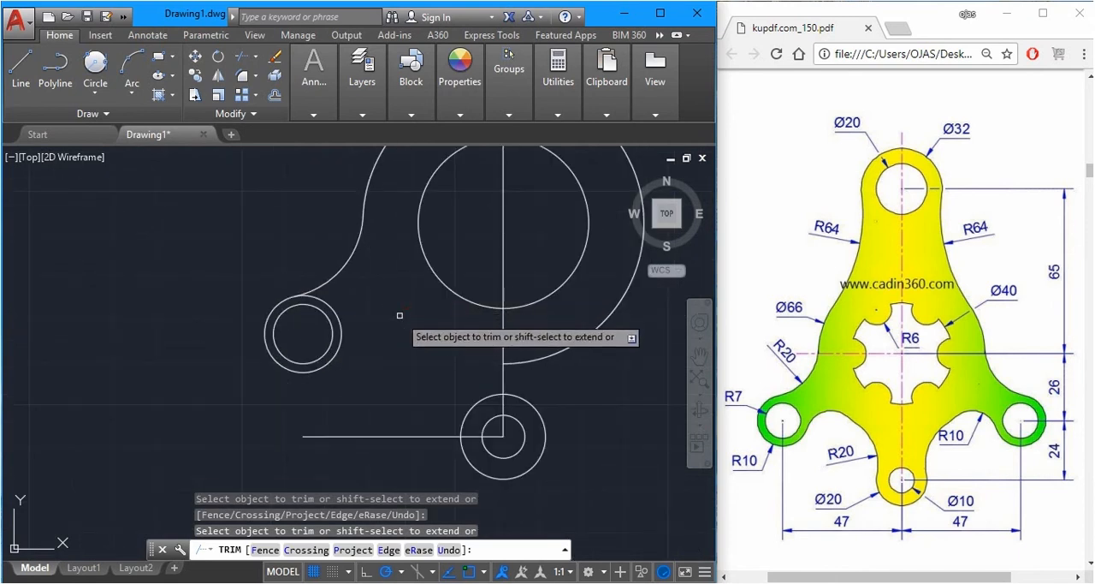
{"action": "scroll", "coordinate": [395, 318], "scroll_direction": "down", "scroll_amount": 2}
{"action": "scroll", "coordinate": [395, 324], "scroll_direction": "up", "scroll_amount": 4}
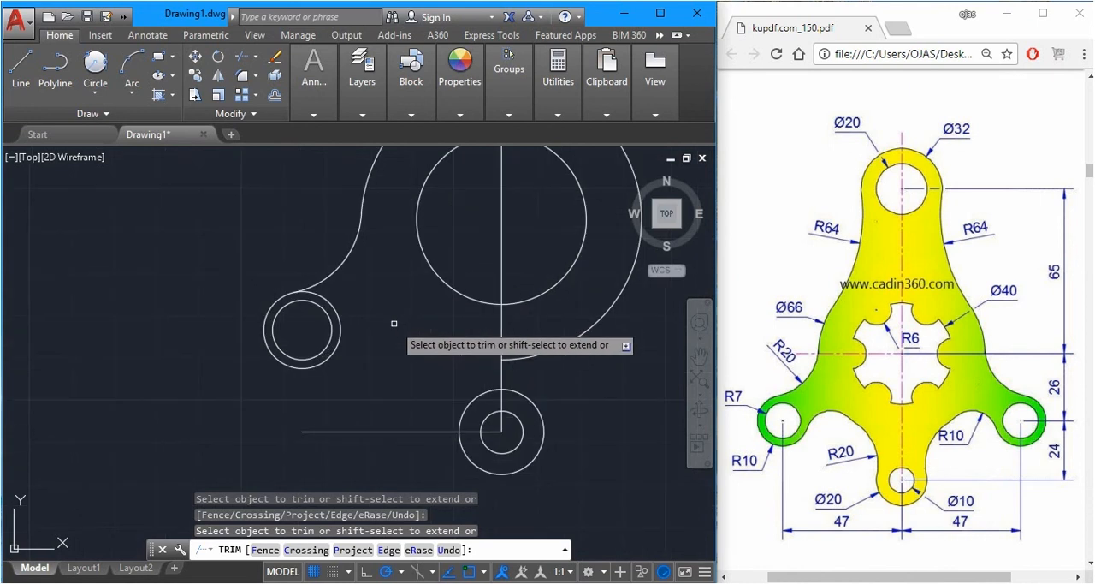
Draw a circle of radius 6 centred on the top quadrant of the central 40 mm diameter circle
{"action": "scroll", "coordinate": [358, 291], "scroll_direction": "down", "scroll_amount": 2}
{"action": "scroll", "coordinate": [371, 377], "scroll_direction": "down", "scroll_amount": 2}
{"action": "key", "text": "Escape"}
{"action": "scroll", "coordinate": [370, 397], "scroll_direction": "down", "scroll_amount": 2}
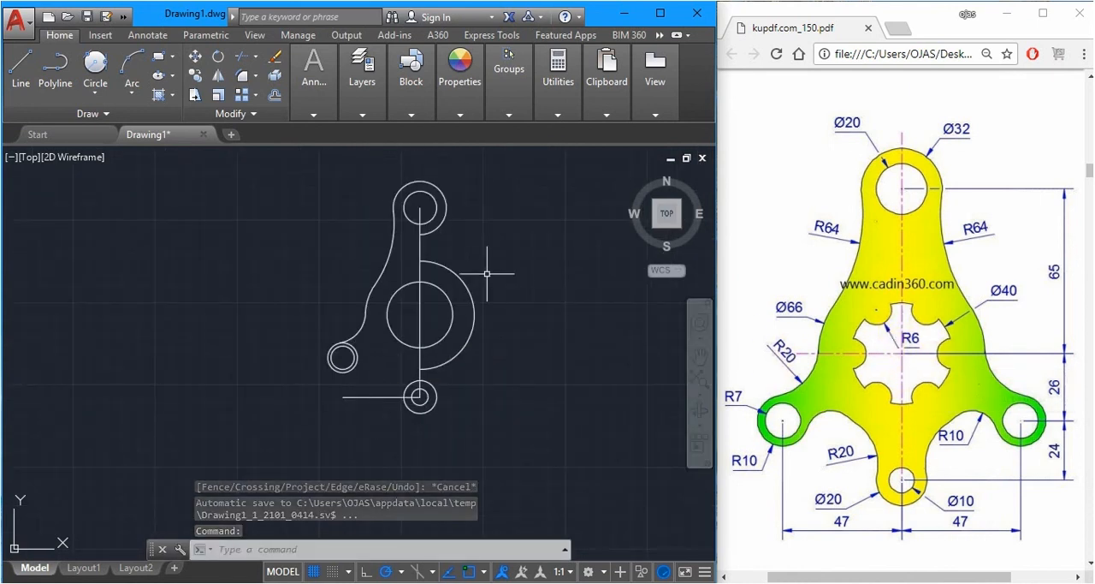
{"action": "scroll", "coordinate": [443, 293], "scroll_direction": "up", "scroll_amount": 4}
{"action": "scroll", "coordinate": [569, 325], "scroll_direction": "down", "scroll_amount": 2}
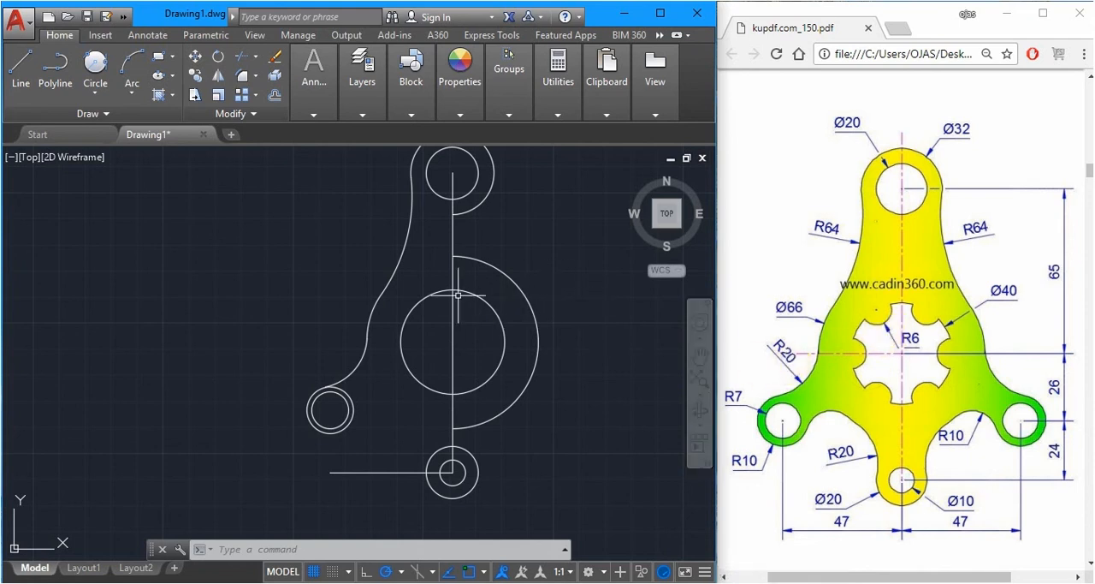
{"action": "scroll", "coordinate": [456, 291], "scroll_direction": "up", "scroll_amount": 2}
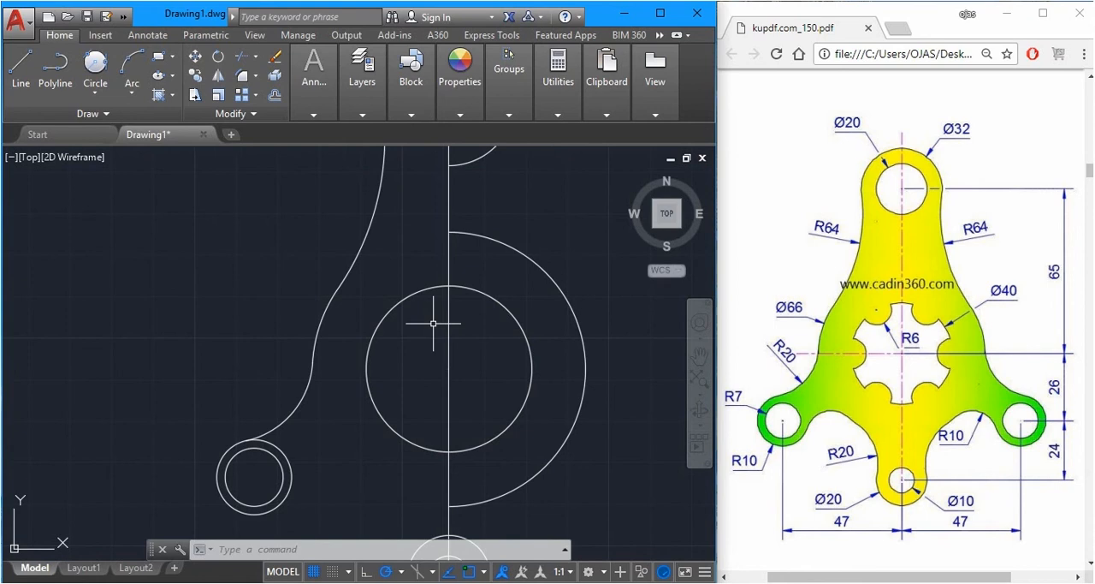
{"action": "type", "text": "c"}
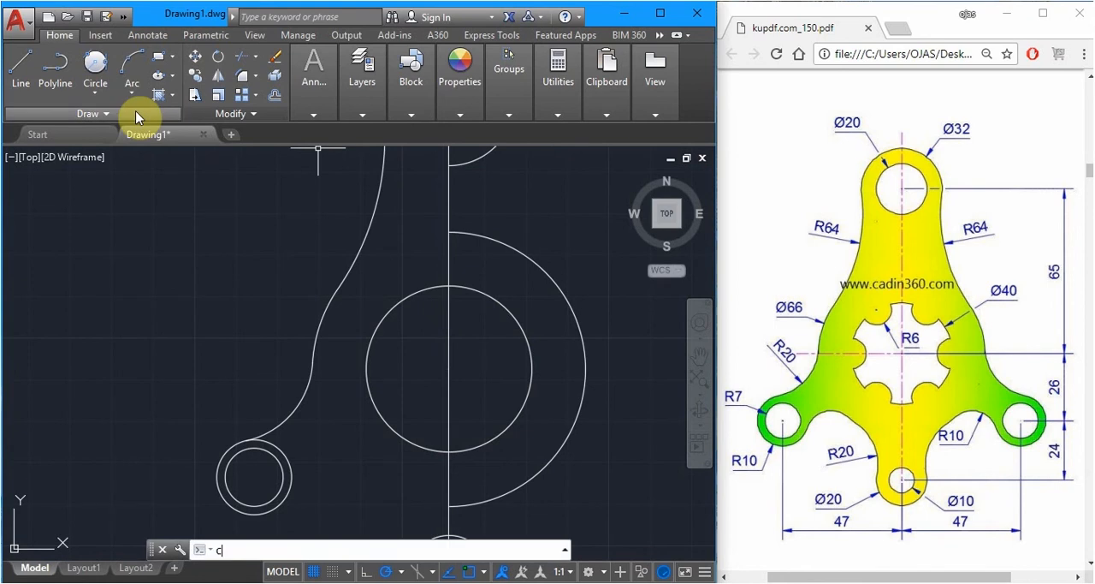
{"action": "key", "text": "Return"}
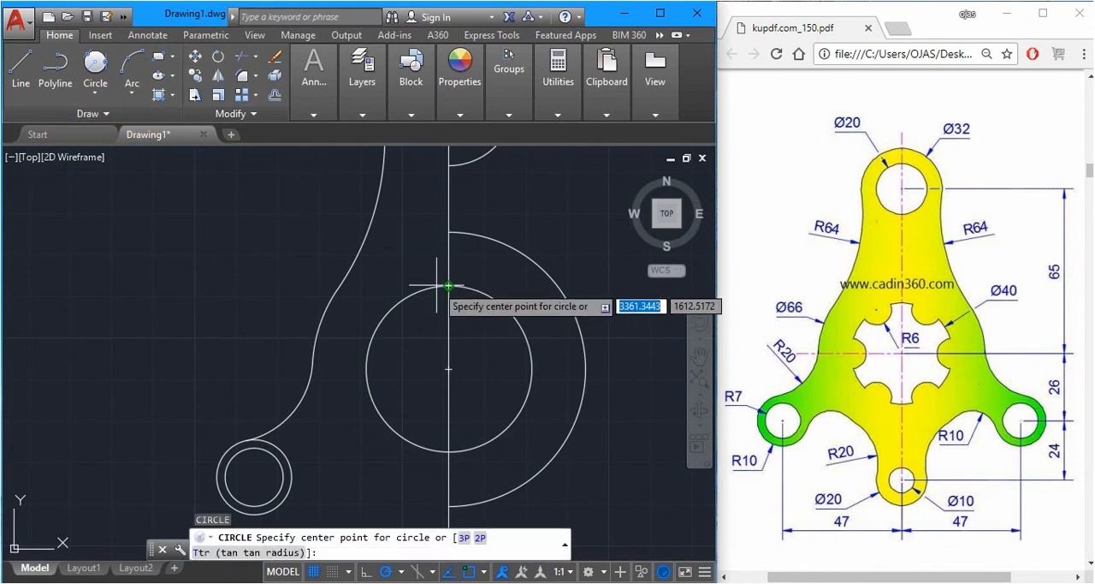
{"action": "left_click", "coordinate": [448, 286]}
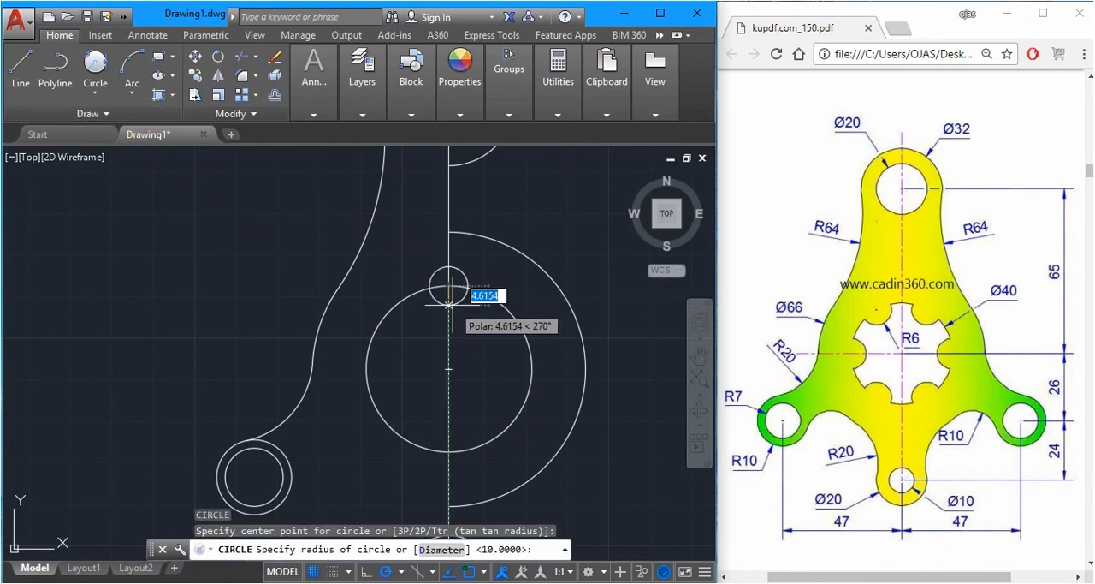
{"action": "type", "text": "6"}
{"action": "key", "text": "Return"}
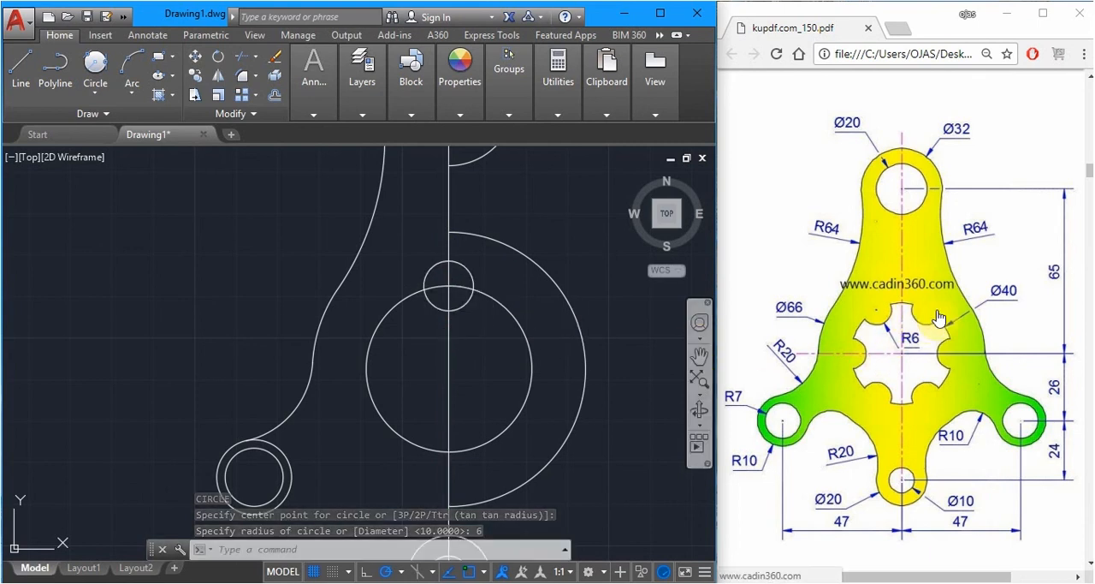
Rotate the radius 6 circle by -30 degrees about the centre of the 40 mm diameter circle
{"action": "left_click", "coordinate": [879, 313]}
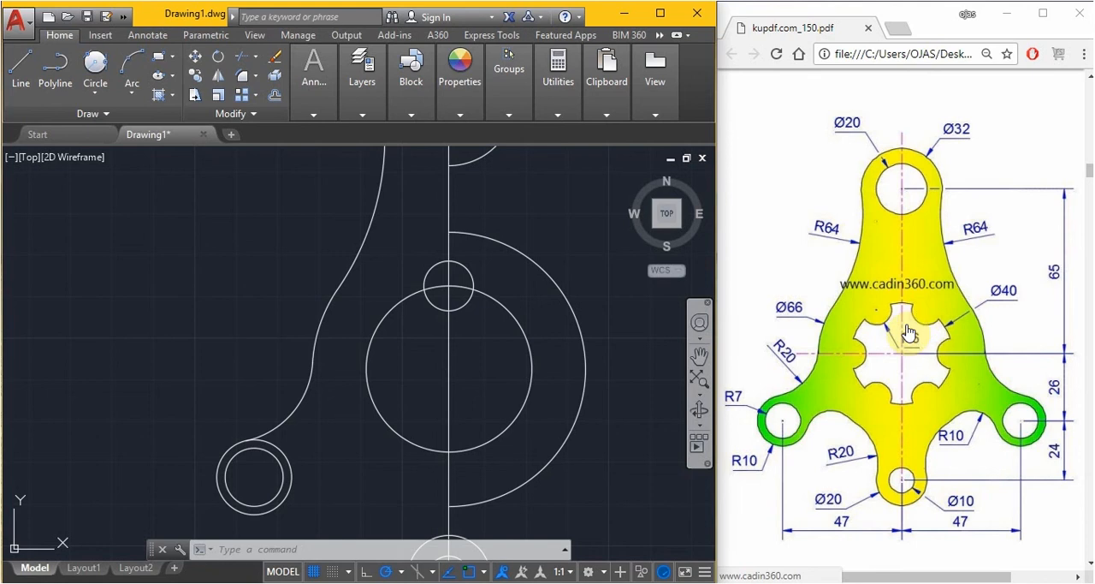
{"action": "left_click", "coordinate": [469, 349]}
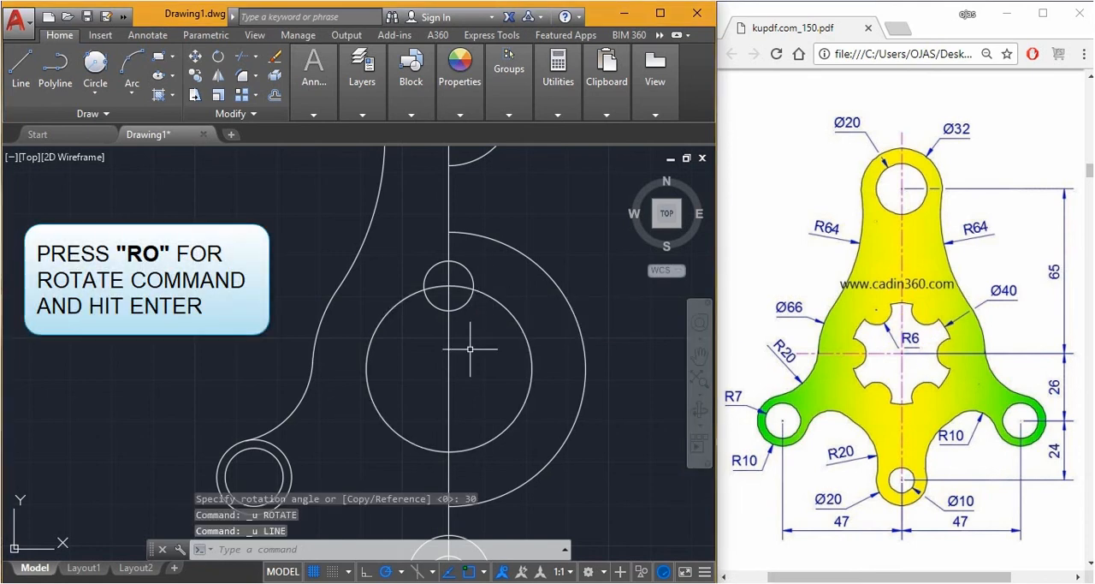
{"action": "type", "text": "ro"}
{"action": "key", "text": "Return"}
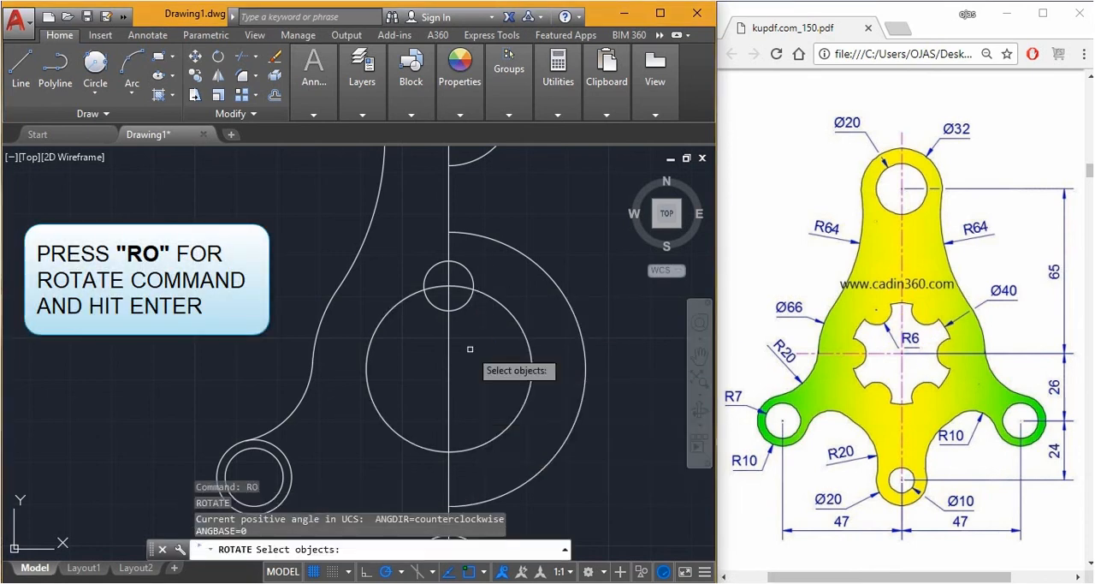
{"action": "left_click", "coordinate": [464, 305]}
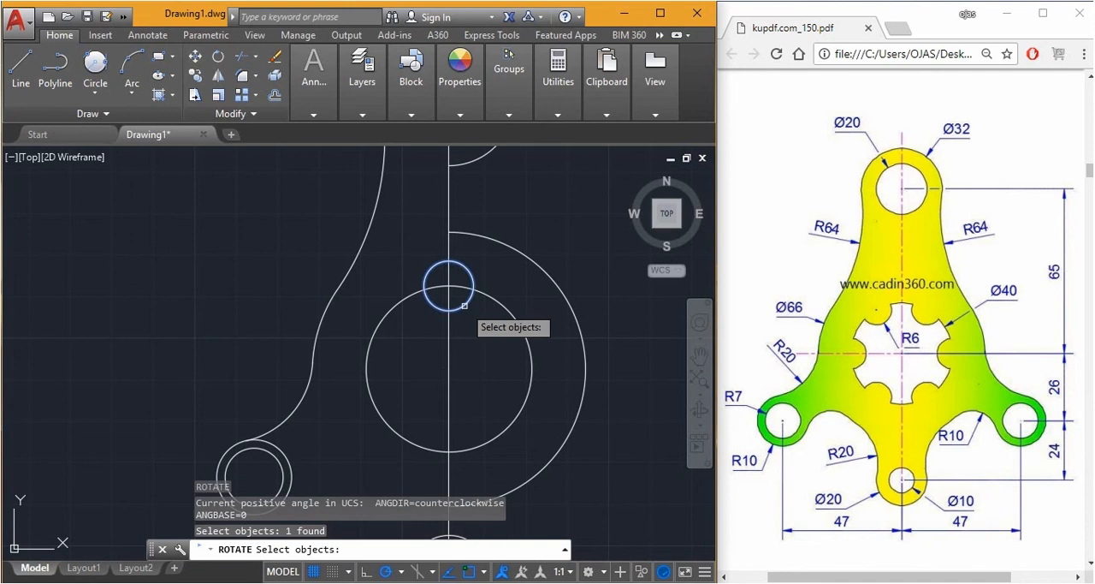
{"action": "key", "text": "Return"}
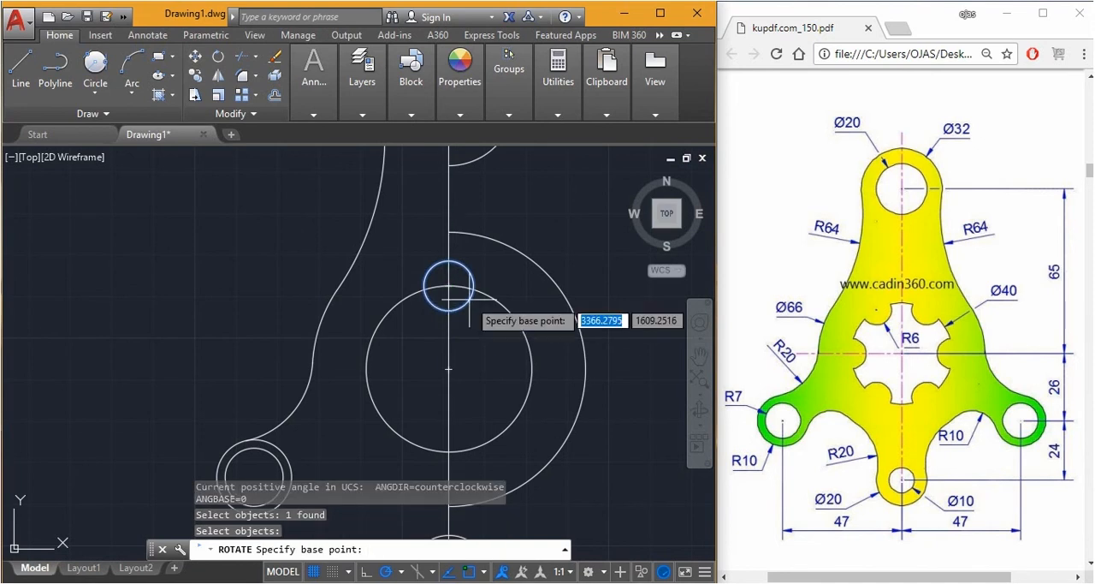
{"action": "left_click", "coordinate": [448, 369]}
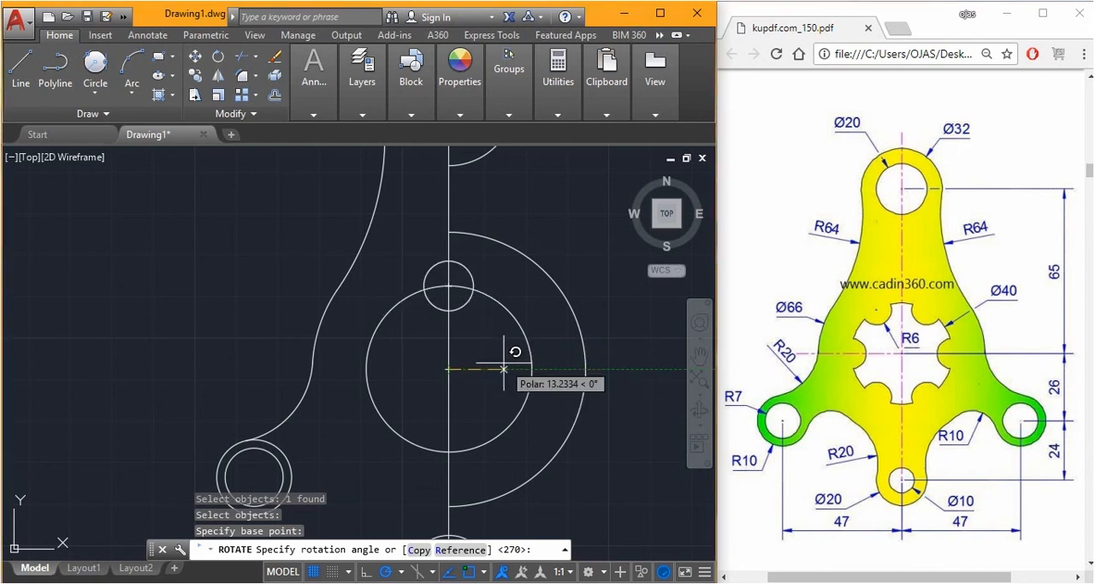
{"action": "type", "text": "30"}
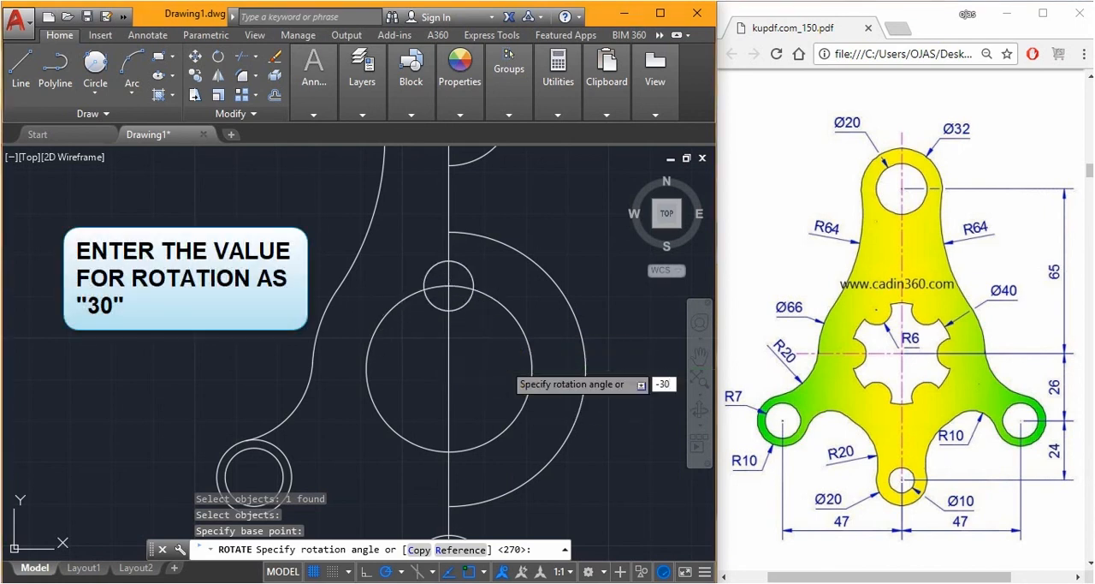
{"action": "key", "text": "Return"}
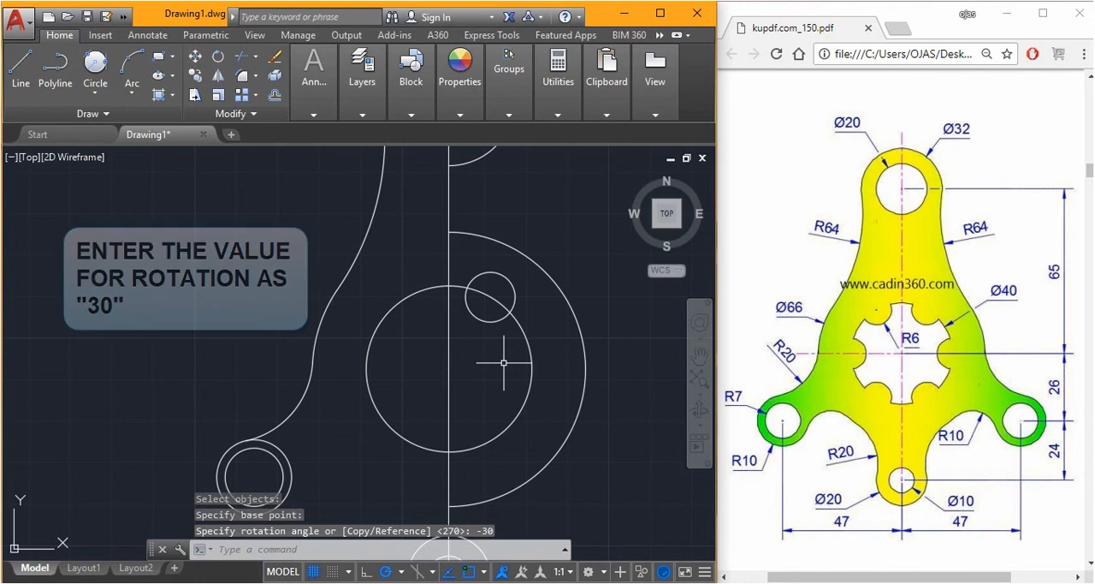
{"action": "key", "text": "ctrl+y"}
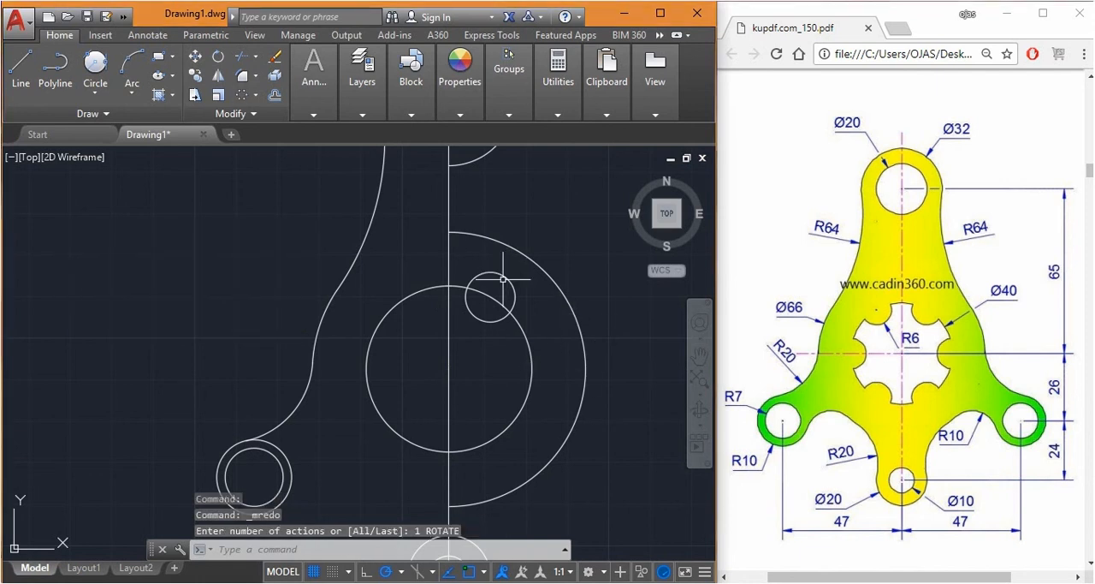
Create a non-associative polar array of the radius 6 circle about the central circle's centre, with 6 items filling 360 degrees
{"action": "left_click", "coordinate": [250, 98]}
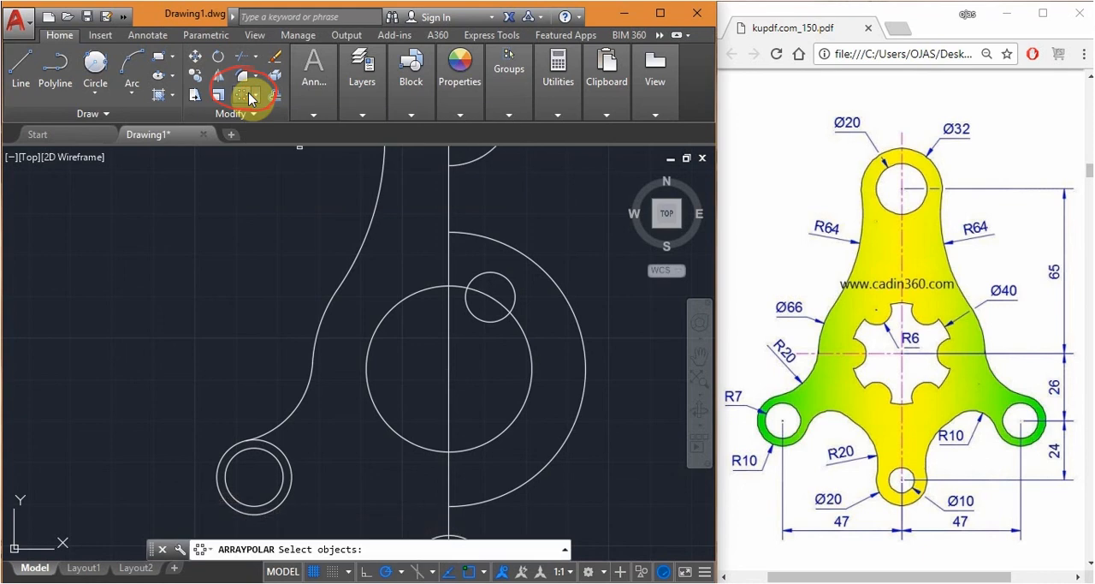
{"action": "left_click", "coordinate": [502, 276]}
{"action": "key", "text": "Return"}
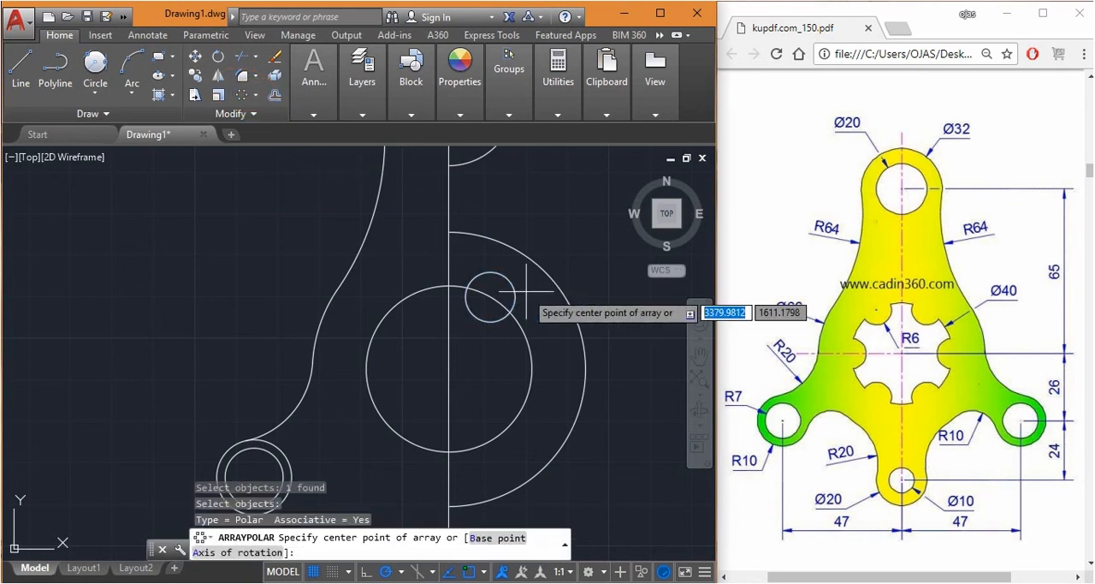
{"action": "left_click", "coordinate": [448, 369]}
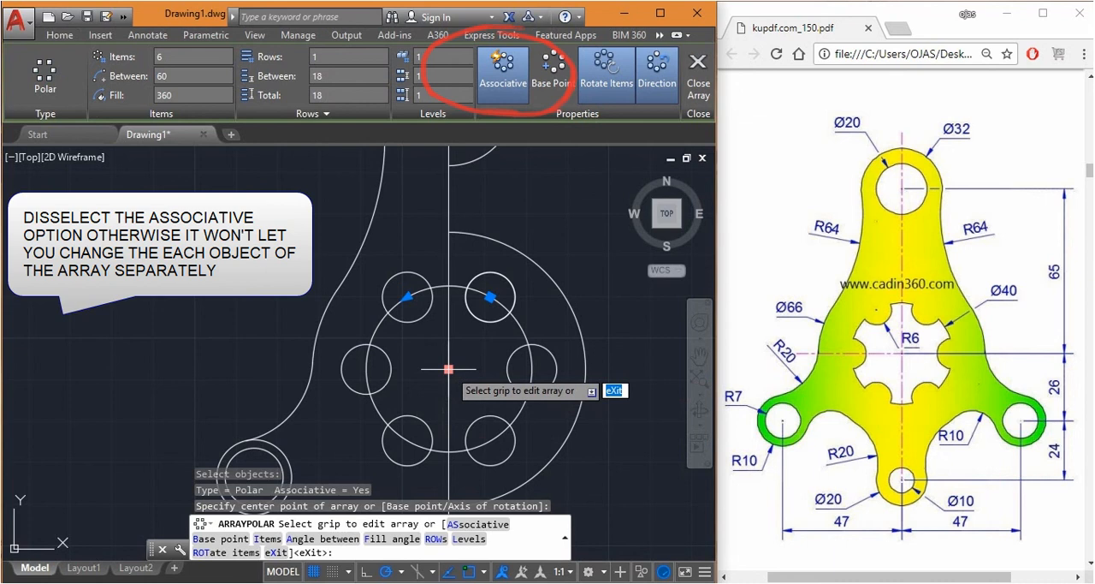
{"action": "left_click", "coordinate": [505, 84]}
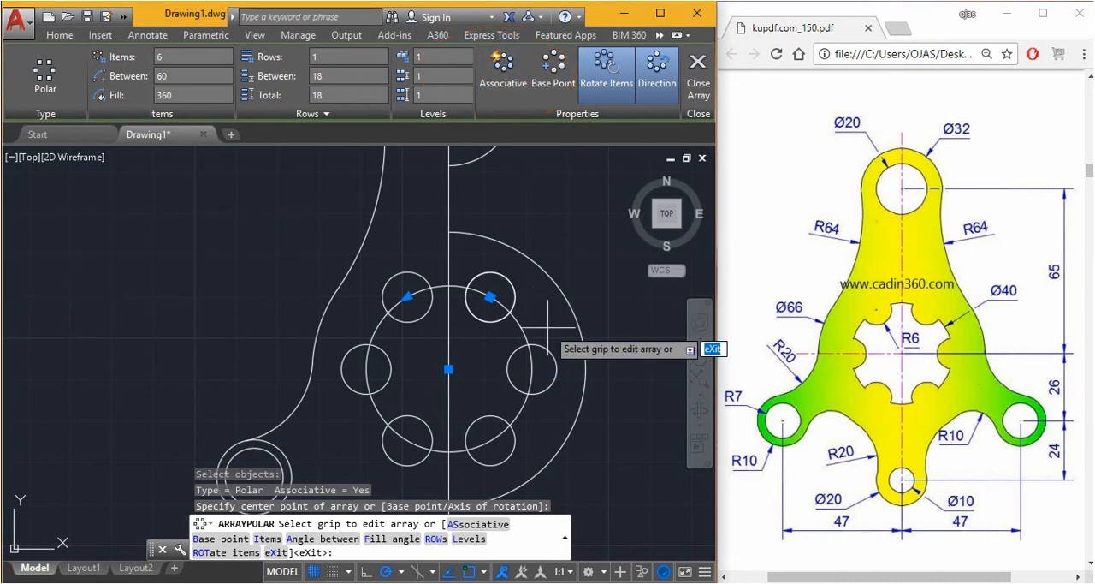
{"action": "key", "text": "Return"}
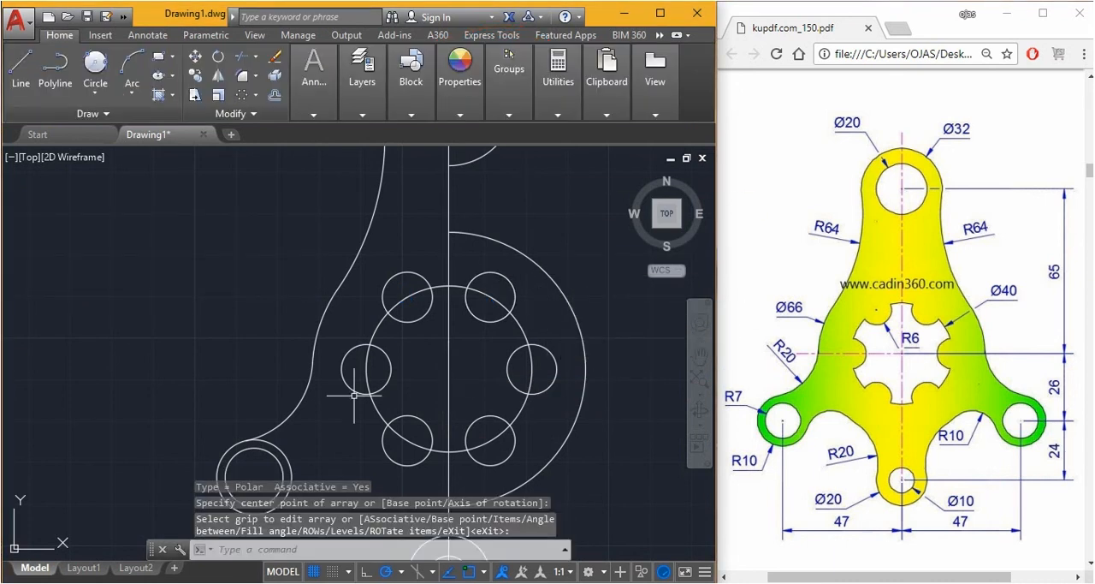
Trim the portions of the six arrayed radius 6 circles that lie outside the central 40 mm diameter circle
{"action": "type", "text": "tr"}
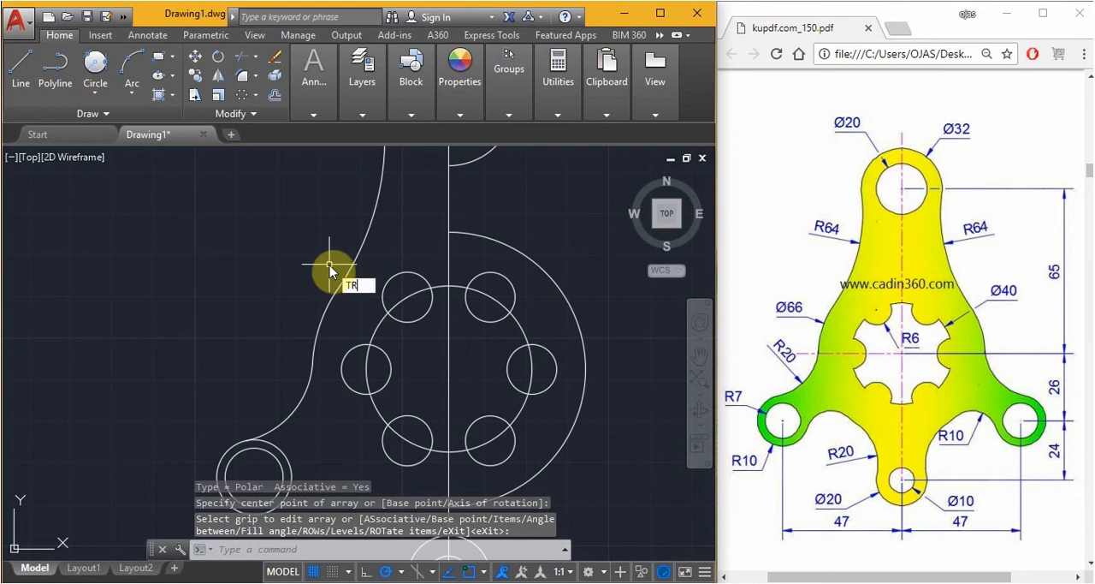
{"action": "key", "text": "Return"}
{"action": "key", "text": "Return"}
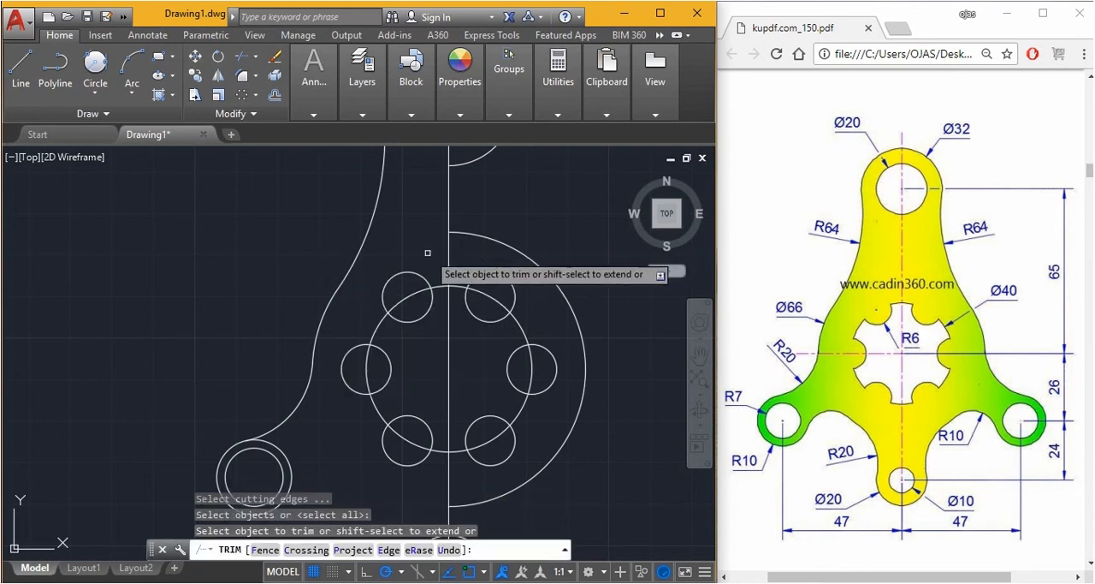
{"action": "left_click", "coordinate": [414, 275]}
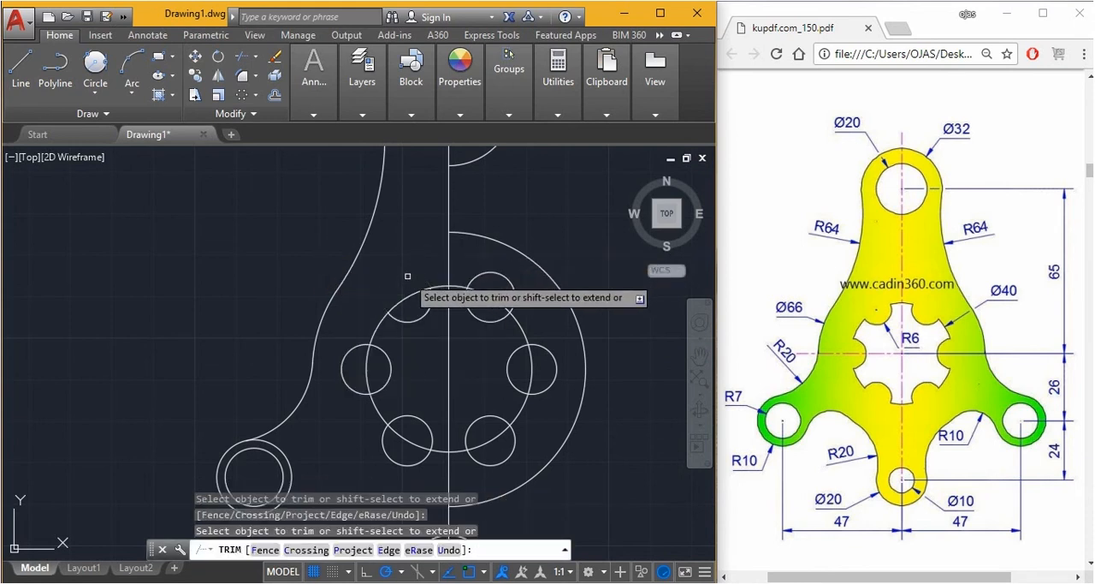
{"action": "left_click", "coordinate": [506, 275]}
{"action": "left_click", "coordinate": [561, 378]}
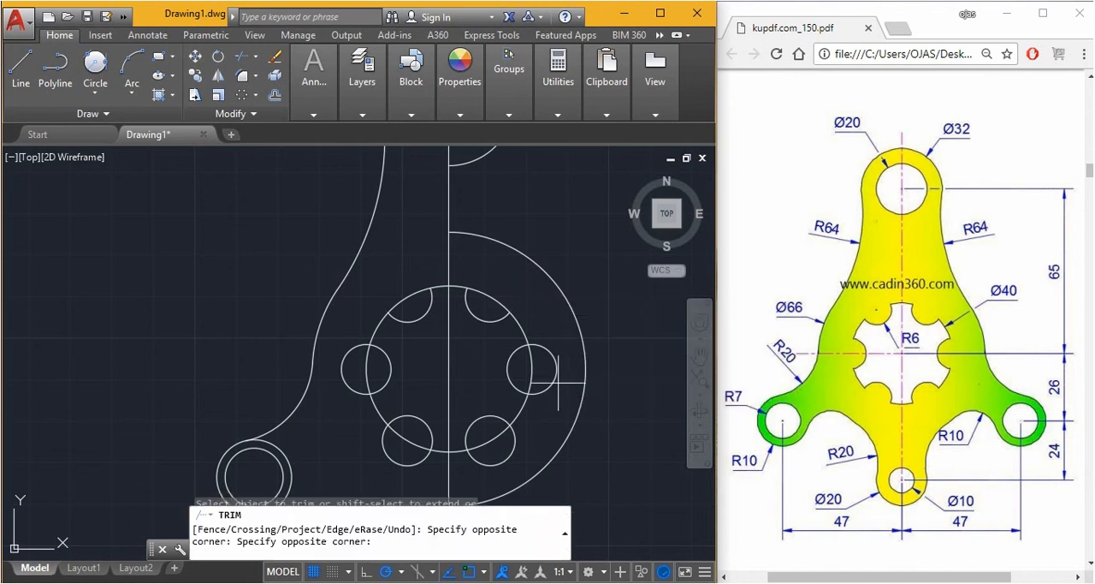
{"action": "left_click", "coordinate": [545, 369]}
{"action": "left_click", "coordinate": [519, 457]}
{"action": "left_click", "coordinate": [517, 460]}
{"action": "left_click", "coordinate": [349, 391]}
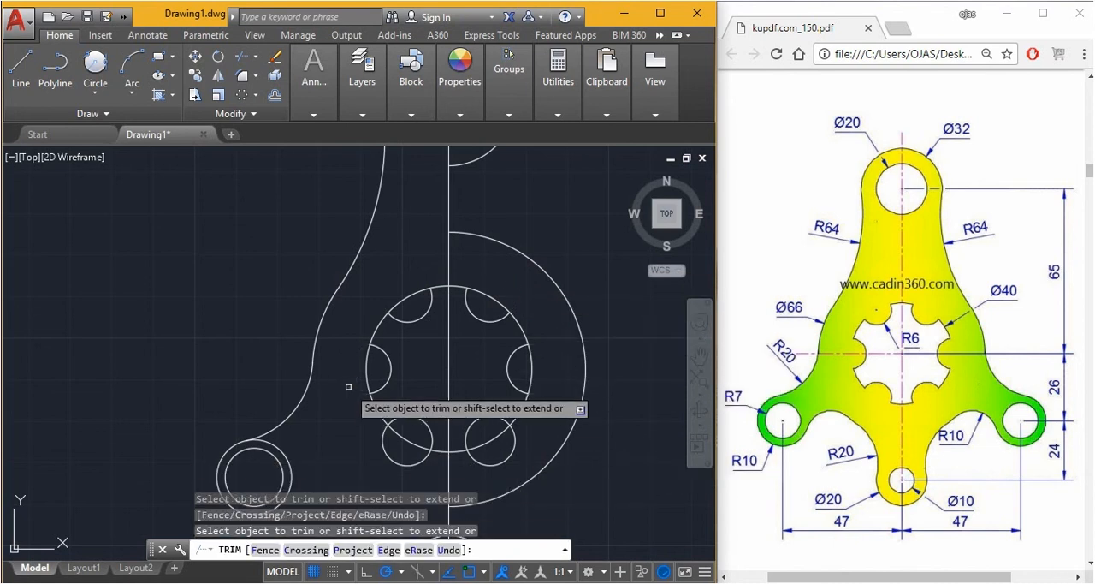
{"action": "left_click", "coordinate": [385, 447]}
{"action": "left_click", "coordinate": [485, 465]}
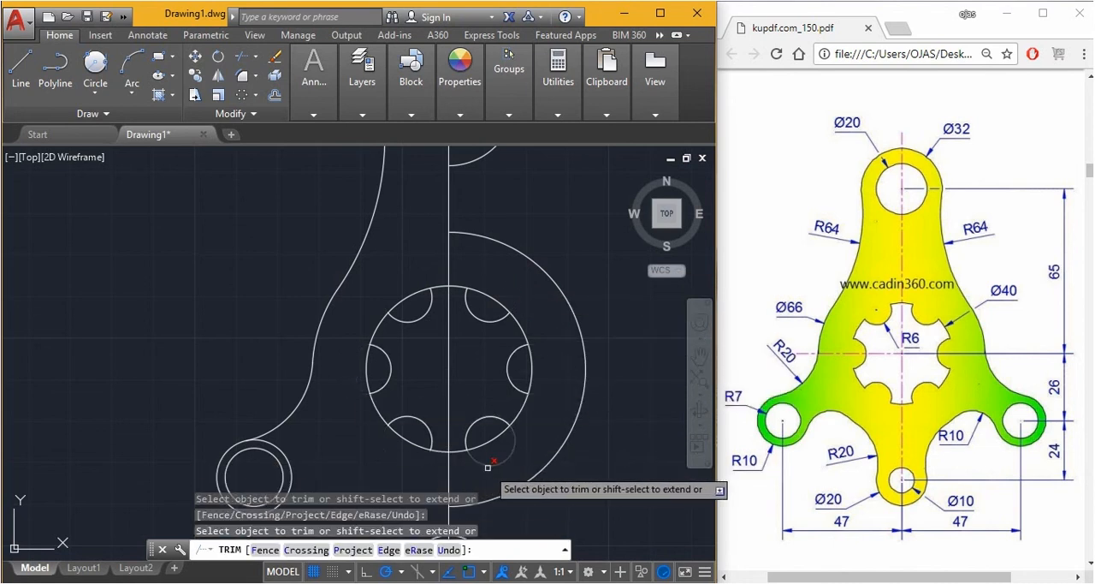
Trim the central circle's arcs across the radius 6 notches to open the cutout outline
{"action": "left_click", "coordinate": [369, 371]}
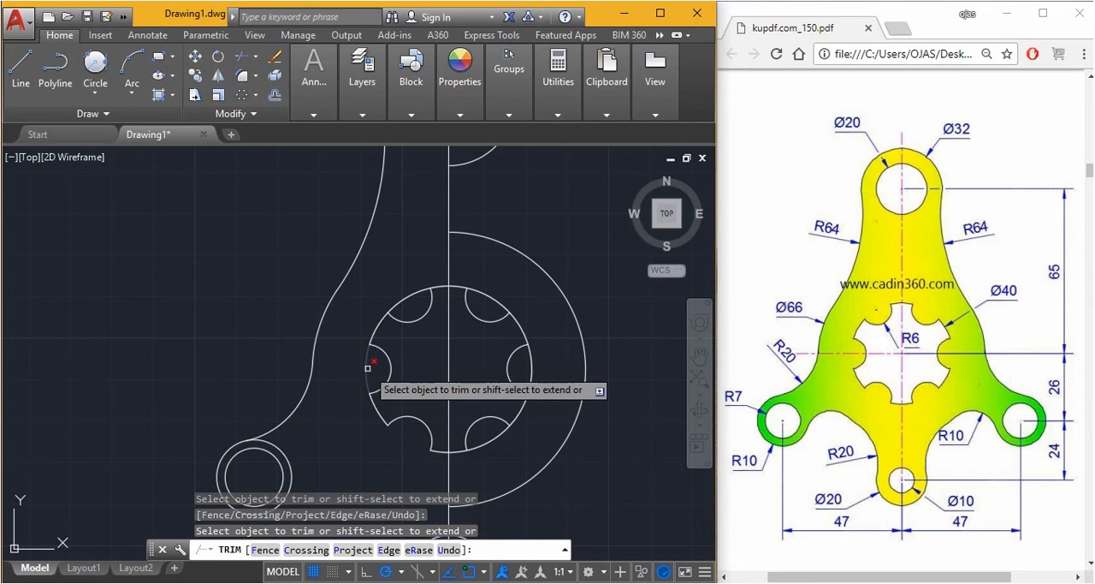
{"action": "left_click", "coordinate": [394, 301]}
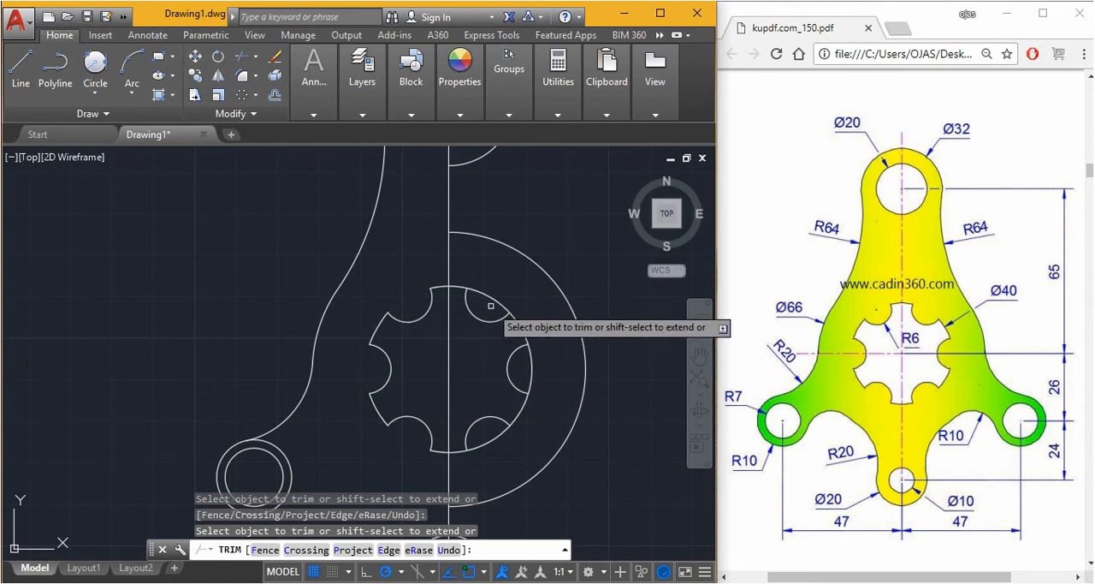
{"action": "left_click", "coordinate": [446, 293]}
{"action": "left_click", "coordinate": [532, 366]}
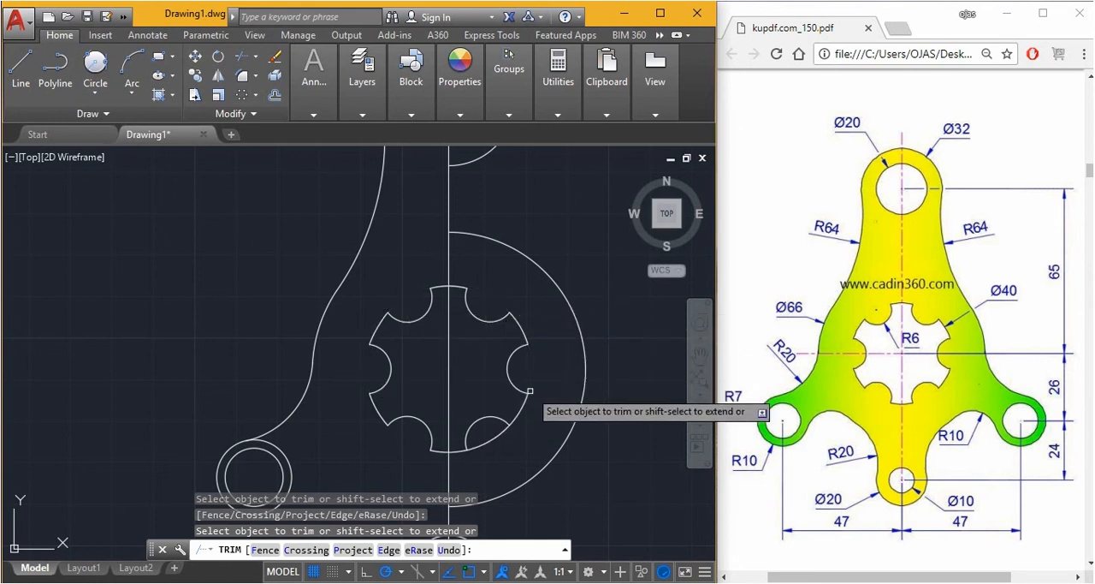
{"action": "left_click", "coordinate": [494, 436]}
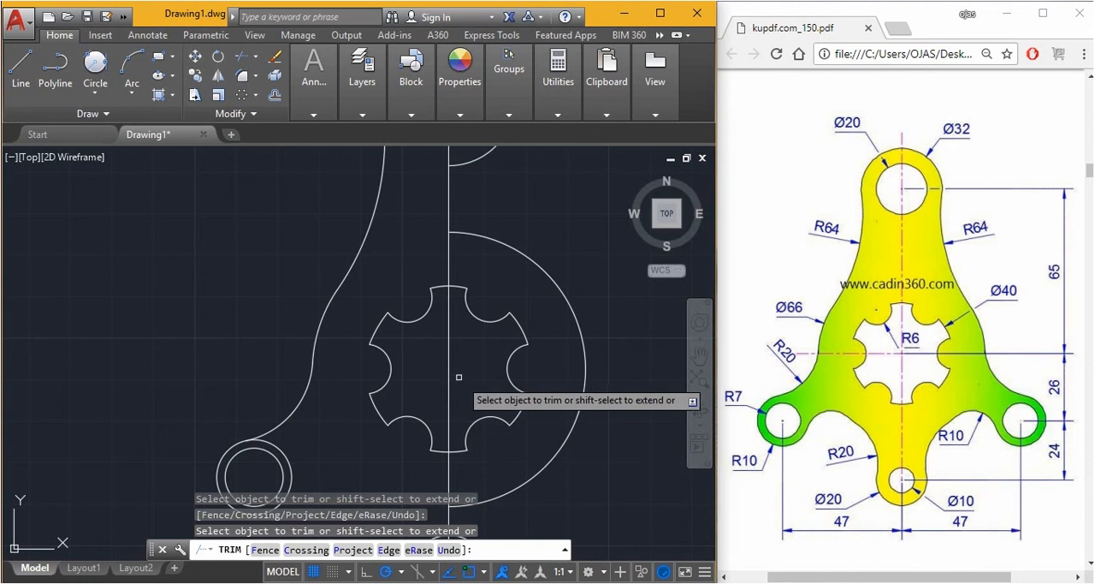
Trim the vertical centreline between the top lobe and the central cutout
{"action": "left_click", "coordinate": [448, 261]}
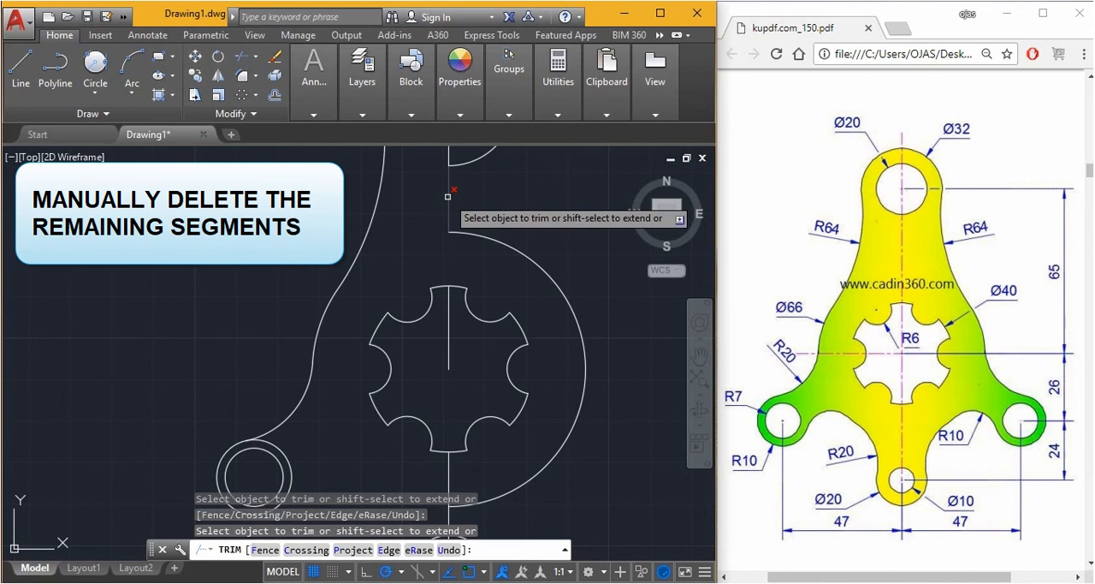
{"action": "scroll", "coordinate": [448, 196], "scroll_direction": "down", "scroll_amount": 2}
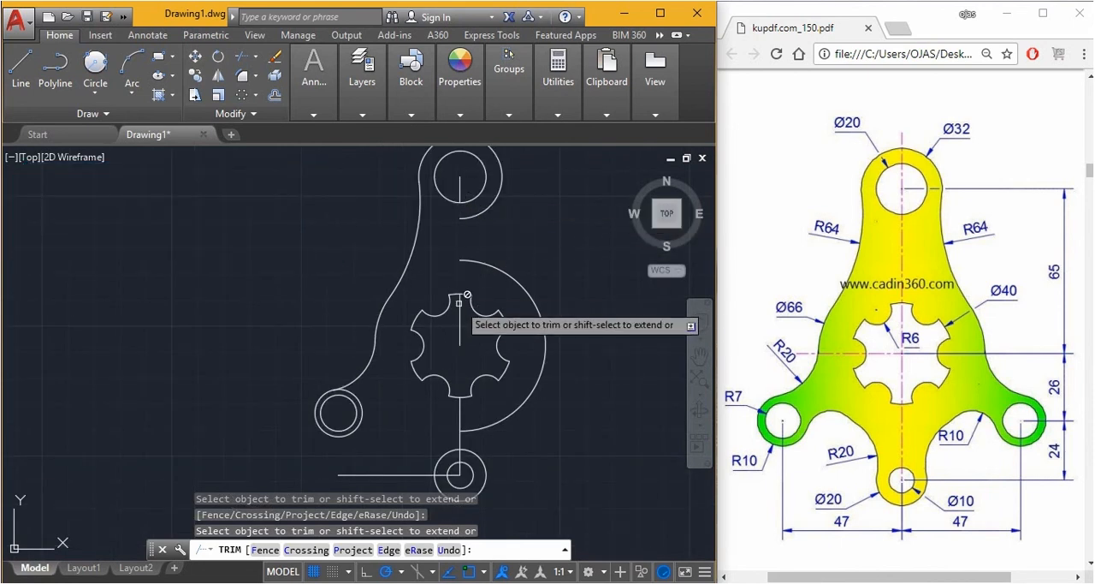
{"action": "key", "text": "Escape"}
Erase the leftover vertical line segments inside the central cutout and down to the bottom lobe's centre
{"action": "left_click", "coordinate": [466, 175]}
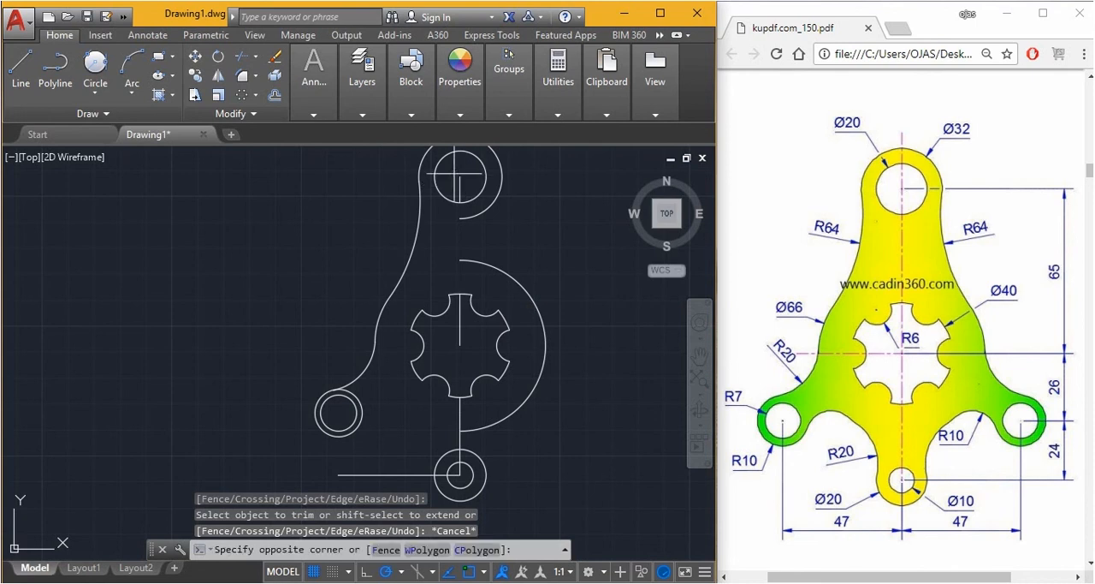
{"action": "scroll", "coordinate": [462, 325], "scroll_direction": "up", "scroll_amount": 2}
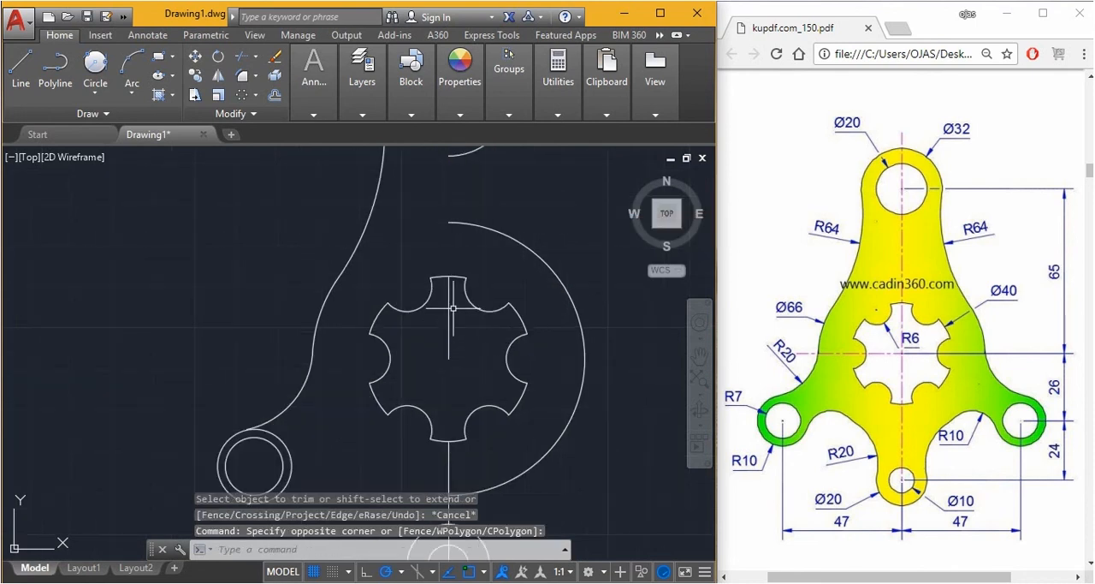
{"action": "left_click", "coordinate": [449, 304]}
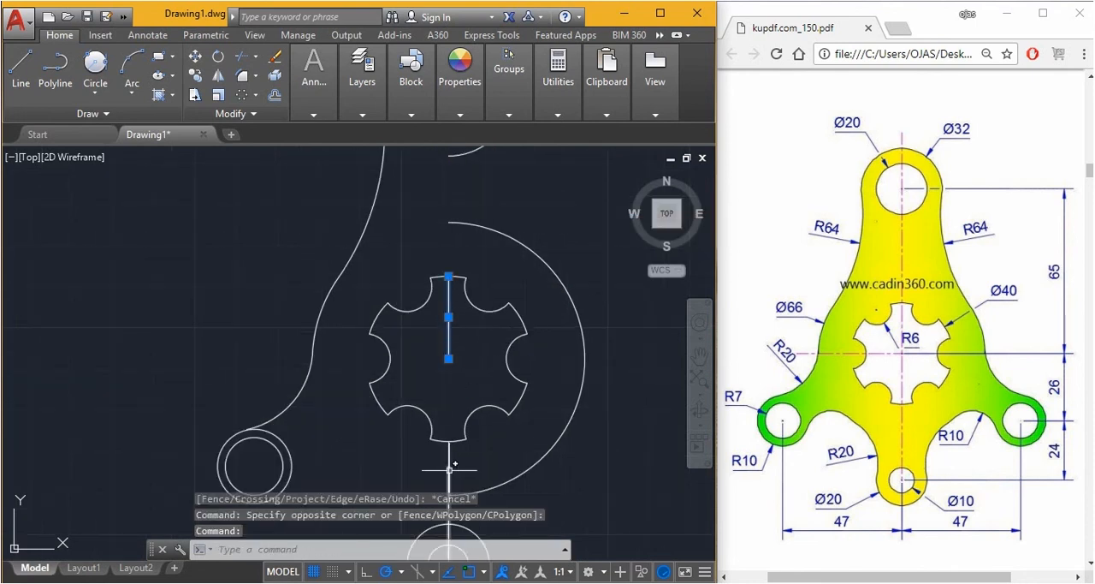
{"action": "left_click", "coordinate": [449, 469]}
{"action": "scroll", "coordinate": [463, 428], "scroll_direction": "down", "scroll_amount": 2}
{"action": "scroll", "coordinate": [466, 402], "scroll_direction": "up", "scroll_amount": 2}
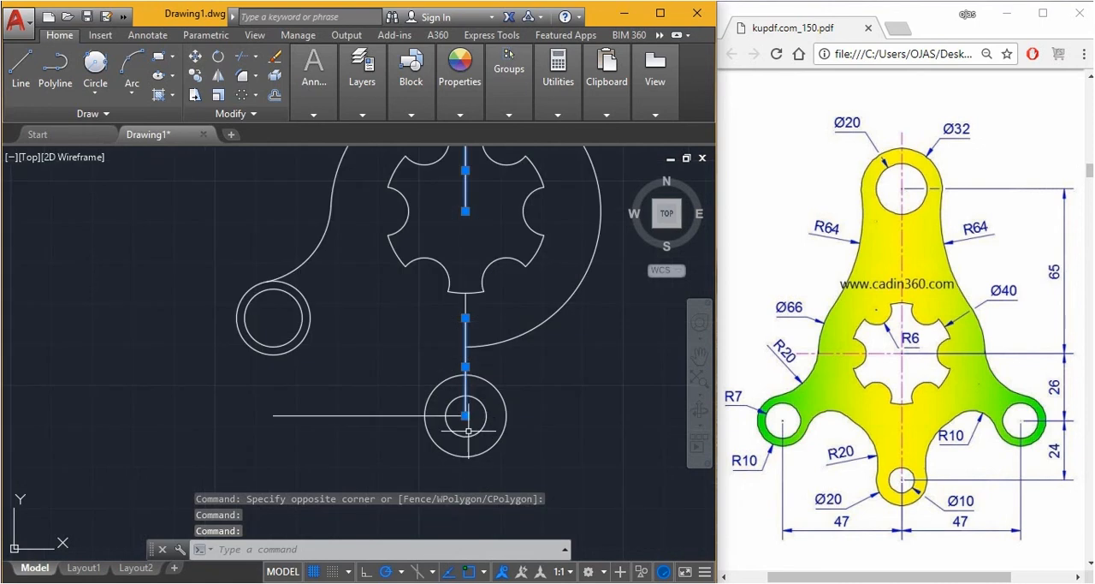
{"action": "left_click", "coordinate": [464, 387]}
{"action": "key", "text": "Delete"}
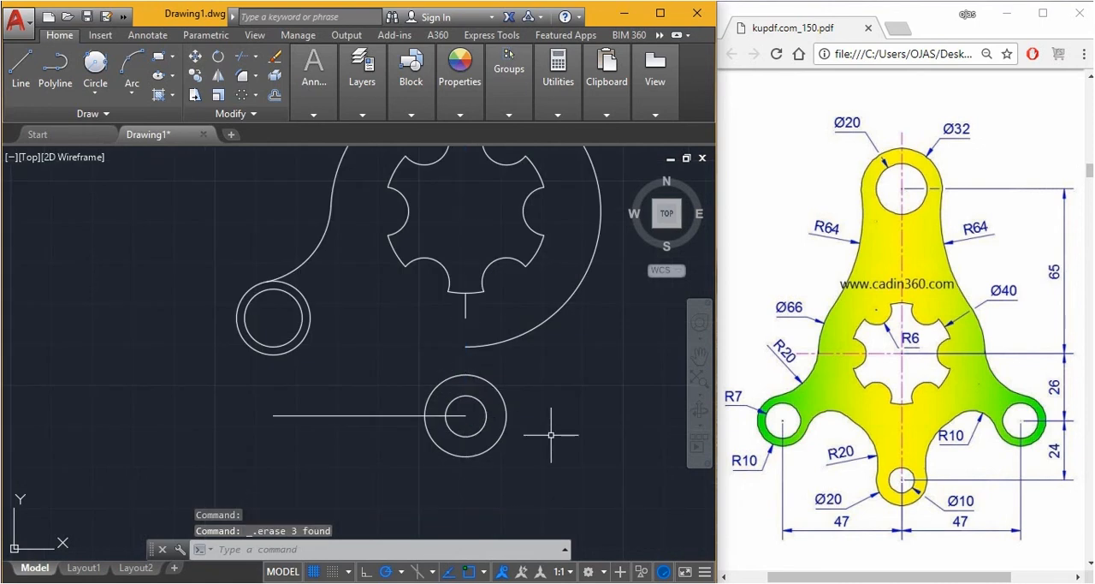
Erase the short vertical line piece left just below the central cutout
{"action": "left_click", "coordinate": [420, 281]}
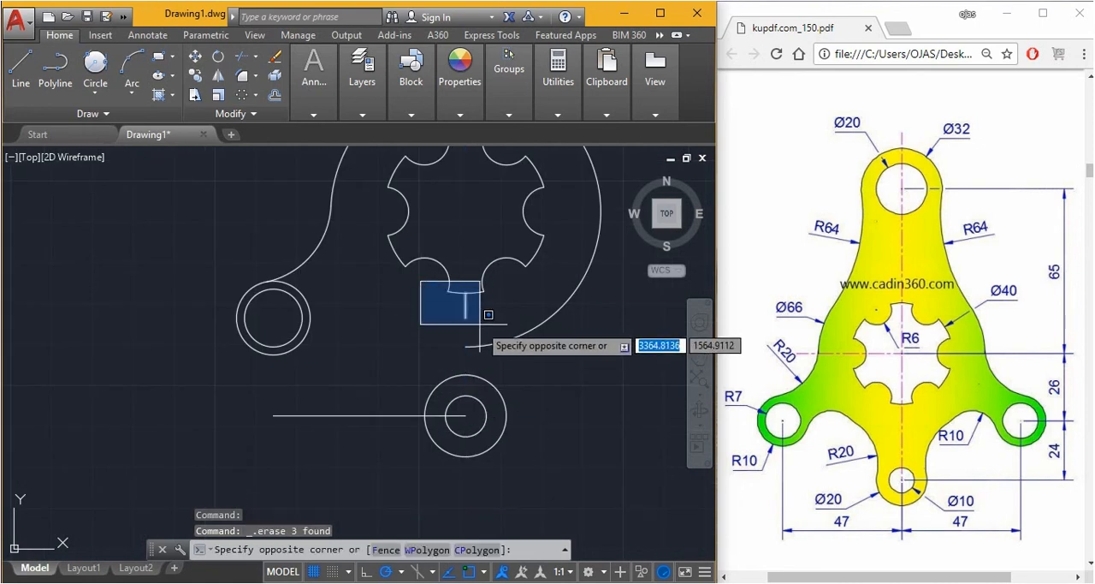
{"action": "left_click", "coordinate": [472, 330]}
{"action": "key", "text": "Delete"}
{"action": "scroll", "coordinate": [471, 330], "scroll_direction": "down", "scroll_amount": 4}
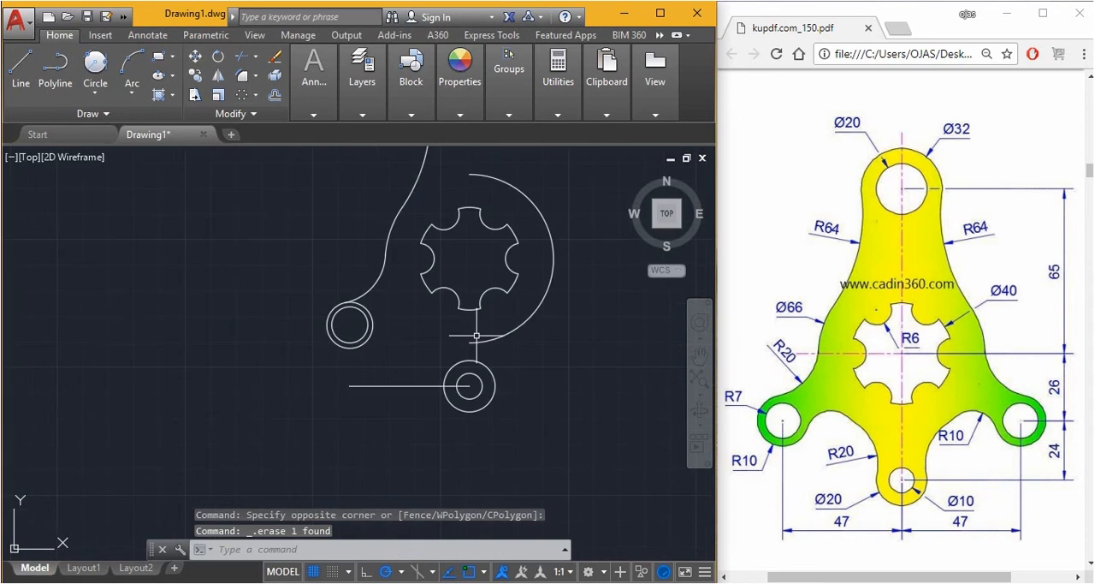
Mirror the left outline curves and both left lobe circles about the vertical axis through the bottom circle's centre, keeping the source objects
{"action": "scroll", "coordinate": [534, 225], "scroll_direction": "up", "scroll_amount": 3}
{"action": "scroll", "coordinate": [446, 310], "scroll_direction": "down", "scroll_amount": 3}
{"action": "key", "text": "space"}
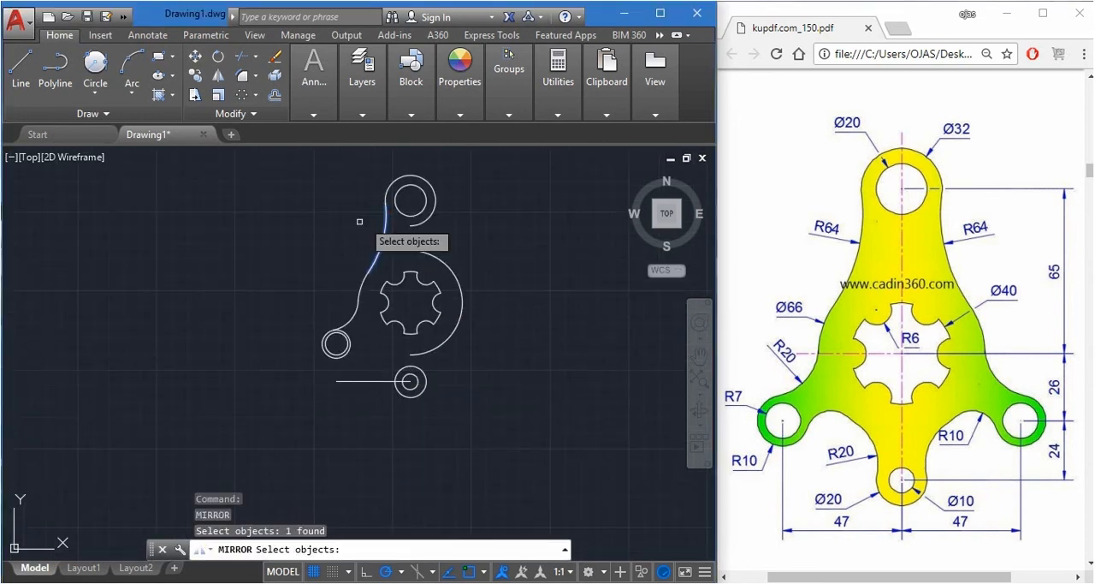
{"action": "left_click", "coordinate": [268, 251]}
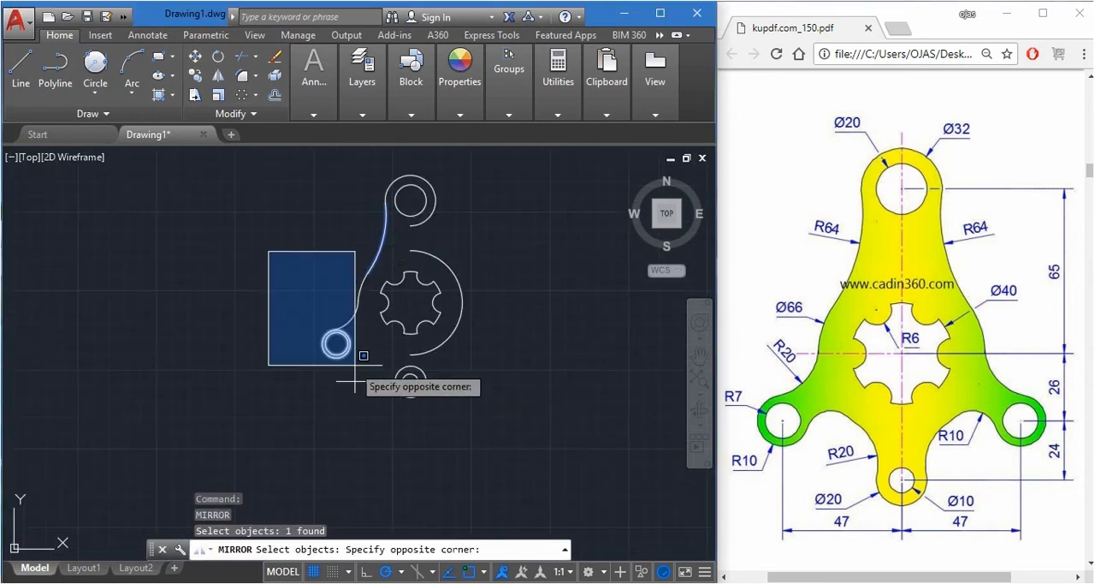
{"action": "left_click", "coordinate": [369, 368]}
{"action": "key", "text": "space"}
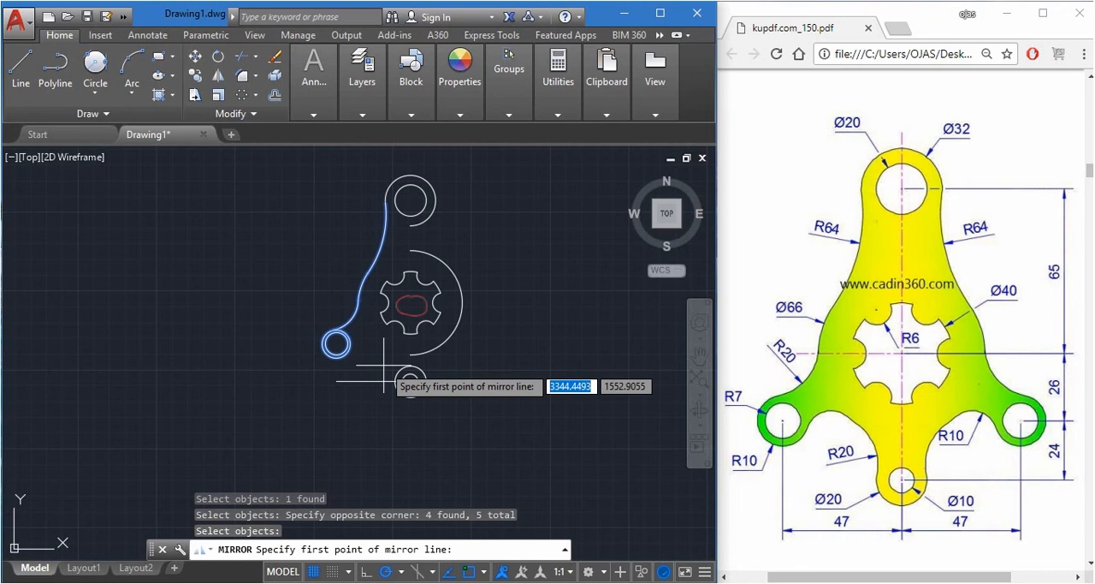
{"action": "left_click", "coordinate": [411, 380]}
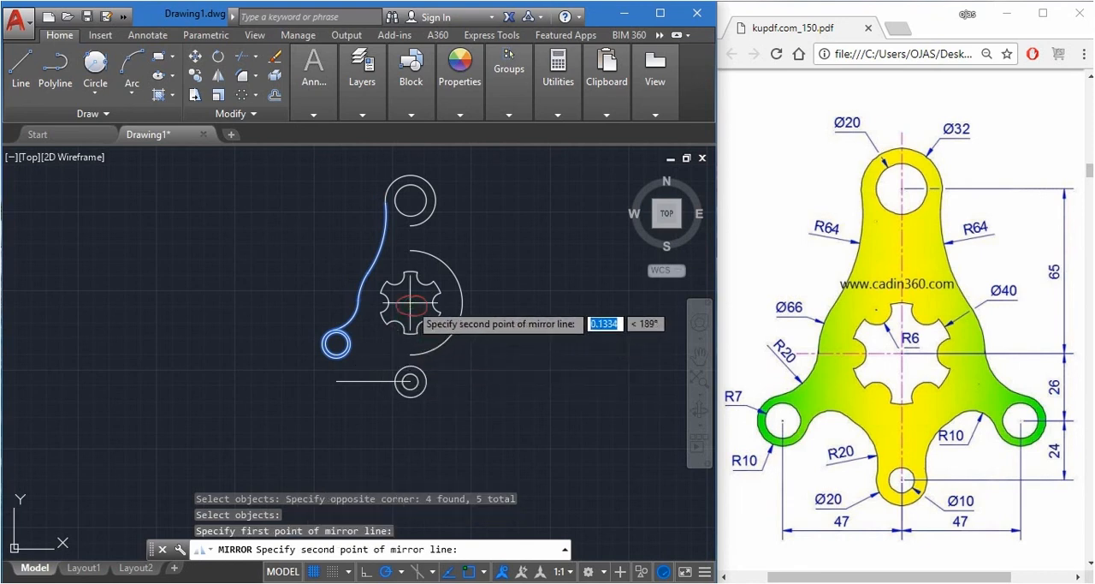
{"action": "left_click", "coordinate": [410, 442]}
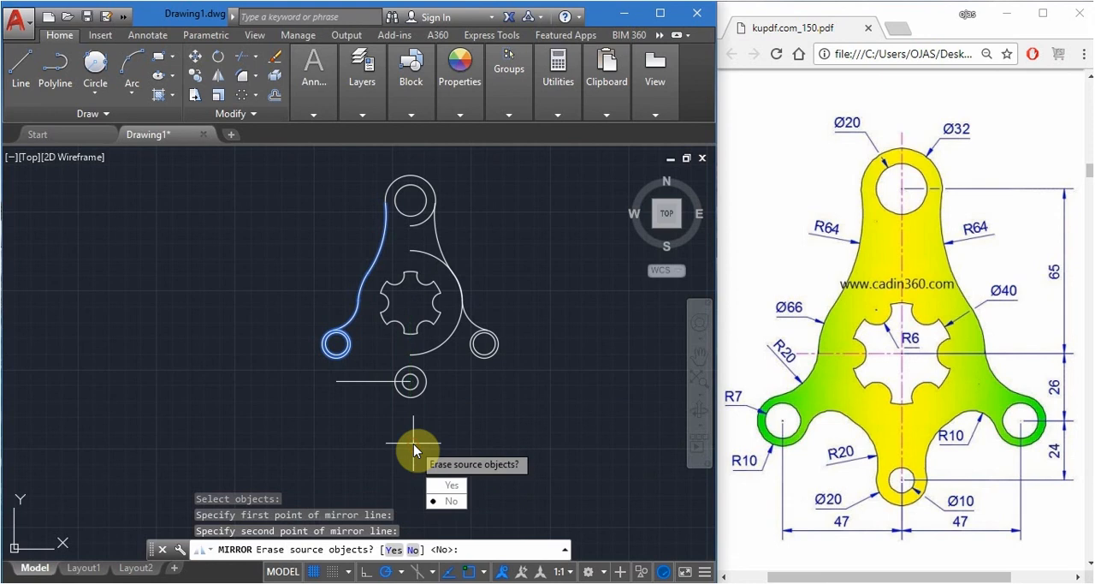
{"action": "key", "text": "Return"}
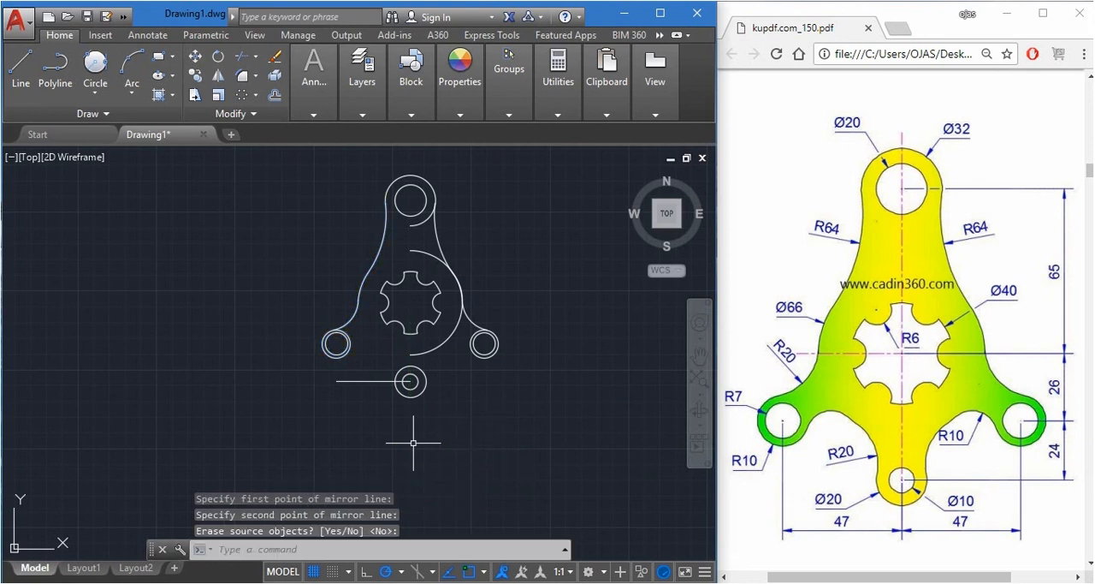
Erase the leftover right-hand 66 mm diameter arc and the horizontal construction line ending at the bottom lobe's centre
{"action": "left_click", "coordinate": [455, 333]}
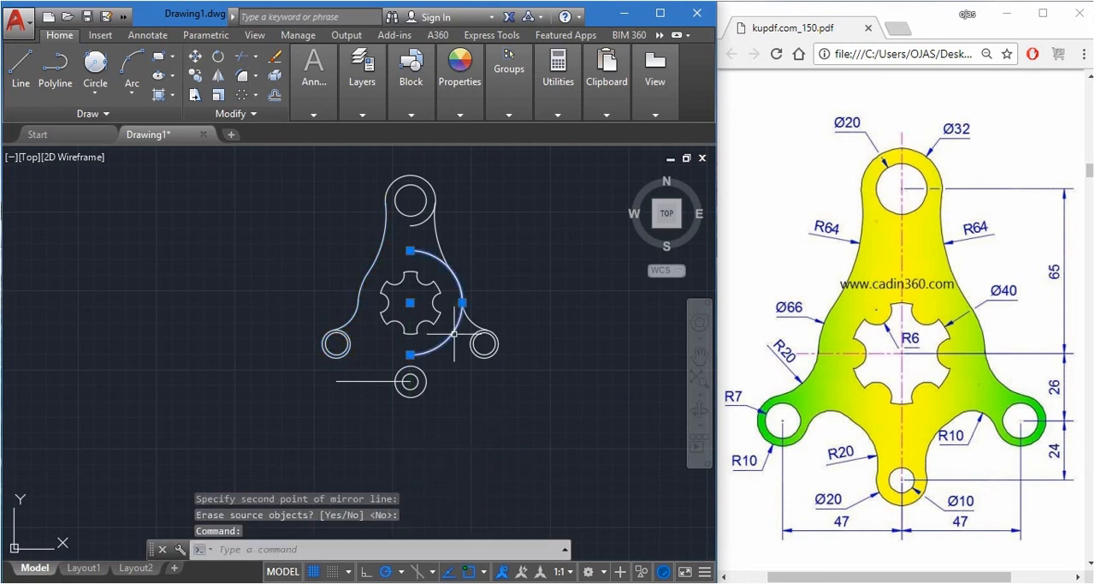
{"action": "key", "text": "Delete"}
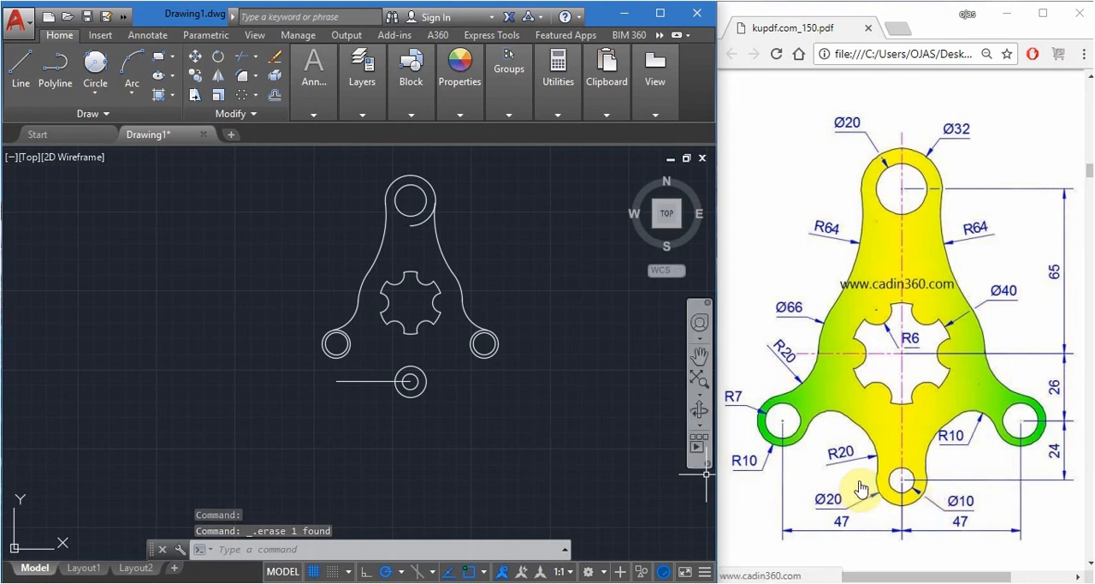
{"action": "scroll", "coordinate": [392, 363], "scroll_direction": "up", "scroll_amount": 5}
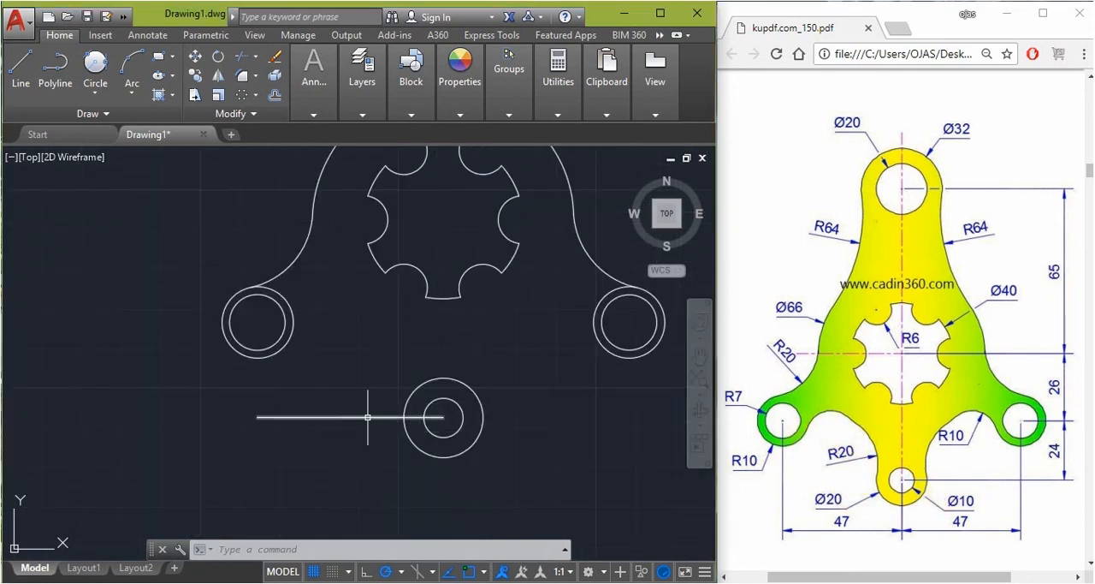
{"action": "left_click", "coordinate": [368, 418]}
{"action": "key", "text": "Delete"}
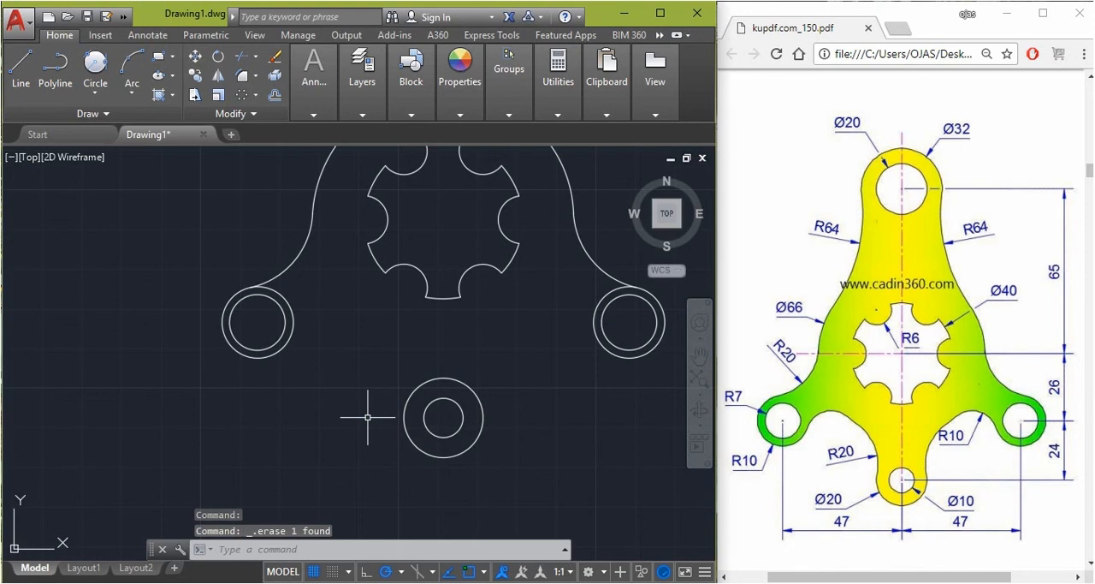
{"action": "scroll", "coordinate": [441, 417], "scroll_direction": "down", "scroll_amount": 3}
{"action": "scroll", "coordinate": [432, 233], "scroll_direction": "up", "scroll_amount": 5}
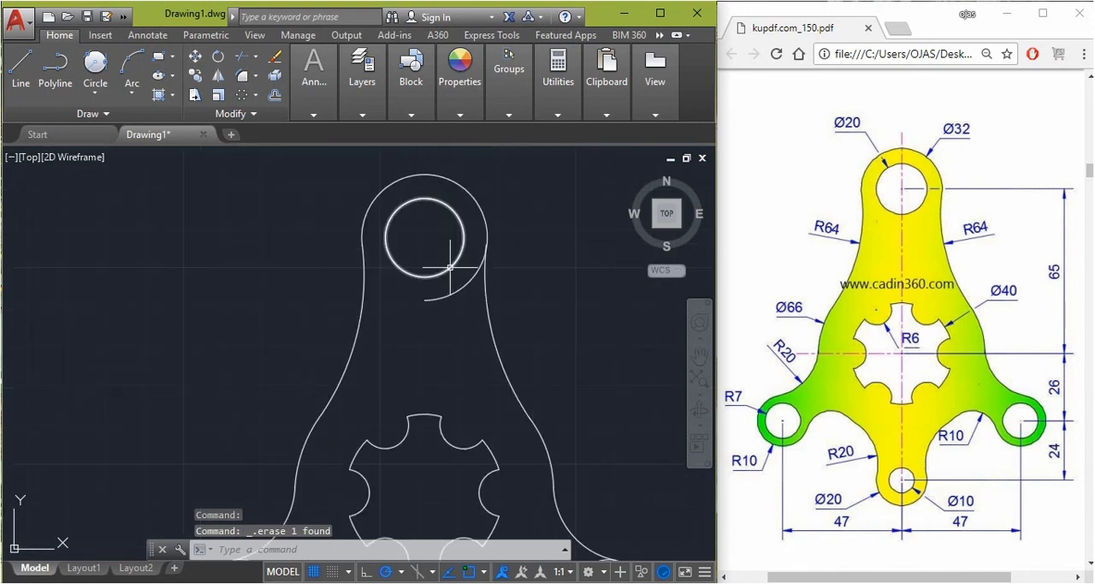
{"action": "type", "text": "tr"}
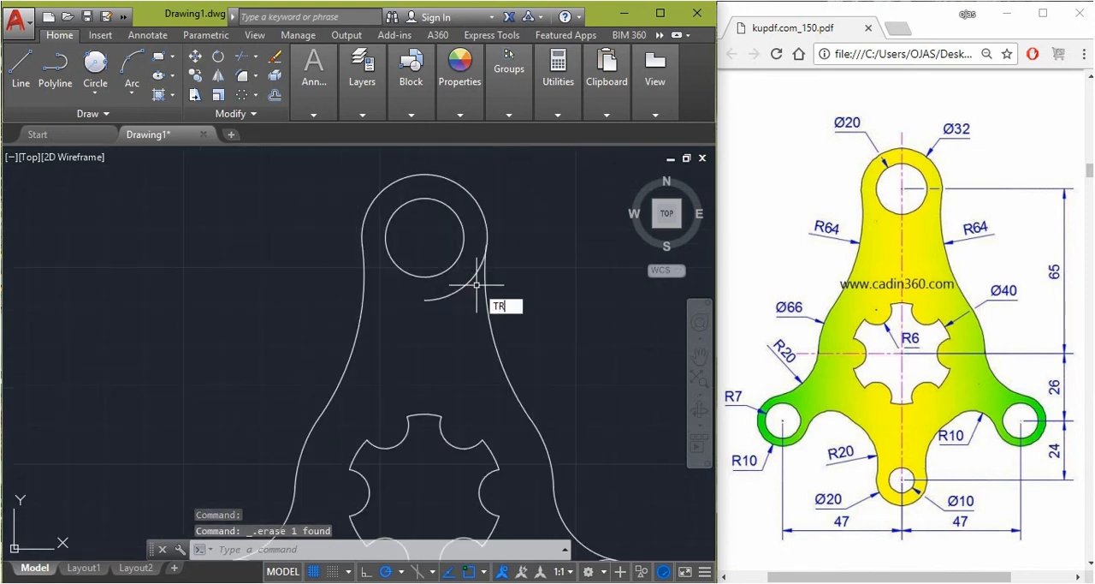
{"action": "key", "text": "Return"}
{"action": "left_click", "coordinate": [463, 289]}
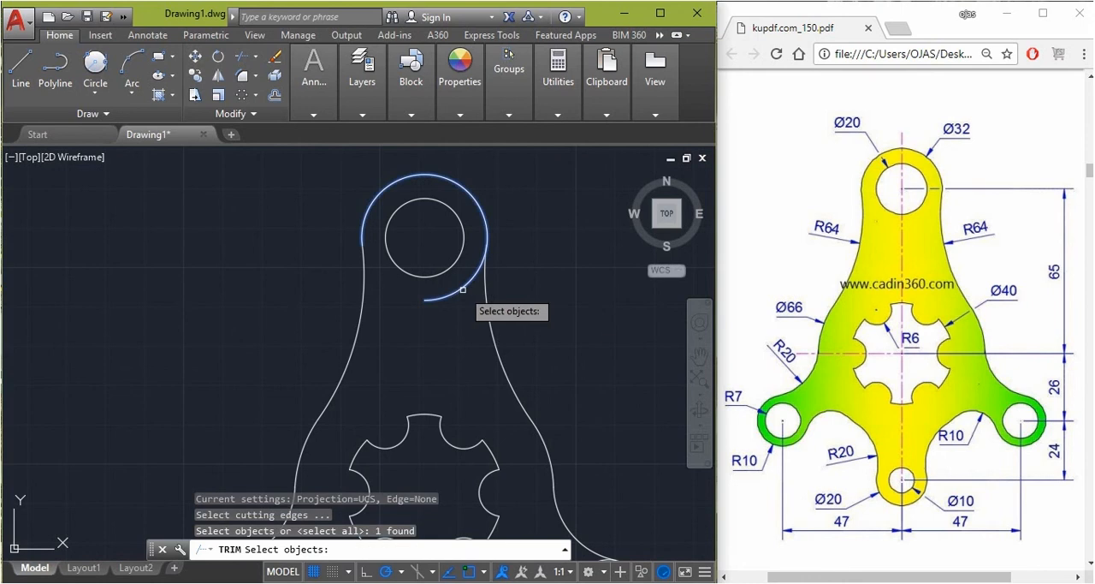
{"action": "key", "text": "Escape"}
Trim the leftover 32 mm diameter arc below the top hole, using all objects as cutting edges
{"action": "type", "text": "tr"}
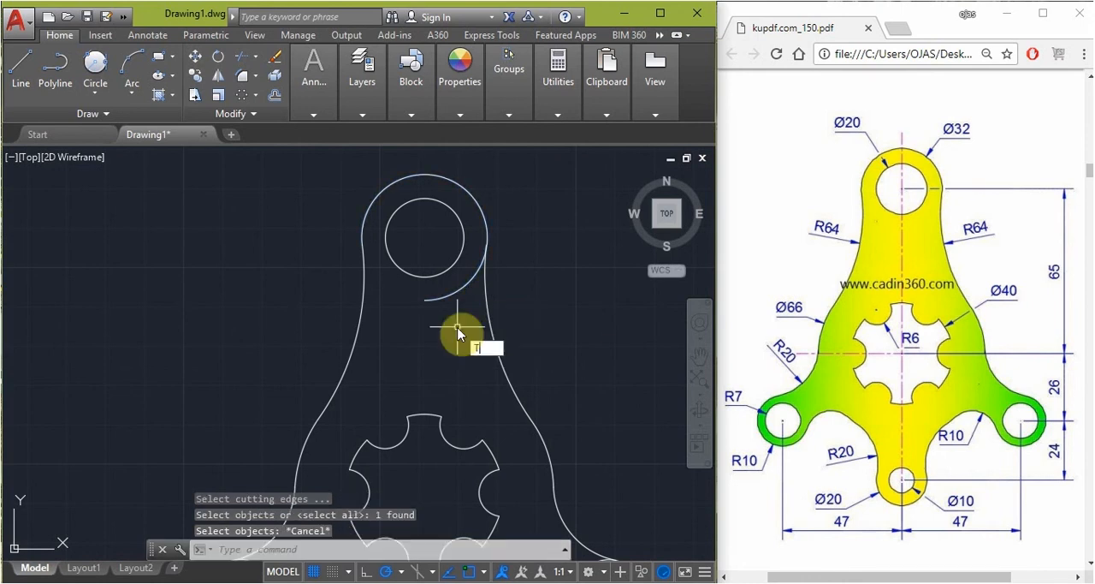
{"action": "key", "text": "Return"}
{"action": "key", "text": "Return"}
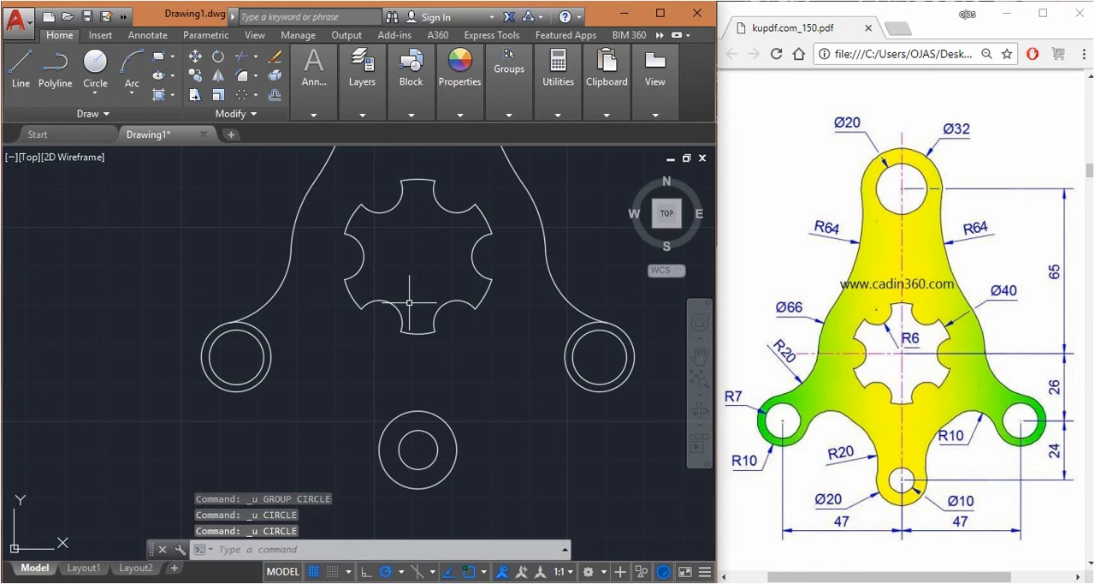
Draw a radius 10 circle just below and to the right of the left lobe
{"action": "type", "text": "c"}
{"action": "key", "text": "Return"}
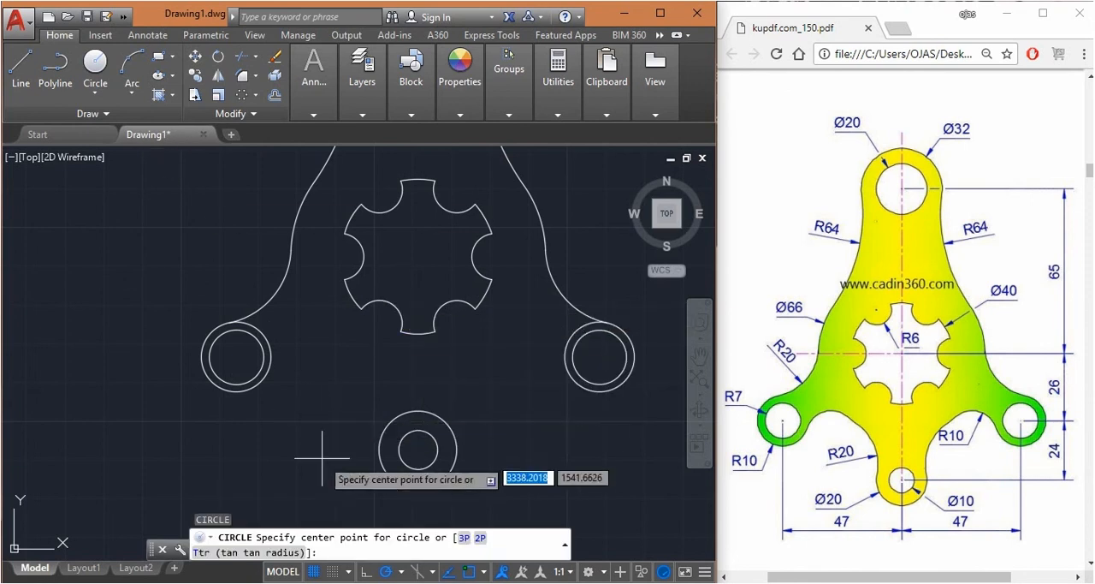
{"action": "left_click", "coordinate": [286, 412]}
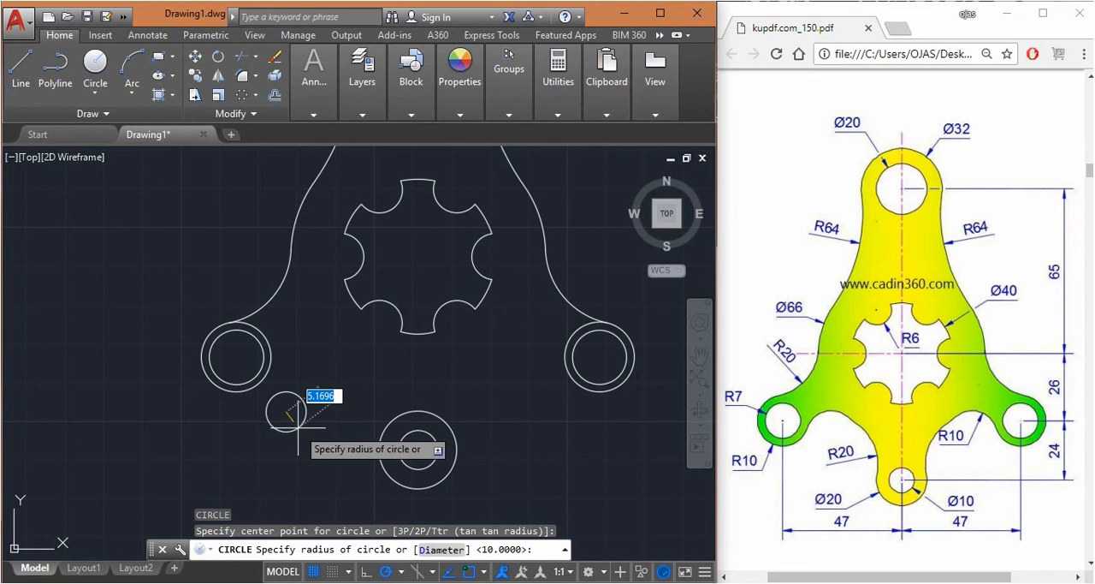
{"action": "type", "text": "10"}
{"action": "key", "text": "Return"}
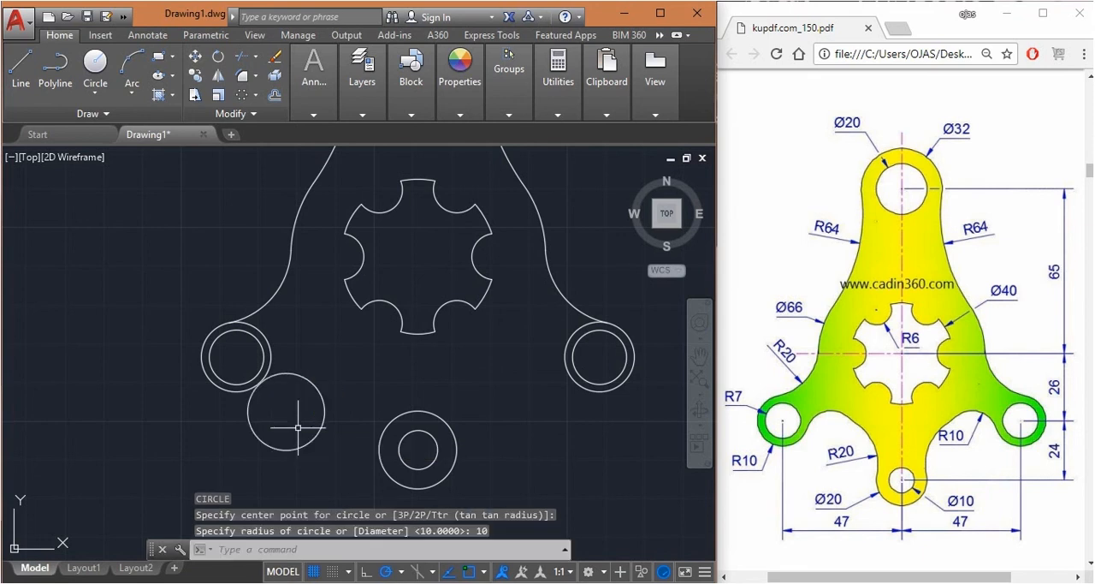
Draw a radius 20 circle between the left and bottom lobes, overlapping the radius 10 circle and the bottom lobe
{"action": "key", "text": "Return"}
{"action": "left_click", "coordinate": [327, 462]}
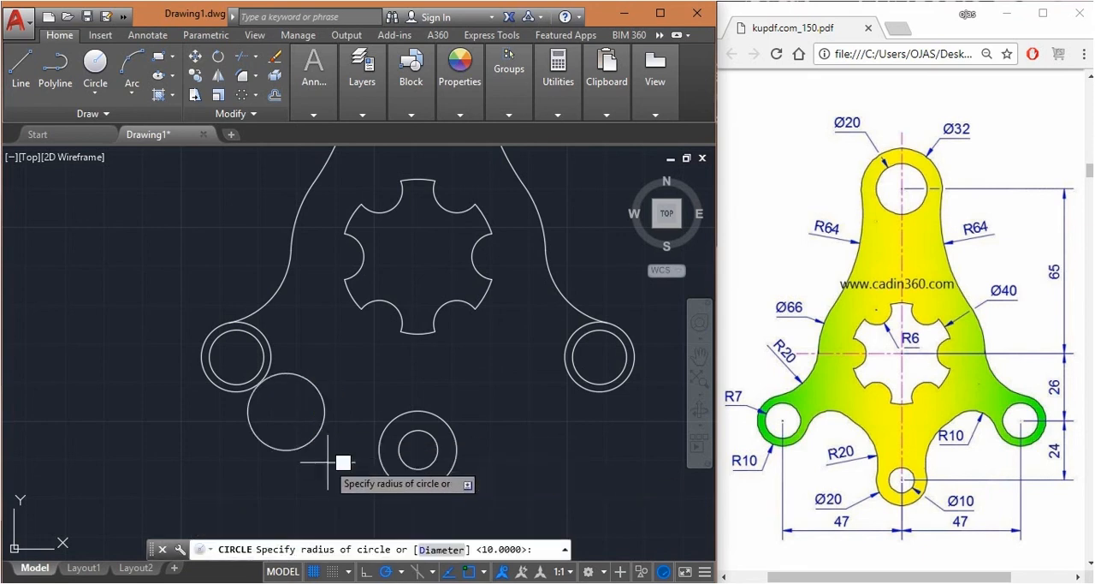
{"action": "type", "text": "20"}
{"action": "key", "text": "Return"}
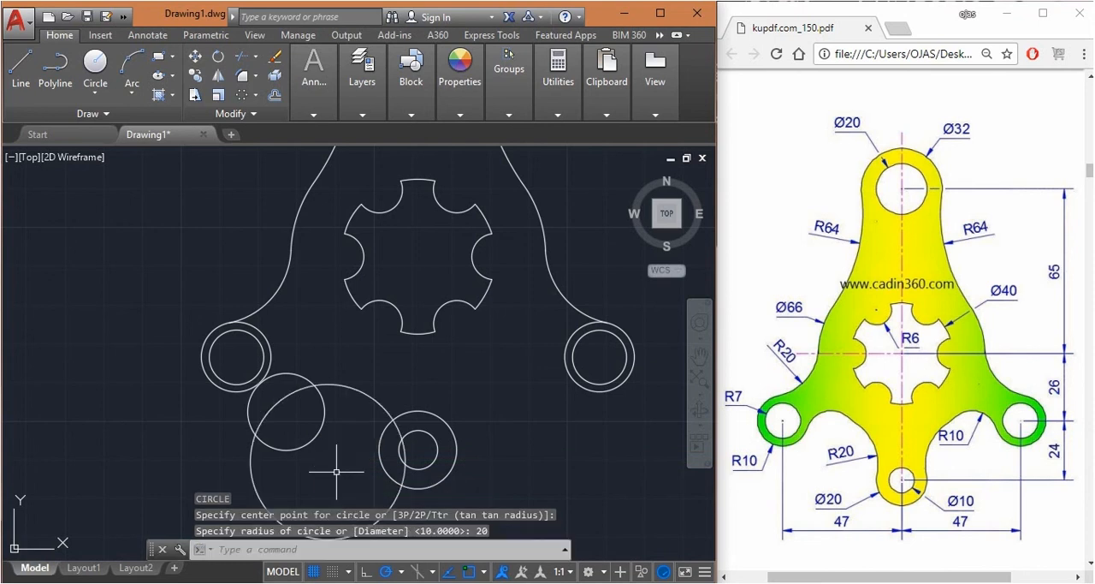
{"action": "key", "text": "Escape"}
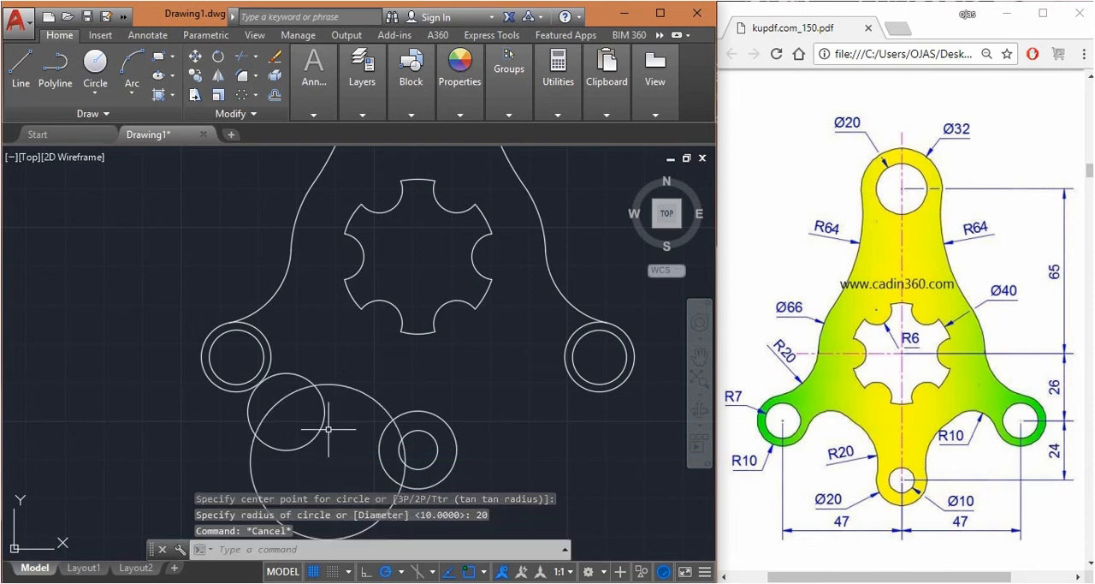
Apply a Tangent constraint between the bottom lobe's outer circle and the radius 20 circle, with the lobe circle as first object
{"action": "scroll", "coordinate": [343, 415], "scroll_direction": "down", "scroll_amount": 2}
{"action": "scroll", "coordinate": [350, 421], "scroll_direction": "up", "scroll_amount": 2}
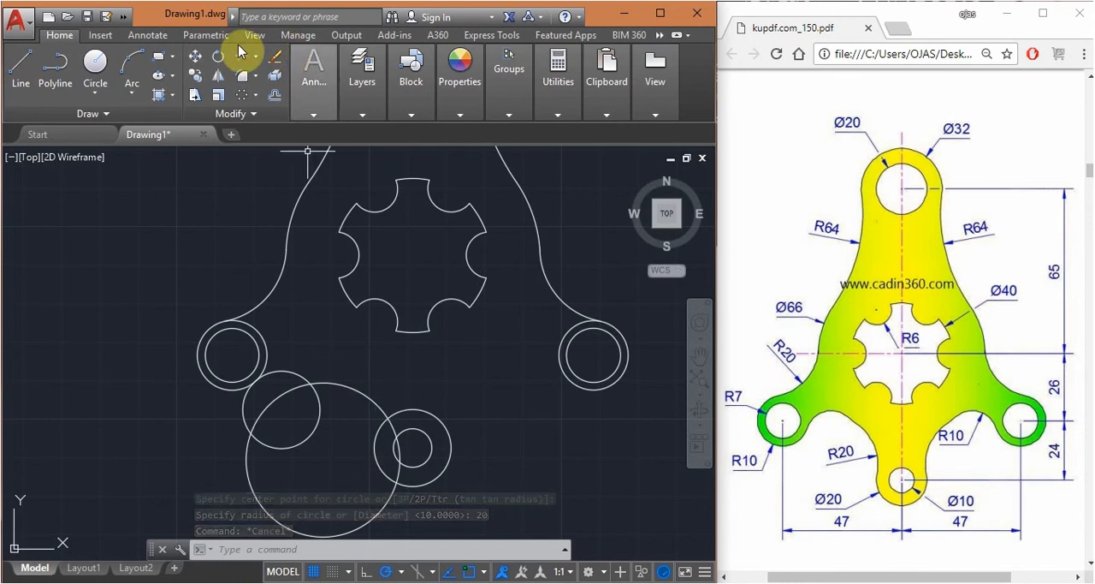
{"action": "left_click", "coordinate": [203, 35]}
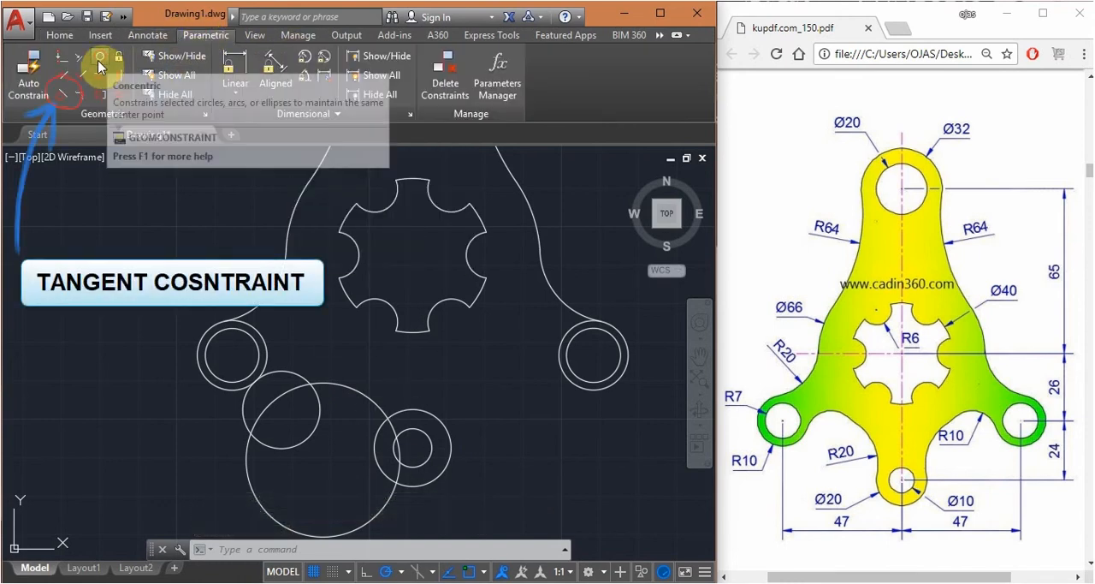
{"action": "left_click", "coordinate": [61, 98]}
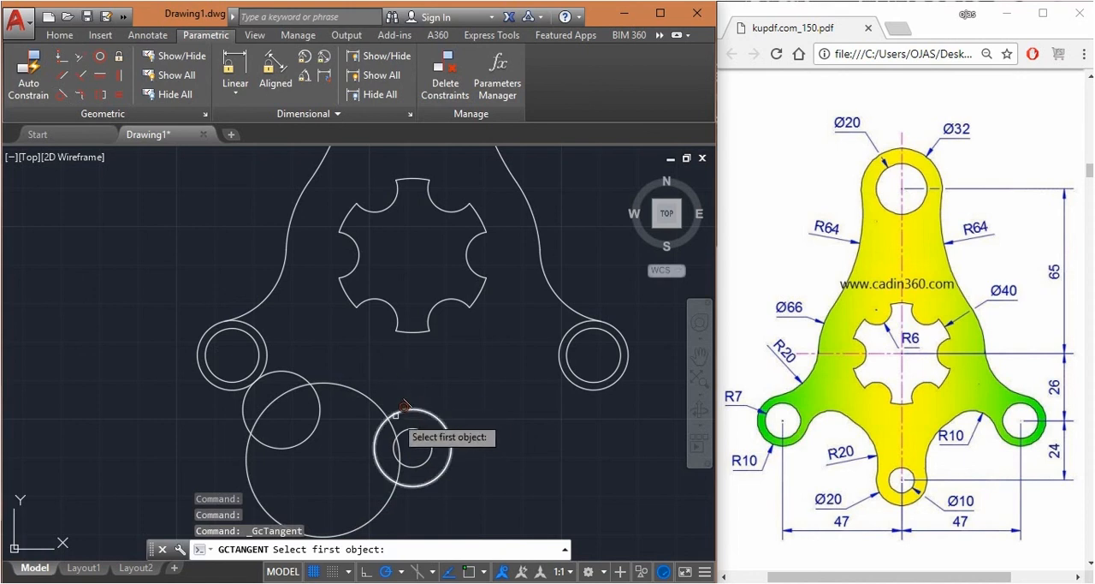
{"action": "left_click", "coordinate": [393, 411]}
{"action": "left_click", "coordinate": [383, 409]}
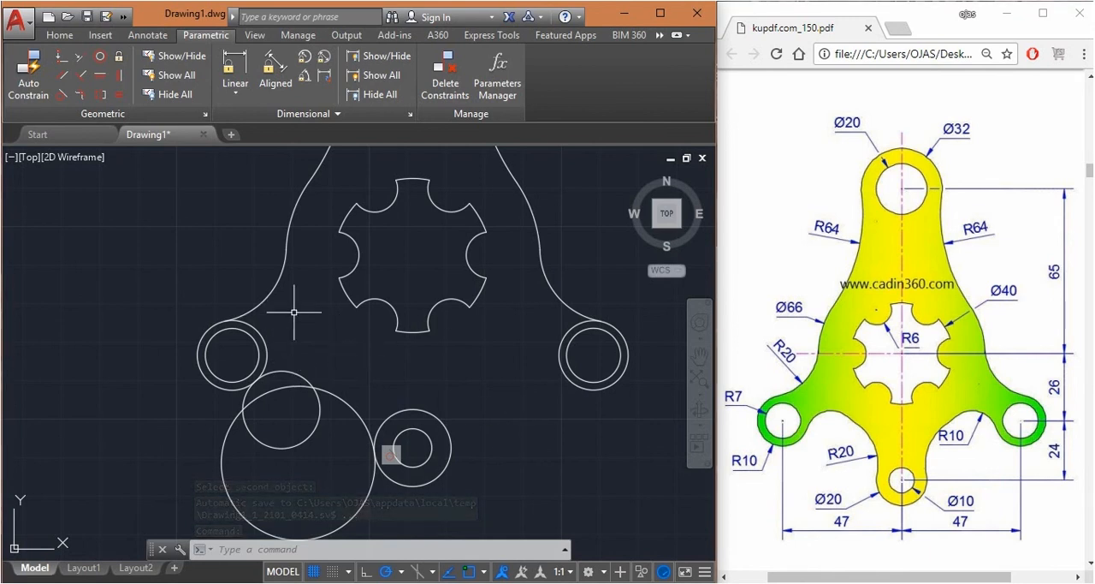
Apply a Tangent constraint between the left lobe's outer circle and the radius 10 circle, with the lobe circle as first object
{"action": "key", "text": "Return"}
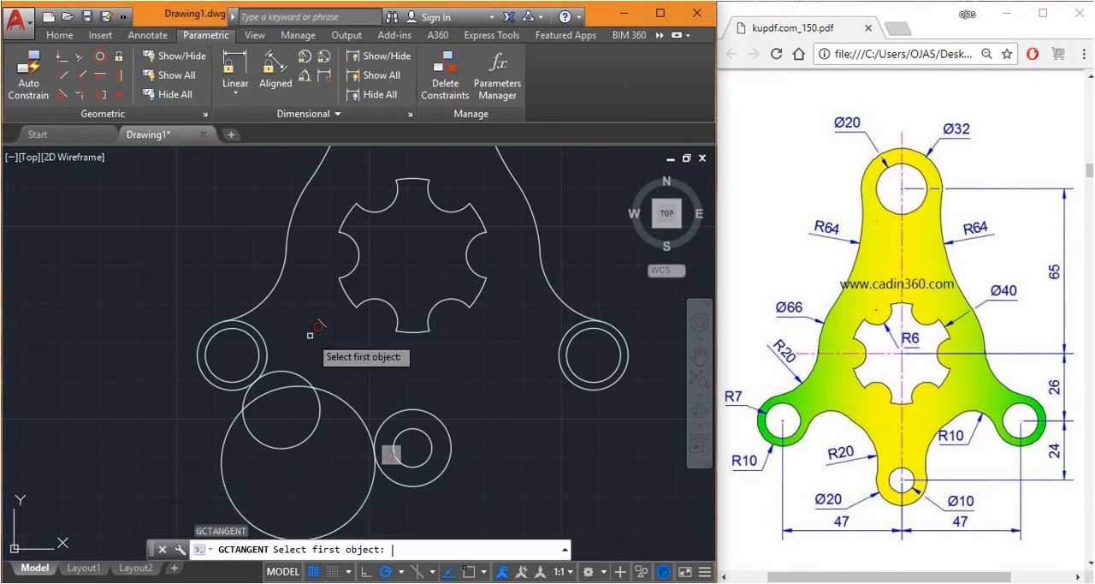
{"action": "left_click", "coordinate": [260, 340]}
{"action": "left_click", "coordinate": [291, 370]}
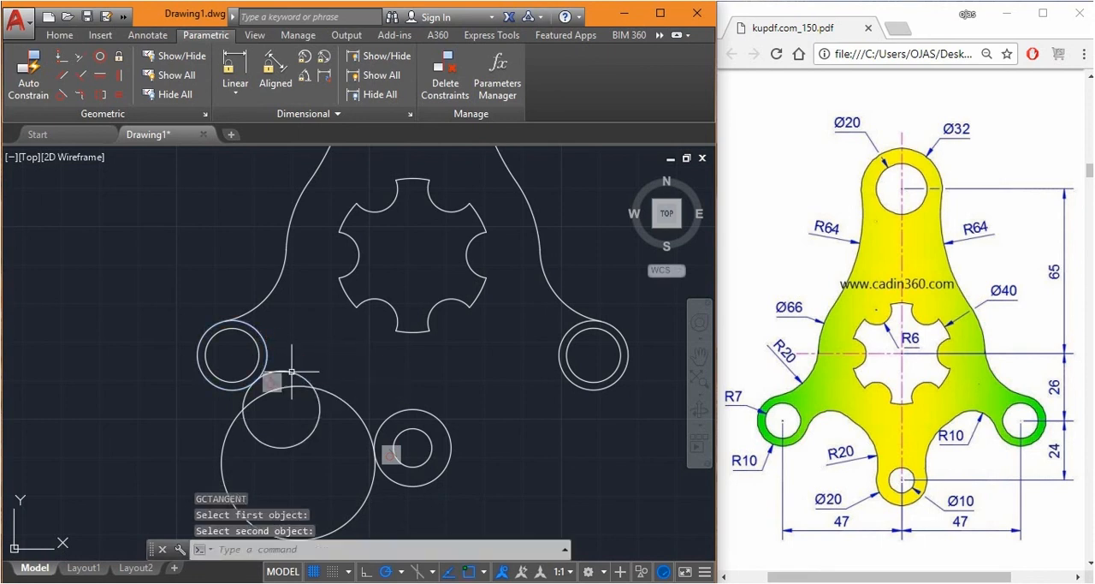
{"action": "key", "text": "Return"}
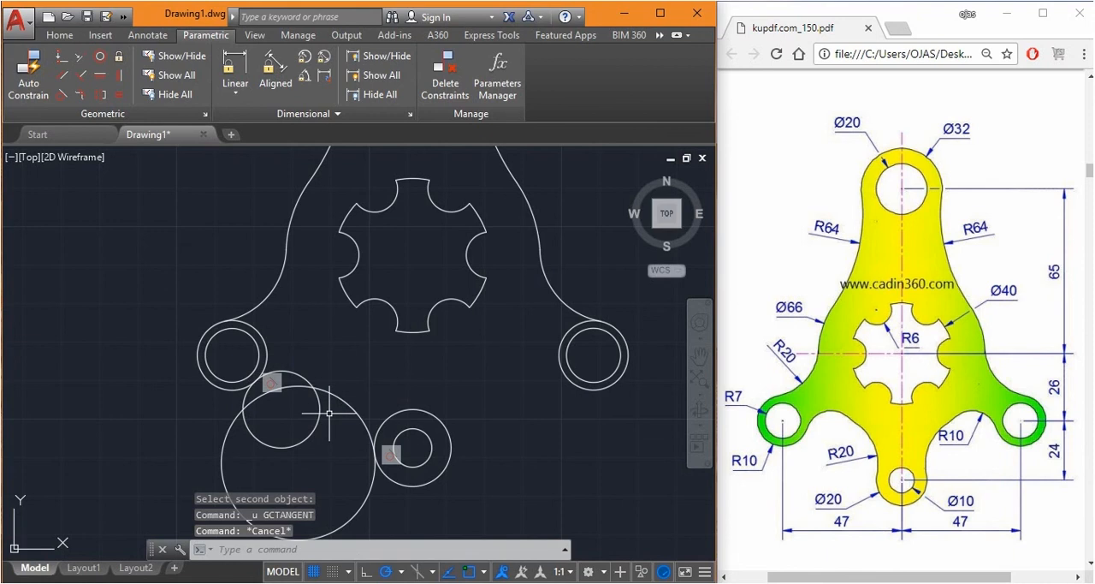
Hide the tangent constraint bars beside the left lobe and the bottom lobe
{"action": "scroll", "coordinate": [330, 413], "scroll_direction": "up", "scroll_amount": 4}
{"action": "scroll", "coordinate": [354, 411], "scroll_direction": "down", "scroll_amount": 2}
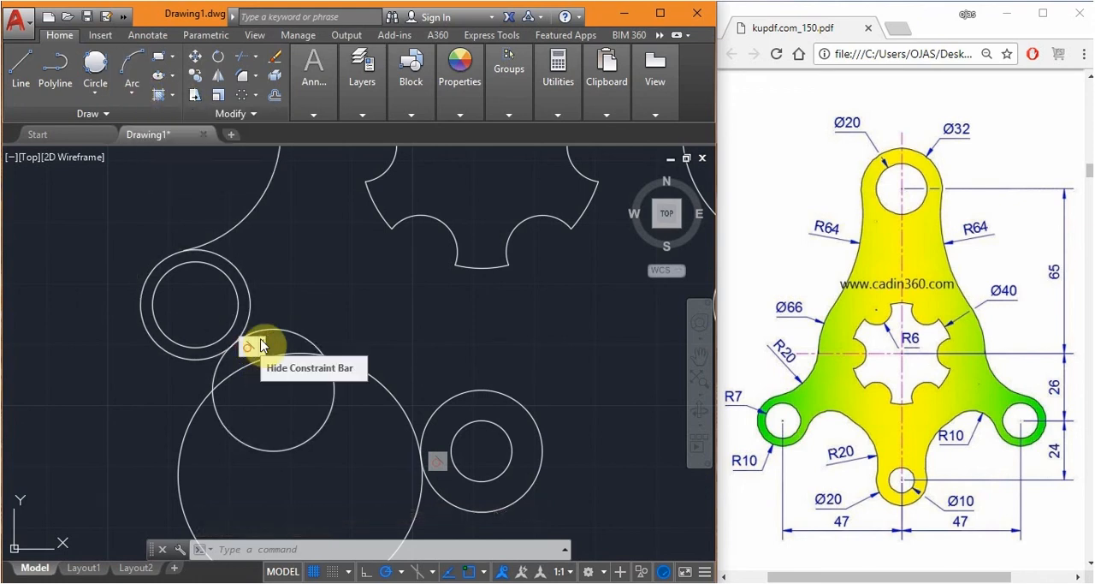
{"action": "scroll", "coordinate": [437, 462], "scroll_direction": "up", "scroll_amount": 4}
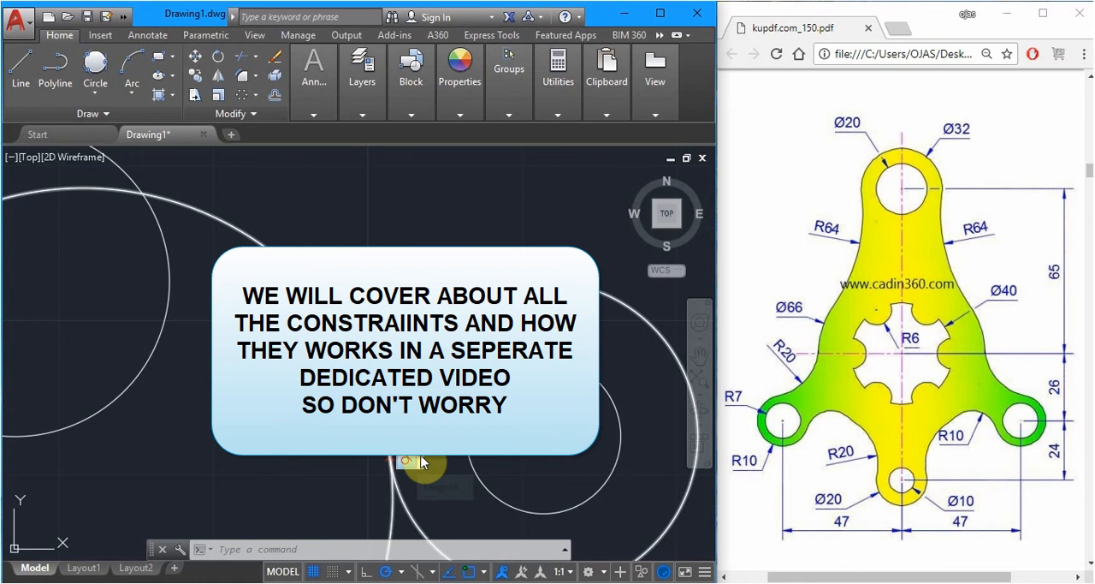
{"action": "left_click", "coordinate": [418, 459]}
{"action": "scroll", "coordinate": [455, 392], "scroll_direction": "down", "scroll_amount": 4}
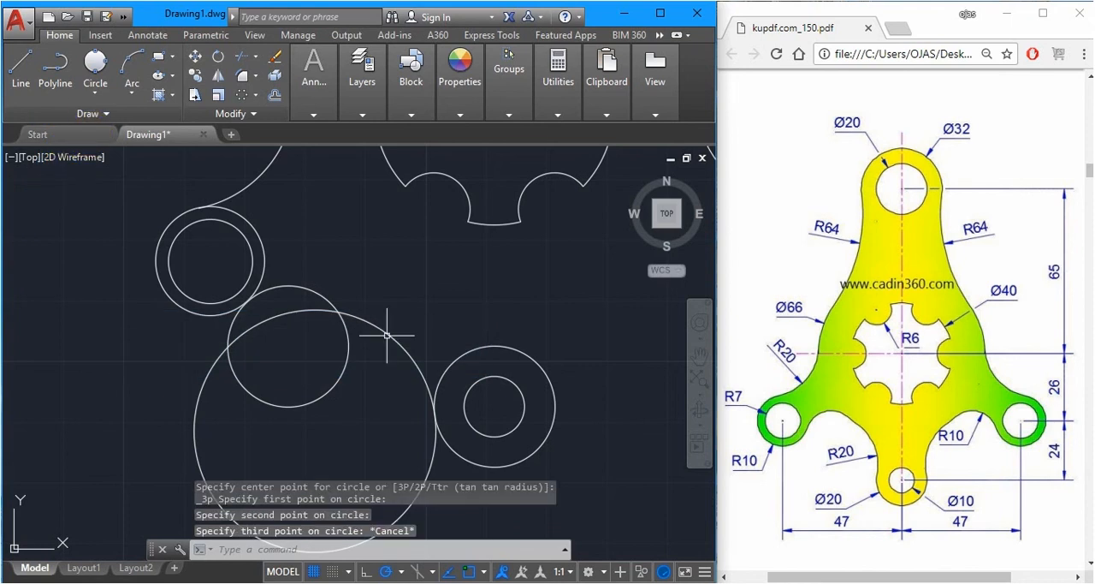
Draw a Tan, Tan, Radius circle of radius 20 above and tangent to the lower radius 20 circle and the radius 10 circle
{"action": "left_click", "coordinate": [95, 94]}
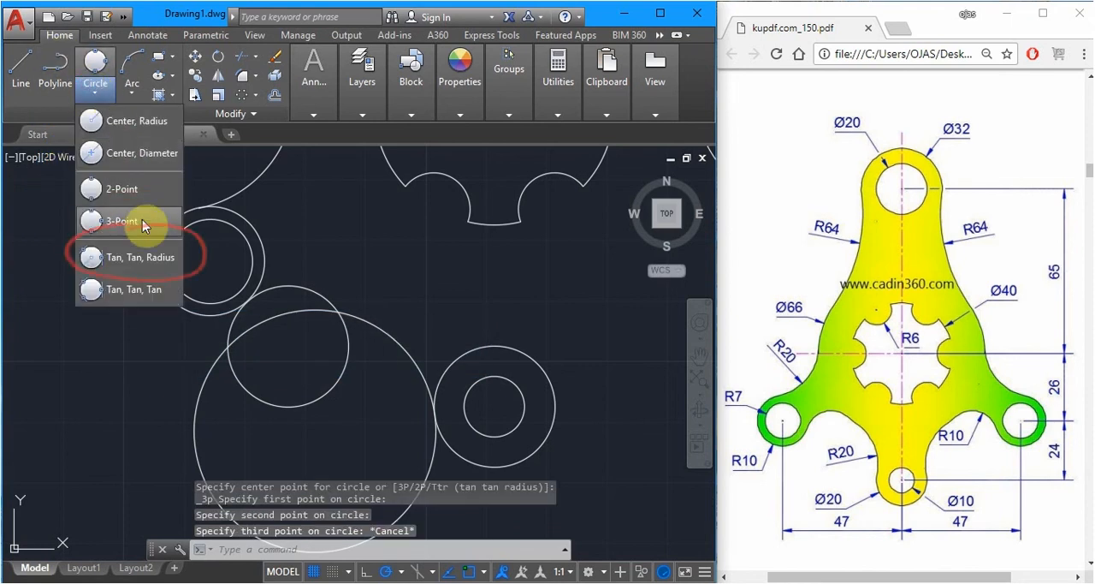
{"action": "left_click", "coordinate": [141, 257]}
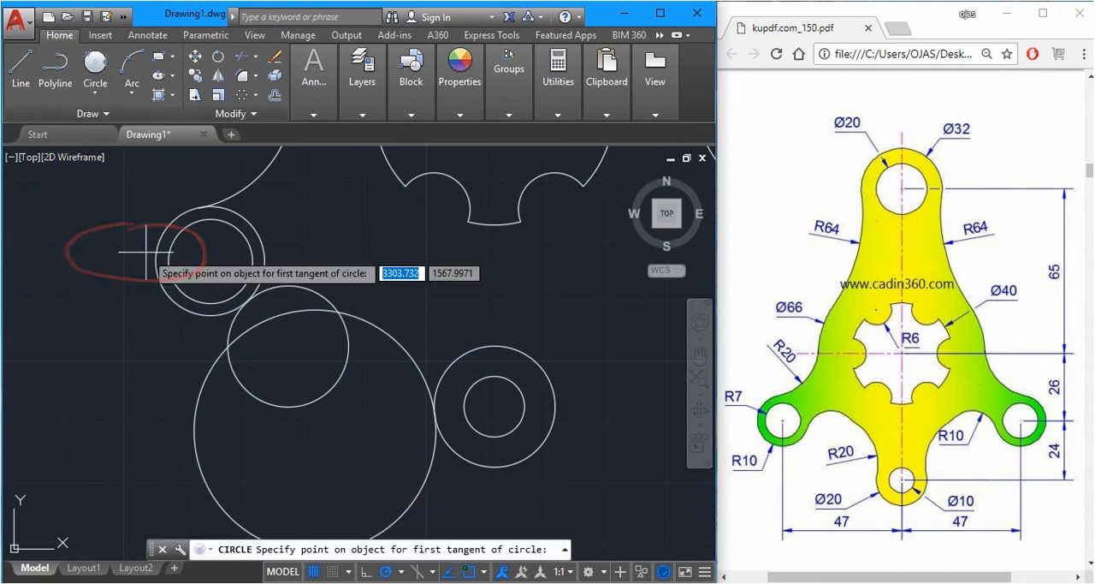
{"action": "left_click", "coordinate": [391, 338]}
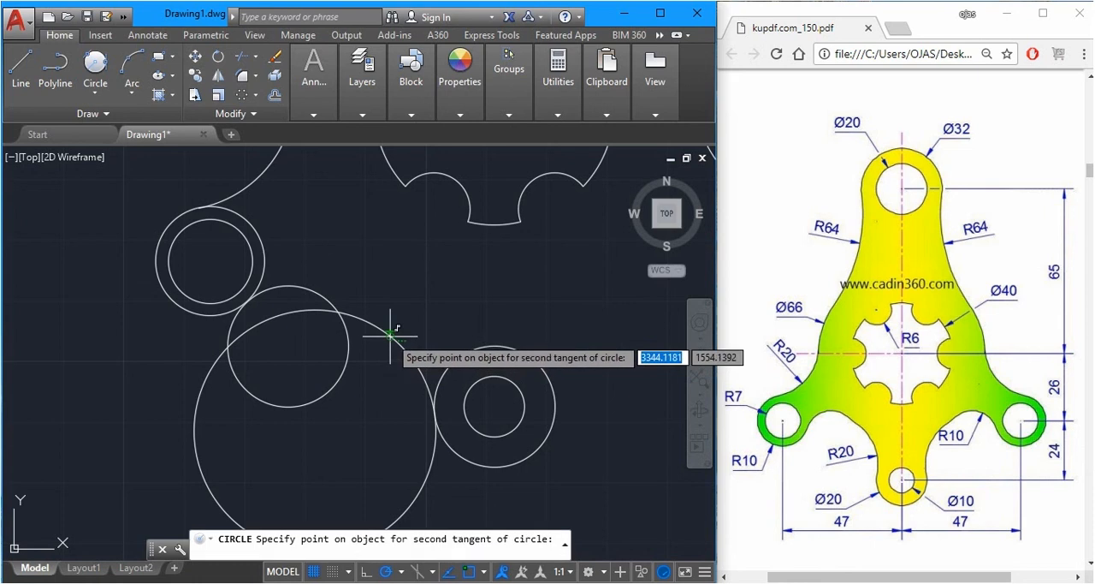
{"action": "left_click", "coordinate": [297, 283]}
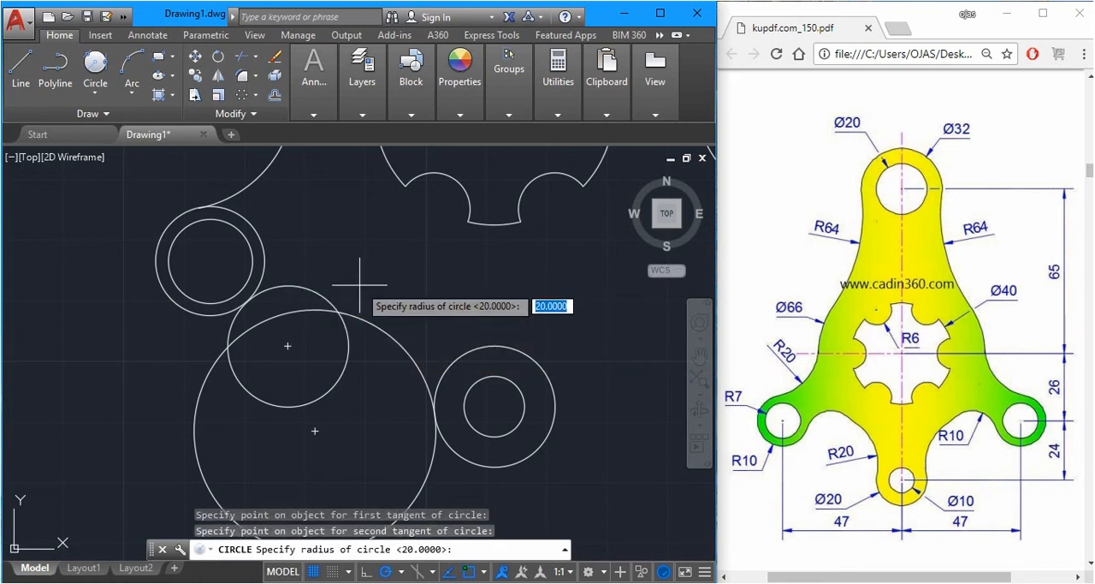
{"action": "key", "text": "Return"}
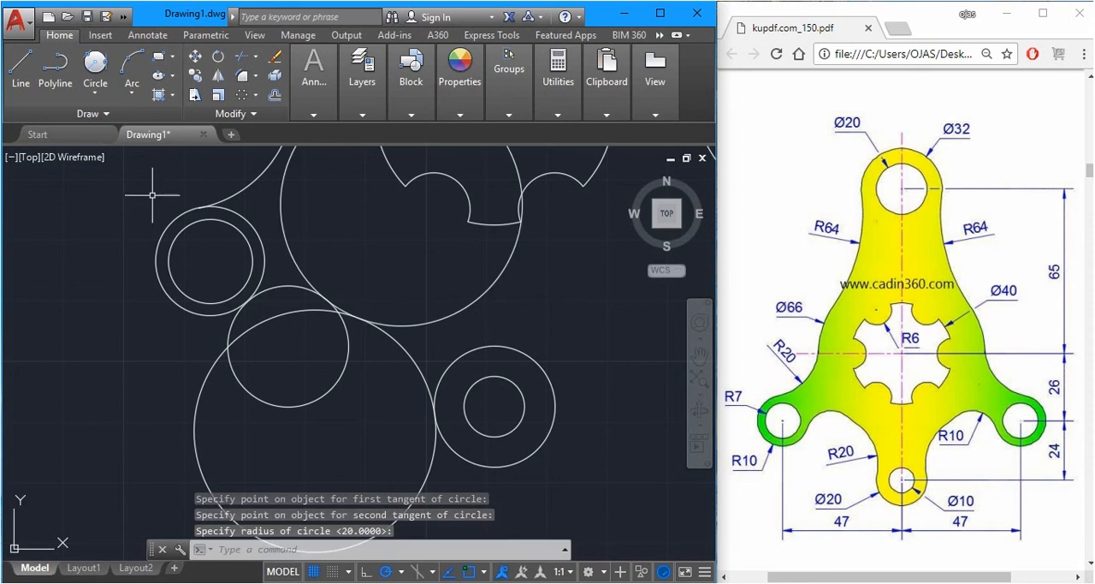
Trim the overlapping arcs of the radius 10 and lower radius 20 circles and the short pieces beneath the connecting circle, using all objects as cutting edges
{"action": "type", "text": "tr"}
{"action": "key", "text": "Return"}
{"action": "key", "text": "Return"}
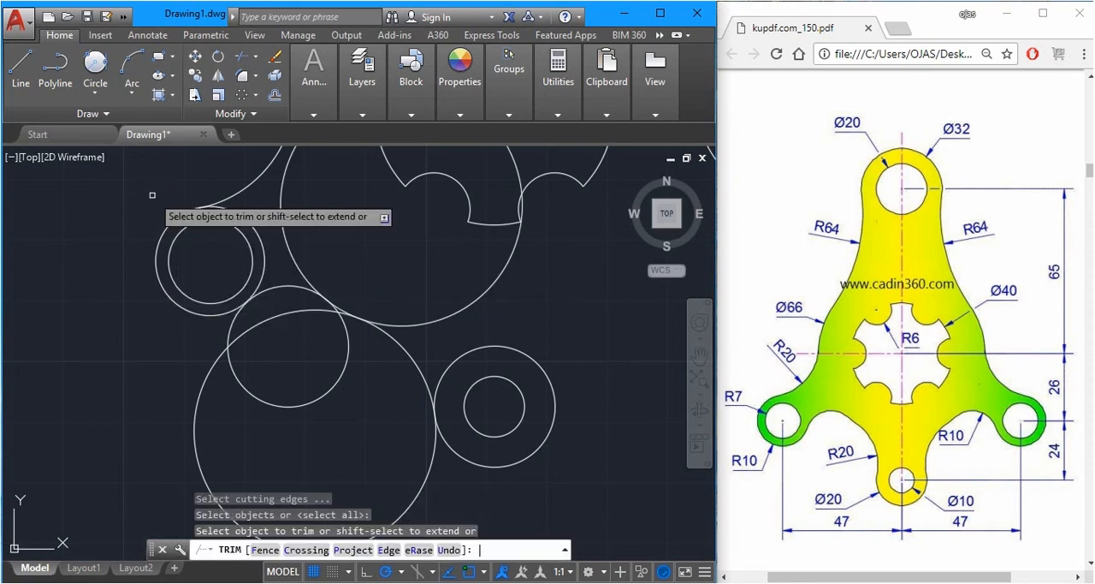
{"action": "scroll", "coordinate": [321, 176], "scroll_direction": "up", "scroll_amount": 2}
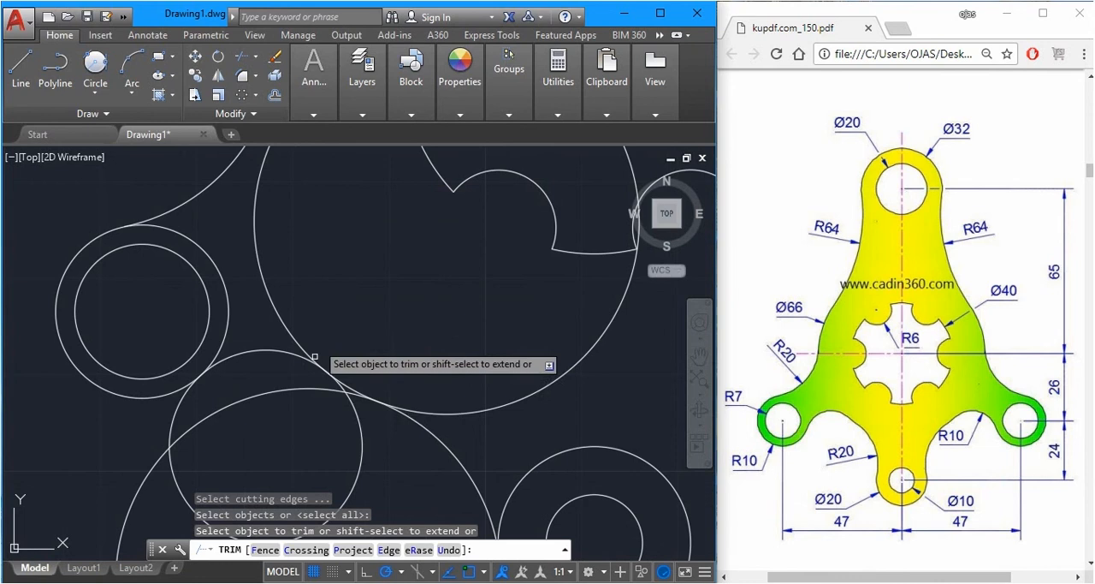
{"action": "left_click", "coordinate": [292, 395]}
{"action": "left_click", "coordinate": [356, 415]}
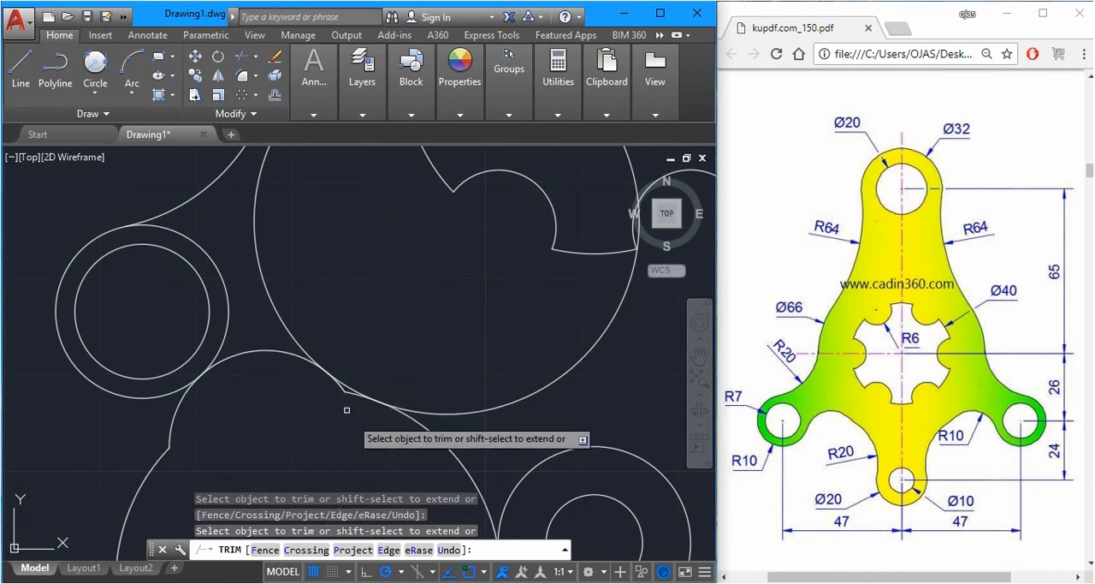
{"action": "scroll", "coordinate": [344, 391], "scroll_direction": "up", "scroll_amount": 4}
{"action": "left_click", "coordinate": [358, 404]}
{"action": "left_click", "coordinate": [335, 385]}
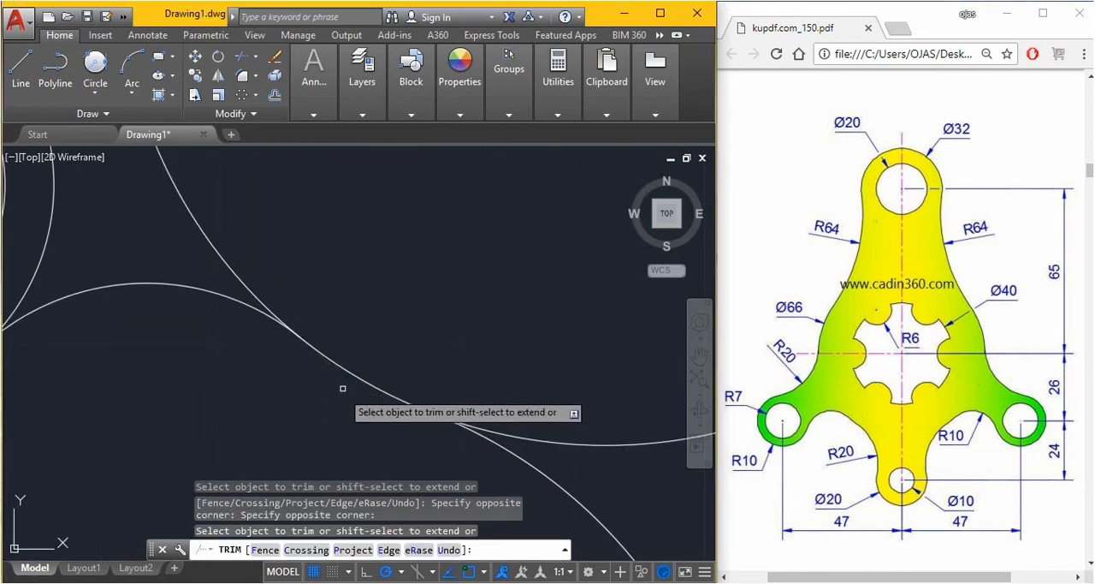
{"action": "scroll", "coordinate": [343, 387], "scroll_direction": "down", "scroll_amount": 3}
{"action": "scroll", "coordinate": [256, 326], "scroll_direction": "down", "scroll_amount": 4}
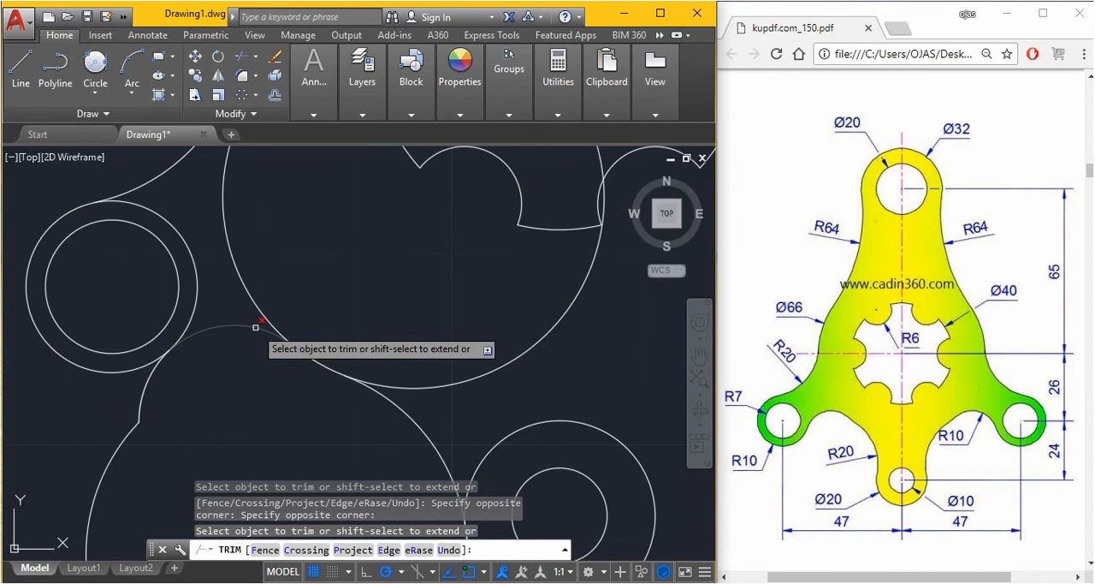
Trim the connecting circle's surplus arcs and the outer remains of the radius 10 and radius 20 circles, leaving one continuous curve between the lobes
{"action": "left_click", "coordinate": [412, 349]}
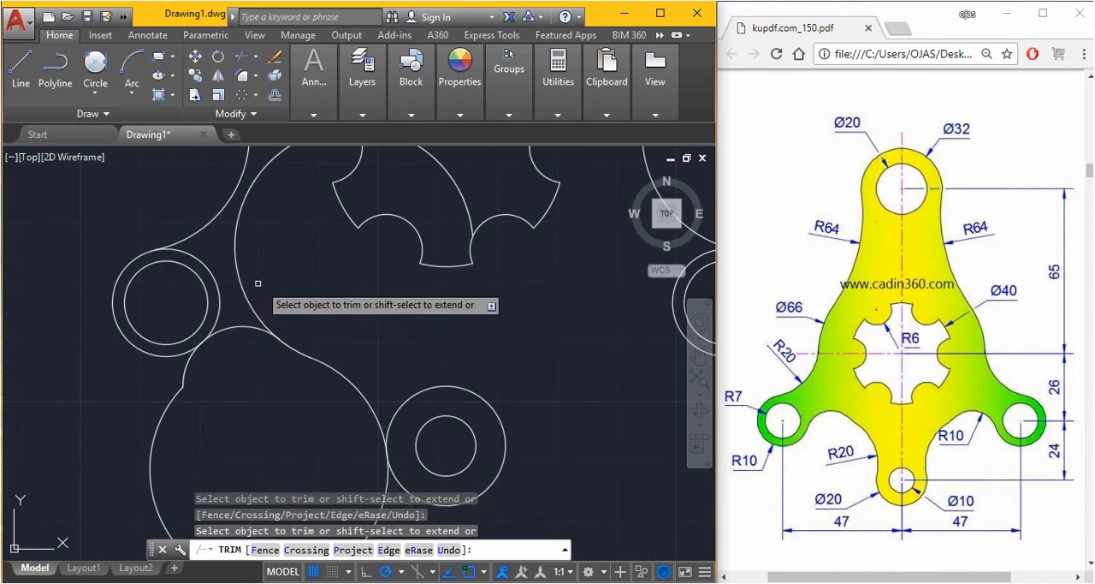
{"action": "left_click", "coordinate": [244, 279]}
{"action": "left_click", "coordinate": [175, 397]}
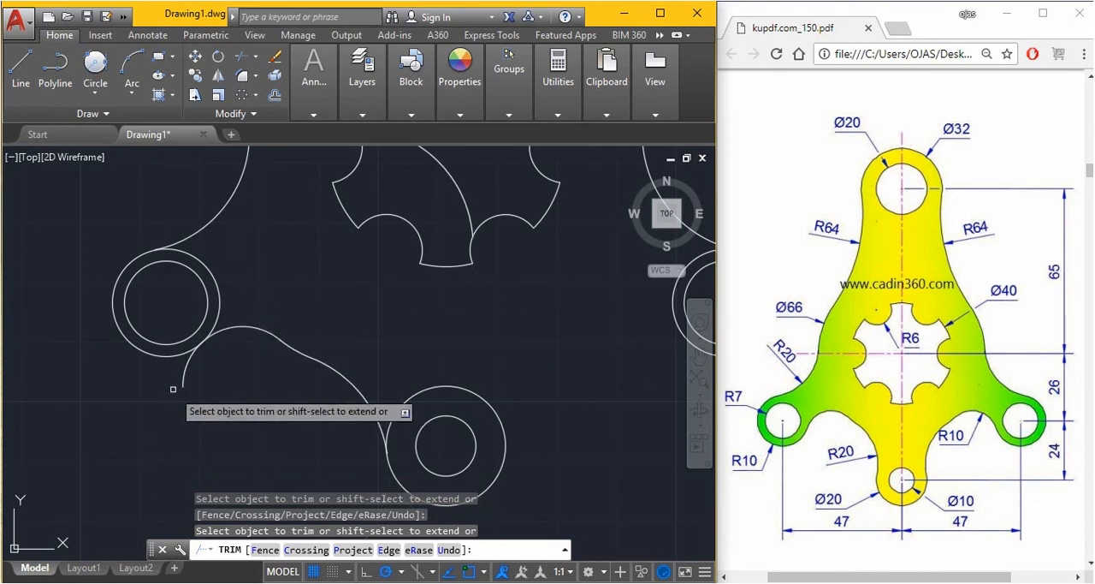
{"action": "left_click", "coordinate": [184, 368]}
{"action": "scroll", "coordinate": [326, 306], "scroll_direction": "down", "scroll_amount": 2}
{"action": "scroll", "coordinate": [349, 369], "scroll_direction": "up", "scroll_amount": 2}
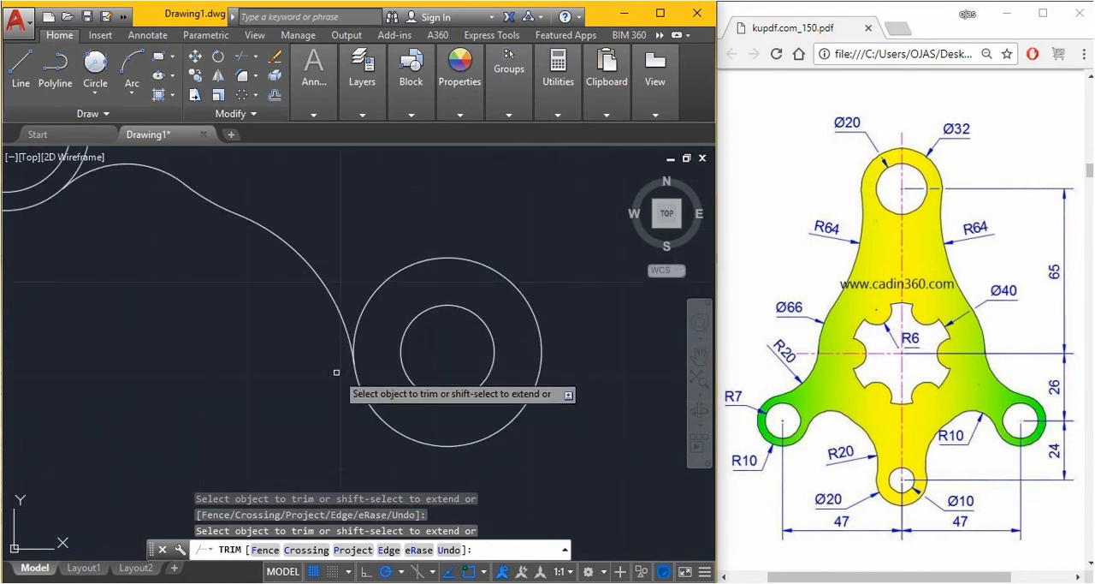
{"action": "scroll", "coordinate": [335, 374], "scroll_direction": "down", "scroll_amount": 2}
{"action": "scroll", "coordinate": [283, 306], "scroll_direction": "up", "scroll_amount": 1}
{"action": "key", "text": "ctrl+y"}
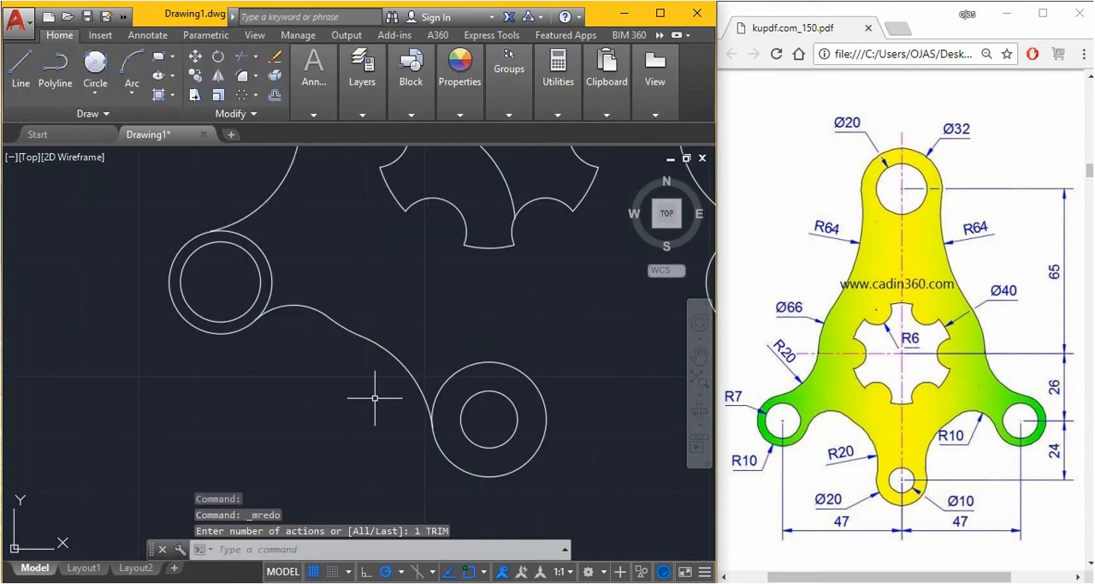
Erase the leftover arc of the connecting circle inside the central notched cutout
{"action": "scroll", "coordinate": [349, 379], "scroll_direction": "up", "scroll_amount": 1}
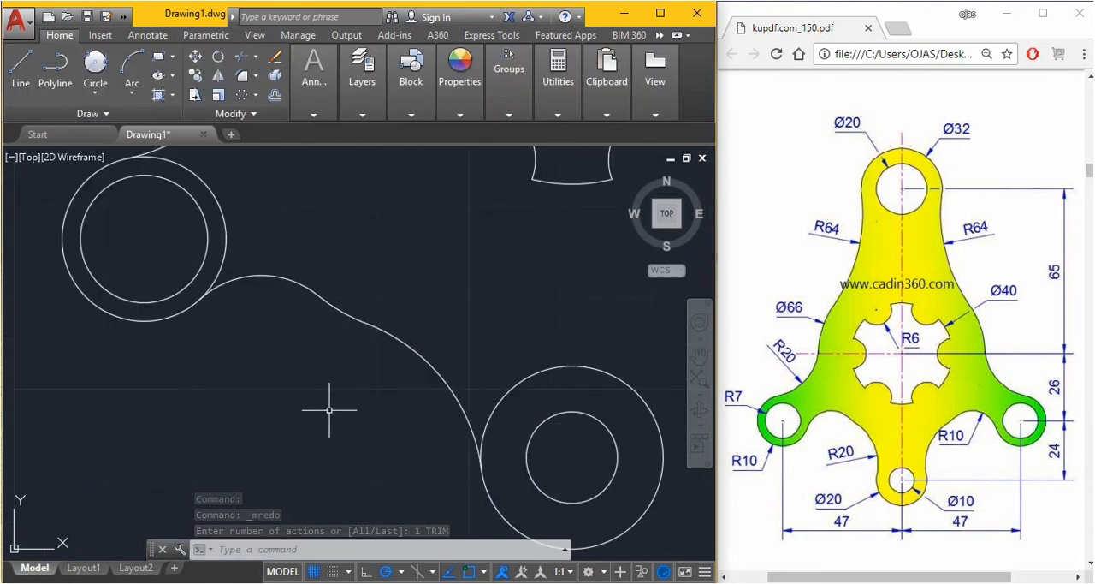
{"action": "scroll", "coordinate": [320, 369], "scroll_direction": "down", "scroll_amount": 3}
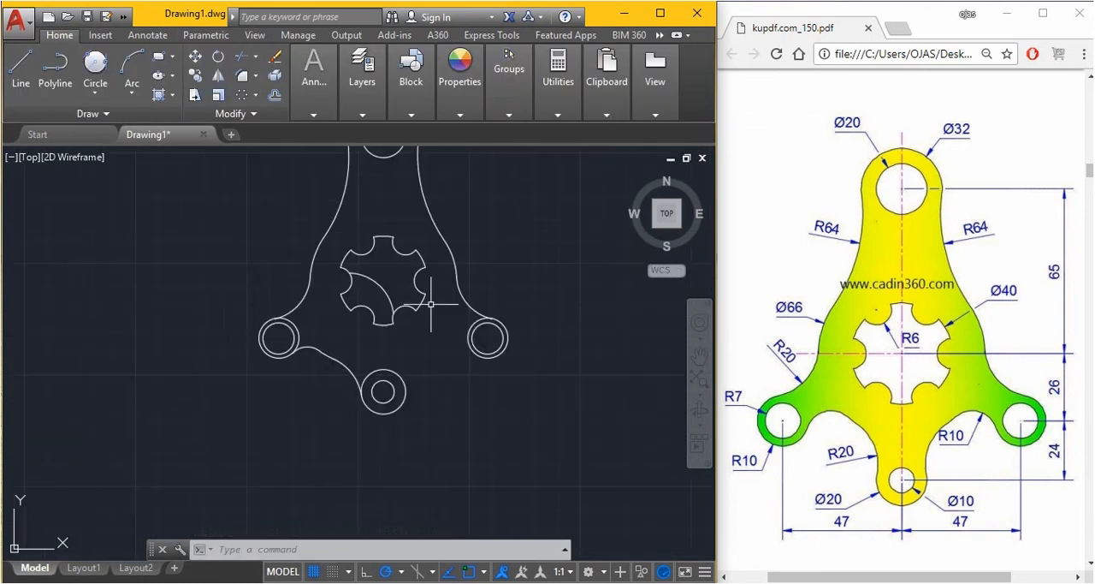
{"action": "scroll", "coordinate": [369, 355], "scroll_direction": "up", "scroll_amount": 2}
{"action": "scroll", "coordinate": [318, 419], "scroll_direction": "down", "scroll_amount": 3}
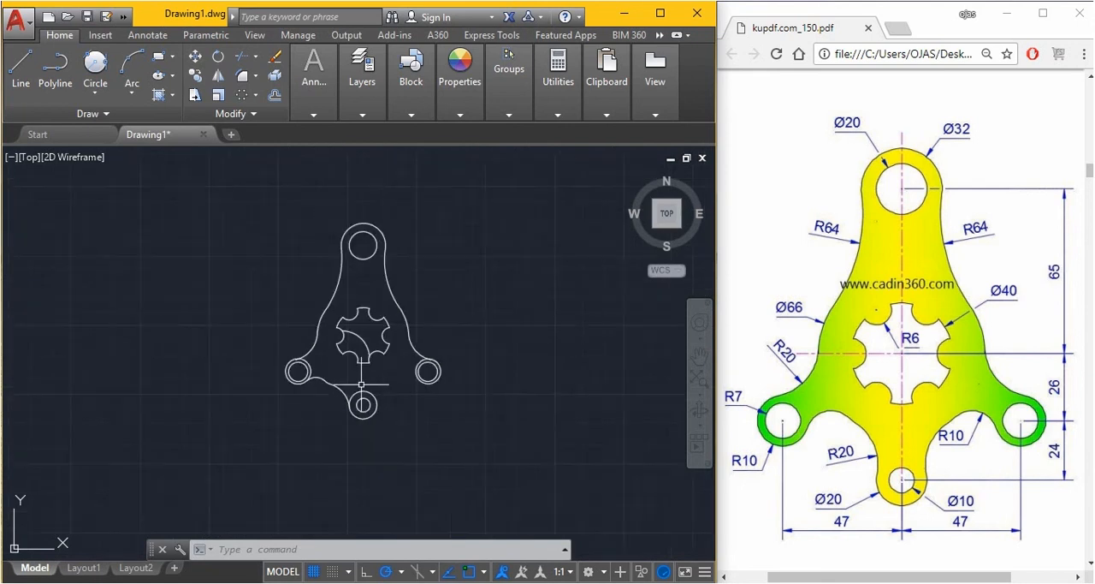
{"action": "scroll", "coordinate": [359, 359], "scroll_direction": "up", "scroll_amount": 2}
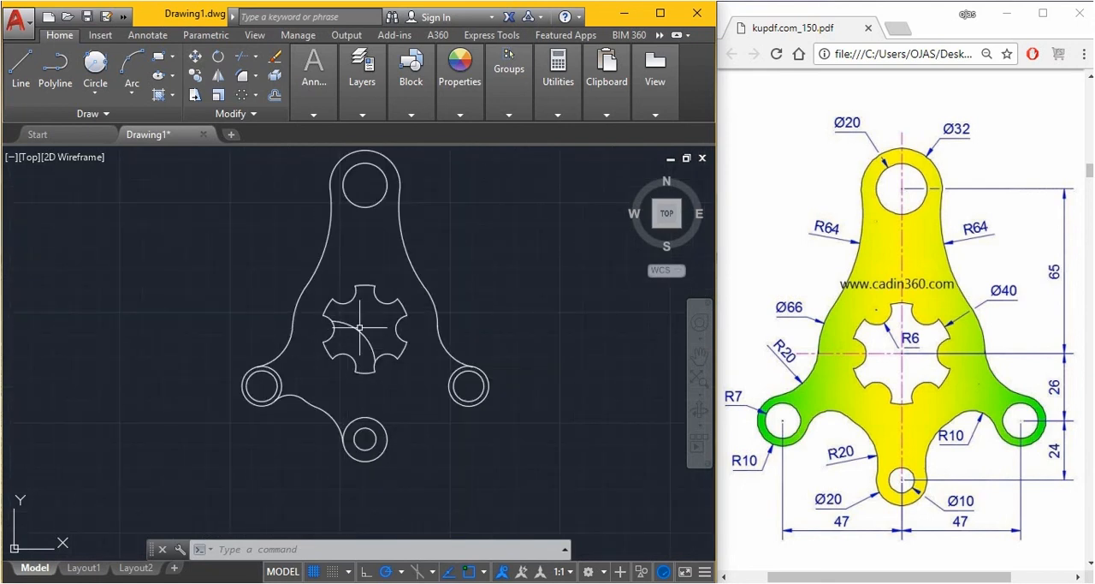
{"action": "key", "text": "Delete"}
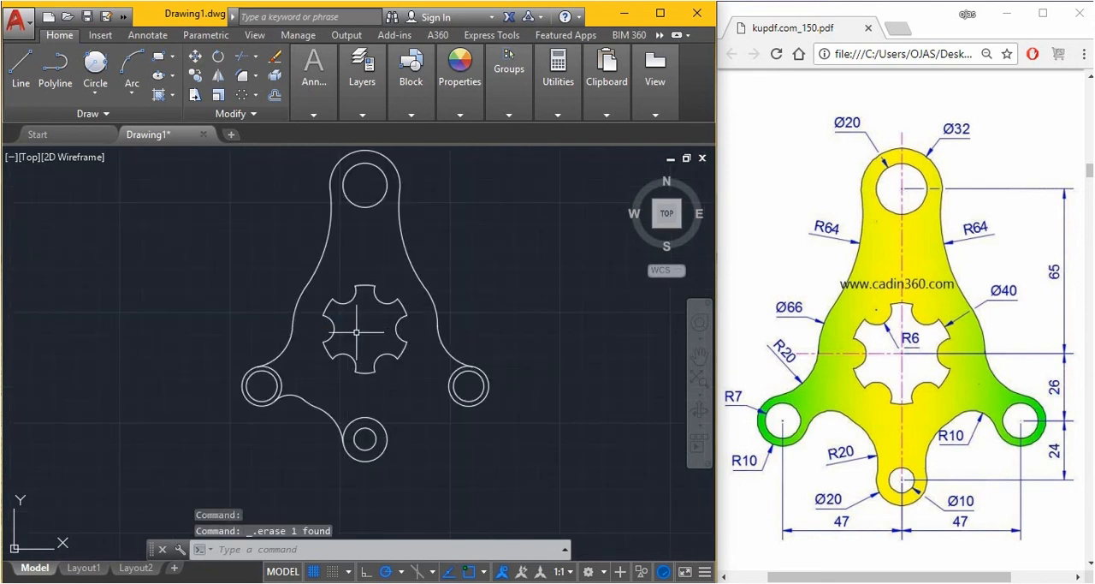
Mirror the three arcs joining the left and bottom lobes about the vertical line through the bottom lobe's center, keeping the source objects
{"action": "key", "text": "Return"}
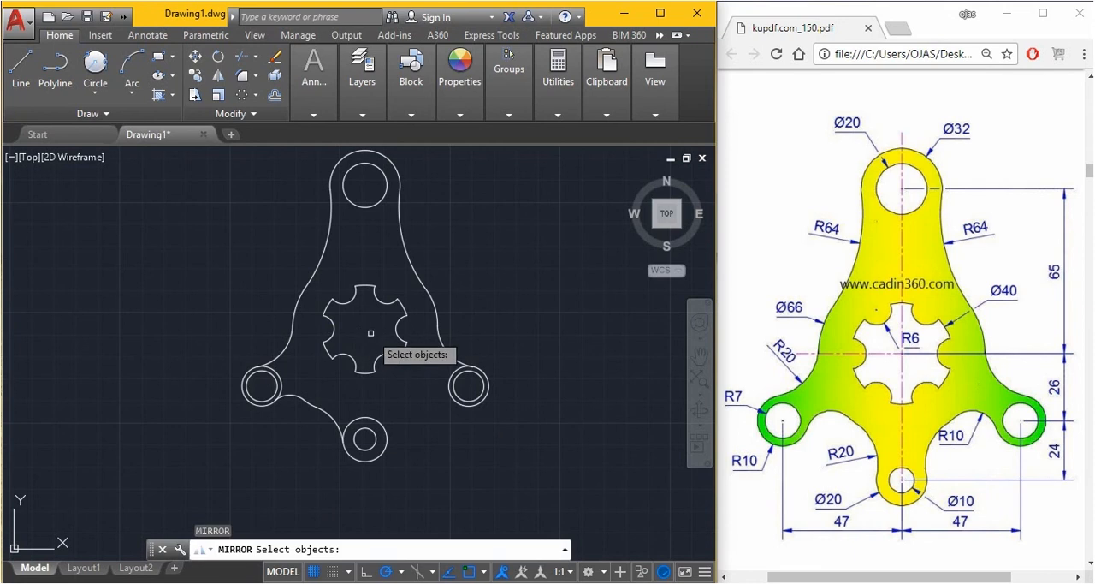
{"action": "scroll", "coordinate": [286, 391], "scroll_direction": "up", "scroll_amount": 4}
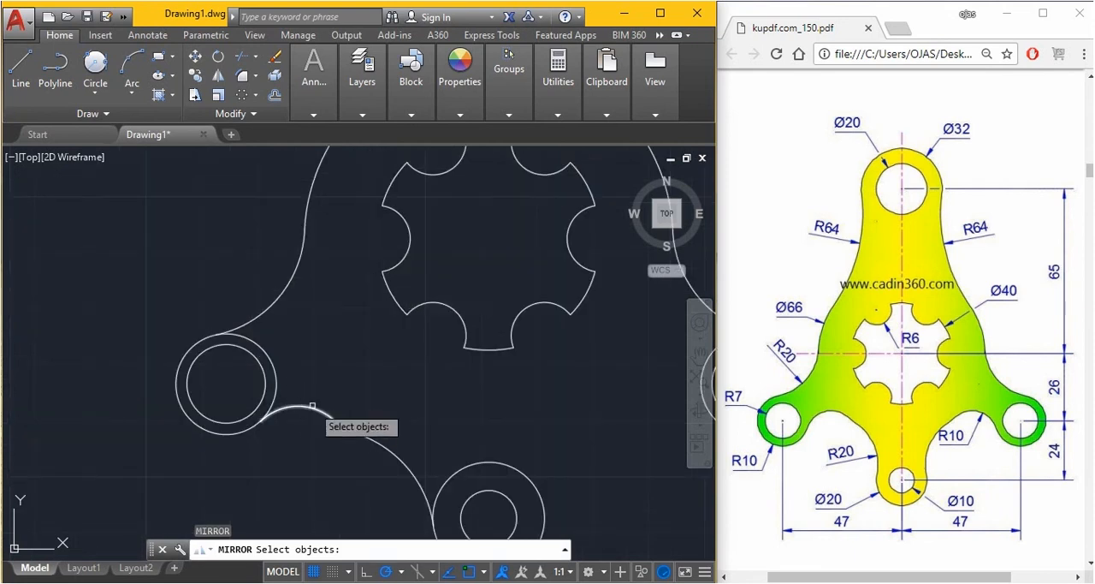
{"action": "left_click", "coordinate": [344, 480]}
{"action": "left_click", "coordinate": [318, 335]}
{"action": "left_click", "coordinate": [389, 458]}
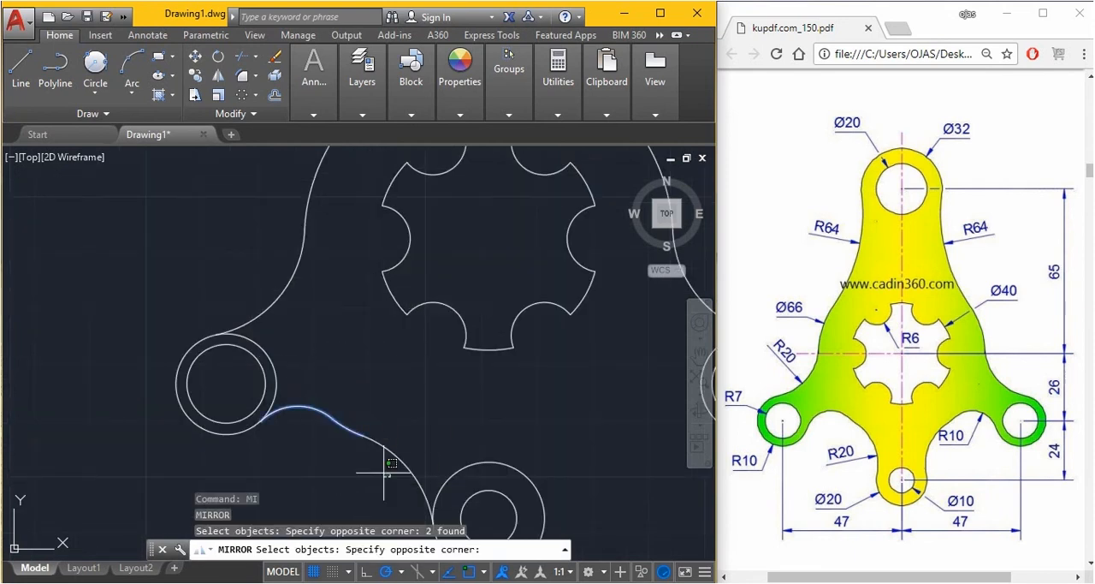
{"action": "left_click", "coordinate": [360, 399]}
{"action": "scroll", "coordinate": [367, 380], "scroll_direction": "down", "scroll_amount": 4}
{"action": "key", "text": "Return"}
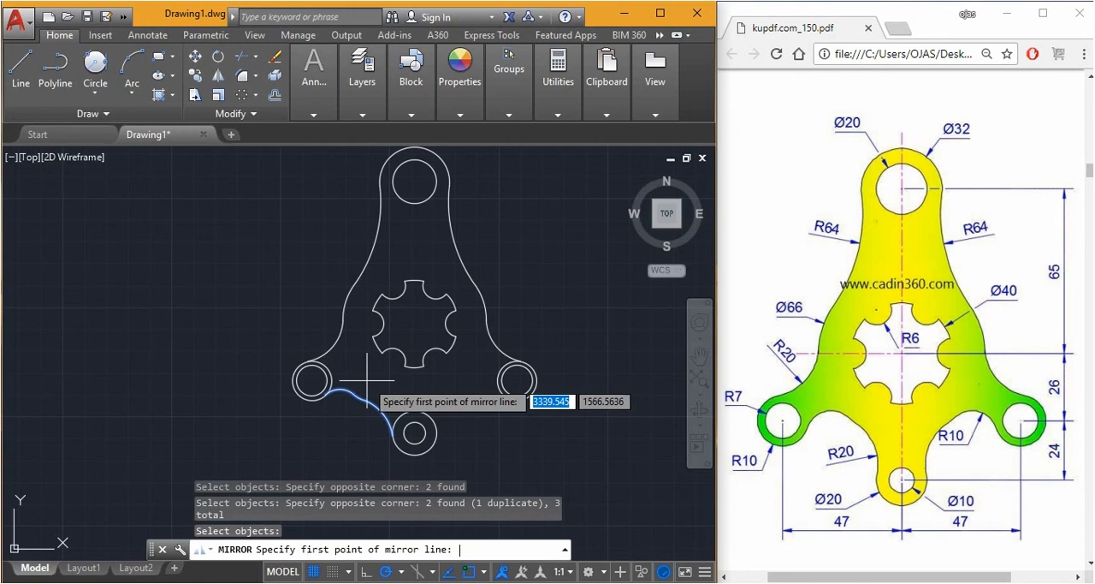
{"action": "scroll", "coordinate": [543, 444], "scroll_direction": "up", "scroll_amount": 2}
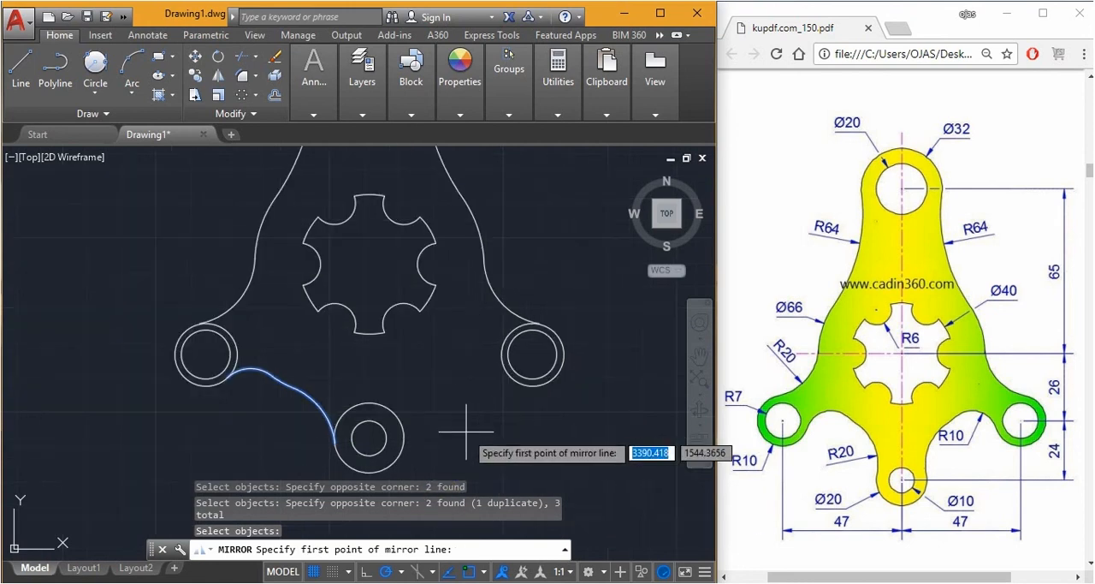
{"action": "left_click", "coordinate": [369, 438]}
{"action": "left_click", "coordinate": [374, 381]}
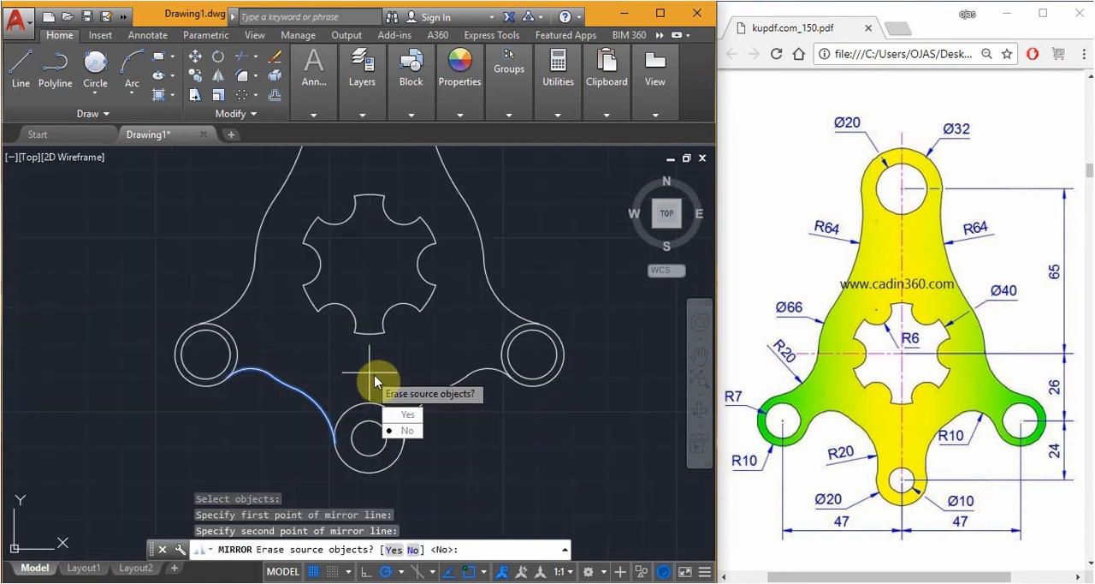
{"action": "key", "text": "Return"}
{"action": "scroll", "coordinate": [406, 387], "scroll_direction": "down", "scroll_amount": 4}
{"action": "scroll", "coordinate": [511, 261], "scroll_direction": "up", "scroll_amount": 1}
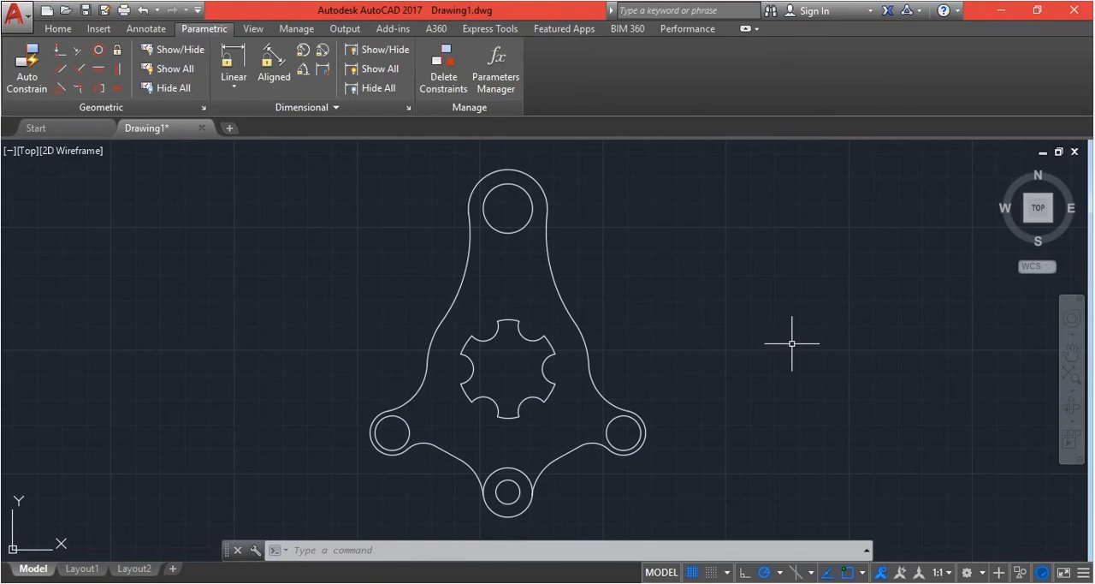
{"action": "scroll", "coordinate": [645, 397], "scroll_direction": "down", "scroll_amount": 1}
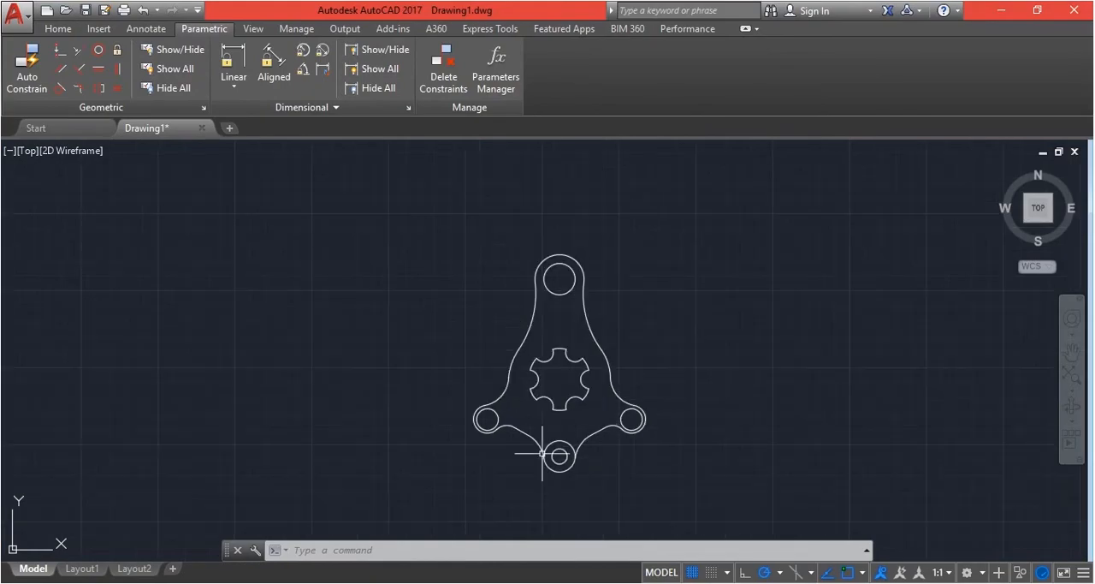
{"action": "scroll", "coordinate": [507, 419], "scroll_direction": "up", "scroll_amount": 1}
{"action": "scroll", "coordinate": [515, 425], "scroll_direction": "up", "scroll_amount": 5}
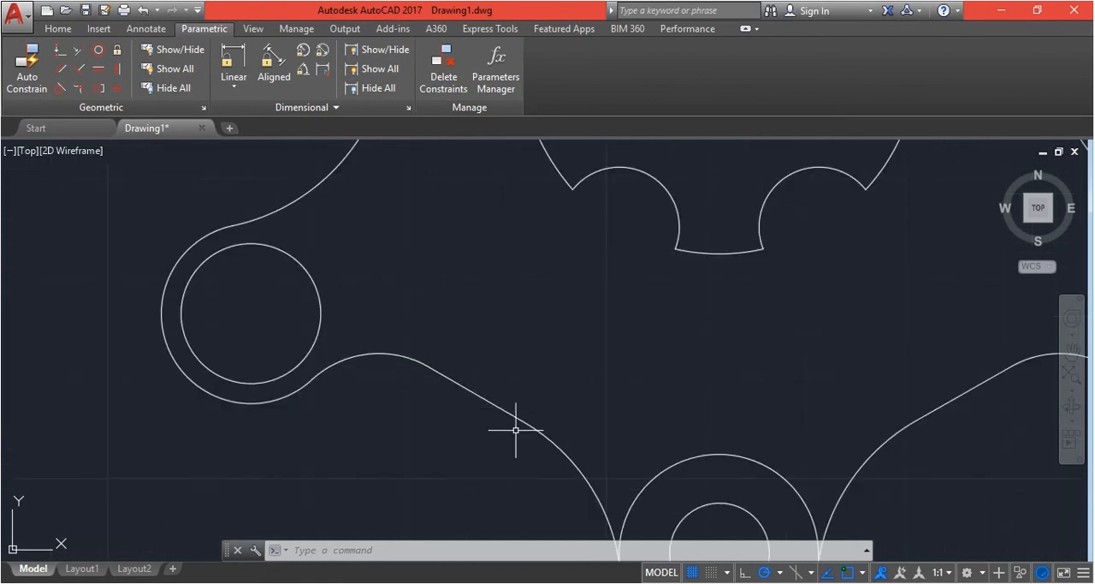
{"action": "scroll", "coordinate": [481, 400], "scroll_direction": "down", "scroll_amount": 2}
{"action": "scroll", "coordinate": [481, 399], "scroll_direction": "down", "scroll_amount": 2}
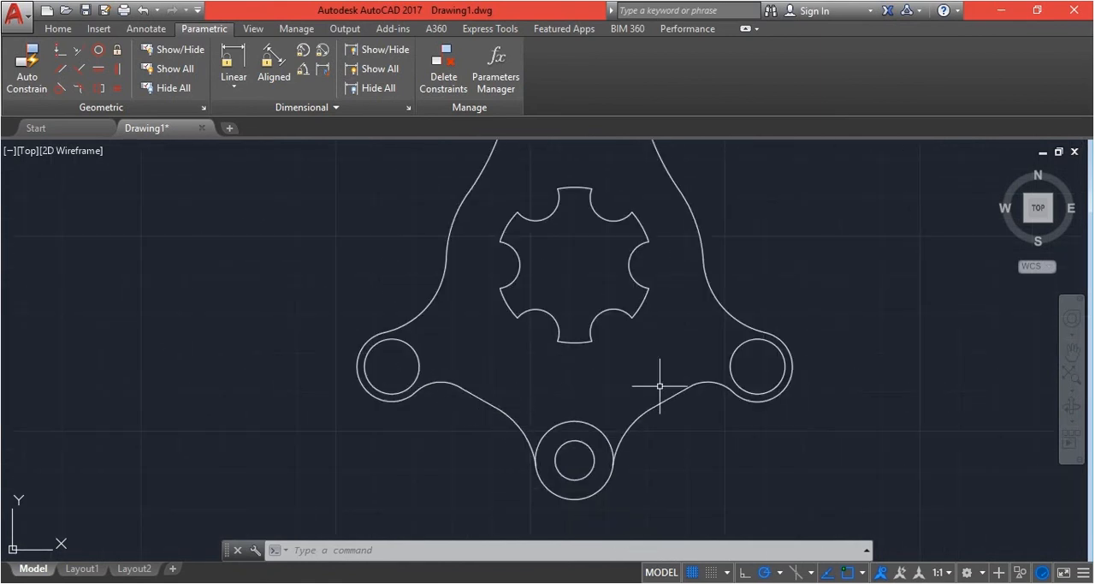
Erase the middle connecting segments between the side lobes and the bottom lobe on both sides of the bracket
{"action": "left_click", "coordinate": [484, 399]}
{"action": "key", "text": "Delete"}
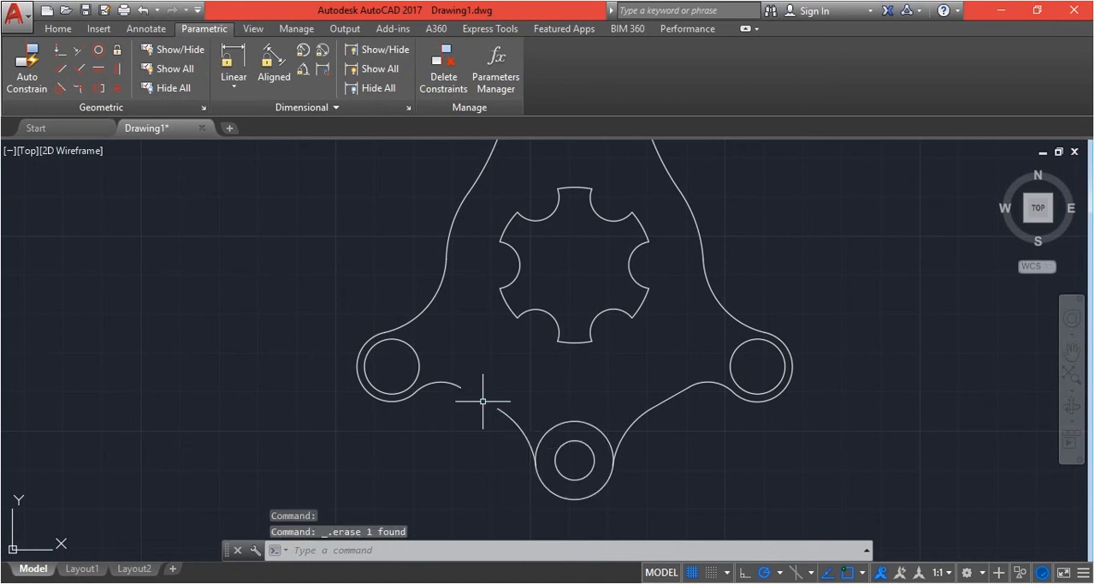
{"action": "left_click", "coordinate": [661, 402]}
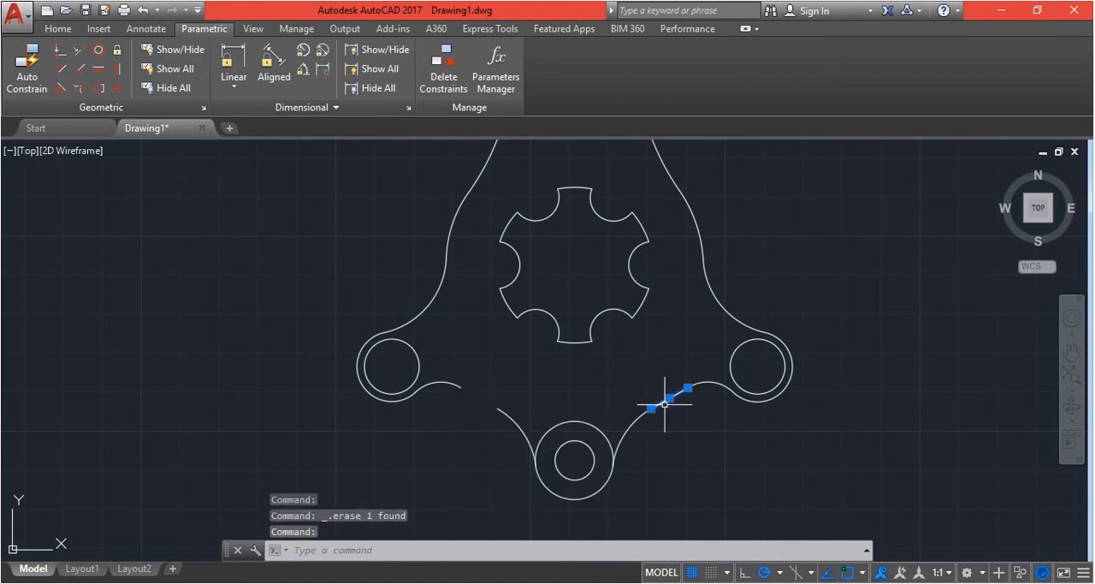
{"action": "key", "text": "Delete"}
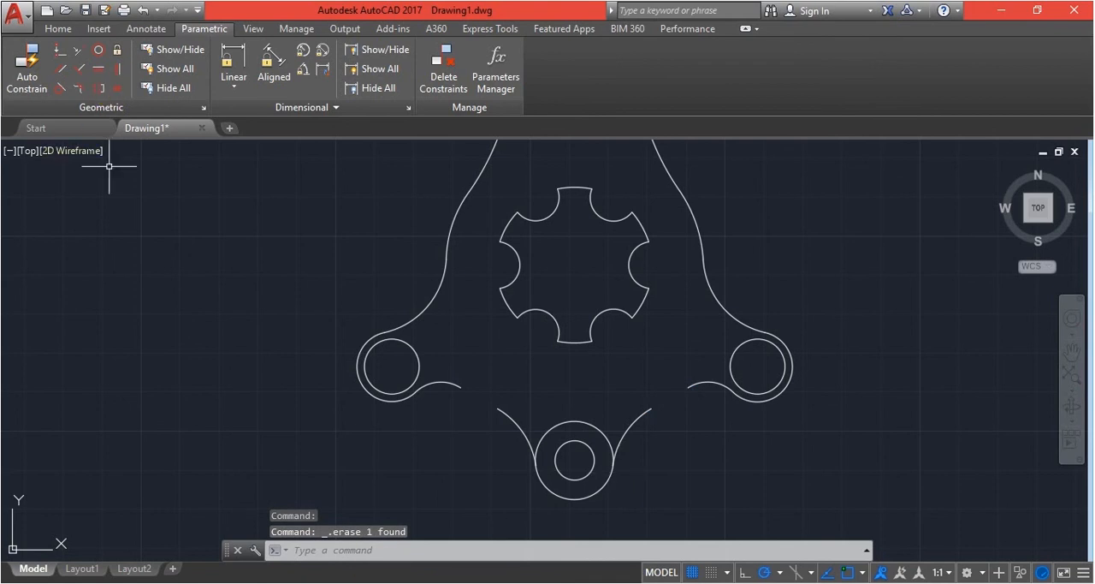
Draw a free sloping line just above the gap between the left lobe's arc and the bottom lobe's arc
{"action": "type", "text": "l"}
{"action": "key", "text": "Return"}
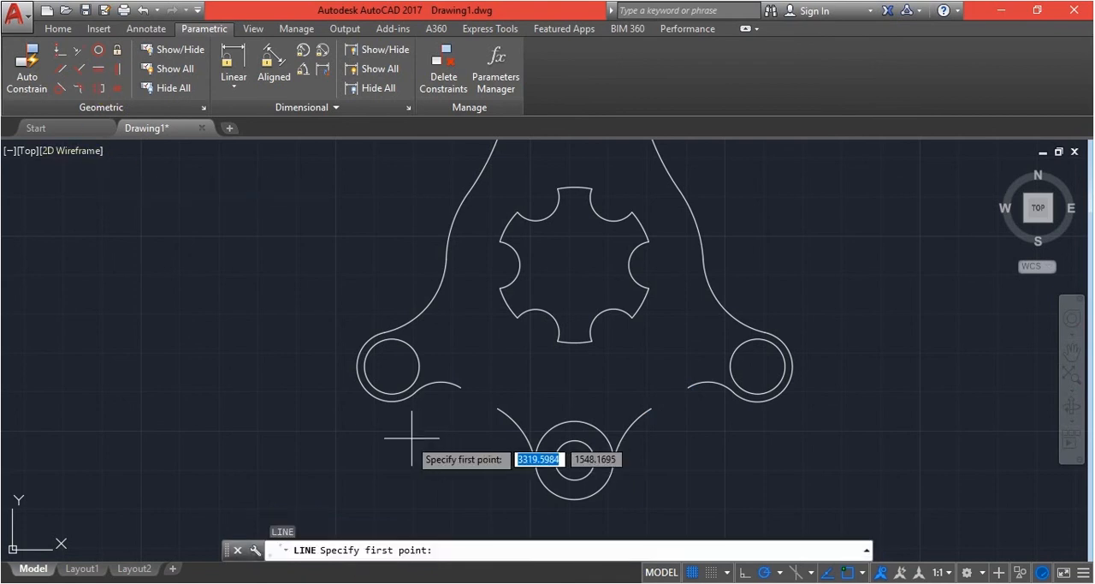
{"action": "left_click", "coordinate": [460, 370]}
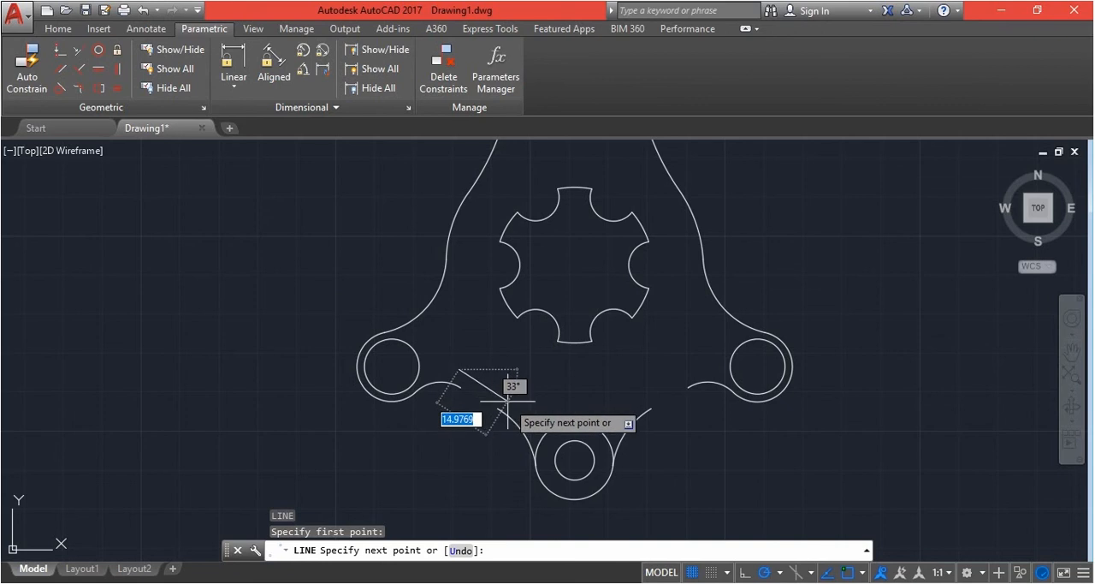
{"action": "left_click", "coordinate": [532, 414]}
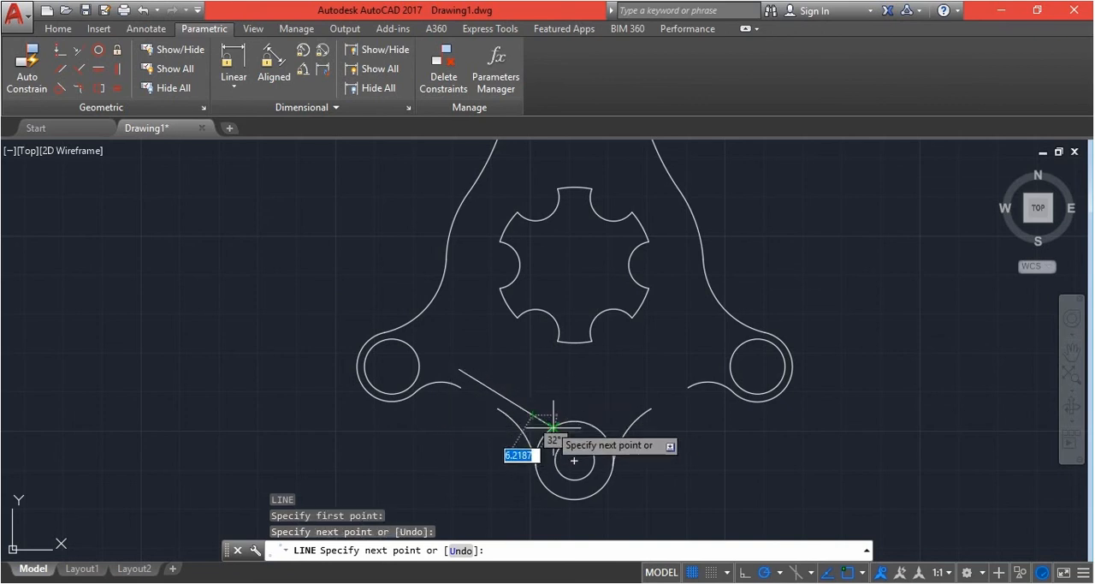
{"action": "key", "text": "Escape"}
{"action": "scroll", "coordinate": [508, 435], "scroll_direction": "up", "scroll_amount": 2}
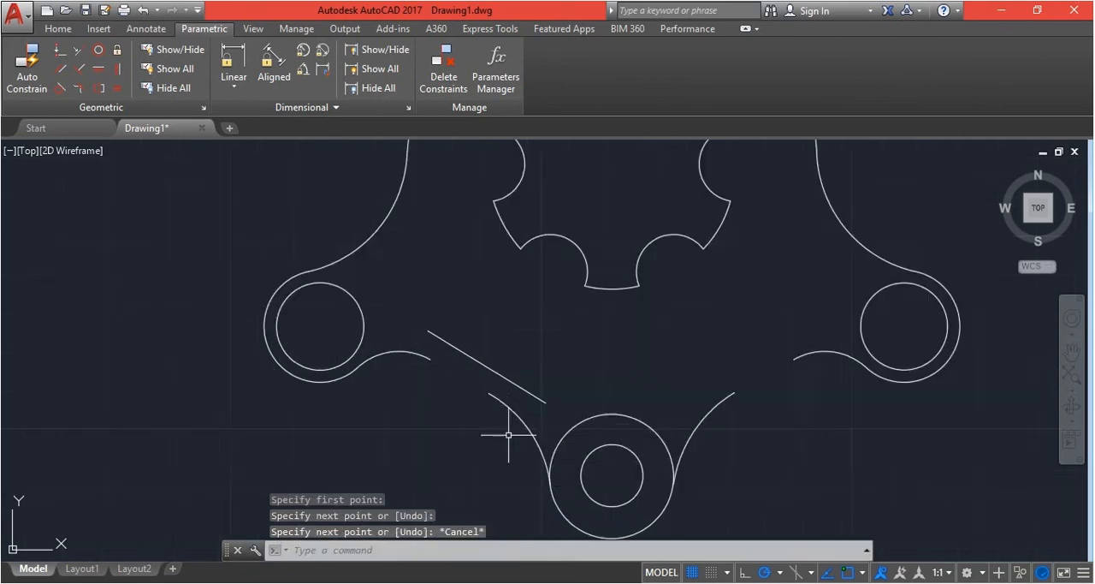
Apply a tangent constraint between the arc beside the bottom lobe and the sloping line, selecting the arc first
{"action": "scroll", "coordinate": [499, 353], "scroll_direction": "up", "scroll_amount": 2}
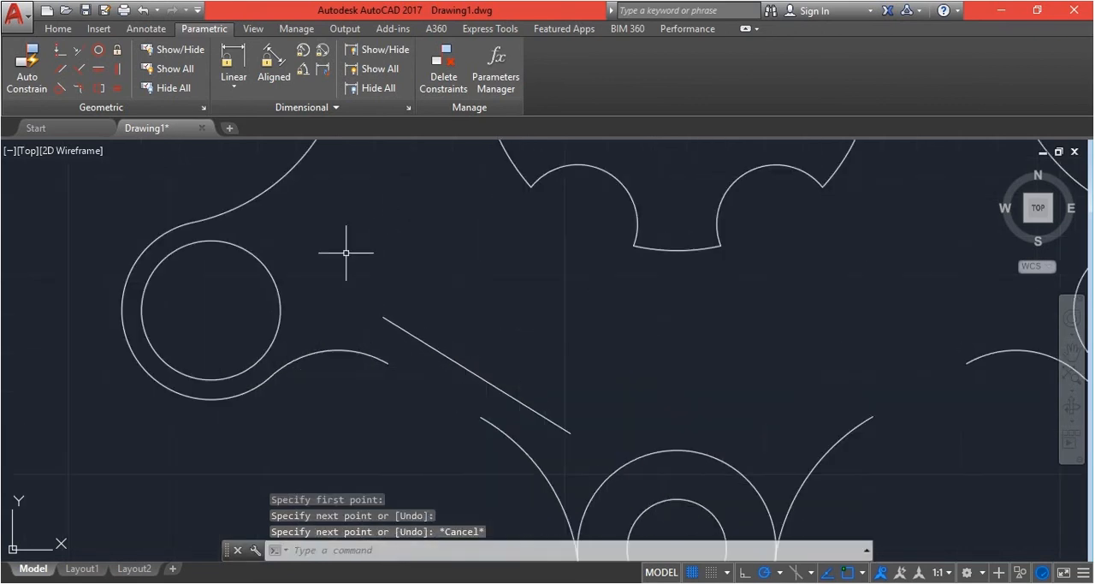
{"action": "left_click", "coordinate": [54, 88]}
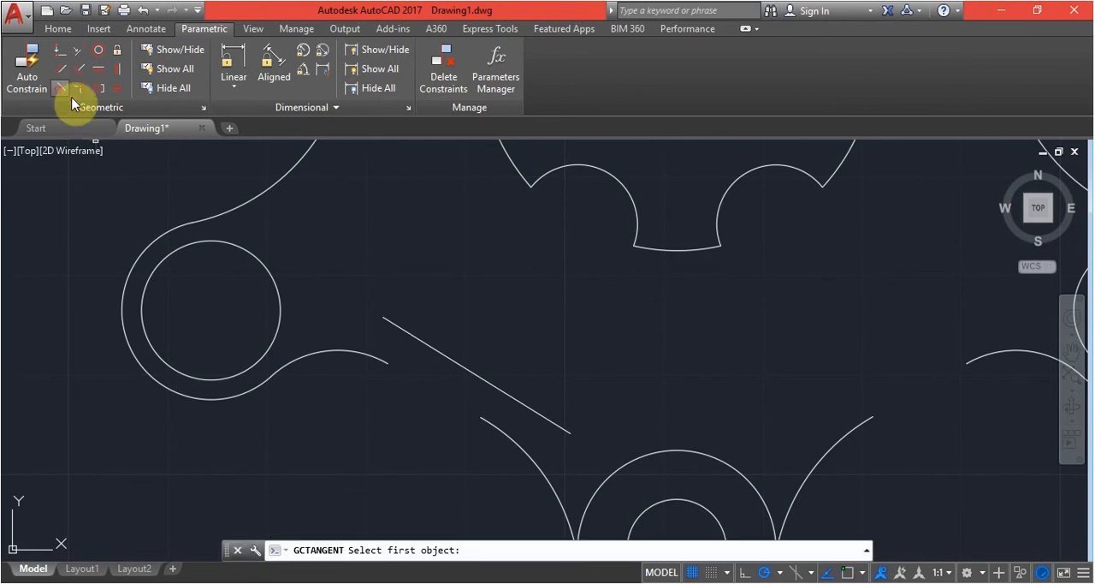
{"action": "left_click", "coordinate": [513, 439]}
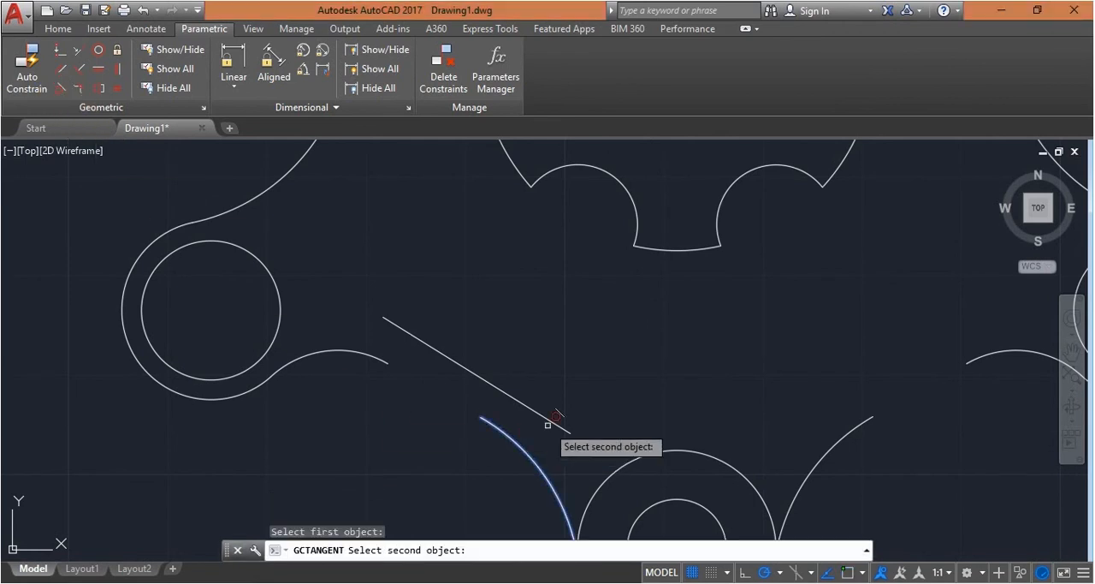
{"action": "left_click", "coordinate": [548, 417]}
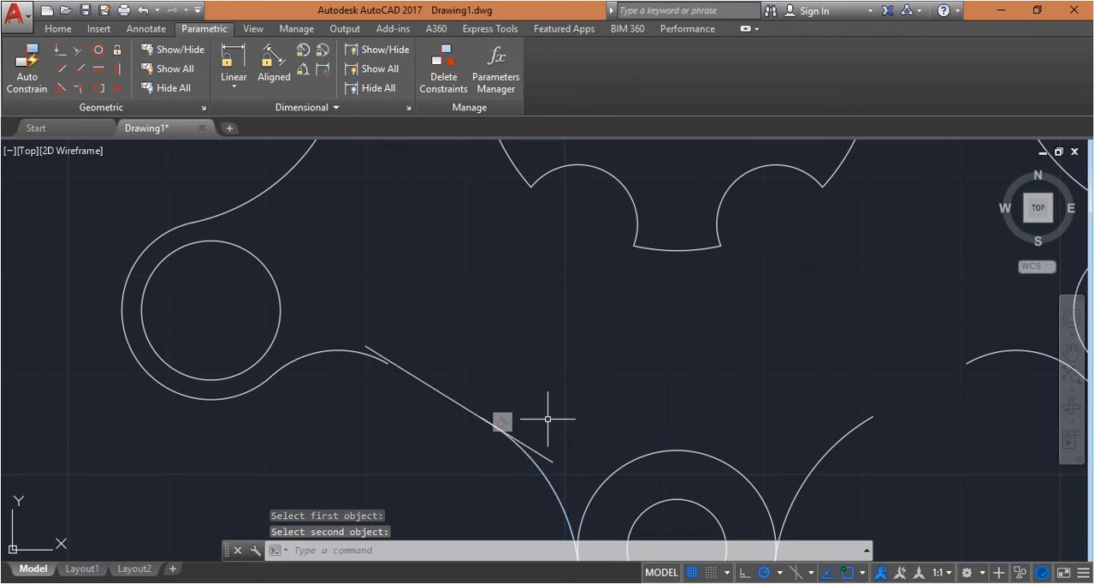
Apply a tangent constraint between the arc beside the left lobe and the sloping line, selecting the arc first
{"action": "scroll", "coordinate": [548, 418], "scroll_direction": "up", "scroll_amount": 2}
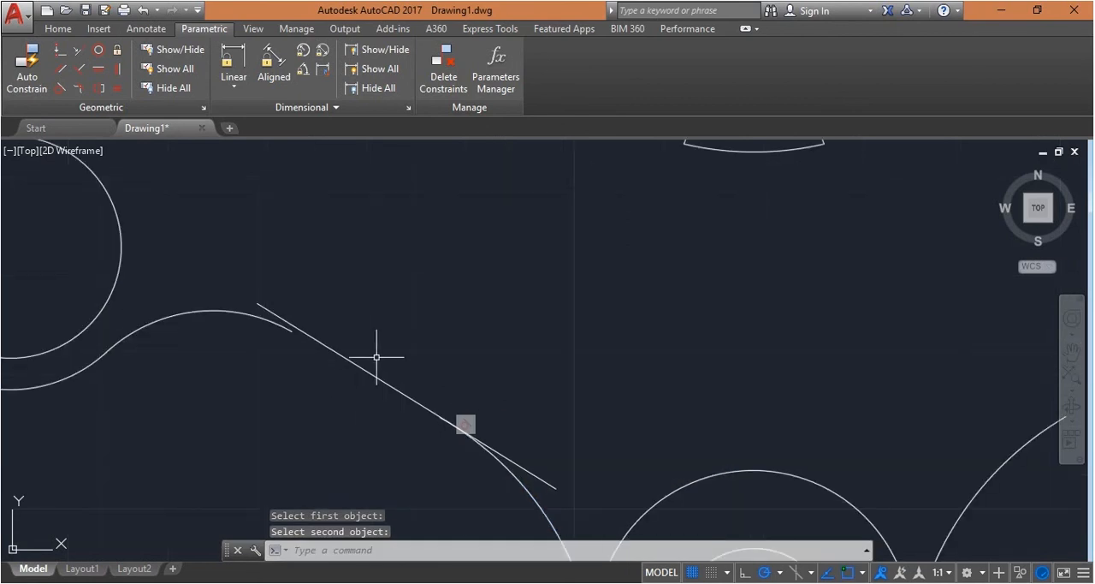
{"action": "scroll", "coordinate": [257, 311], "scroll_direction": "up", "scroll_amount": 2}
{"action": "scroll", "coordinate": [405, 321], "scroll_direction": "down", "scroll_amount": 2}
{"action": "key", "text": "Return"}
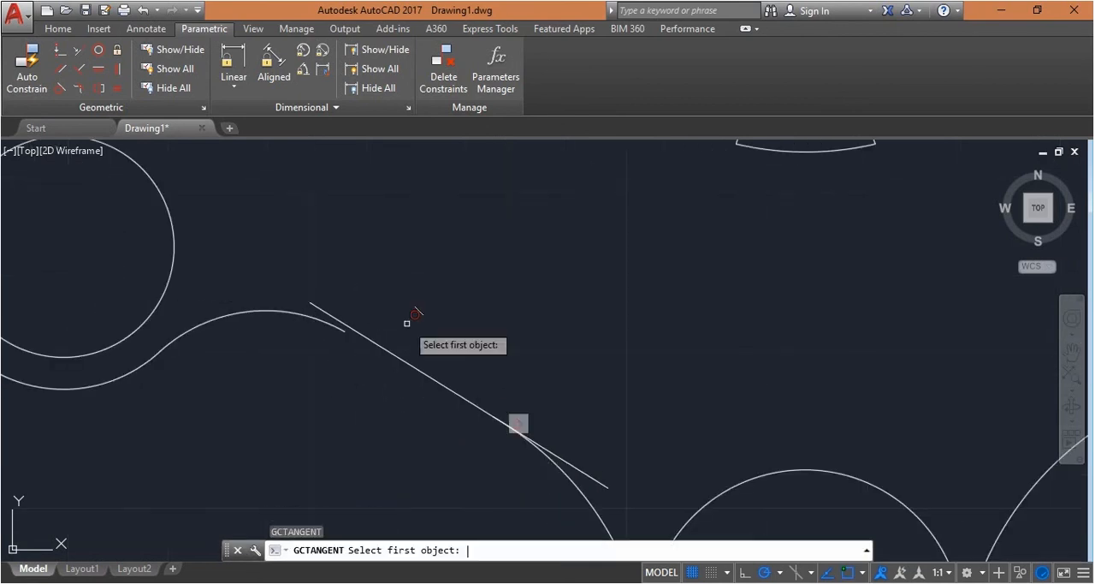
{"action": "left_click", "coordinate": [315, 306]}
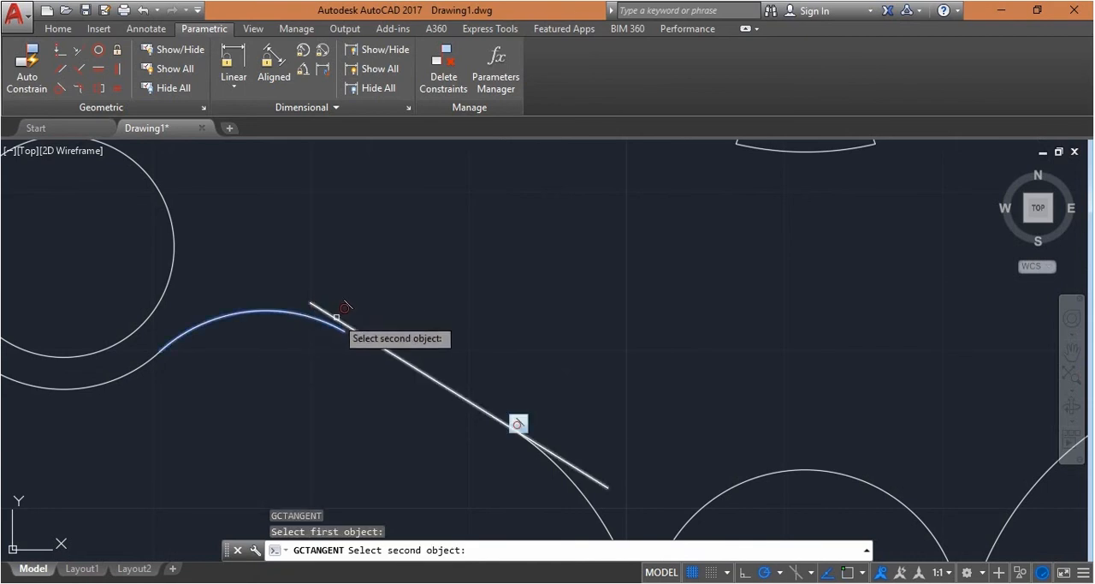
{"action": "left_click", "coordinate": [336, 318]}
{"action": "scroll", "coordinate": [465, 310], "scroll_direction": "down", "scroll_amount": 2}
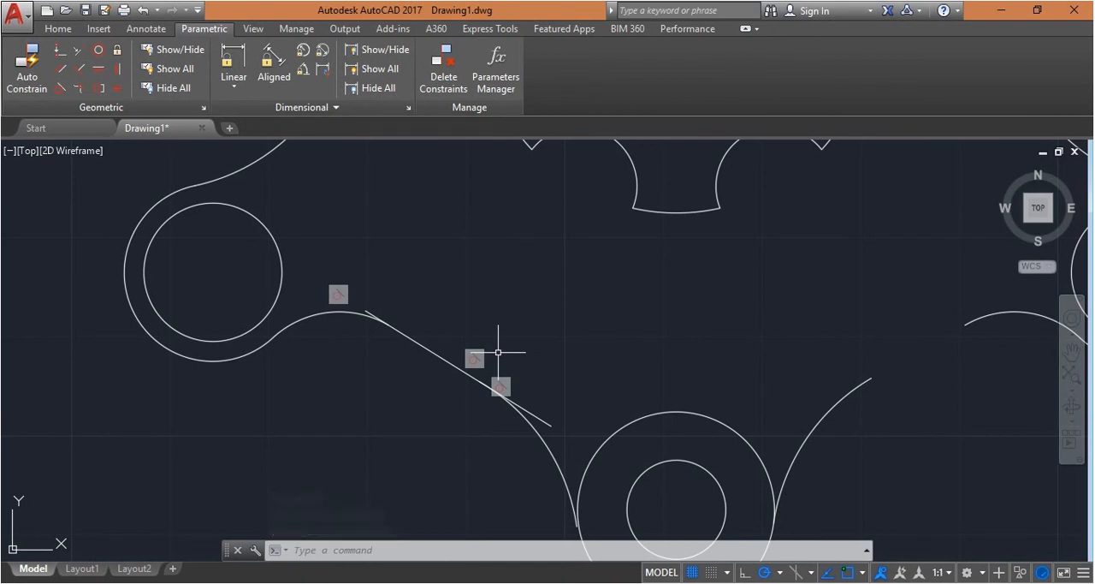
Erase the two mirrored arcs between the bottom lobe and the right lobe
{"action": "scroll", "coordinate": [527, 424], "scroll_direction": "up", "scroll_amount": 2}
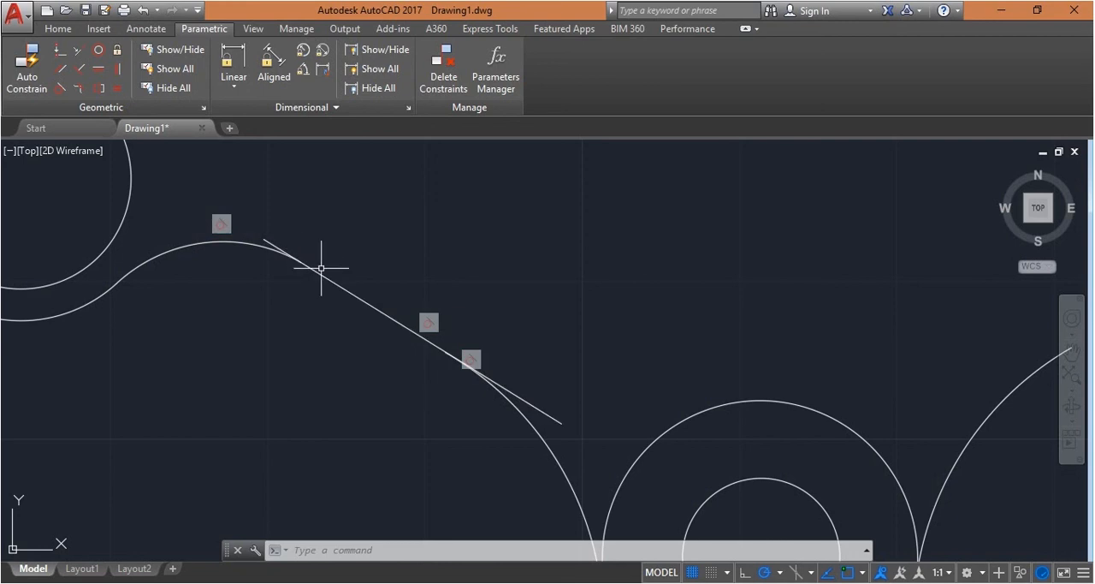
{"action": "scroll", "coordinate": [439, 281], "scroll_direction": "down", "scroll_amount": 2}
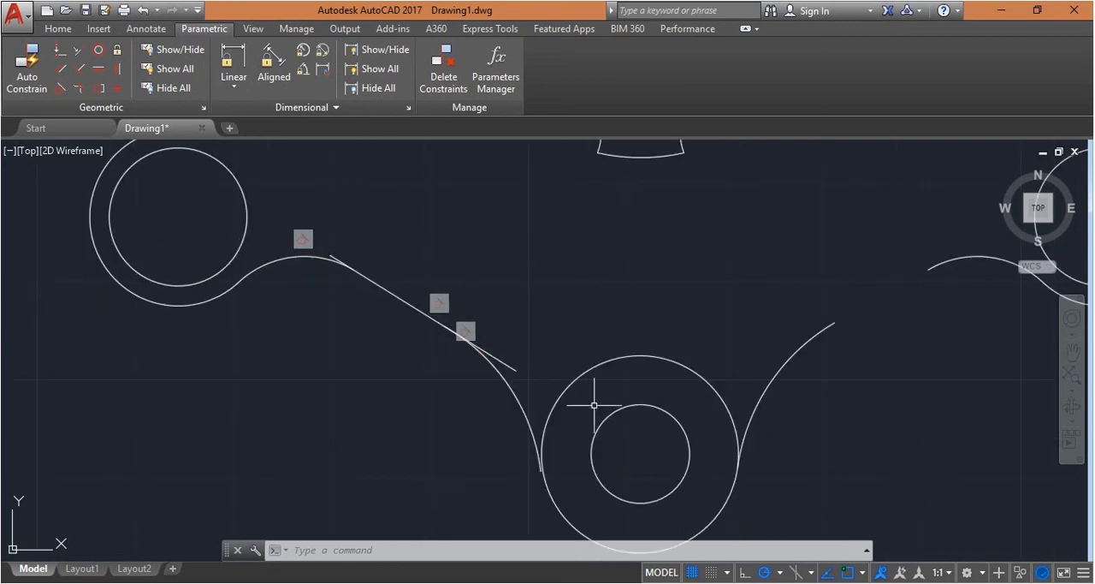
{"action": "left_click", "coordinate": [760, 400]}
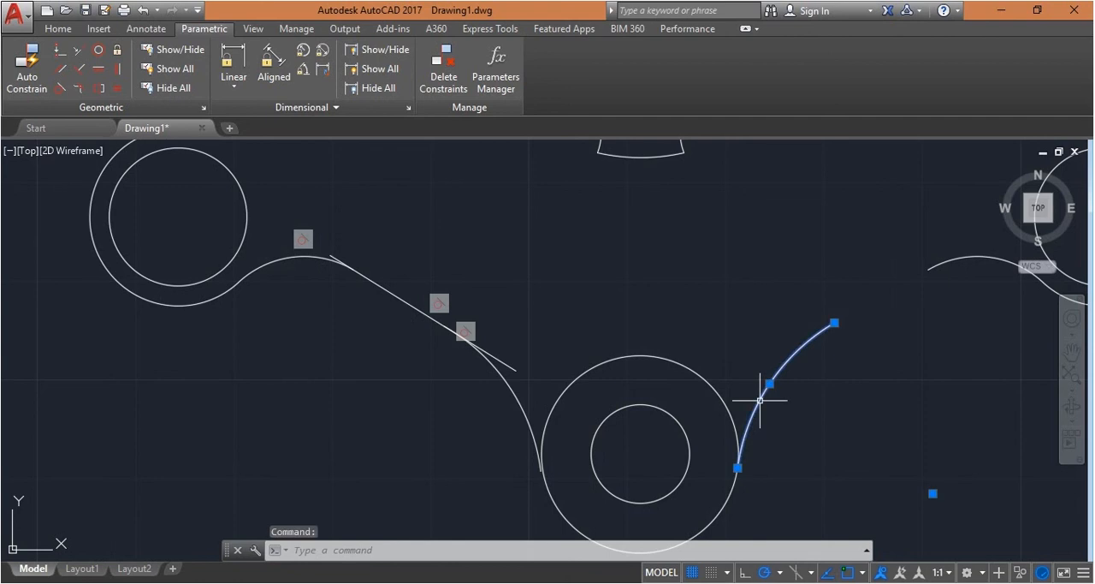
{"action": "key", "text": "Delete"}
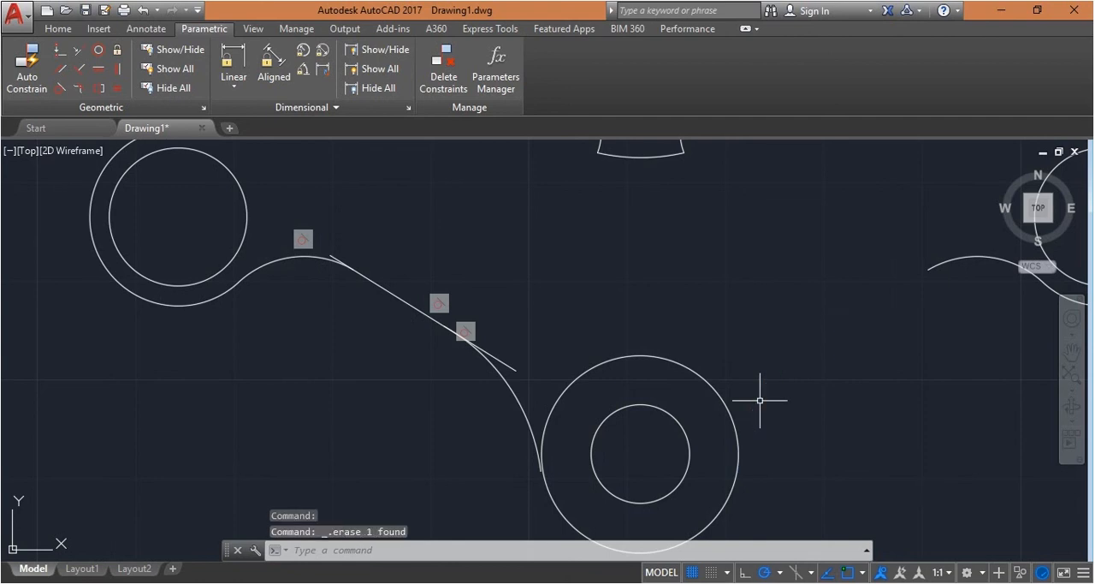
{"action": "left_click", "coordinate": [954, 255]}
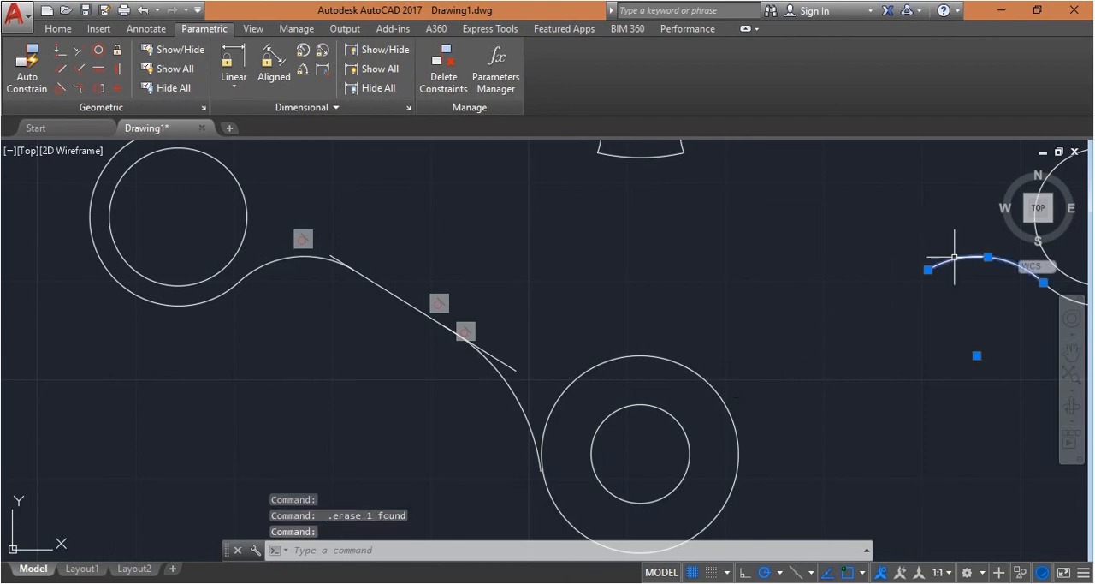
{"action": "key", "text": "Delete"}
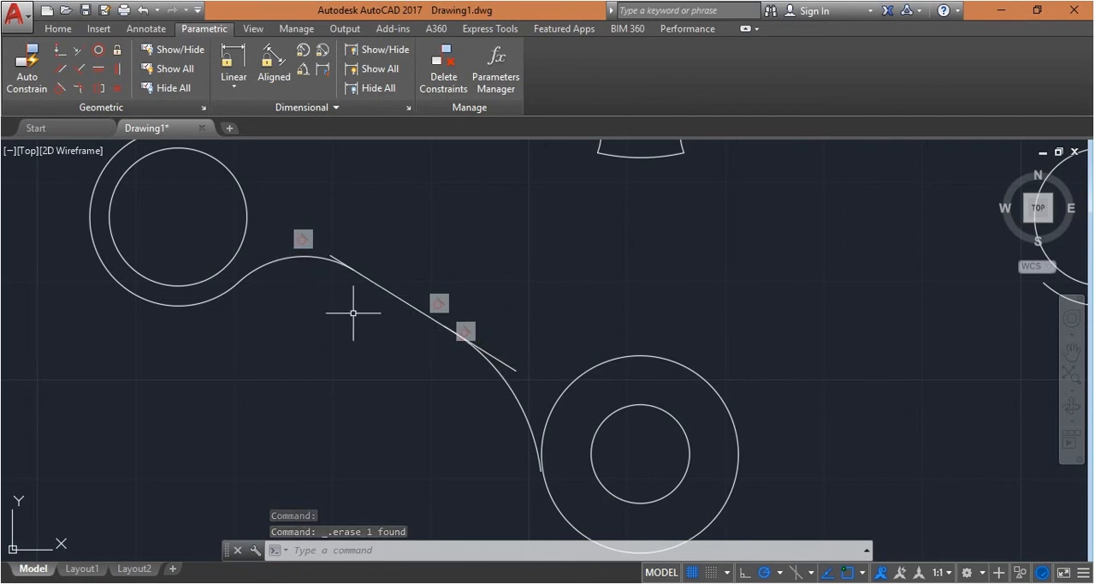
Try a tangent constraint with the left lower arc as first object and the bottom lobe's outer circle as second, and undo it
{"action": "scroll", "coordinate": [534, 449], "scroll_direction": "up", "scroll_amount": 1}
{"action": "scroll", "coordinate": [546, 438], "scroll_direction": "down", "scroll_amount": 1}
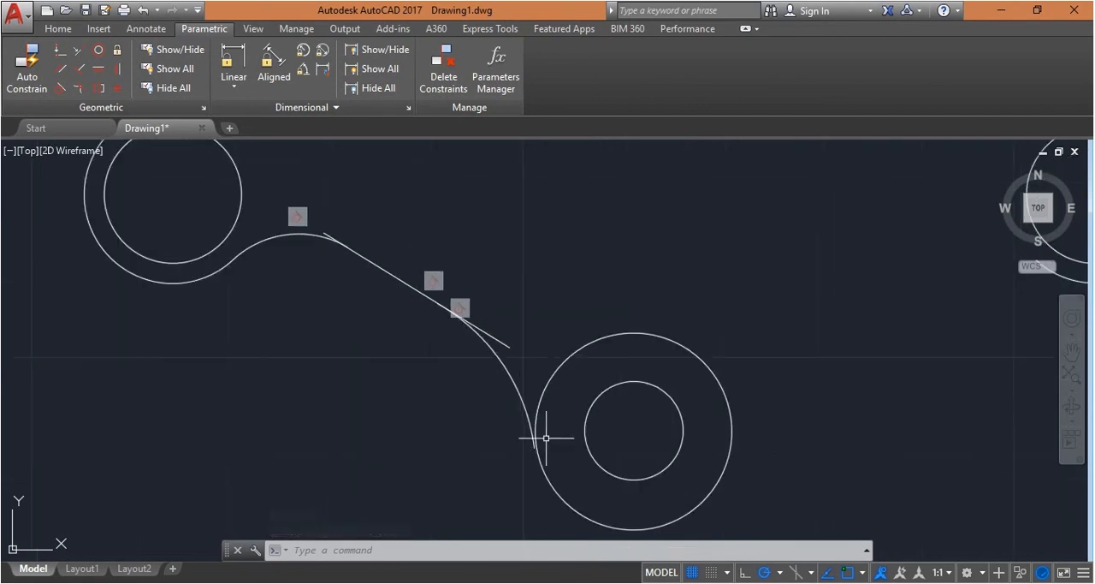
{"action": "scroll", "coordinate": [546, 438], "scroll_direction": "up", "scroll_amount": 2}
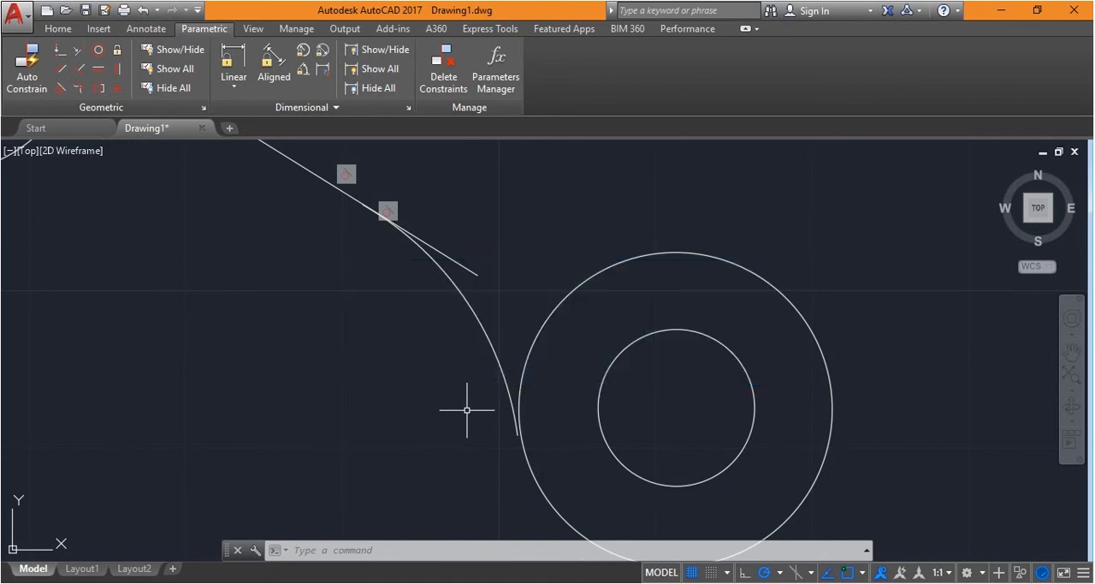
{"action": "left_click", "coordinate": [60, 87]}
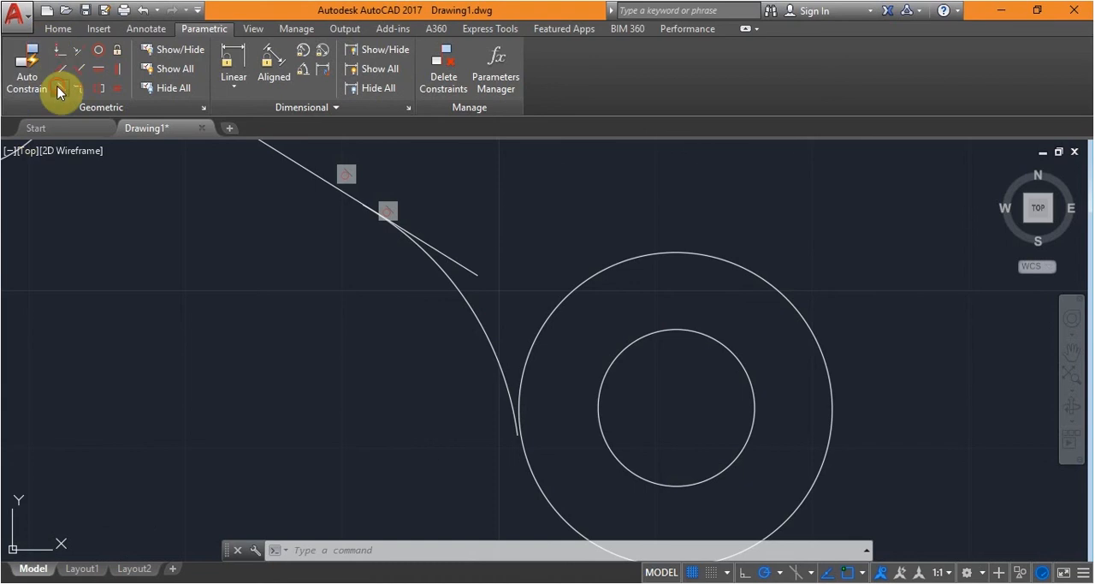
{"action": "left_click", "coordinate": [503, 350]}
{"action": "left_click", "coordinate": [504, 350]}
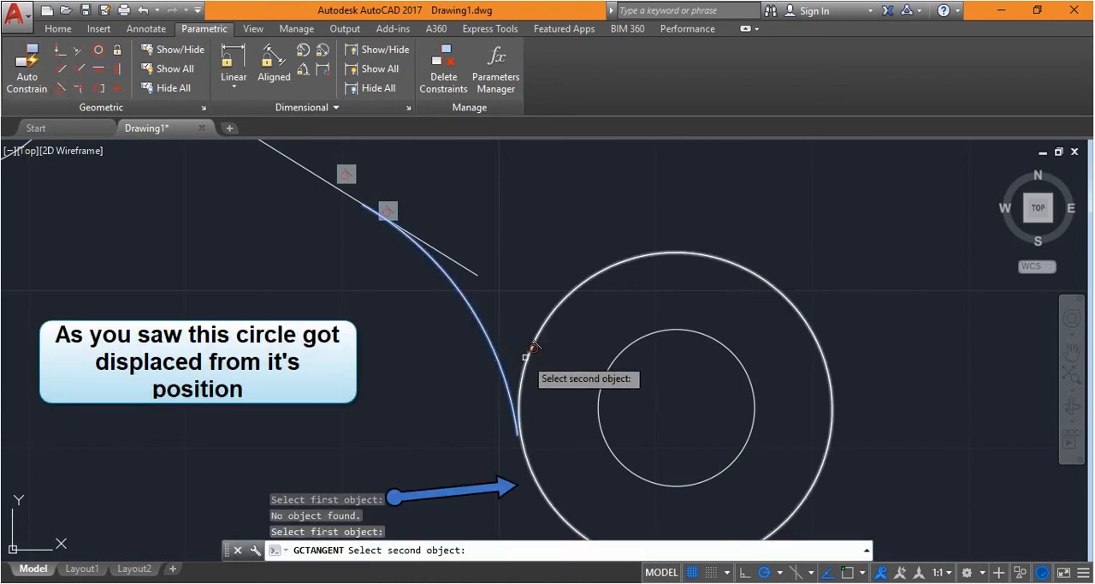
{"action": "left_click", "coordinate": [527, 357]}
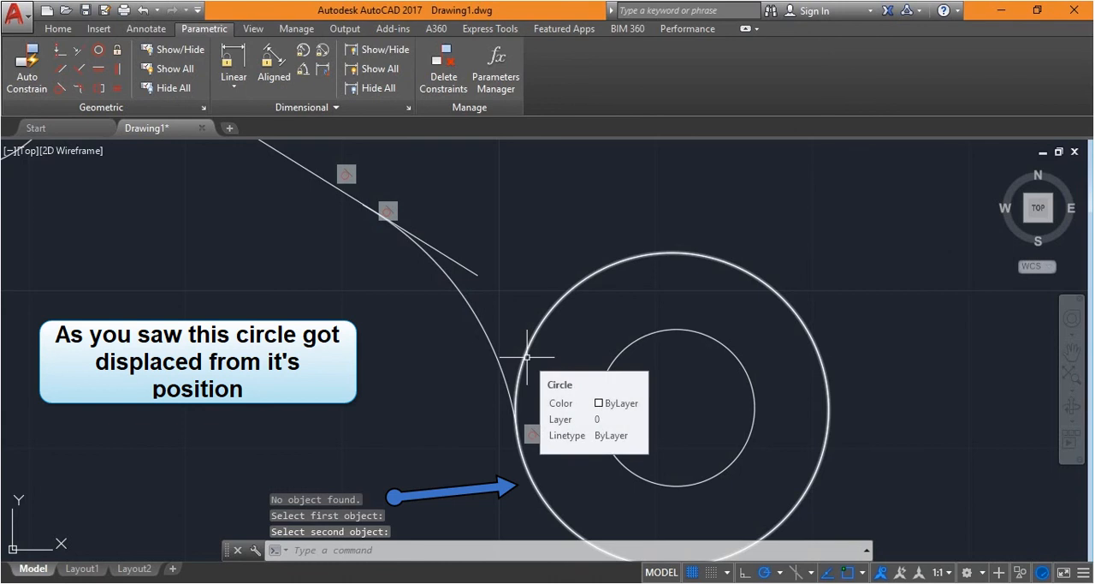
{"action": "key", "text": "Escape"}
{"action": "key", "text": "ctrl+z"}
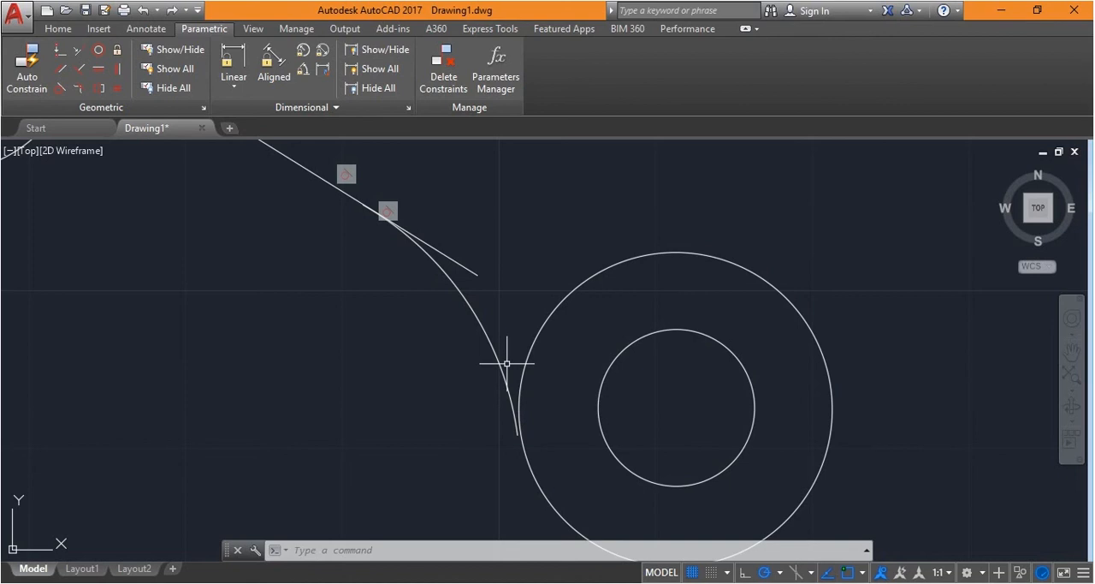
Apply a tangent constraint with the bottom lobe's outer circle as first object and the left lower arc as second
{"action": "left_click", "coordinate": [60, 92]}
{"action": "left_click", "coordinate": [529, 327]}
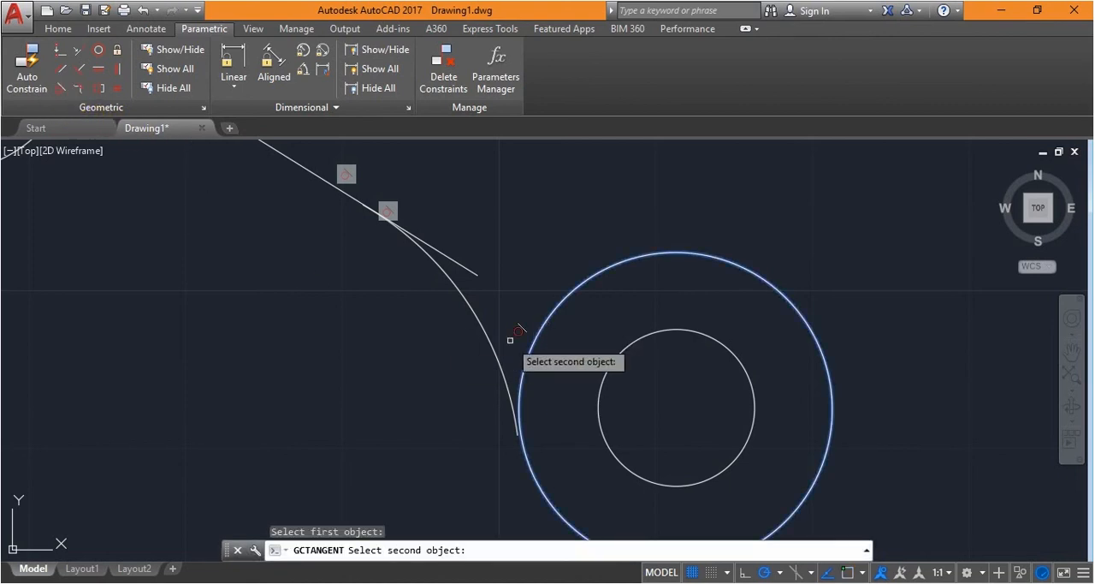
{"action": "left_click", "coordinate": [500, 362]}
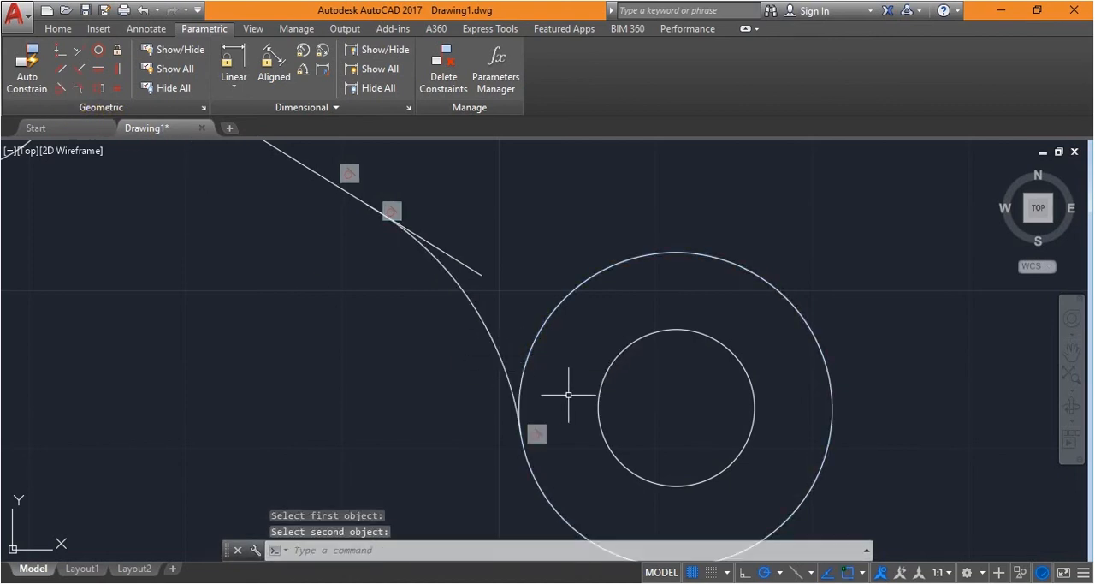
Trim the sloping line's overhang past its tangent point with the arc that runs to the bottom lobe
{"action": "scroll", "coordinate": [568, 395], "scroll_direction": "down", "scroll_amount": 2}
{"action": "scroll", "coordinate": [471, 283], "scroll_direction": "up", "scroll_amount": 2}
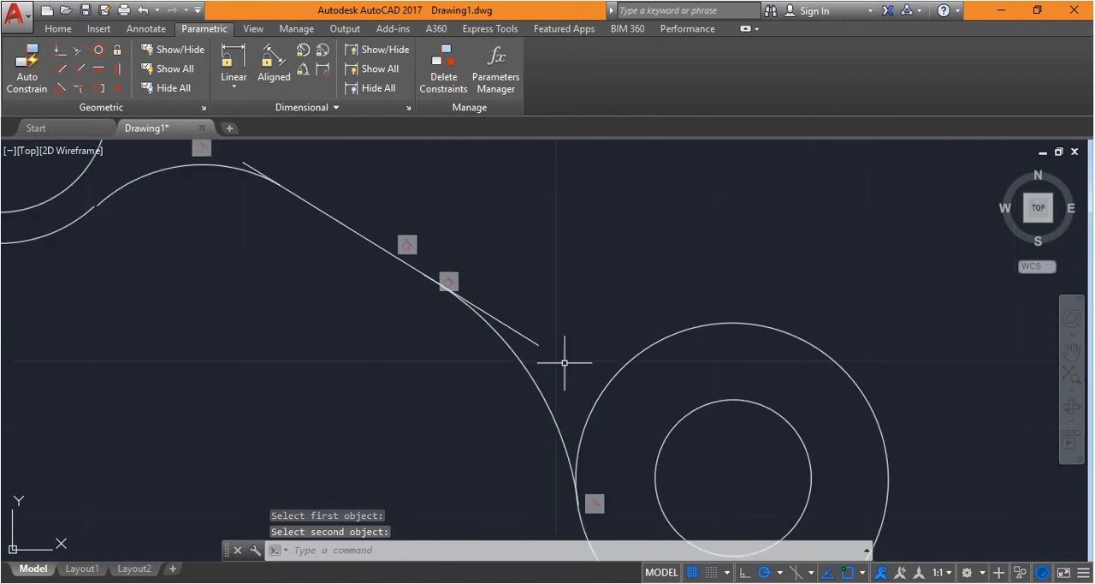
{"action": "scroll", "coordinate": [476, 296], "scroll_direction": "down", "scroll_amount": 2}
{"action": "scroll", "coordinate": [497, 304], "scroll_direction": "up", "scroll_amount": 2}
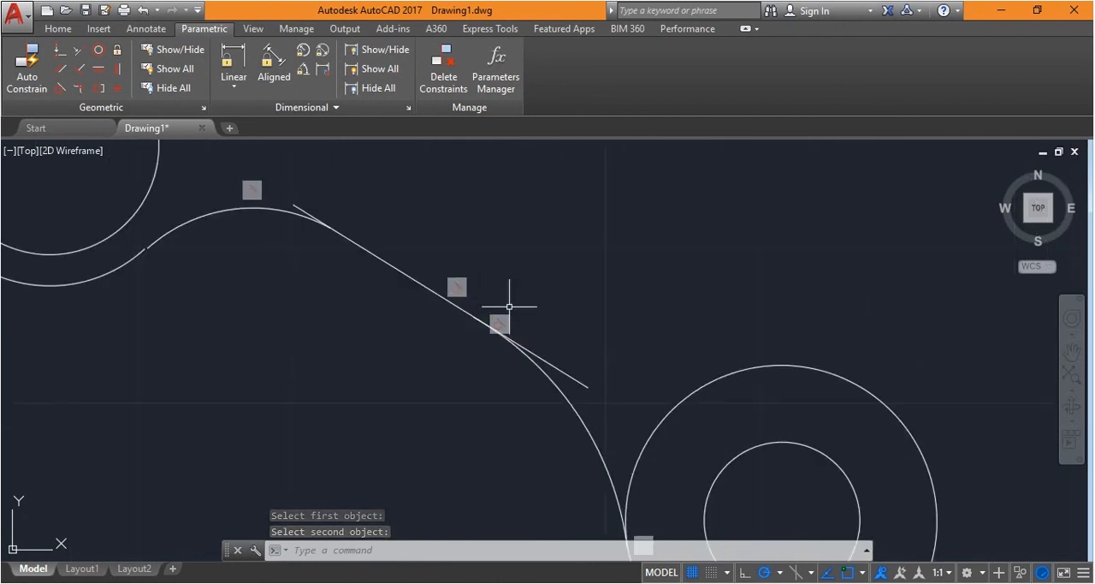
{"action": "left_click", "coordinate": [291, 382]}
{"action": "type", "text": "tr"}
{"action": "key", "text": "Return"}
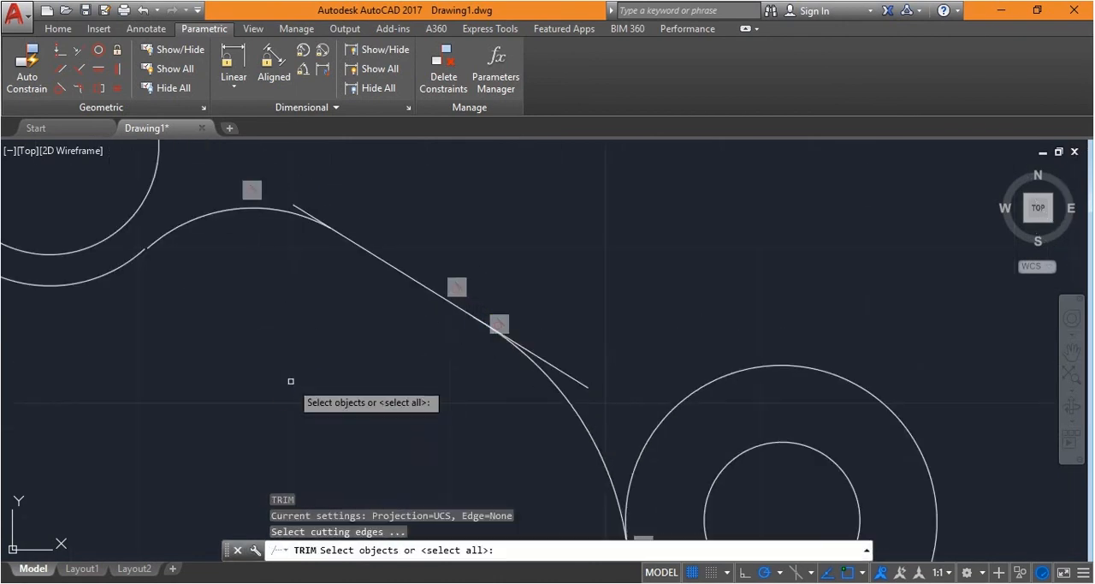
{"action": "key", "text": "Return"}
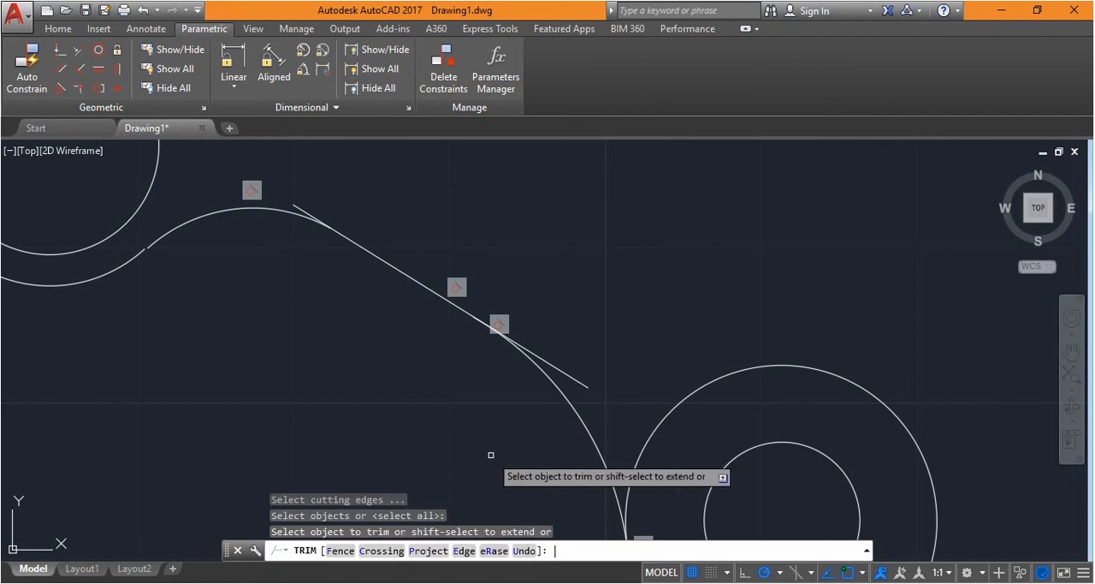
{"action": "left_click", "coordinate": [593, 383]}
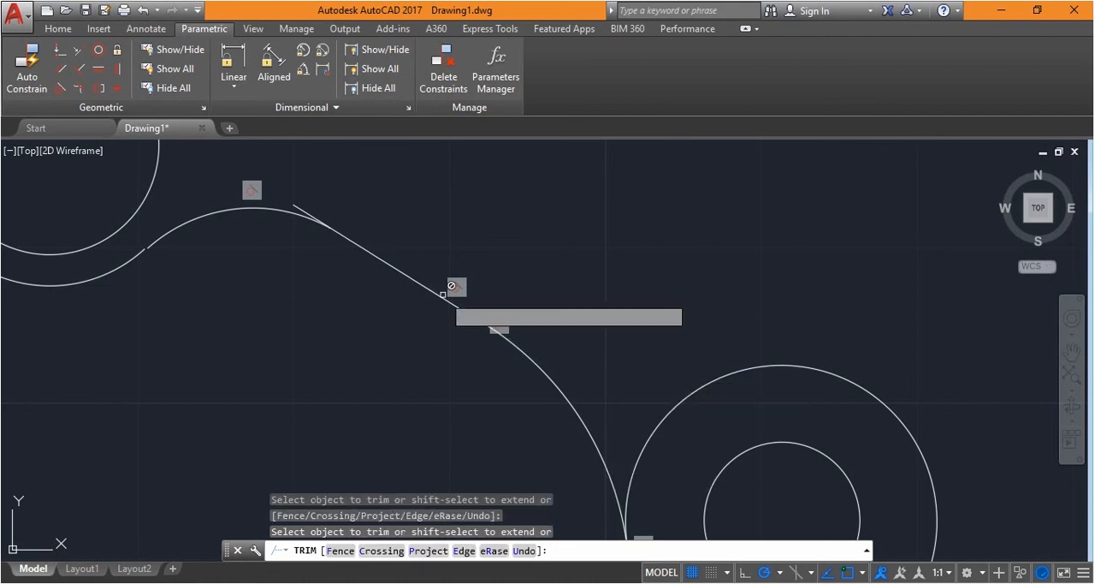
{"action": "scroll", "coordinate": [325, 205], "scroll_direction": "up", "scroll_amount": 5}
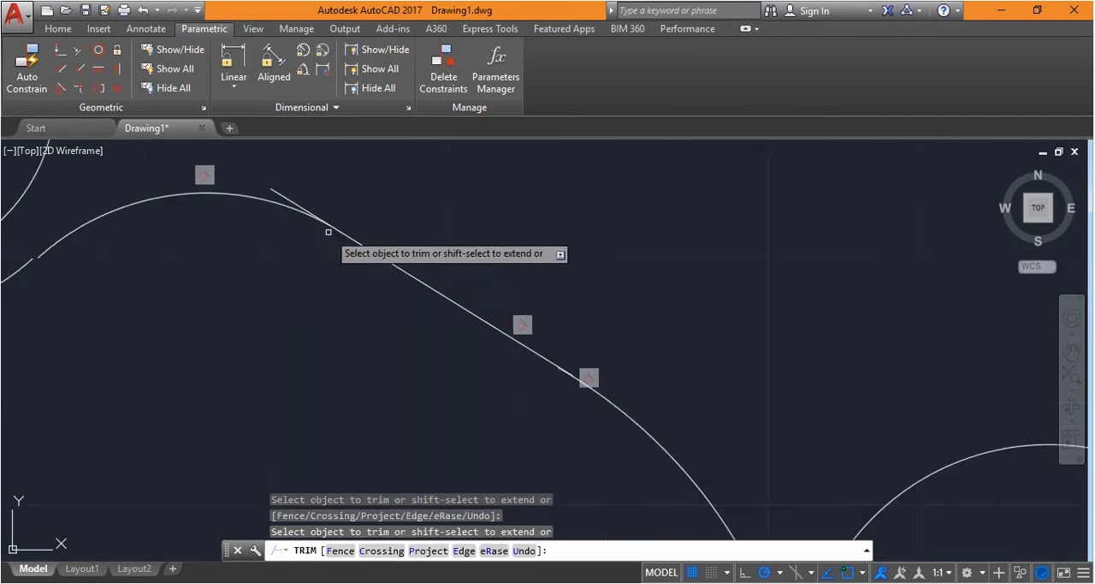
{"action": "scroll", "coordinate": [351, 196], "scroll_direction": "up", "scroll_amount": 3}
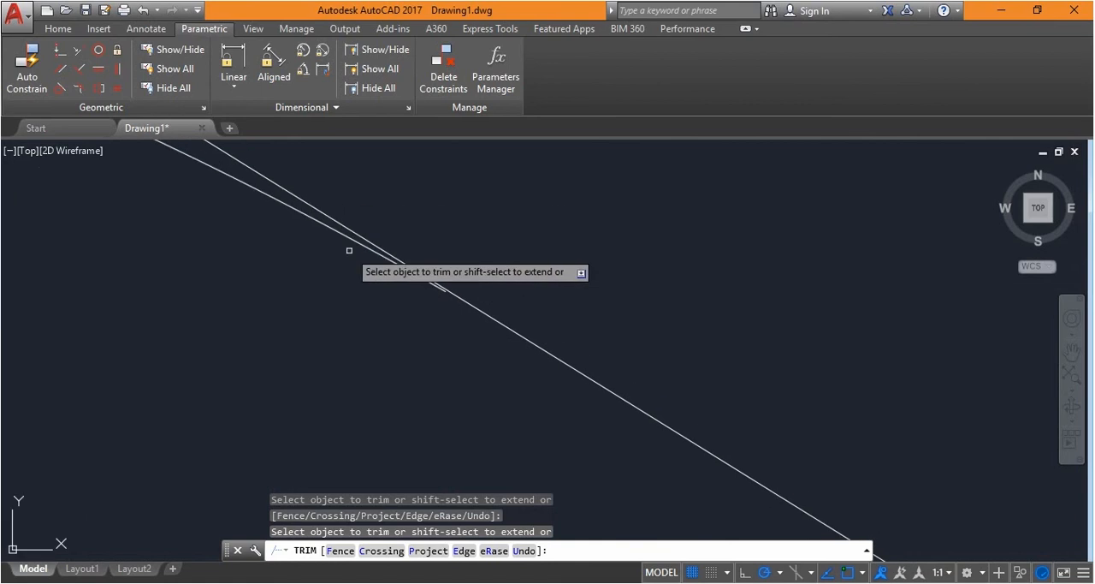
{"action": "scroll", "coordinate": [445, 297], "scroll_direction": "down", "scroll_amount": 3}
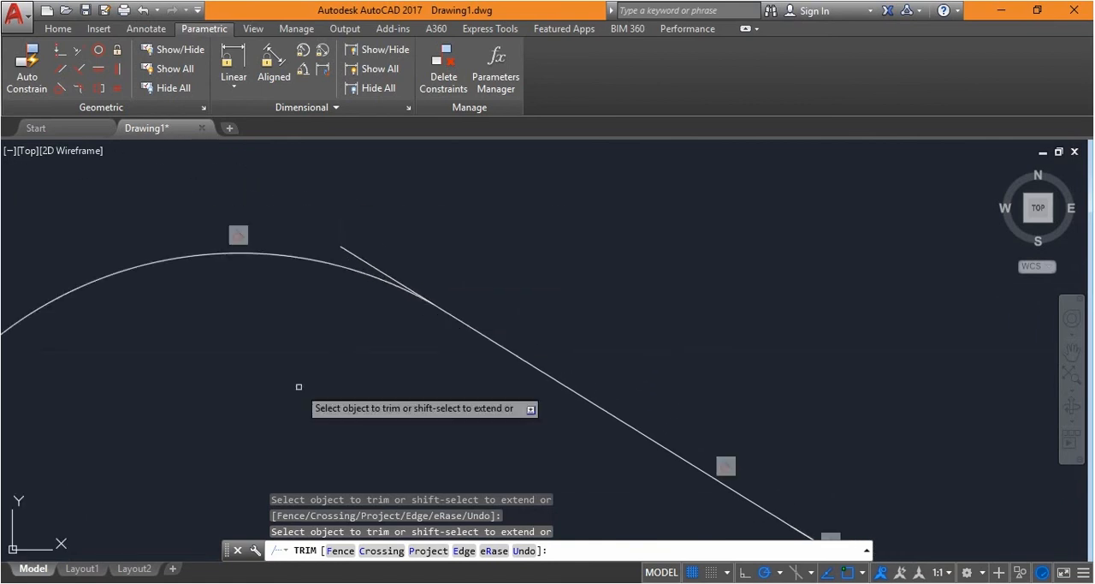
{"action": "key", "text": "Escape"}
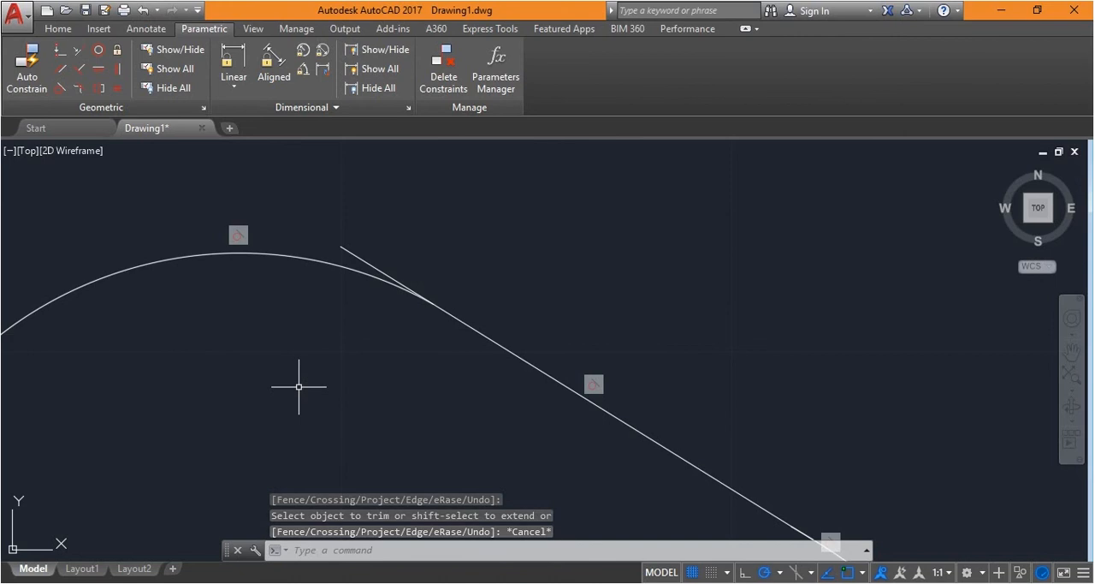
{"action": "type", "text": "ex"}
{"action": "key", "text": "Return"}
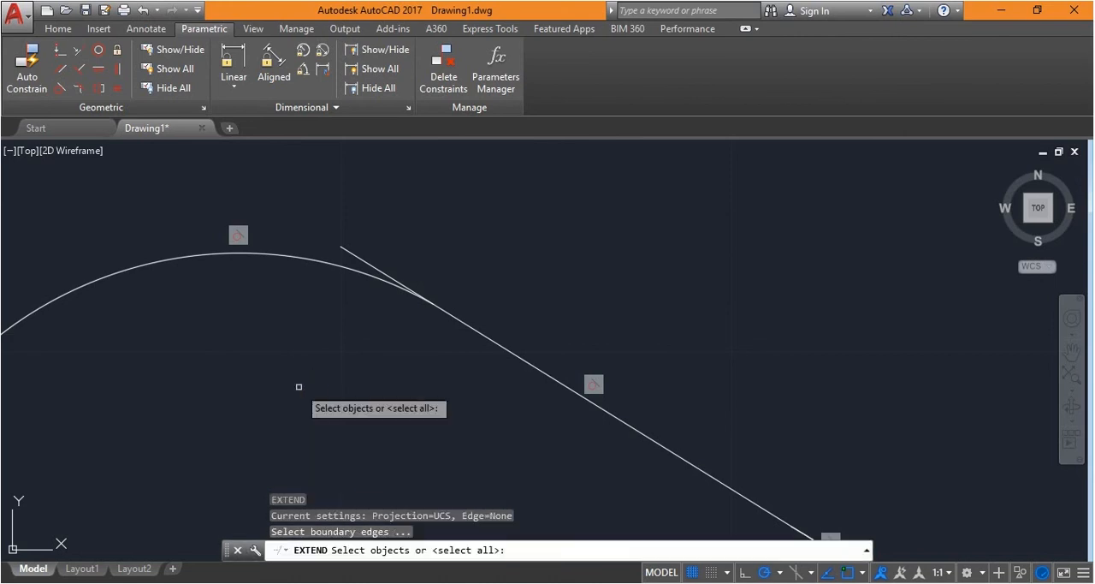
{"action": "left_click", "coordinate": [381, 280]}
{"action": "key", "text": "Return"}
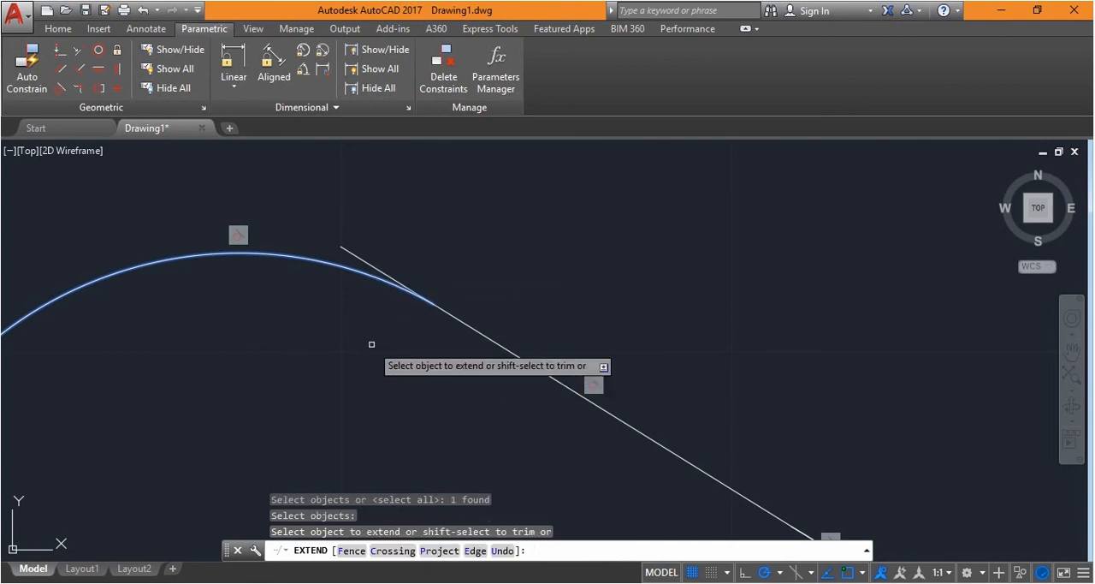
{"action": "key", "text": "Escape"}
Extend the arc beside the left lobe to the sloping line, using the line as the boundary edge
{"action": "type", "text": "ex"}
{"action": "key", "text": "Return"}
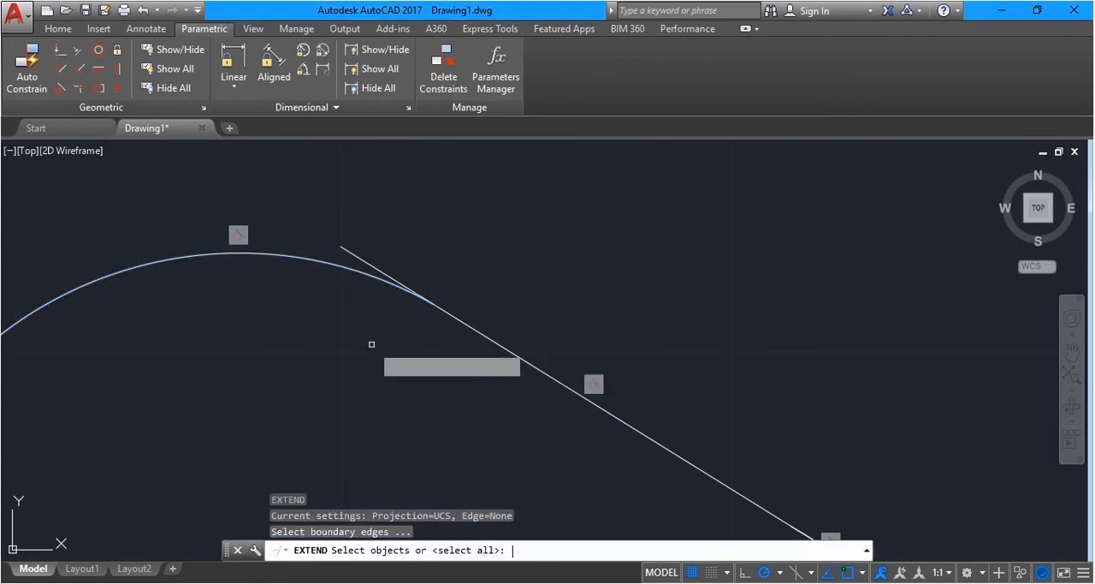
{"action": "left_click", "coordinate": [516, 354]}
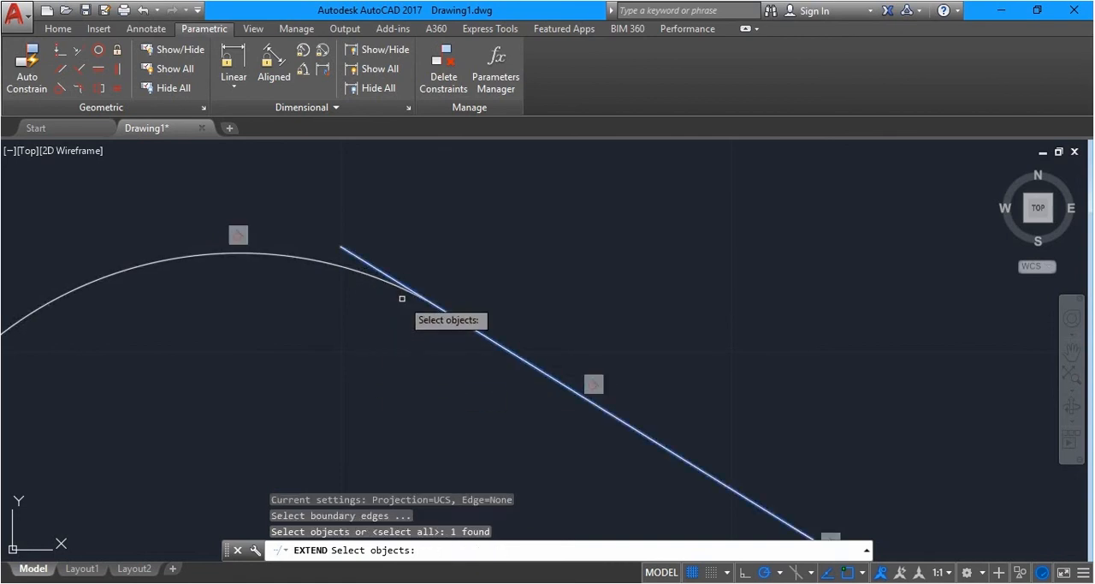
{"action": "scroll", "coordinate": [401, 299], "scroll_direction": "up", "scroll_amount": 4}
{"action": "scroll", "coordinate": [537, 332], "scroll_direction": "up", "scroll_amount": 2}
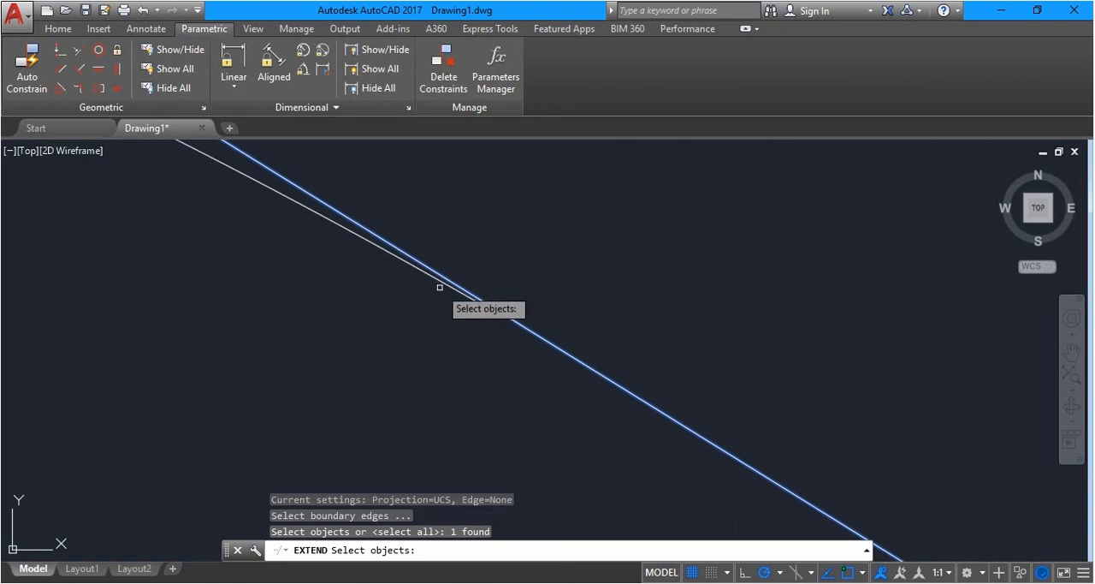
{"action": "key", "text": "Return"}
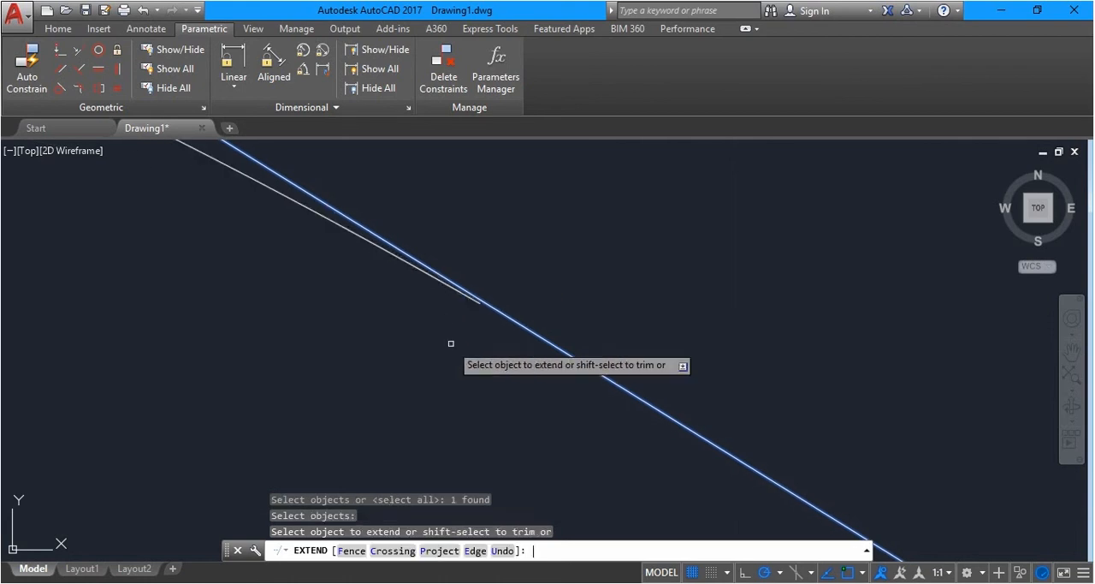
{"action": "left_click", "coordinate": [401, 258]}
{"action": "scroll", "coordinate": [445, 308], "scroll_direction": "down", "scroll_amount": 3}
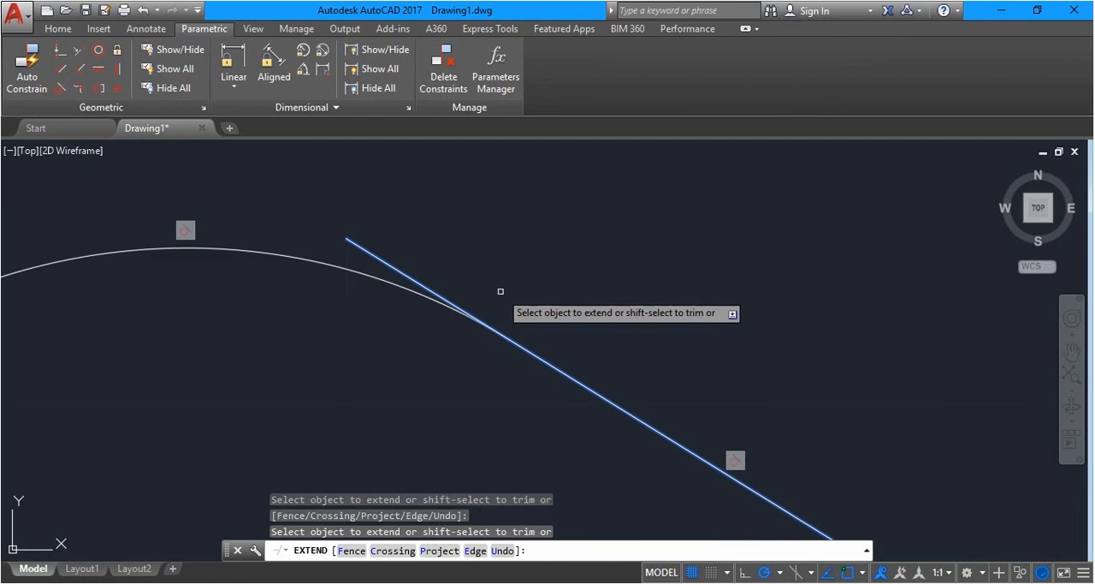
{"action": "key", "text": "Escape"}
Trim the sloping line's upper overhang past the arc beside the left lobe
{"action": "key", "text": "Return"}
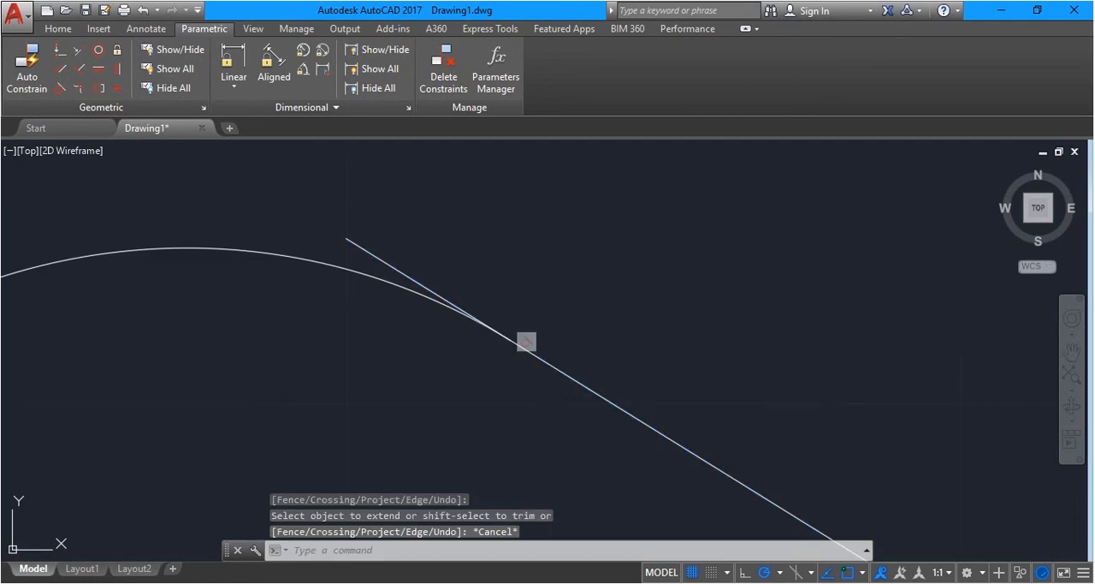
{"action": "key", "text": "Return"}
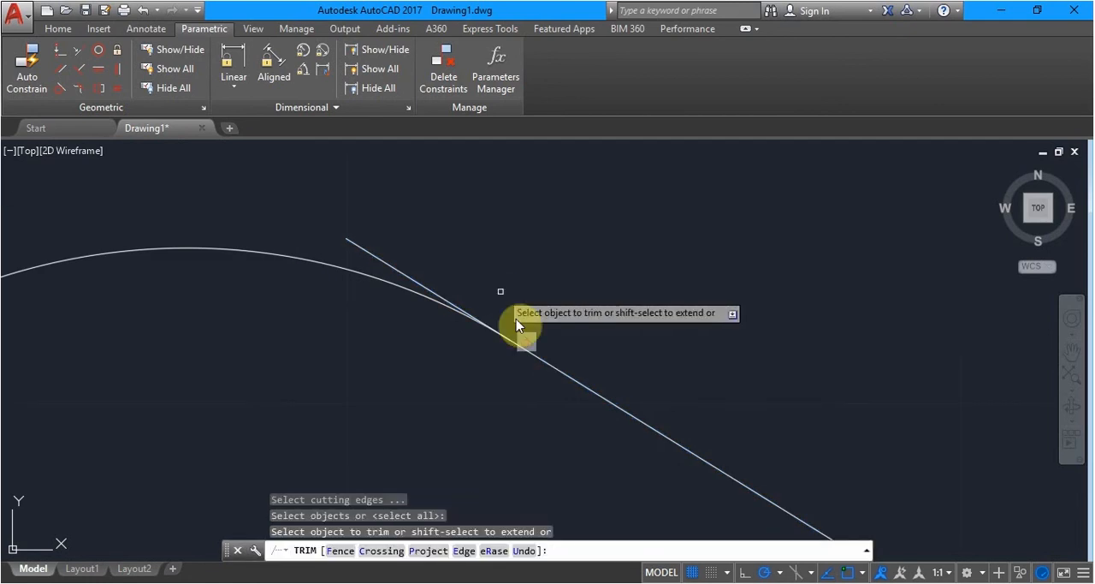
{"action": "left_click", "coordinate": [405, 278]}
{"action": "scroll", "coordinate": [406, 271], "scroll_direction": "down", "scroll_amount": 5}
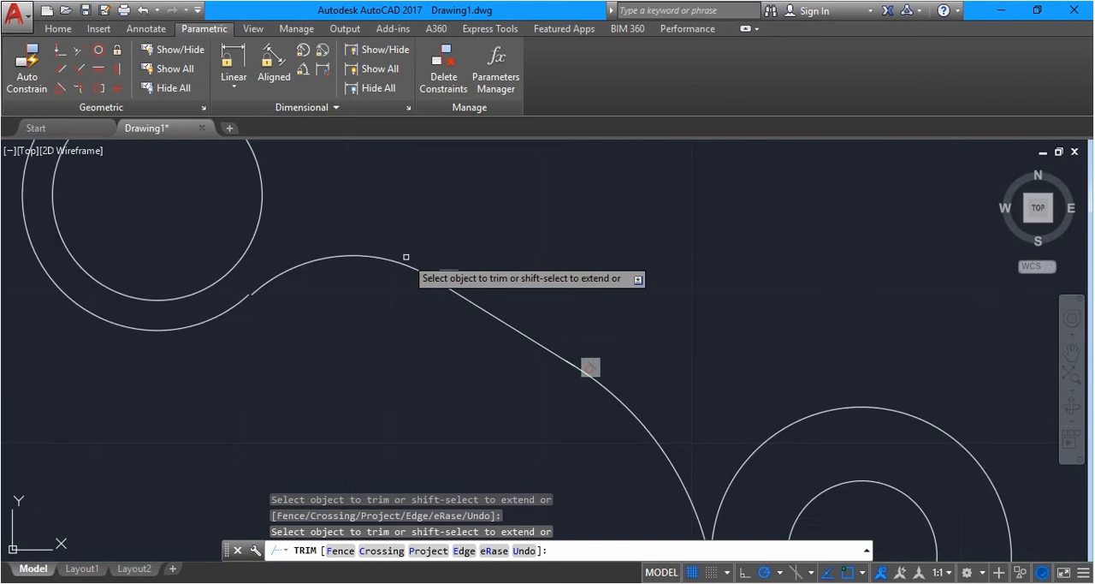
{"action": "scroll", "coordinate": [510, 440], "scroll_direction": "down", "scroll_amount": 2}
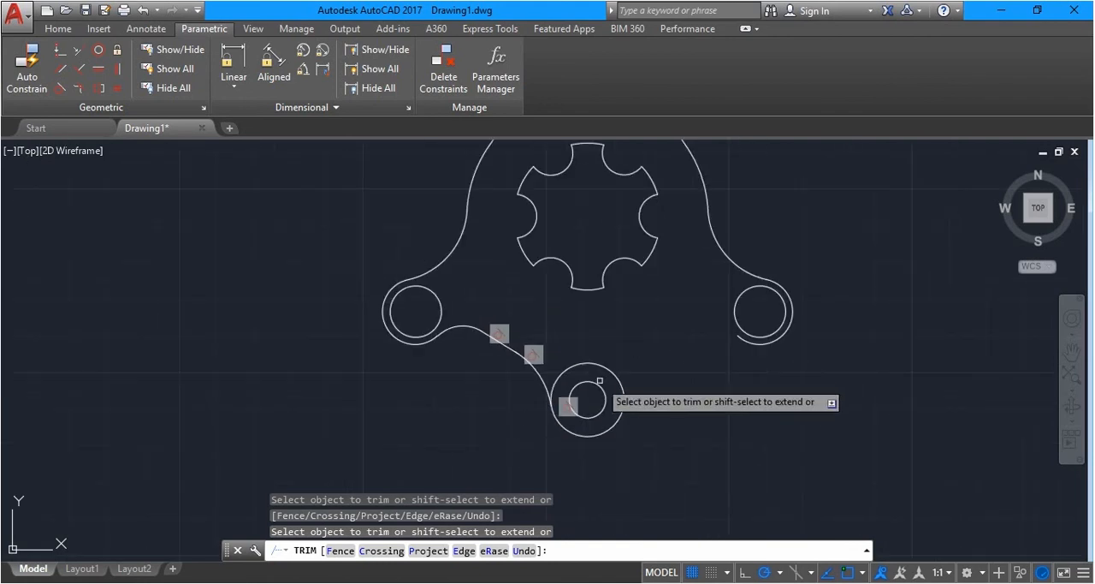
{"action": "key", "text": "Escape"}
Hide the tangent constraint bars along the profile between the left lobe and the bottom lobe
{"action": "scroll", "coordinate": [488, 351], "scroll_direction": "up", "scroll_amount": 6}
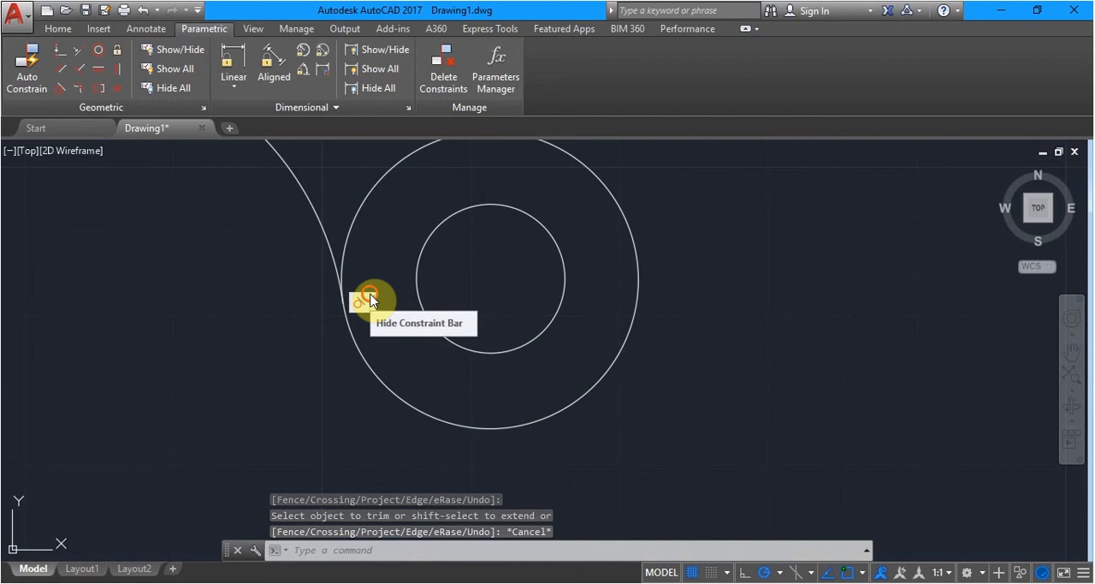
{"action": "scroll", "coordinate": [385, 304], "scroll_direction": "down", "scroll_amount": 6}
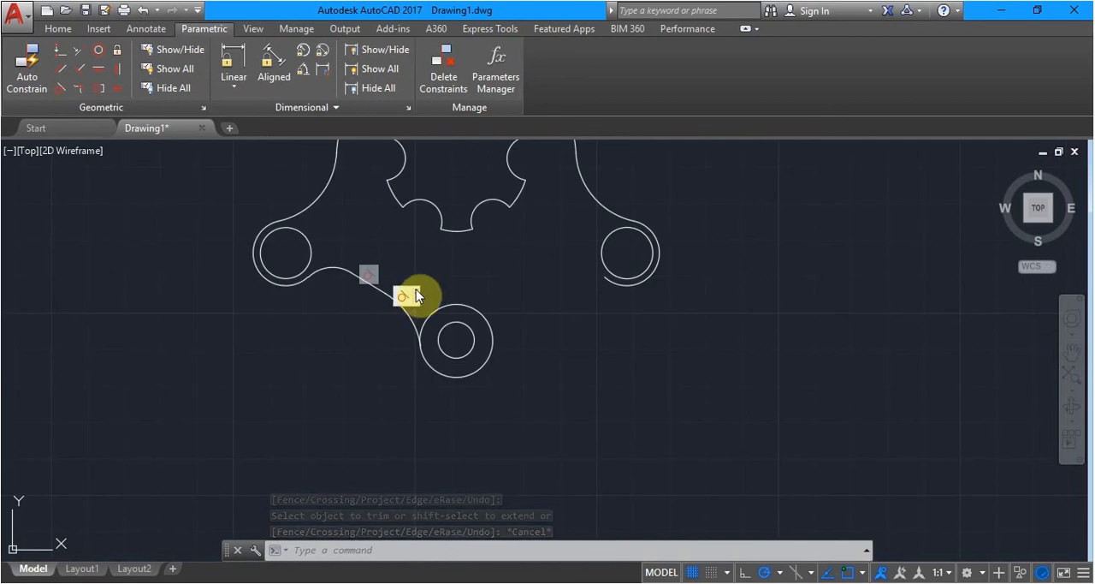
{"action": "left_click", "coordinate": [379, 271]}
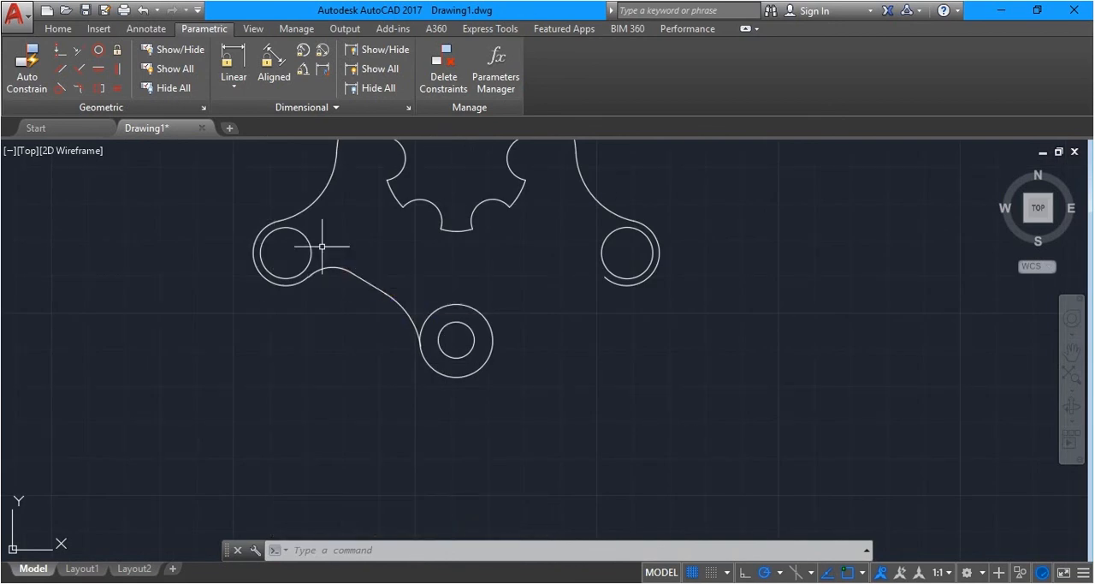
Mirror the two lower left arcs and sloping line about the vertical axis through the bottom lobe's centre, keeping the source objects
{"action": "type", "text": "mi"}
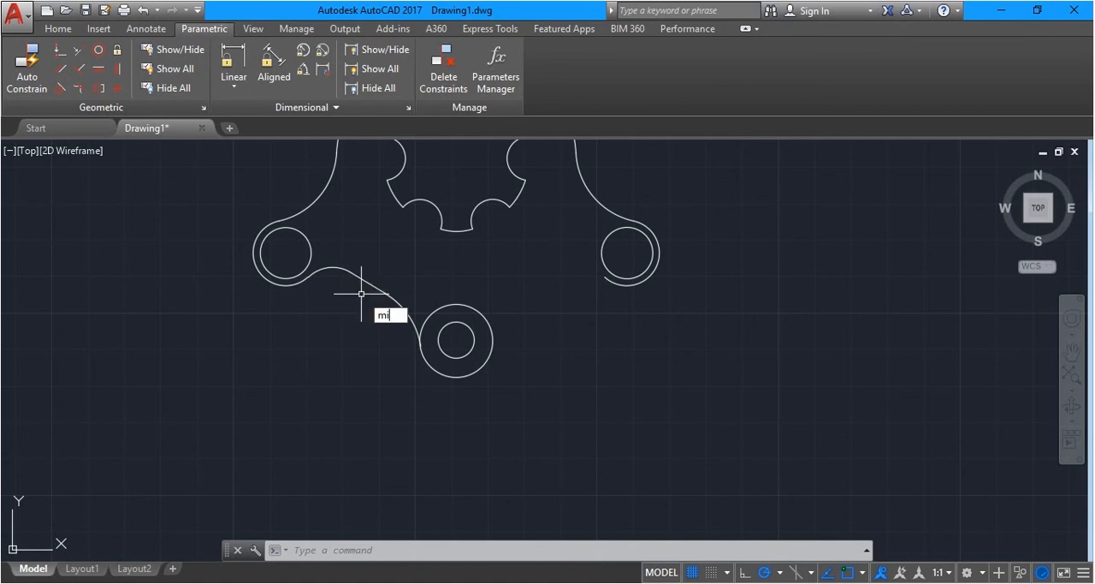
{"action": "key", "text": "Return"}
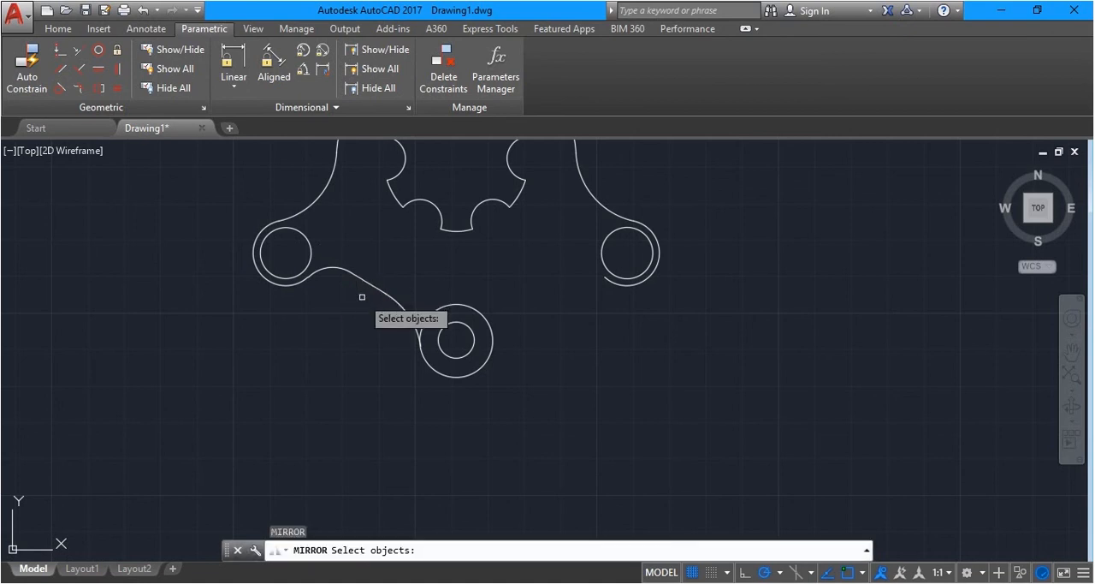
{"action": "left_click", "coordinate": [403, 345]}
{"action": "left_click", "coordinate": [329, 248]}
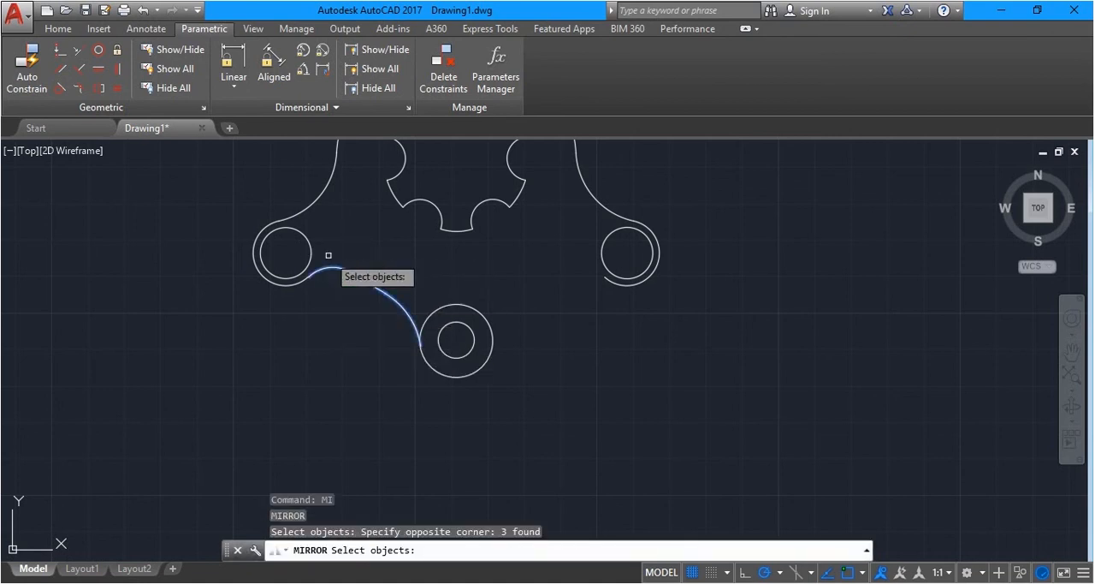
{"action": "key", "text": "Return"}
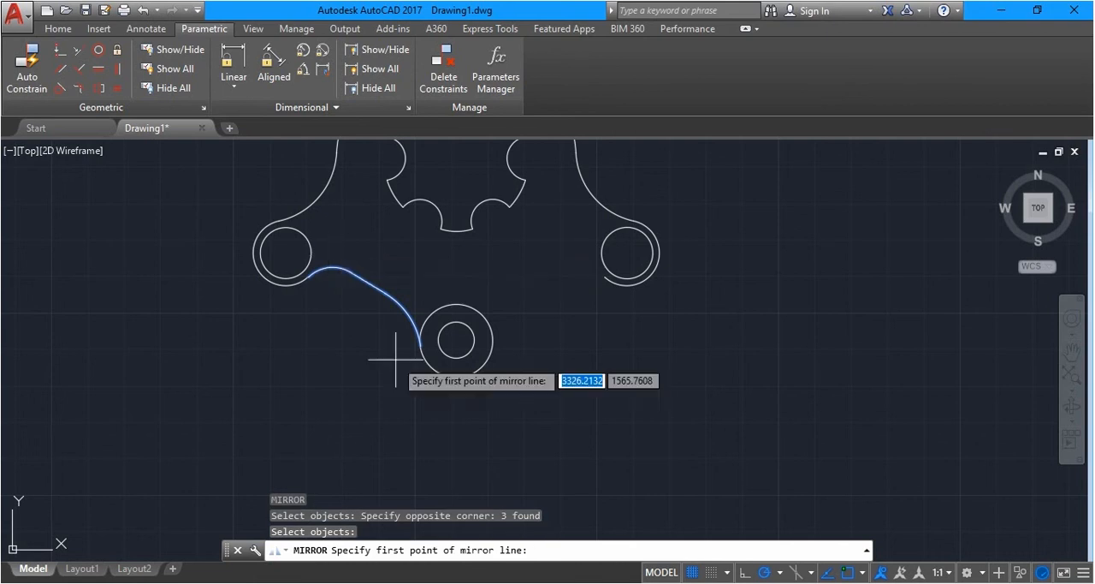
{"action": "left_click", "coordinate": [457, 340]}
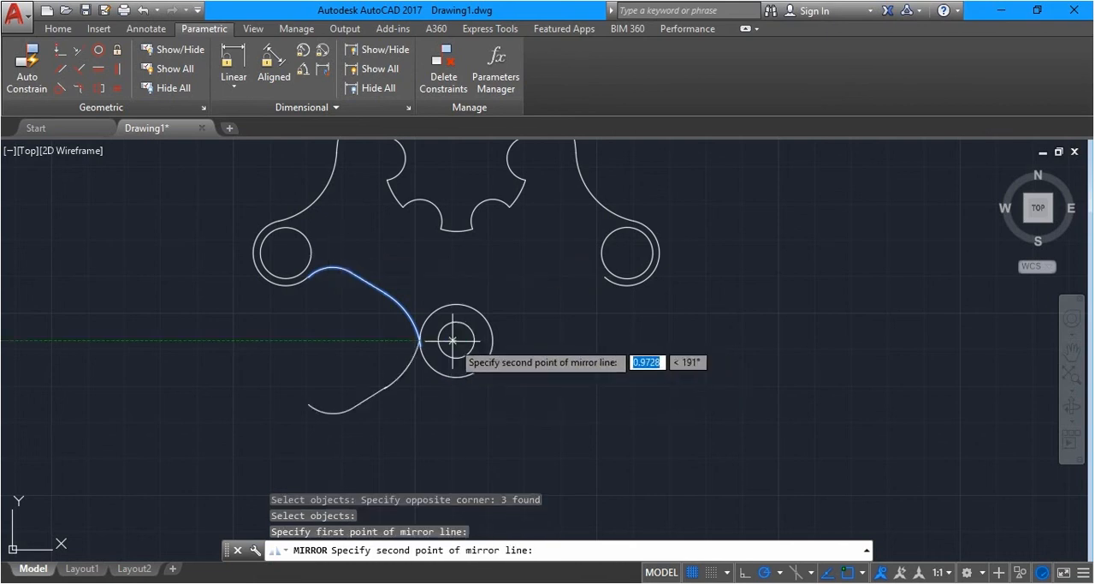
{"action": "left_click", "coordinate": [456, 272]}
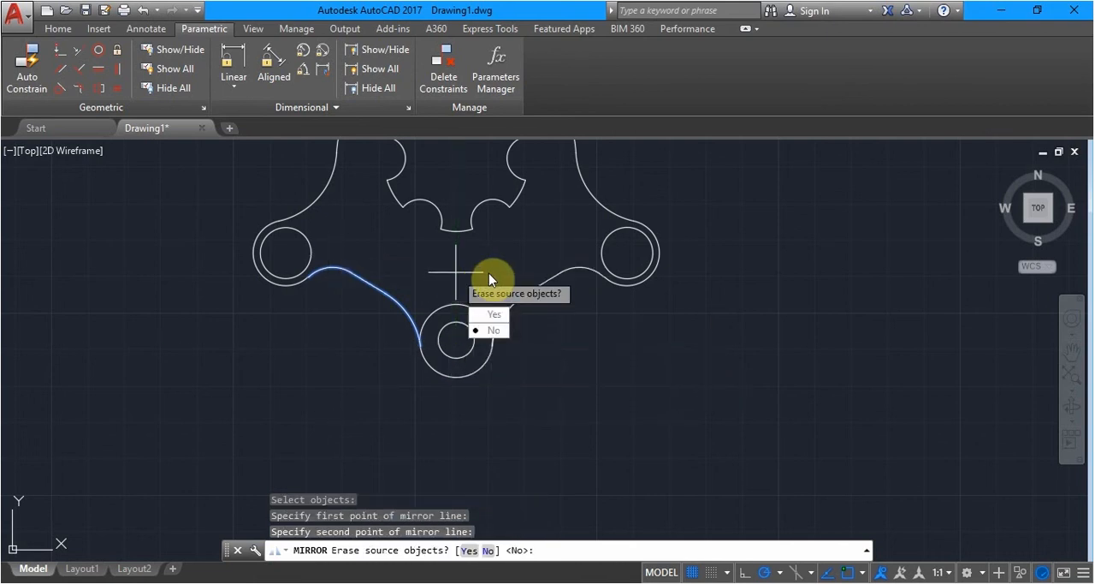
{"action": "key", "text": "Return"}
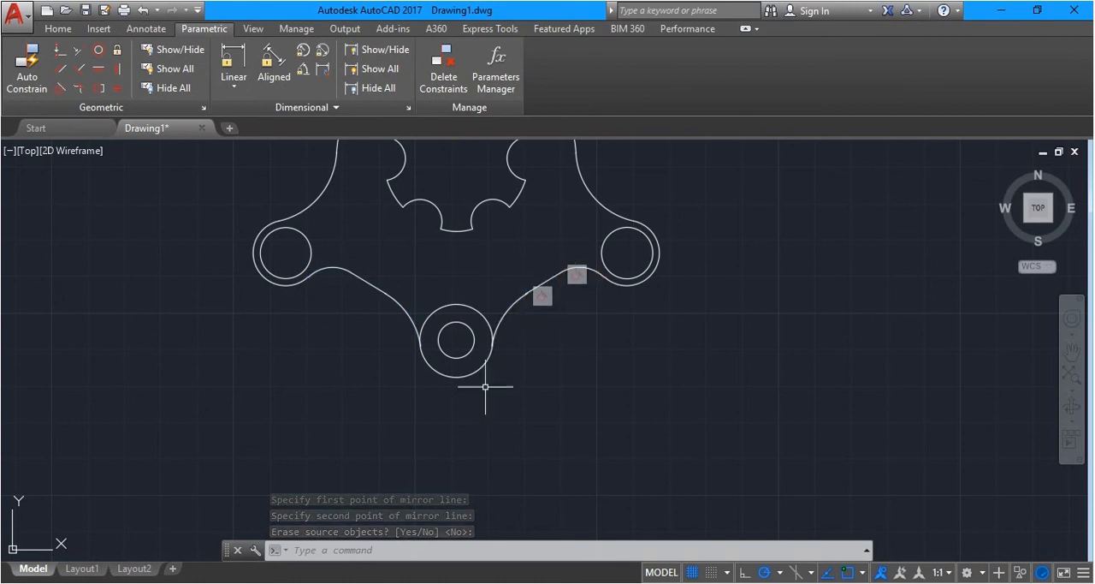
Hide the two constraint bars on the mirrored profile between the bottom lobe and the right lobe
{"action": "left_click", "coordinate": [555, 291]}
{"action": "left_click", "coordinate": [590, 270]}
{"action": "scroll", "coordinate": [546, 383], "scroll_direction": "down", "scroll_amount": 4}
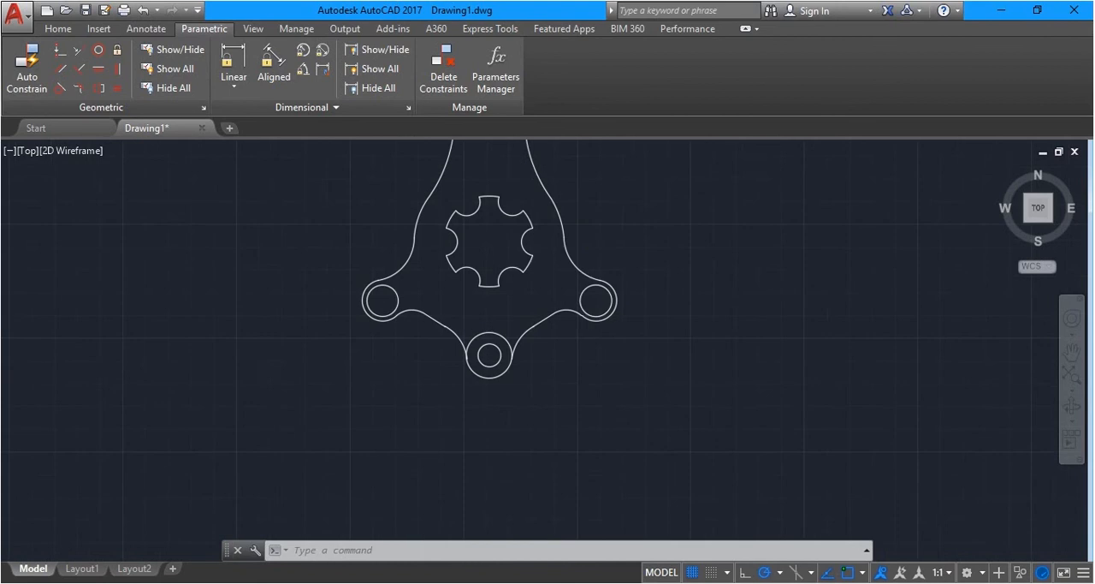
Trim away the upper part of the bottom lobe's outer circle between the two joining arcs
{"action": "scroll", "coordinate": [543, 336], "scroll_direction": "up", "scroll_amount": 2}
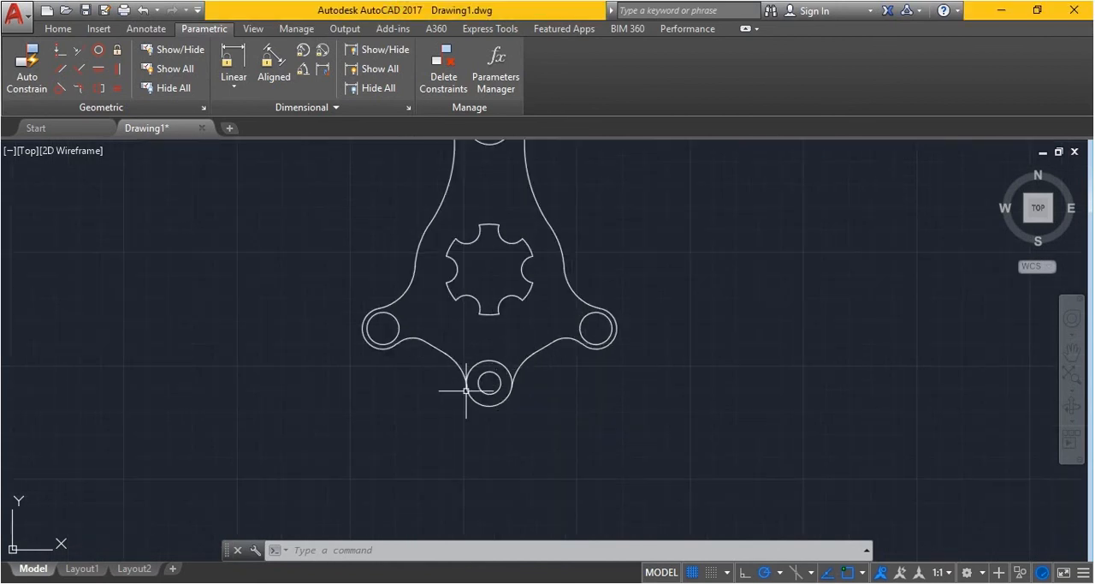
{"action": "scroll", "coordinate": [486, 370], "scroll_direction": "up", "scroll_amount": 2}
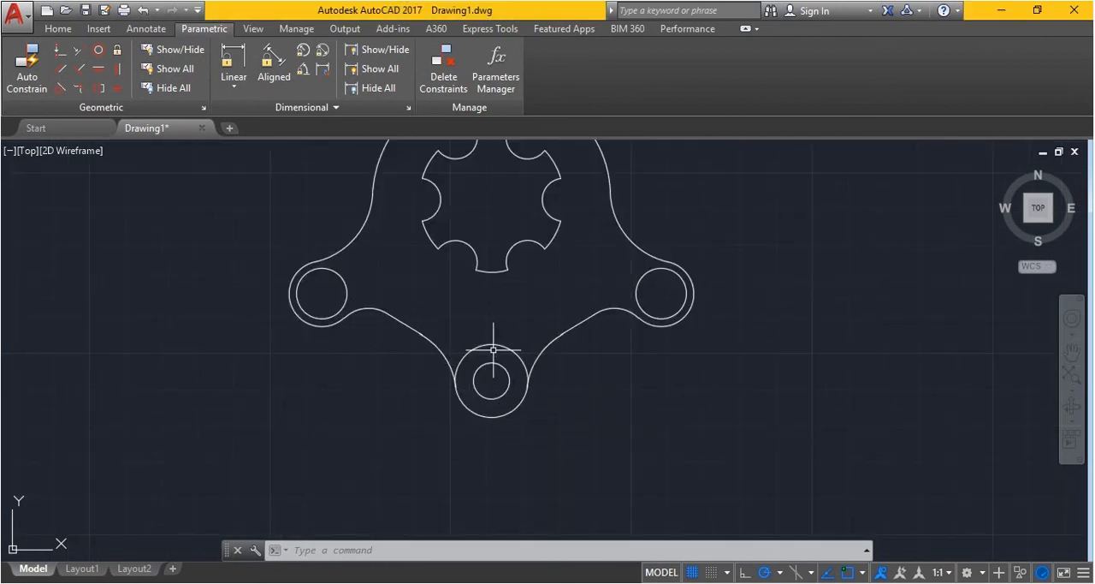
{"action": "type", "text": "tr"}
{"action": "key", "text": "Return"}
{"action": "key", "text": "Return"}
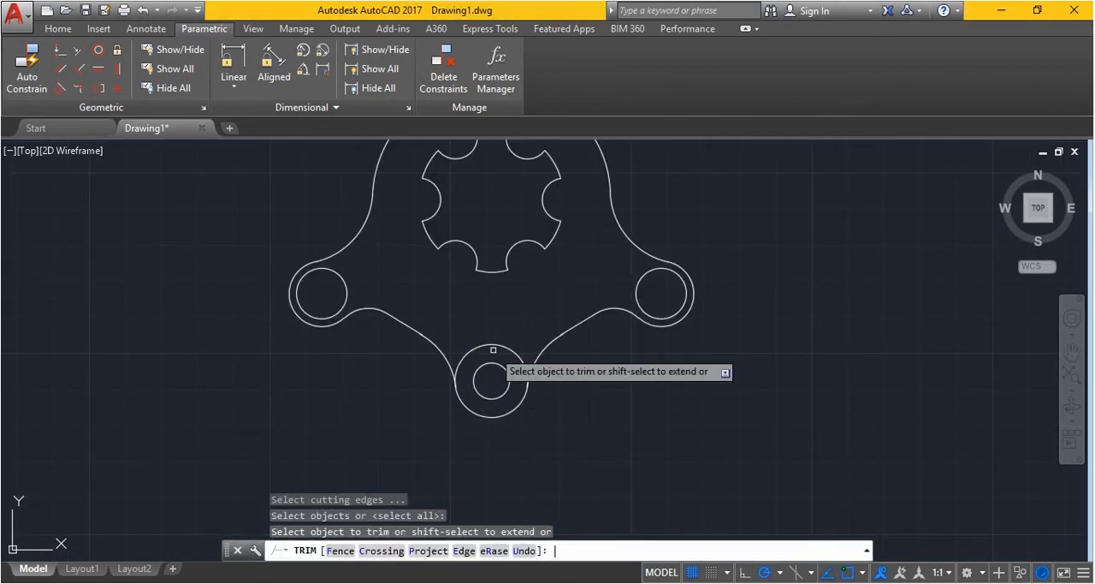
{"action": "left_click", "coordinate": [491, 346]}
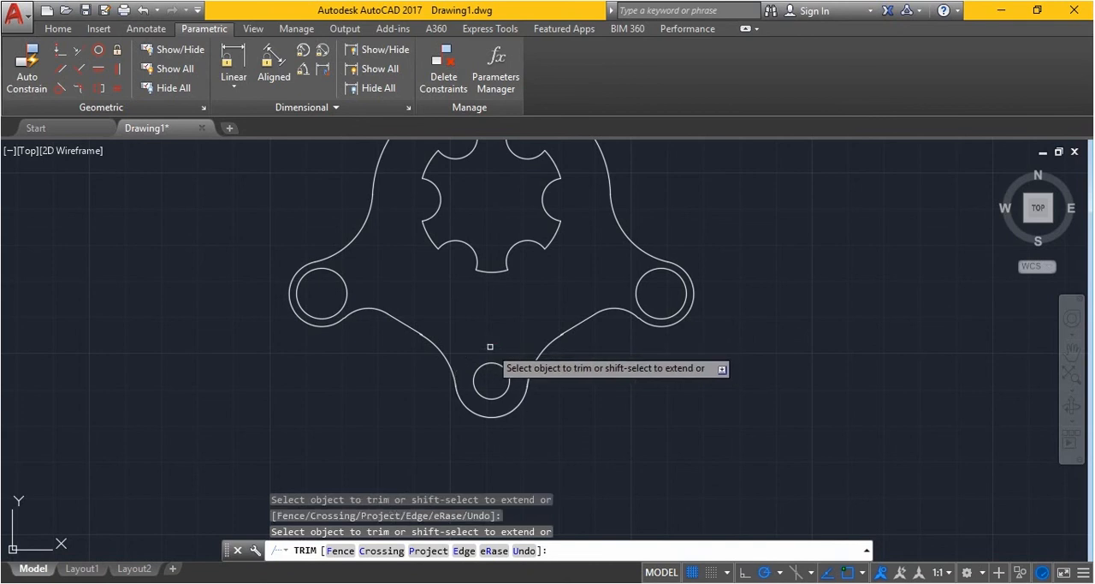
Finish trimming, then select the whole bracket drawing and join the connected outline segments into a single polyline
{"action": "key", "text": "Return"}
{"action": "scroll", "coordinate": [526, 333], "scroll_direction": "down", "scroll_amount": 4}
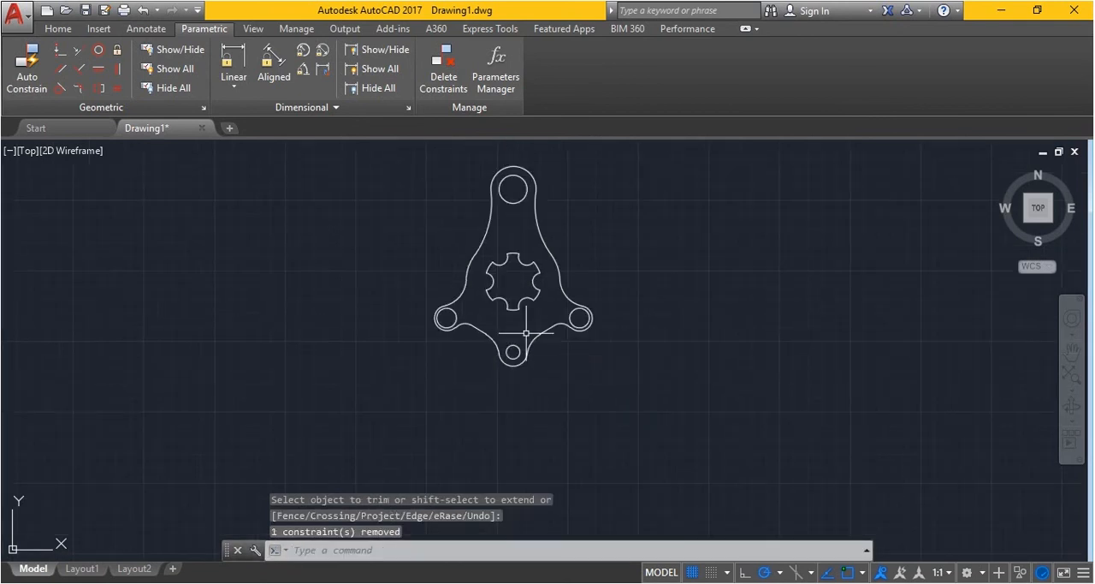
{"action": "left_click", "coordinate": [694, 406]}
{"action": "left_click", "coordinate": [377, 156]}
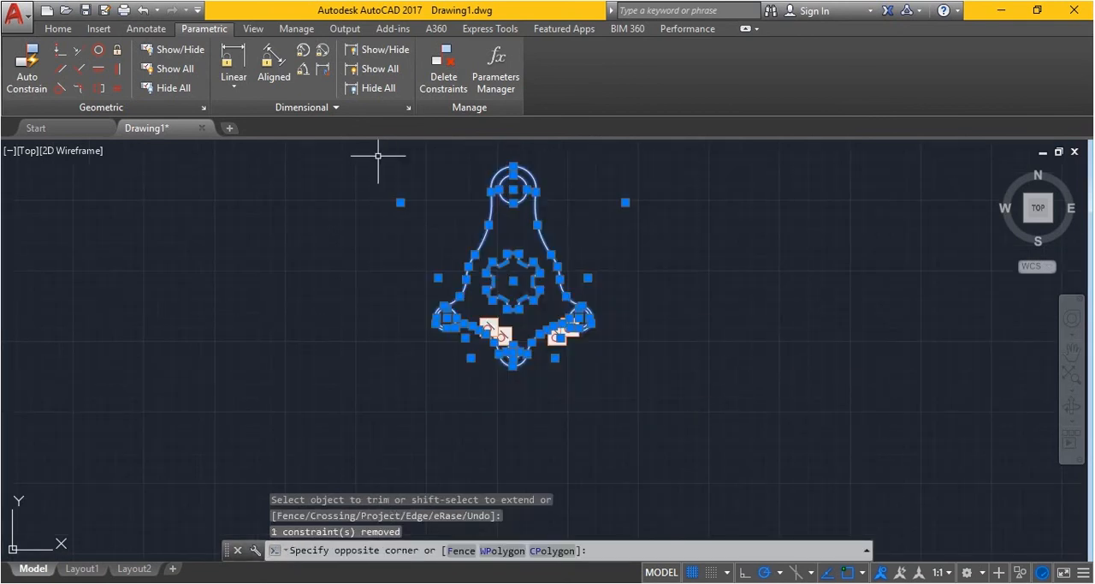
{"action": "type", "text": "j"}
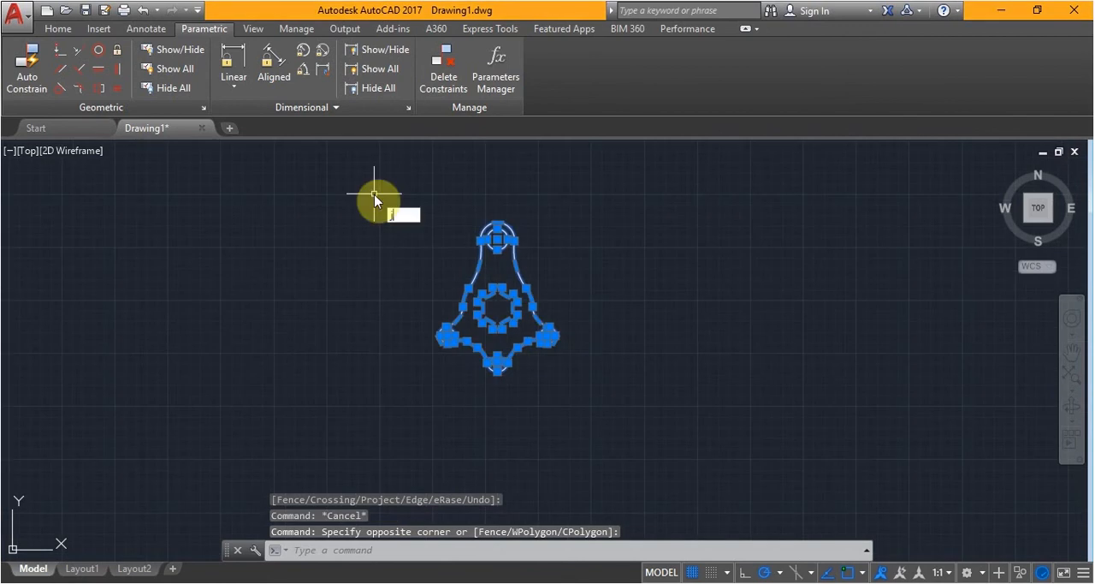
{"action": "key", "text": "Return"}
{"action": "scroll", "coordinate": [419, 350], "scroll_direction": "up", "scroll_amount": 4}
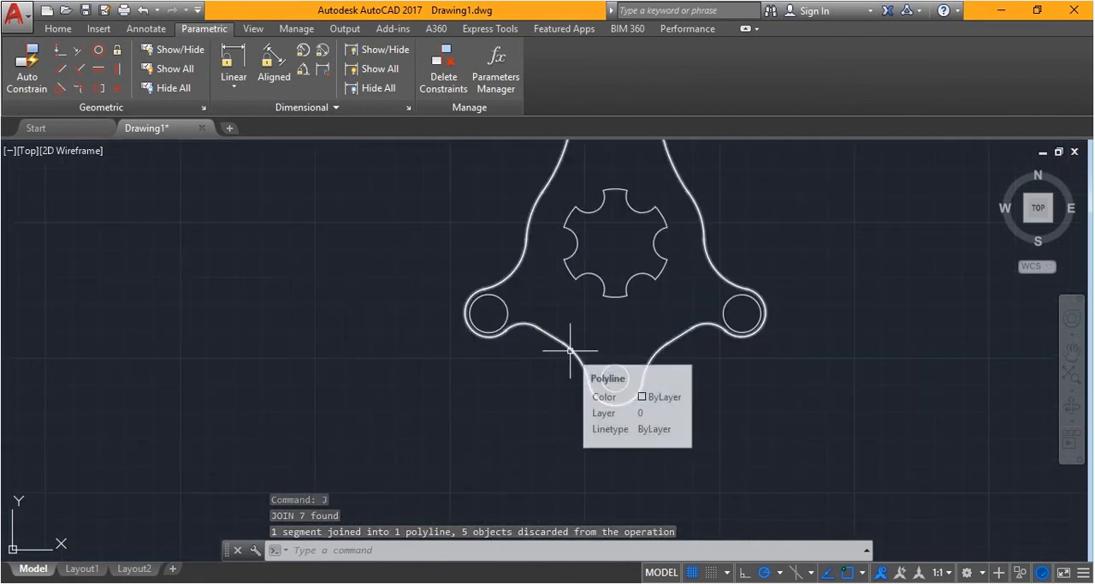
{"action": "scroll", "coordinate": [570, 350], "scroll_direction": "down", "scroll_amount": 4}
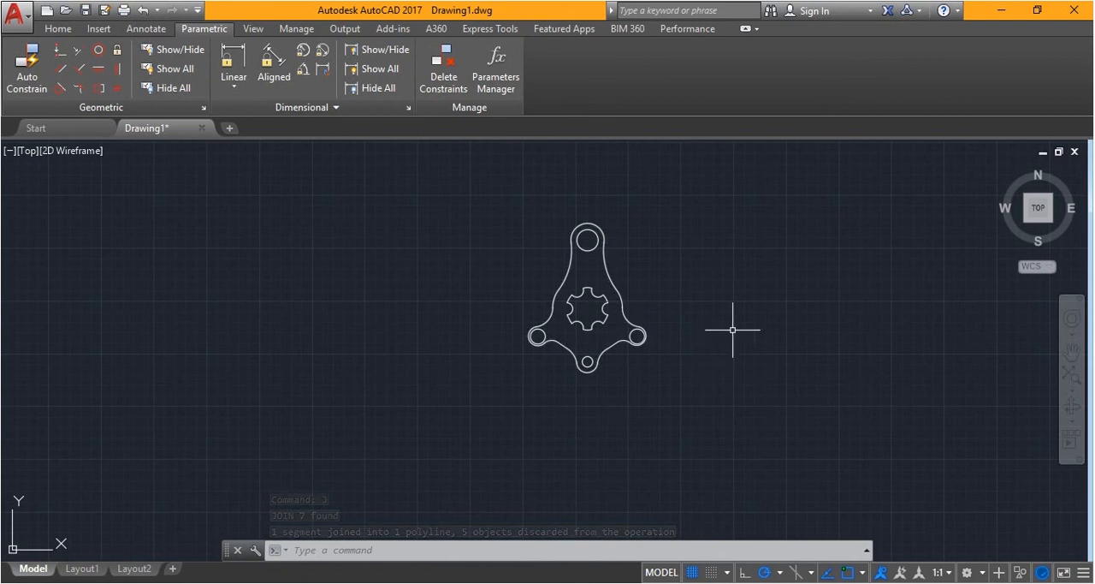
Bring up the annotation tools for the completed bracket drawing
{"action": "scroll", "coordinate": [699, 323], "scroll_direction": "up", "scroll_amount": 3}
{"action": "scroll", "coordinate": [645, 305], "scroll_direction": "down", "scroll_amount": 3}
{"action": "scroll", "coordinate": [631, 297], "scroll_direction": "up", "scroll_amount": 4}
{"action": "scroll", "coordinate": [640, 342], "scroll_direction": "down", "scroll_amount": 2}
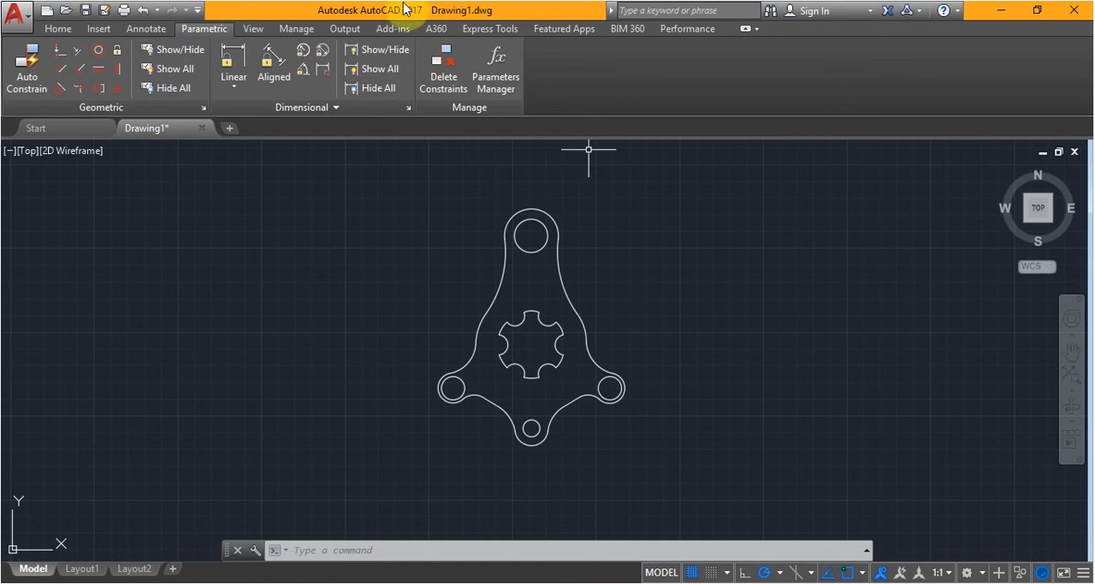
{"action": "left_click", "coordinate": [150, 34]}
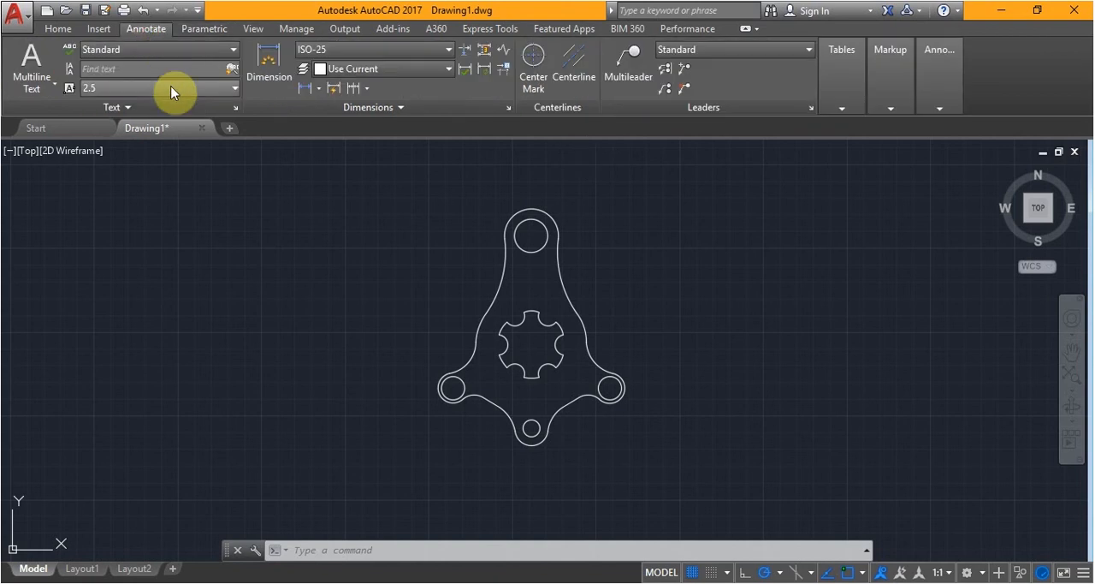